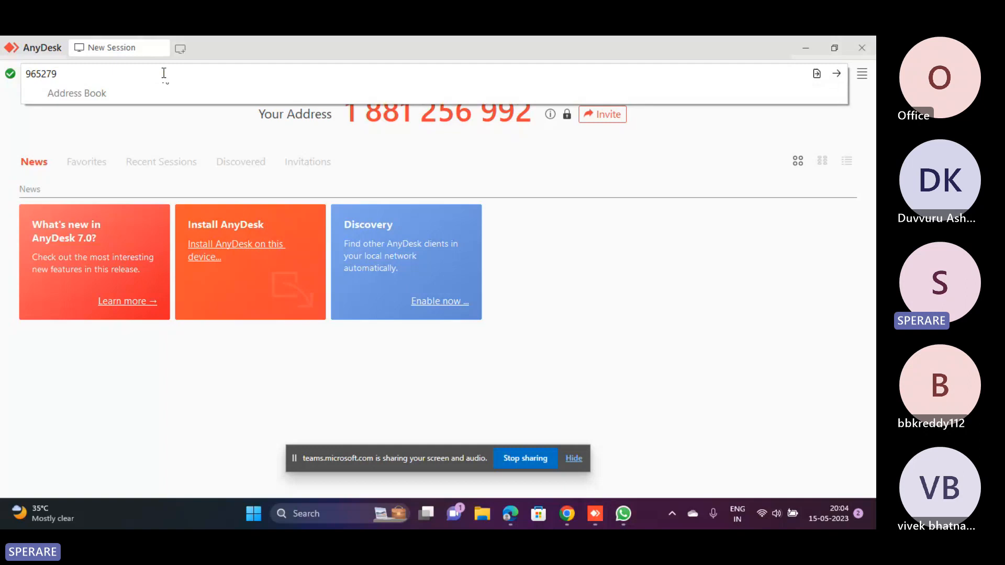
Complete the remote computer's AnyDesk address from the photo in WhatsApp and connect to that computer
click(164, 73)
key(alt+Tab)
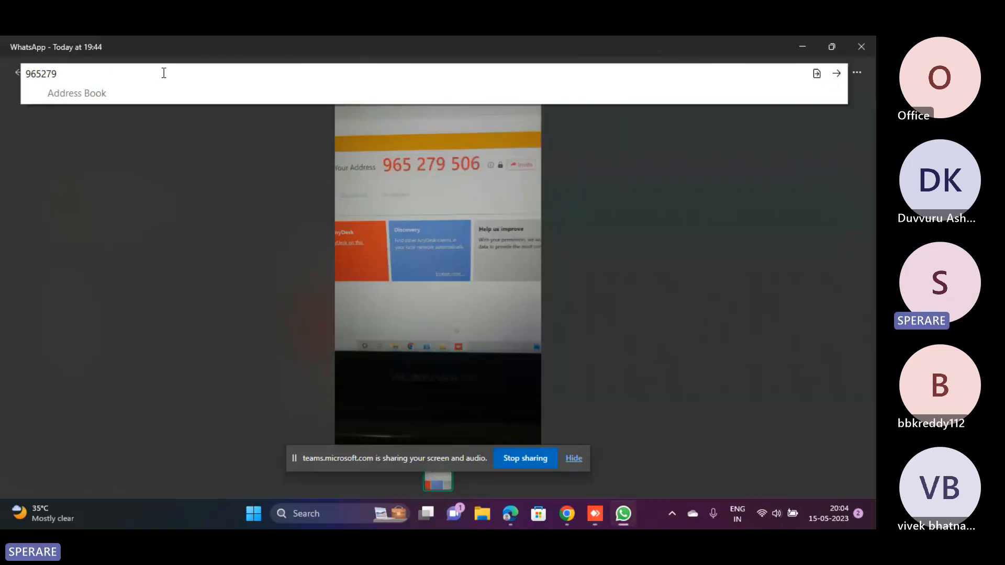
key(alt+Tab)
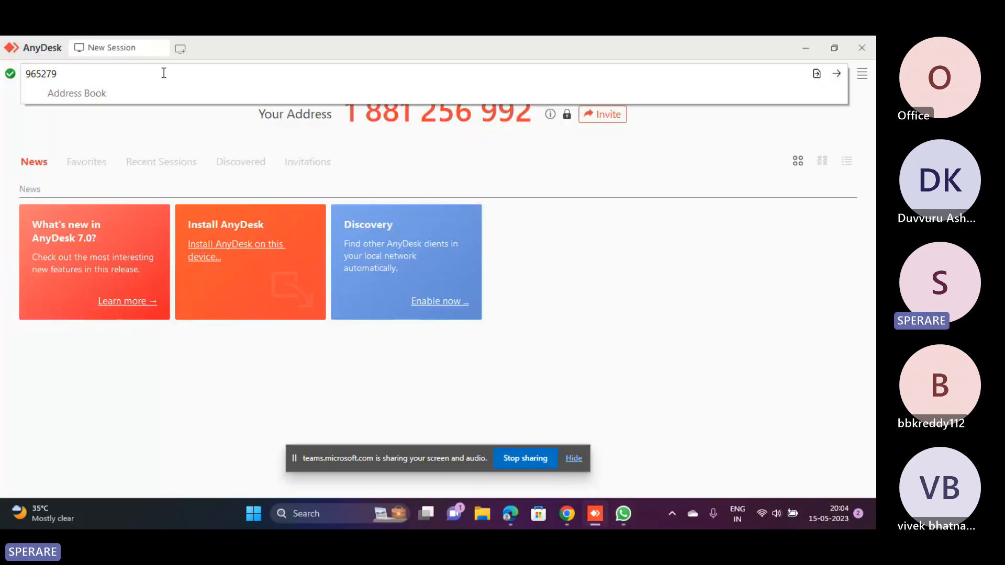
text(965279506)
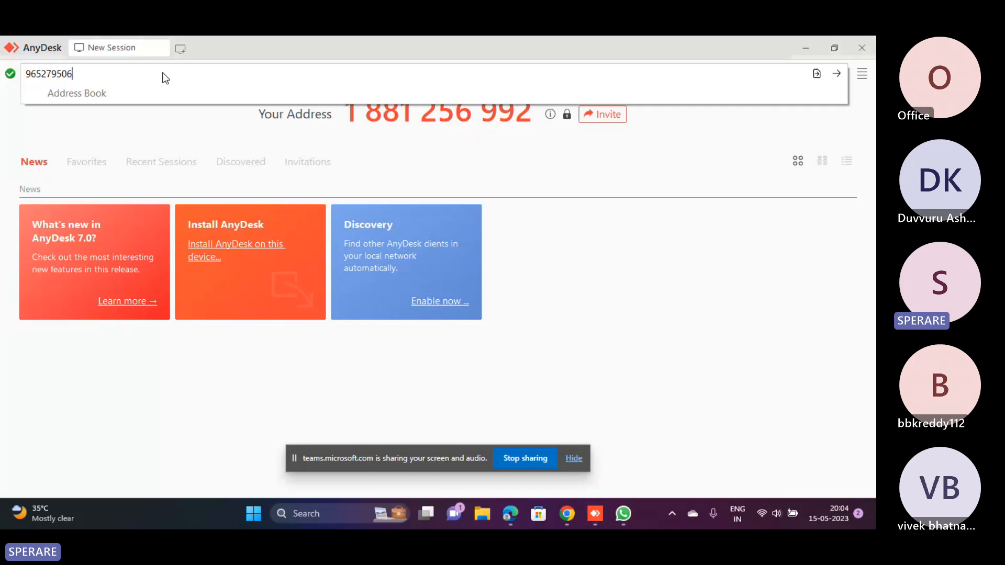
key(Return)
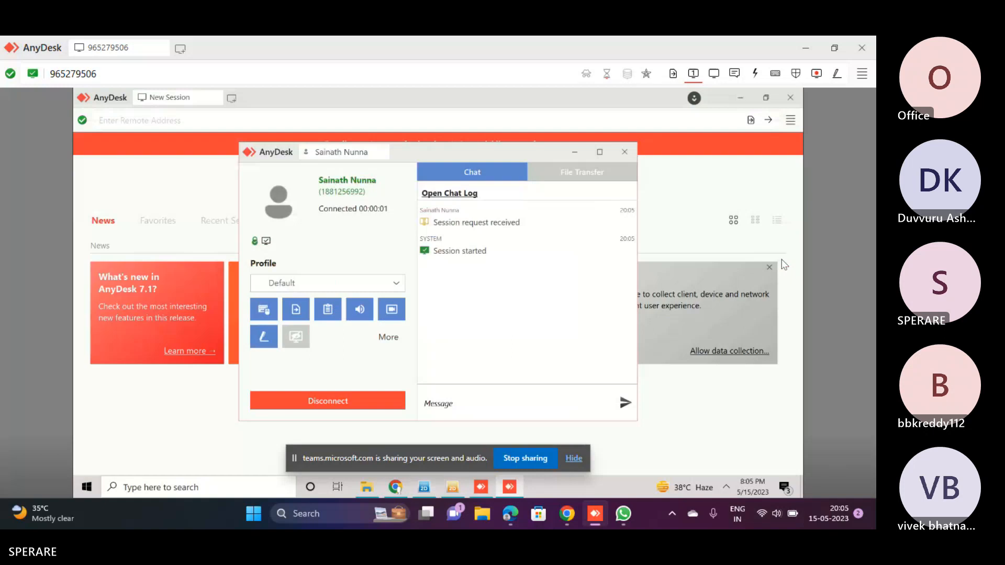
Minimize the AnyDesk windows on the remote computer, switch to PLAXIS 2D and enlarge the Phases and Selection explorers
click(576, 152)
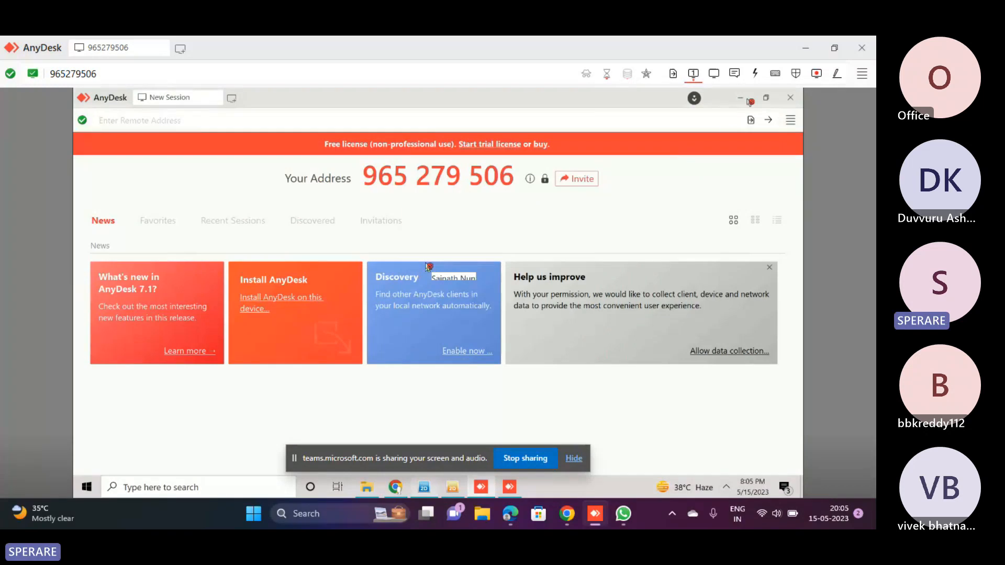
click(748, 100)
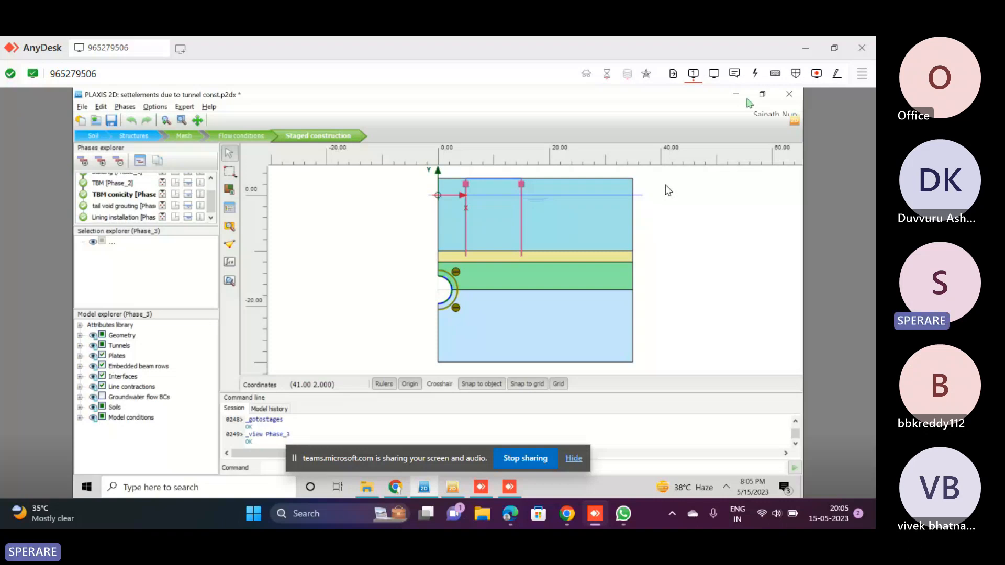
click(189, 229)
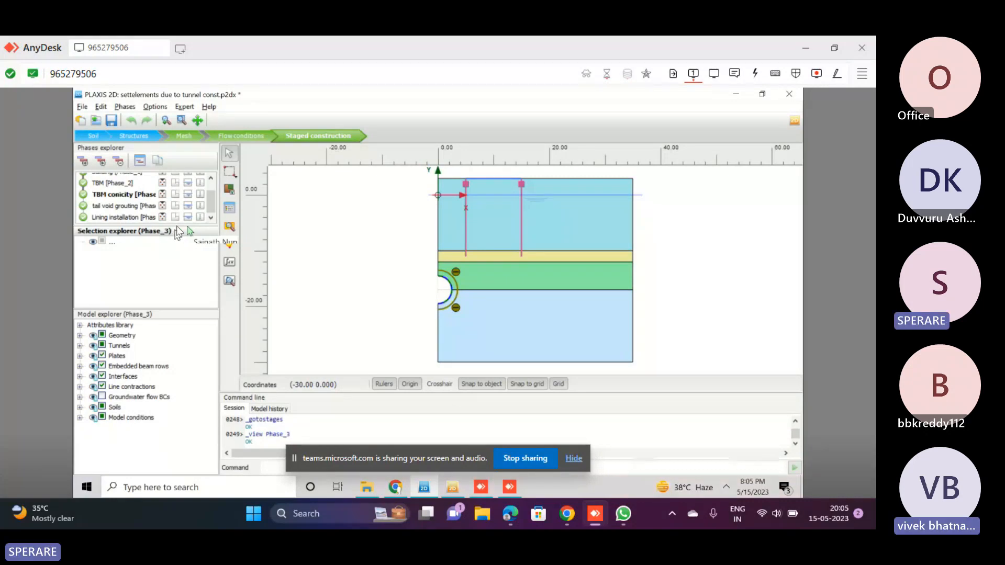
drag(177, 226, 176, 307)
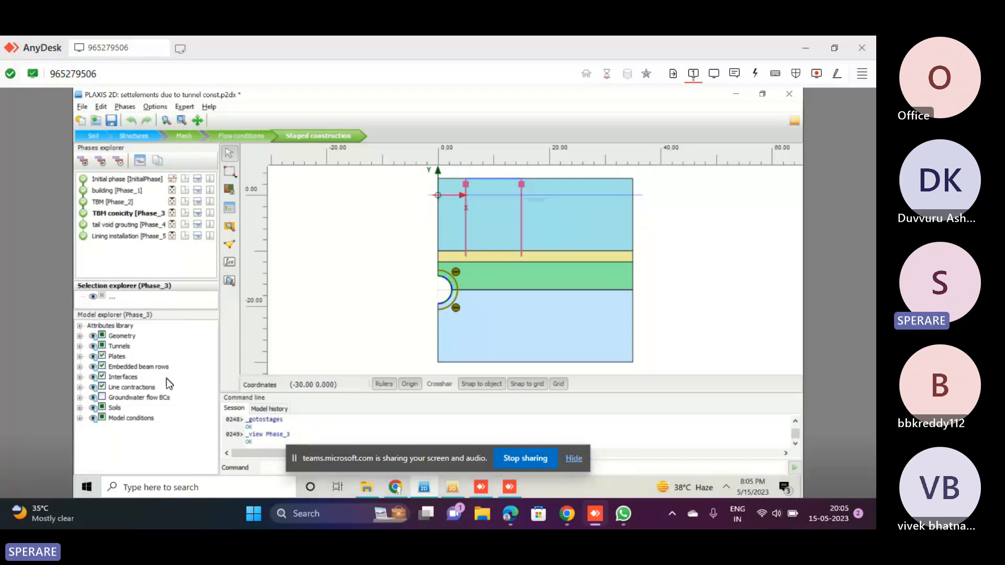
drag(167, 309, 161, 335)
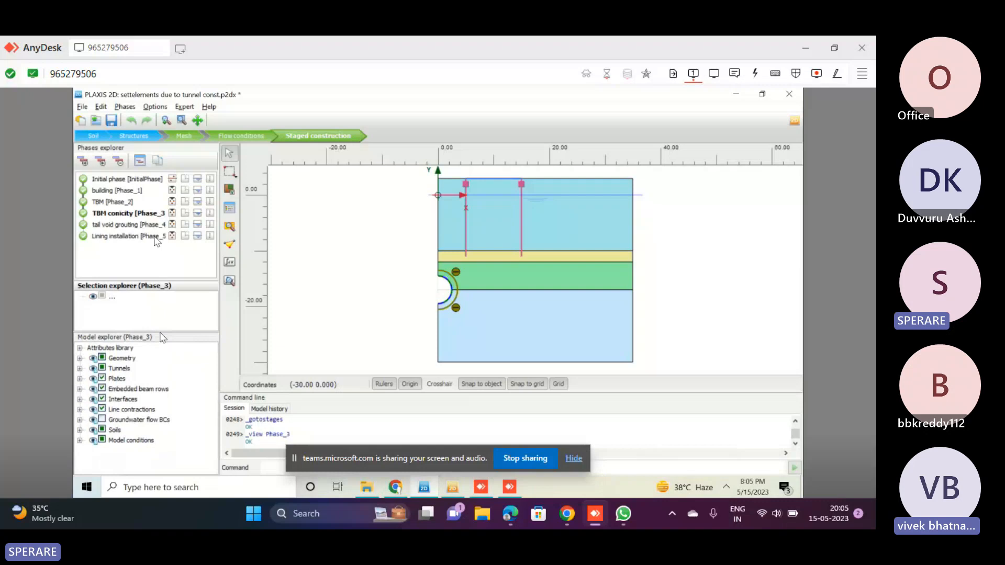
Review the initial phase and the building phase, including which plates are active in the building phase
click(123, 180)
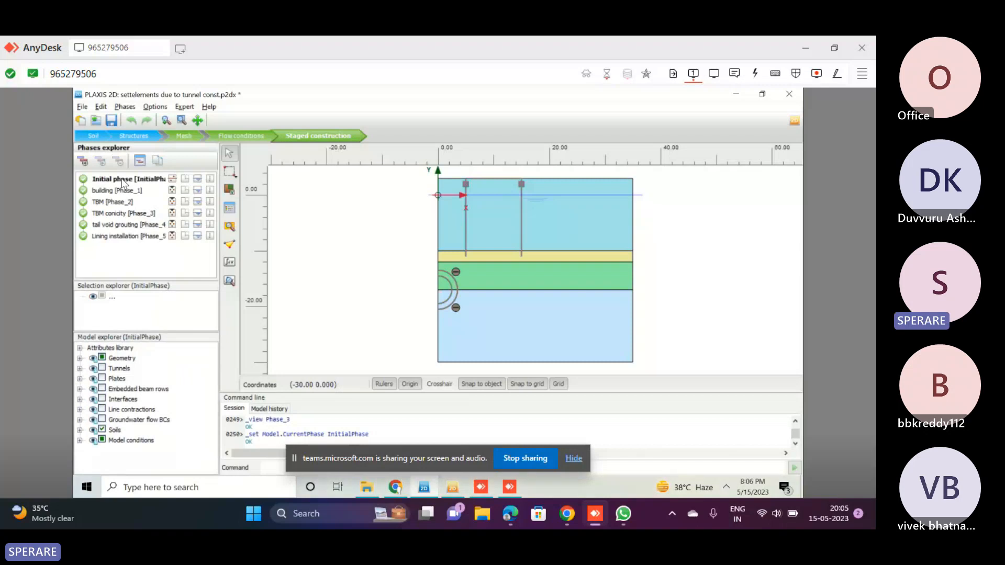
click(573, 459)
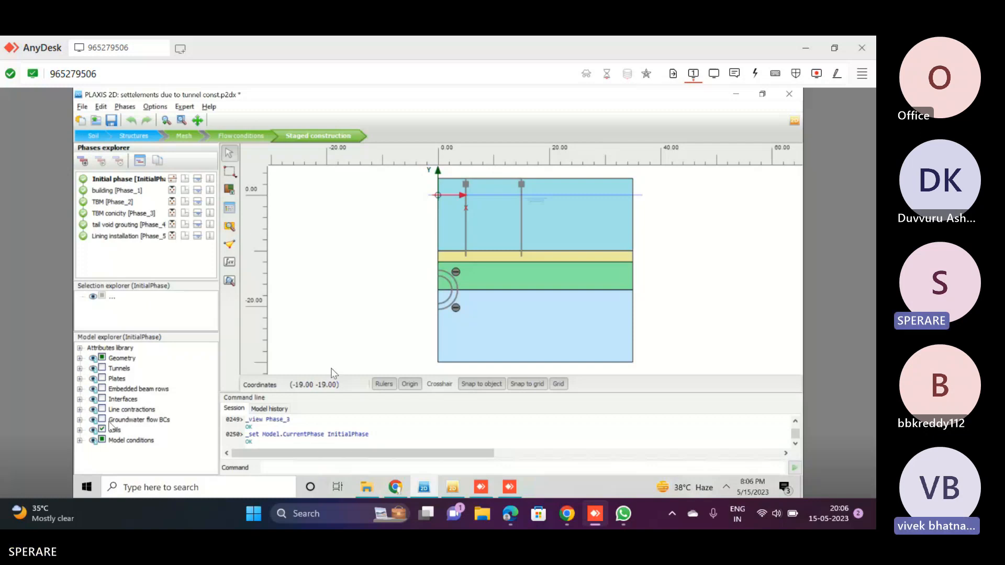
click(113, 192)
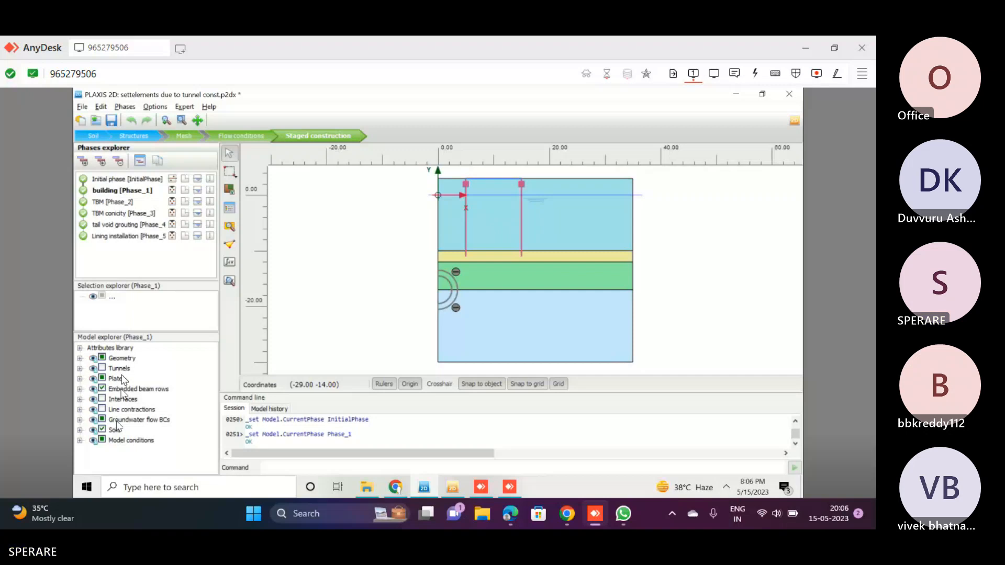
click(79, 379)
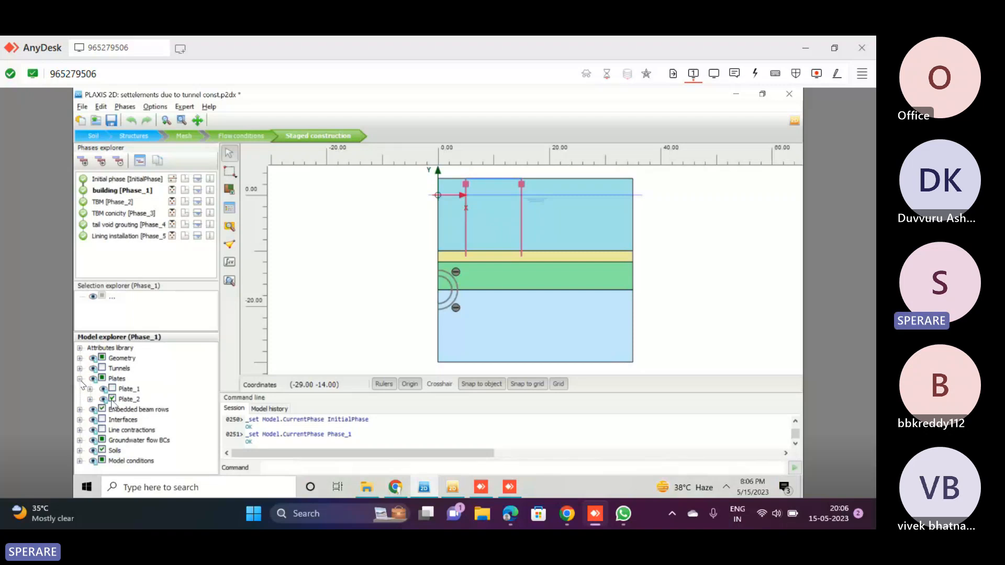
Examine the TBM phase around the tunnel, checking the properties and water conditions of both soil clusters inside the lining
click(112, 203)
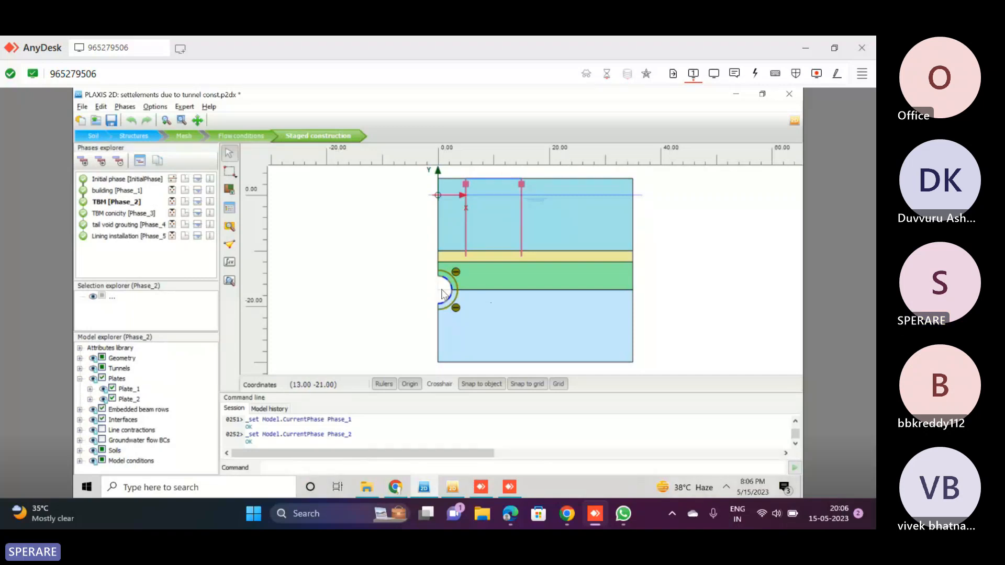
scroll(425, 302, up, 1)
scroll(425, 302, up, 1)
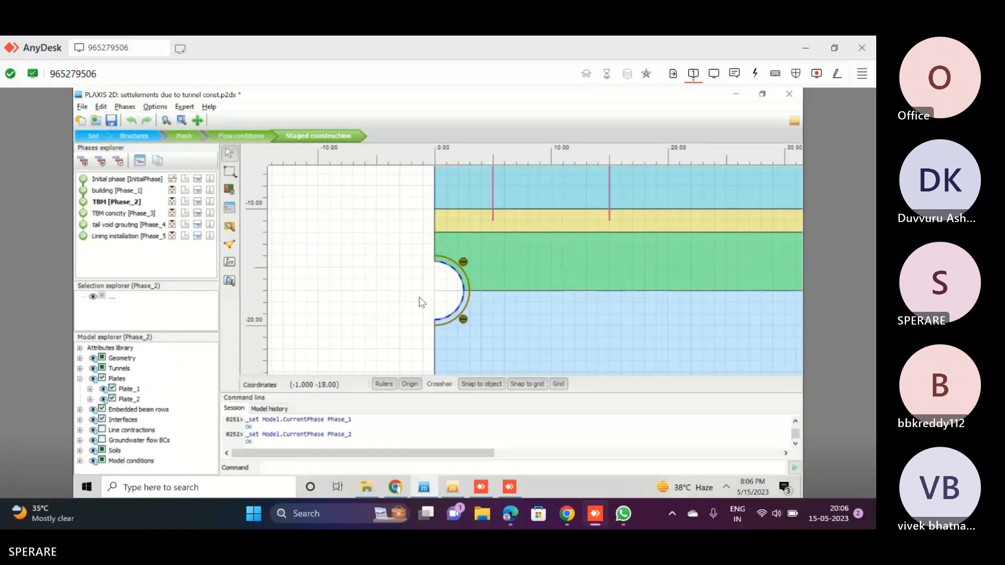
scroll(421, 303, up, 2)
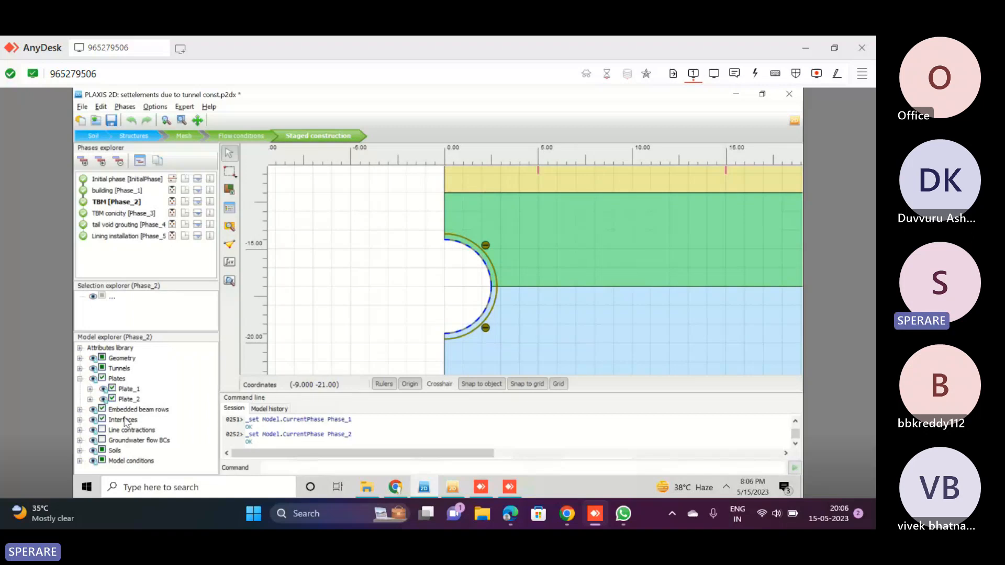
click(459, 277)
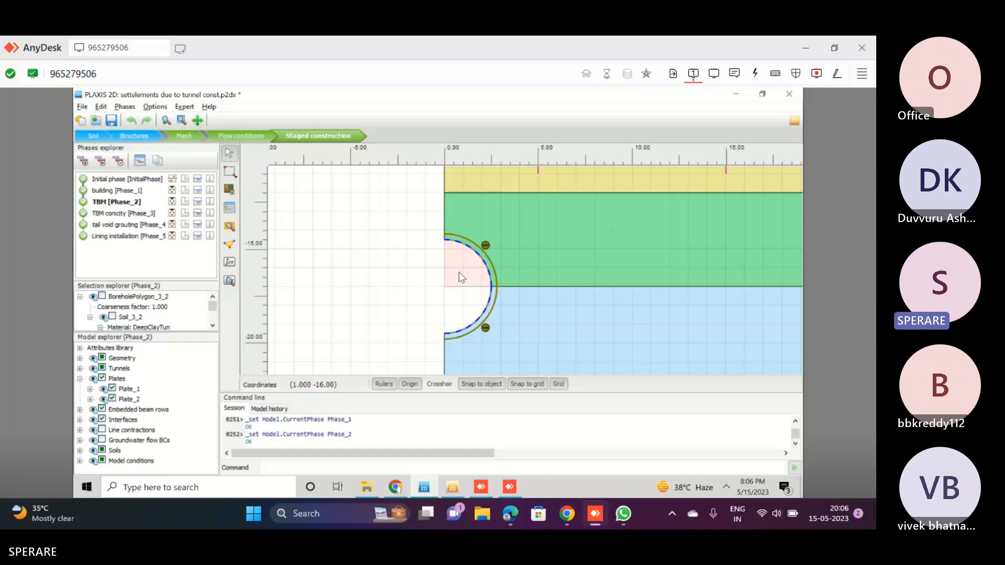
ctrl+click(454, 327)
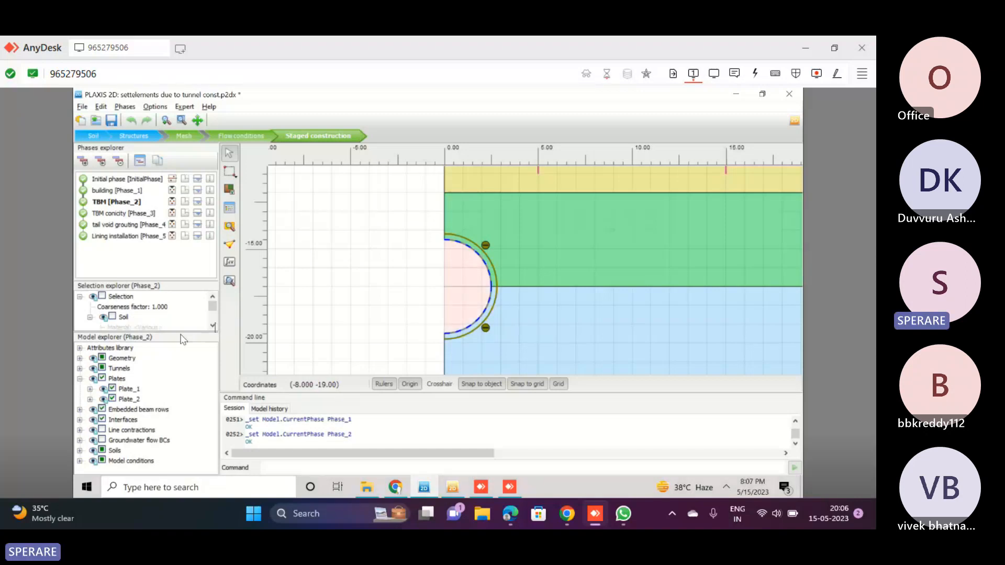
scroll(213, 328, down, 5)
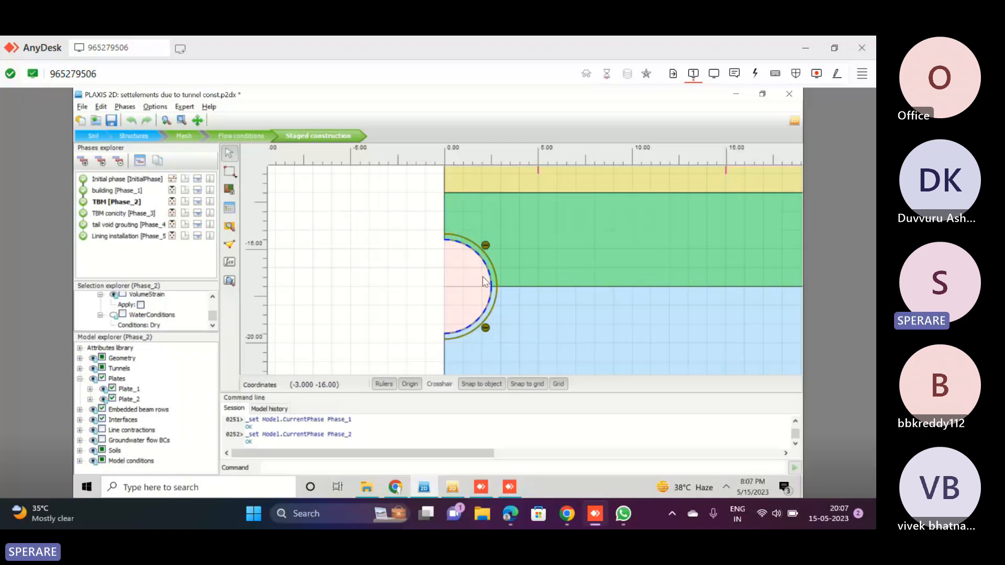
click(393, 236)
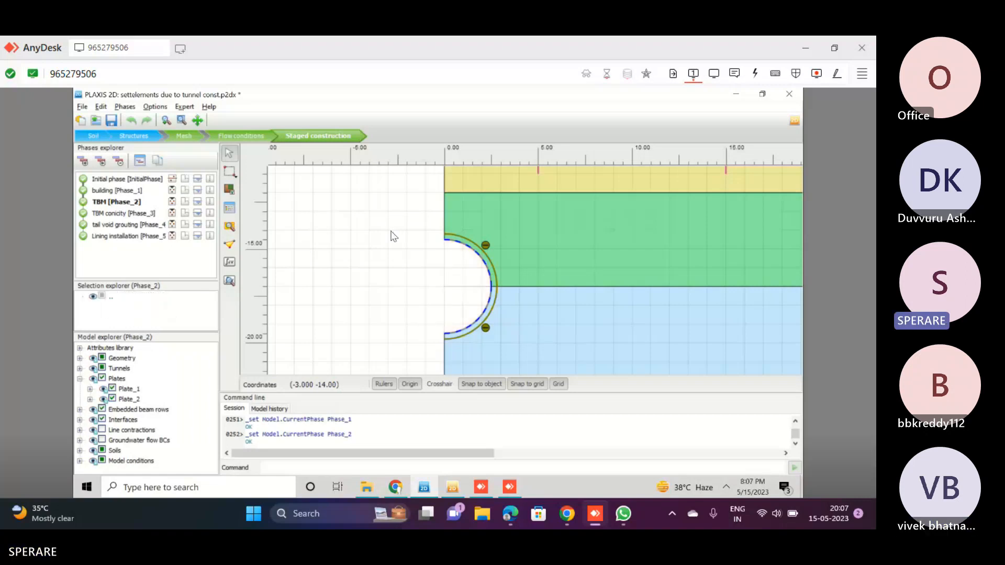
scroll(394, 236, down, 2)
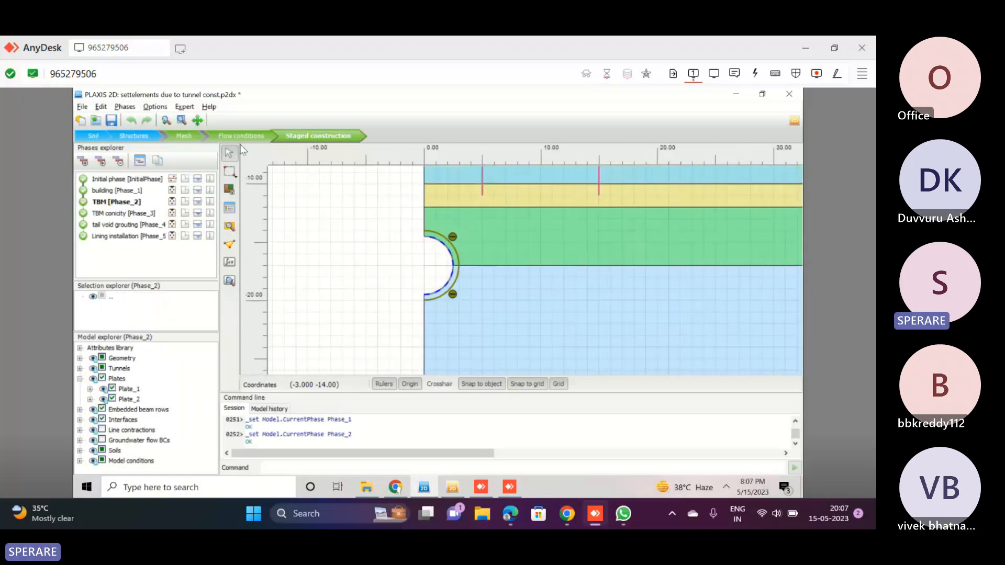
Regenerate the model's mesh with the Medium element distribution
click(184, 137)
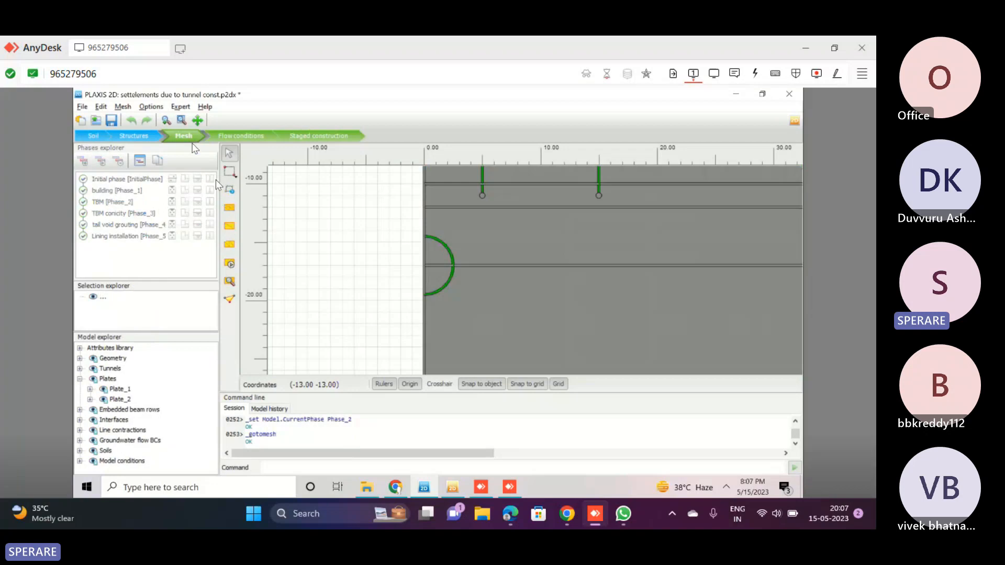
scroll(313, 273, down, 1)
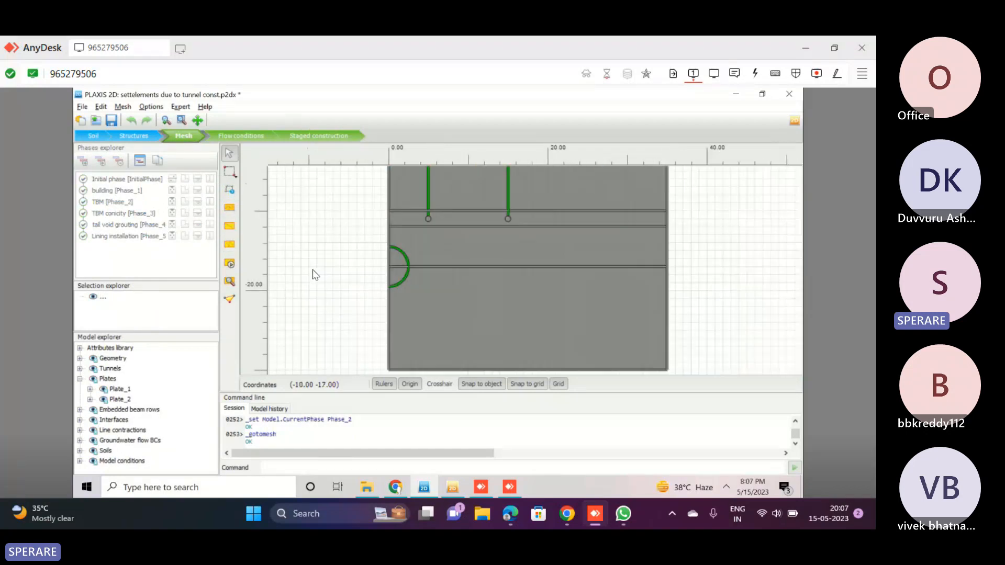
scroll(315, 275, down, 3)
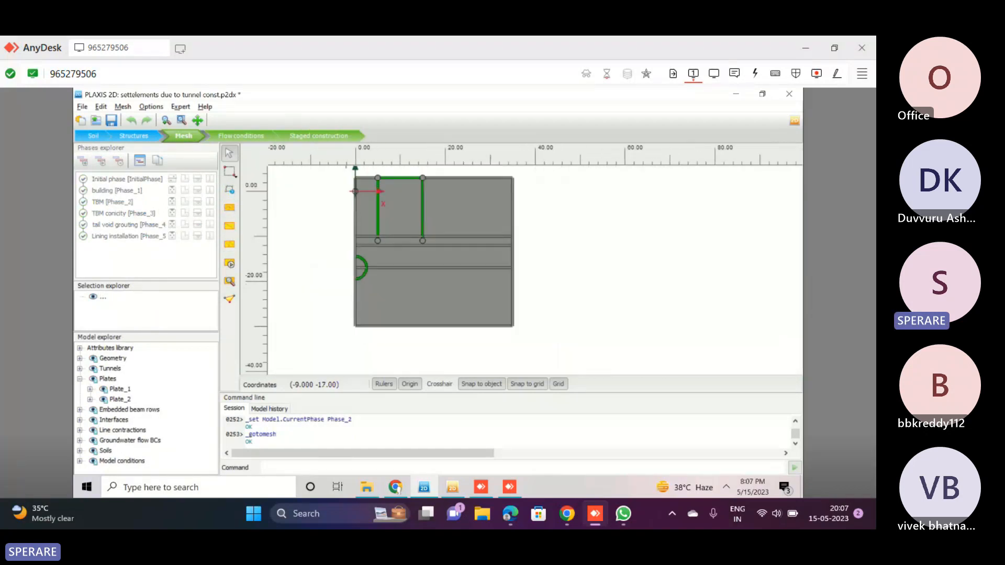
scroll(314, 229, up, 4)
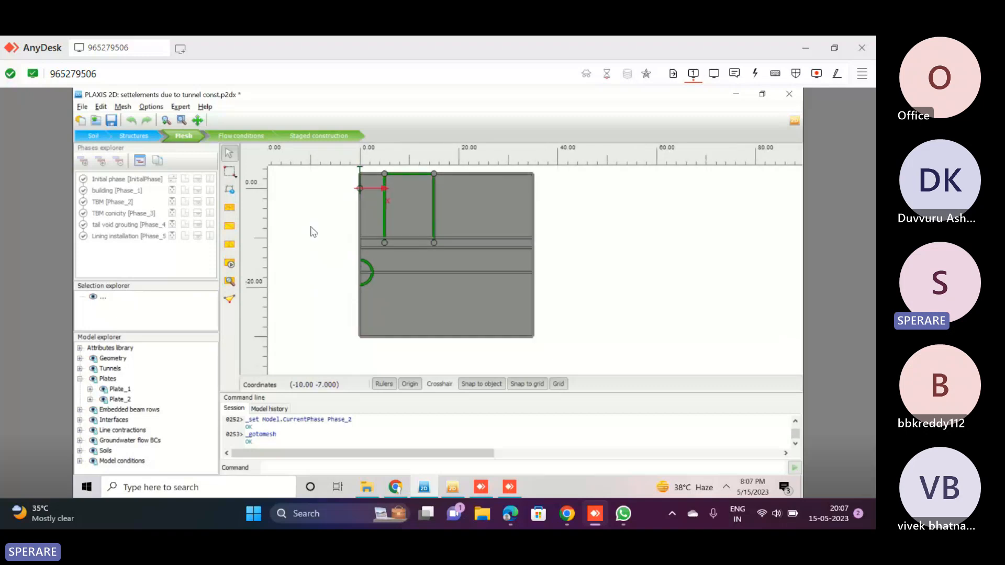
click(235, 269)
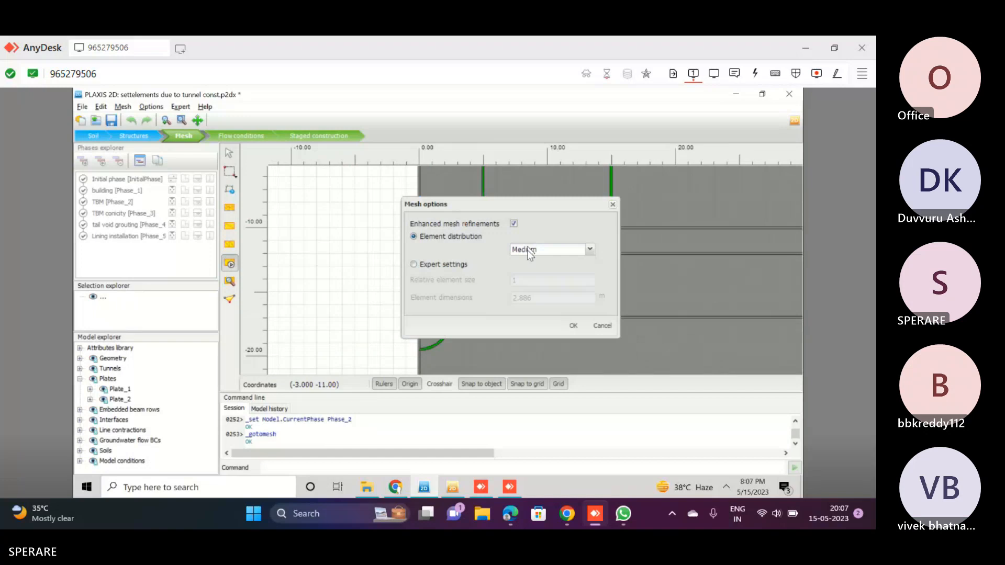
click(539, 249)
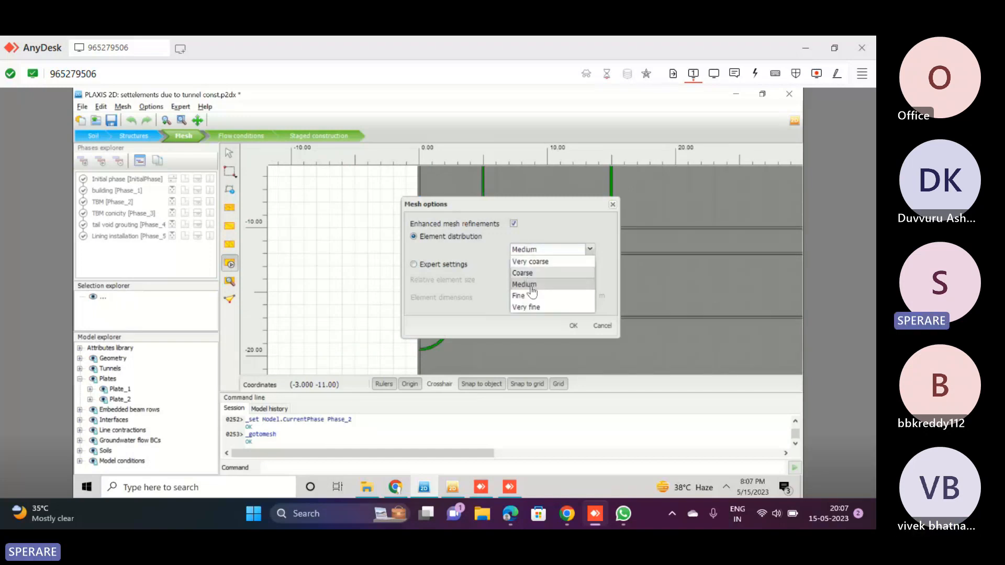
click(532, 285)
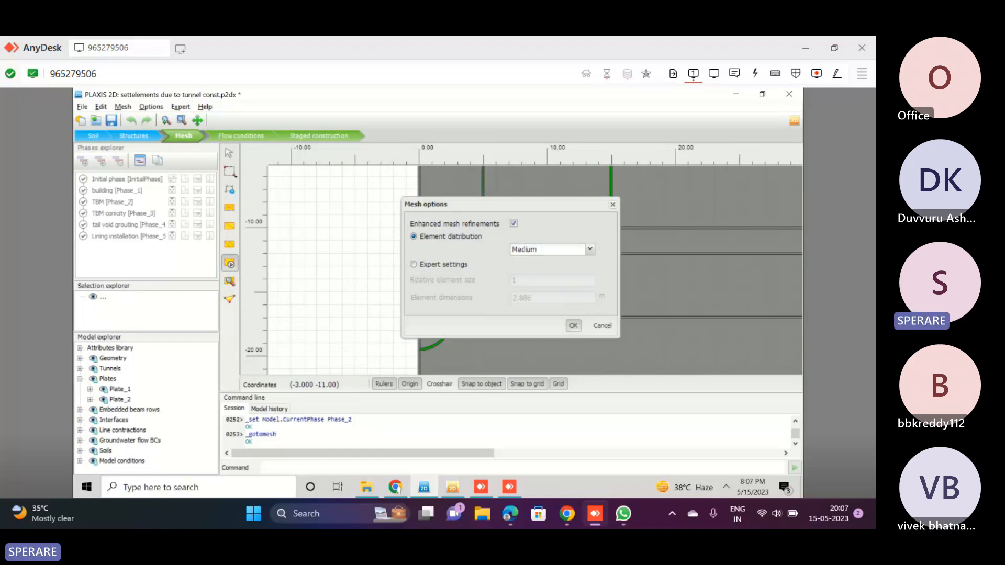
click(574, 330)
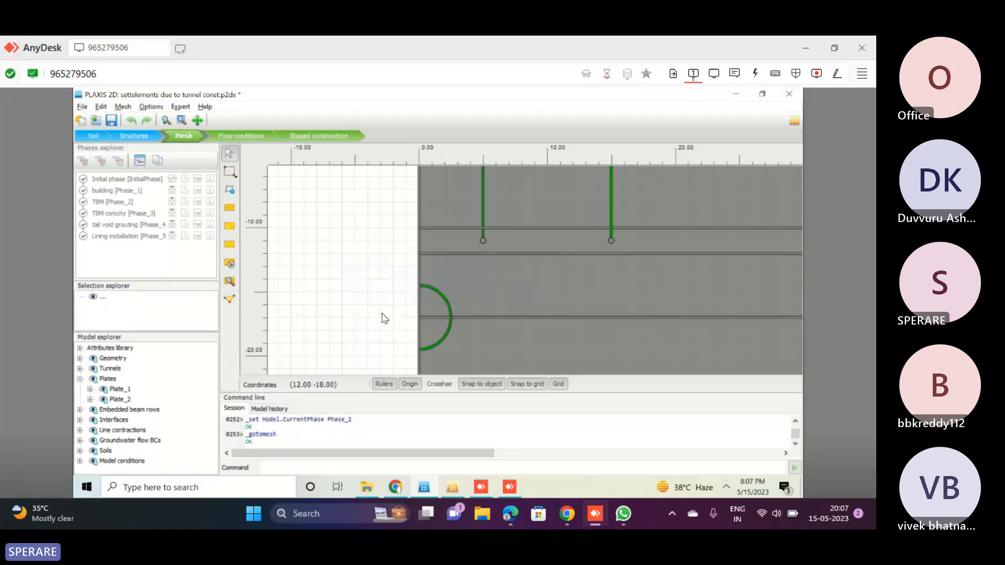
In staged construction, exclude the TBM conicity, tail void grouting and lining installation phases from the calculation
click(246, 138)
click(297, 138)
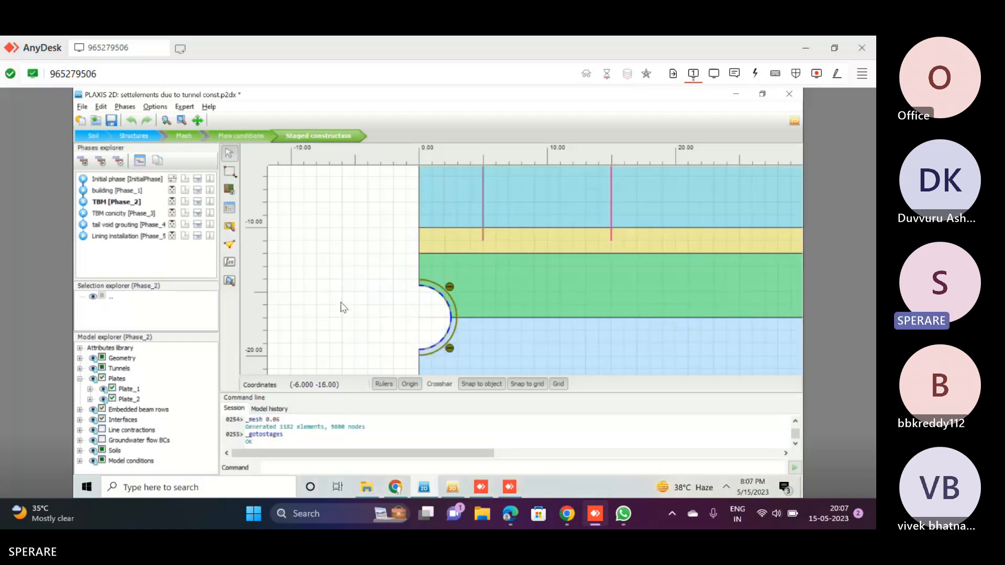
click(81, 214)
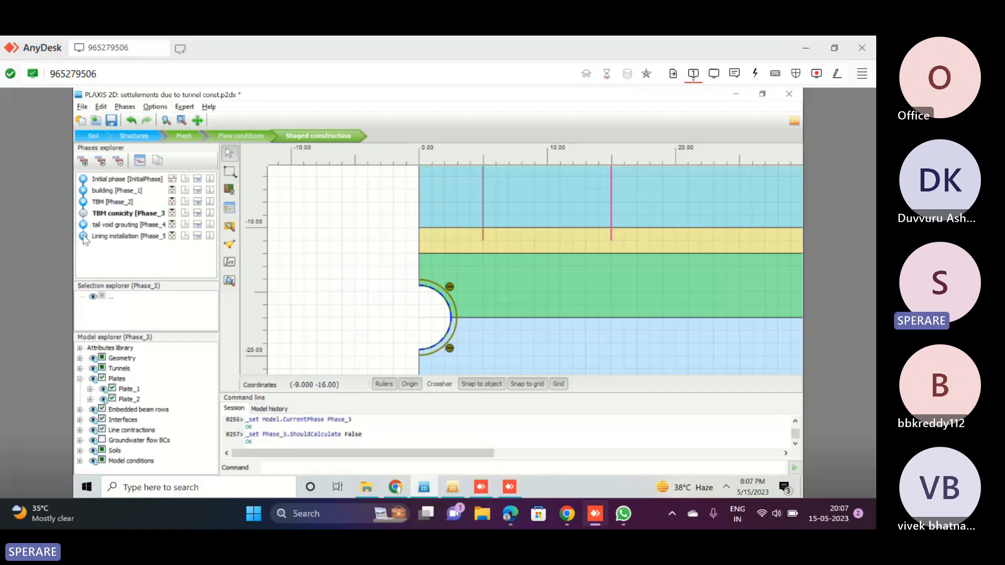
click(83, 224)
click(82, 236)
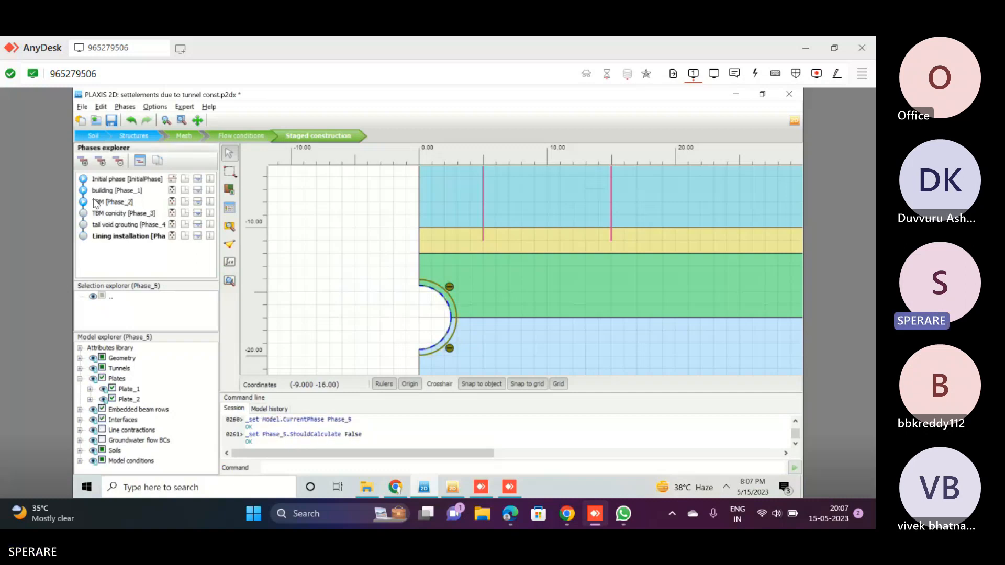
Calculate the marked phases without selecting curve points, and try to view the results of the lining installation phase
click(229, 266)
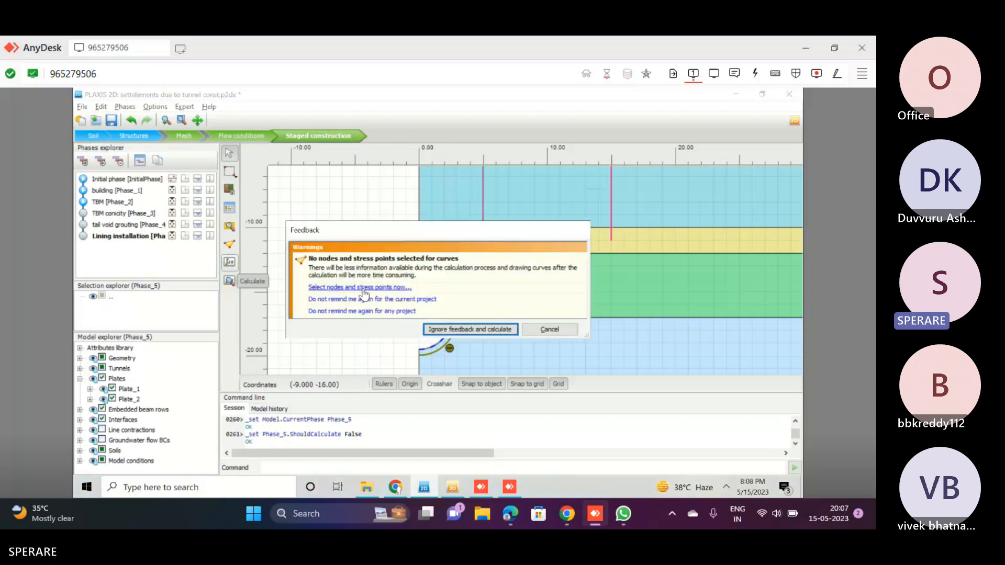
click(450, 330)
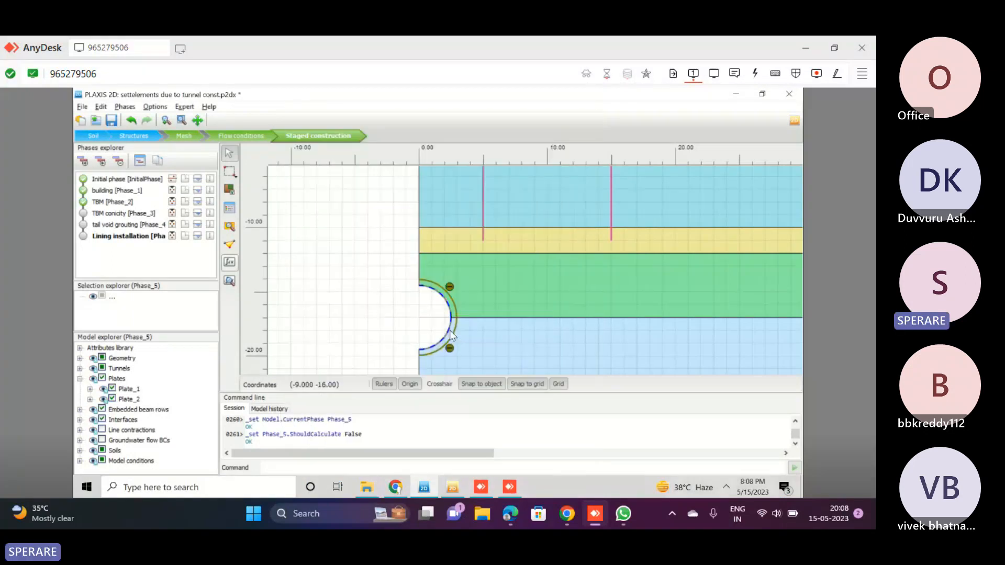
click(229, 281)
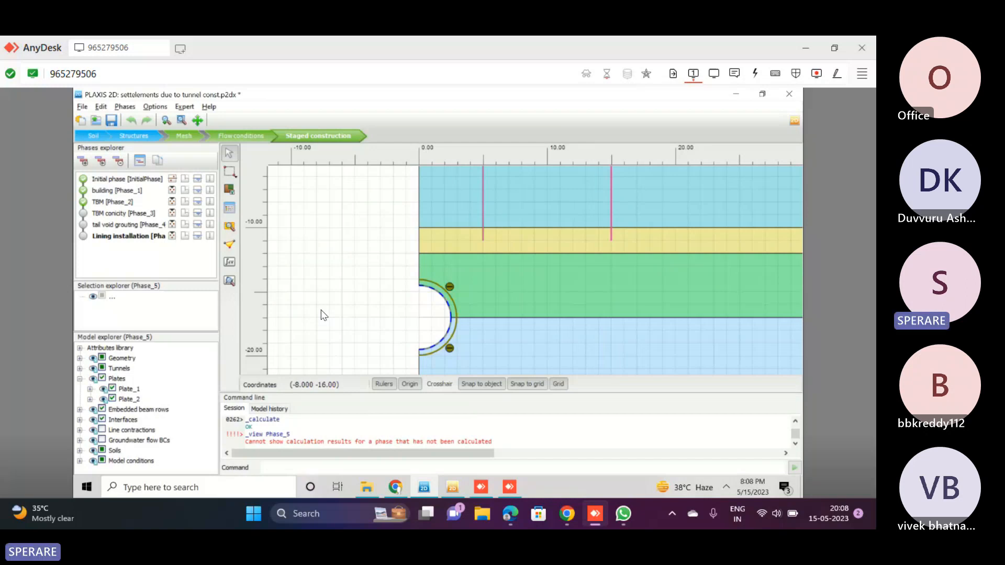
Close the old results output showing the building phase and open the calculation results of the TBM phase
click(230, 283)
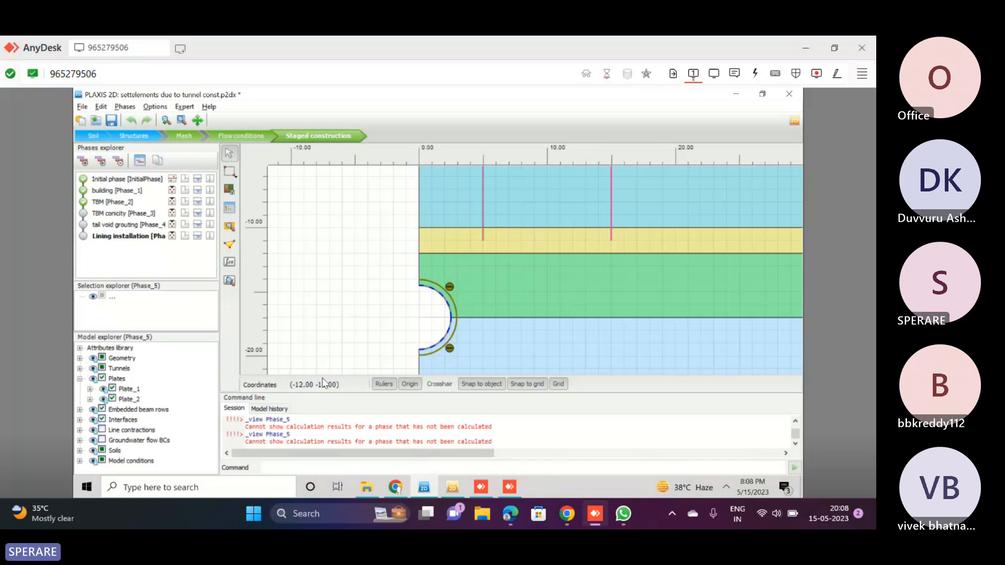
click(453, 490)
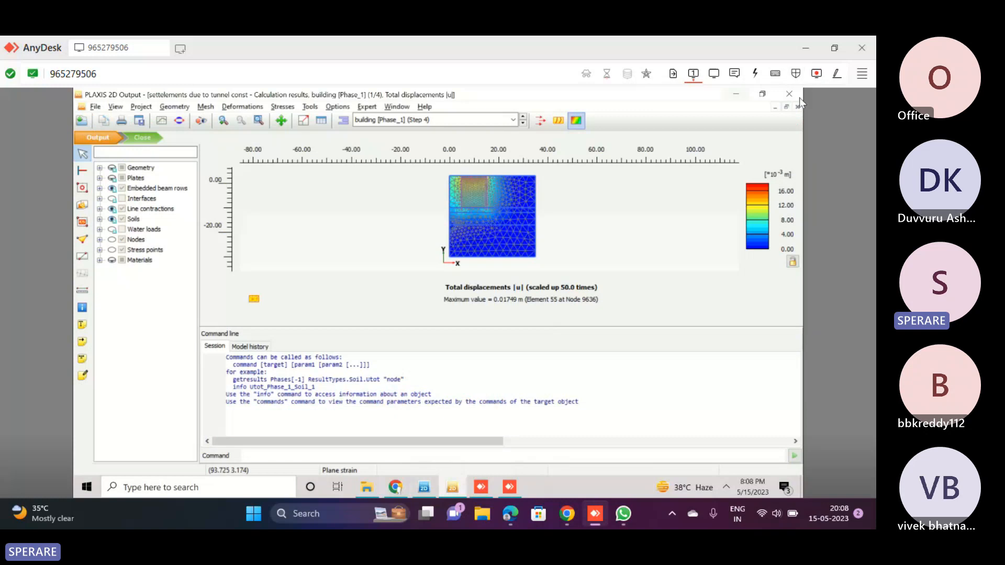
click(789, 95)
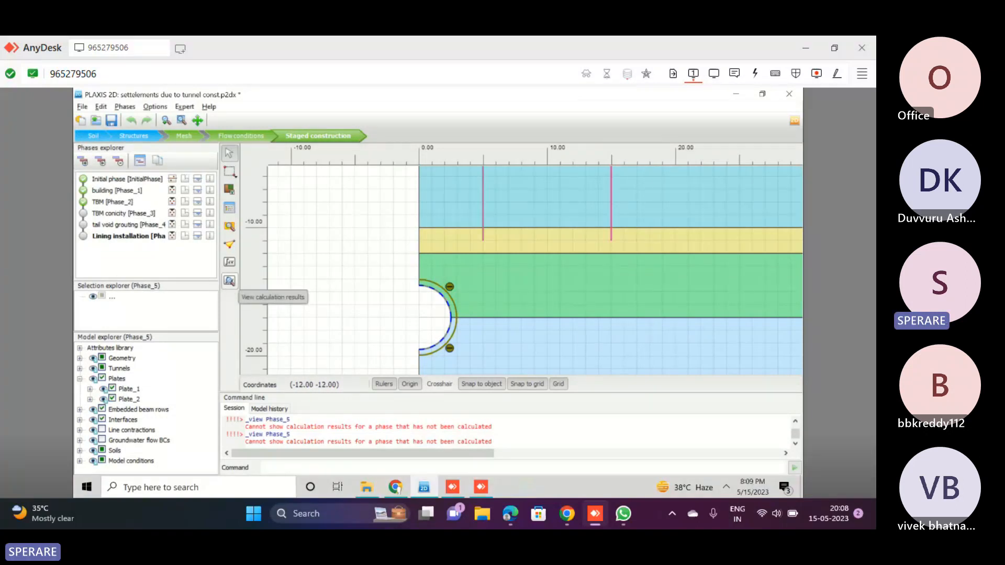
click(229, 283)
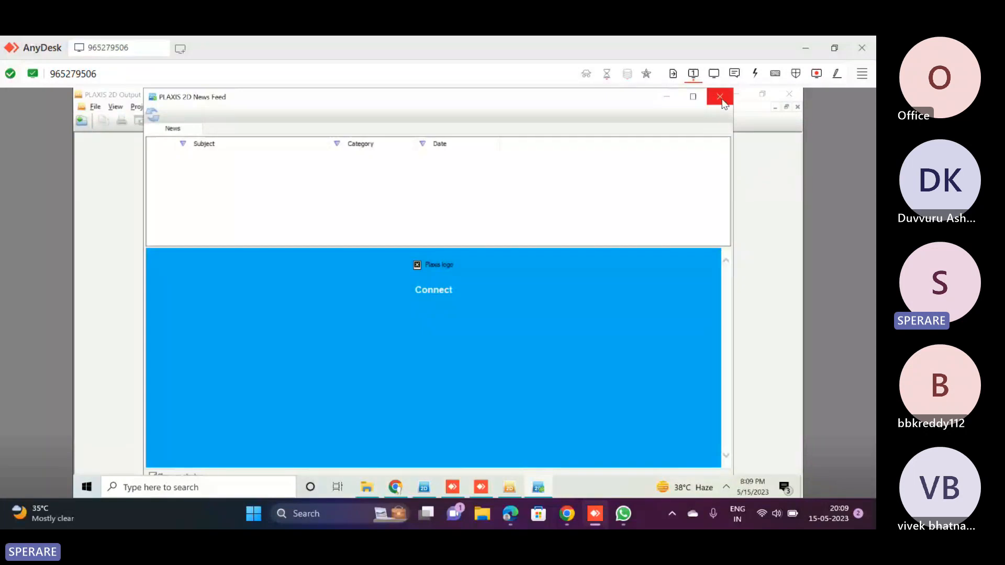
click(721, 98)
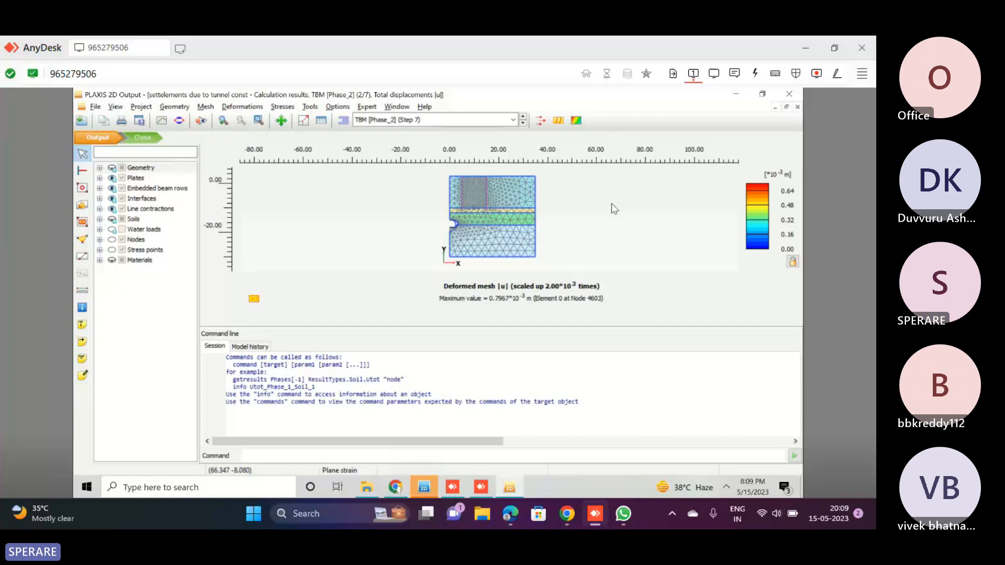
Display the TBM phase's total displacements, enlarge the plot area by shrinking the command line area, and examine the displacements around the tunnel
scroll(462, 223, up, 1)
scroll(460, 221, up, 2)
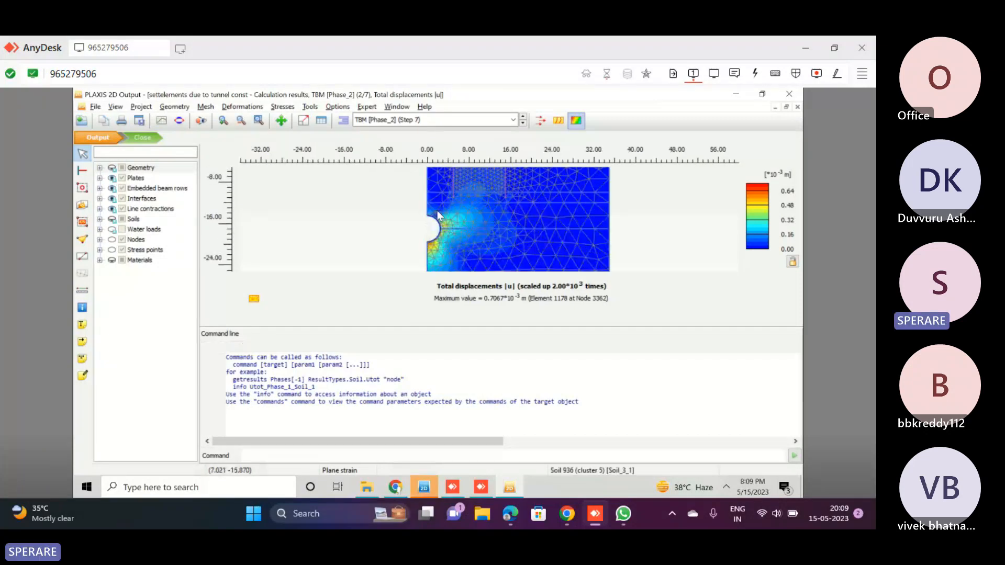
scroll(437, 210, up, 1)
scroll(437, 210, up, 2)
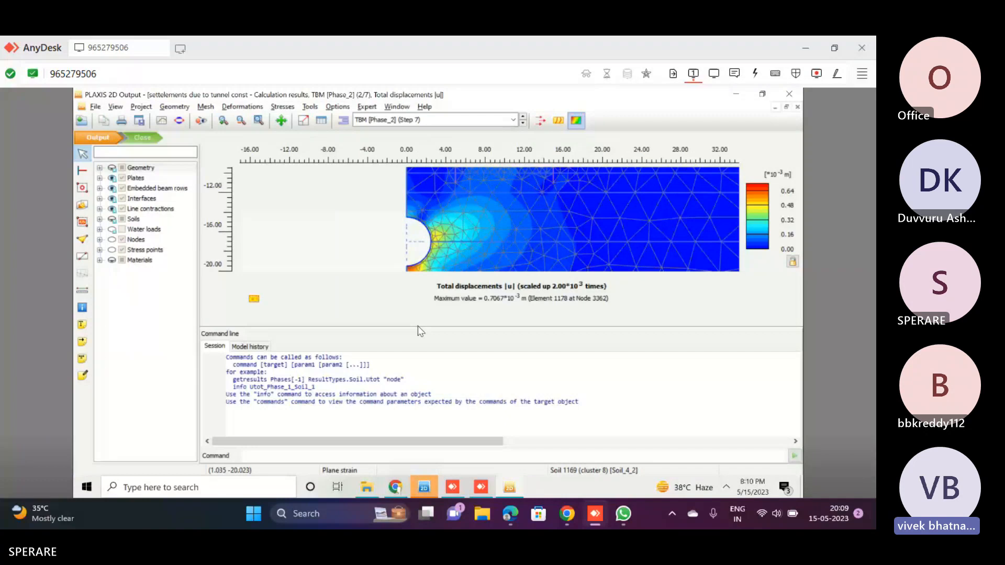
drag(418, 327, 426, 373)
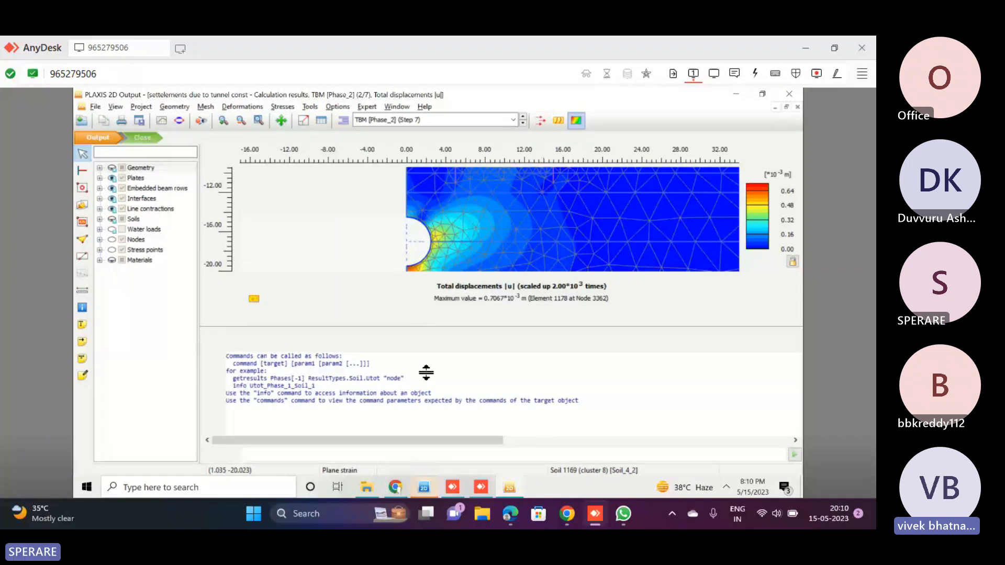
drag(426, 372, 427, 390)
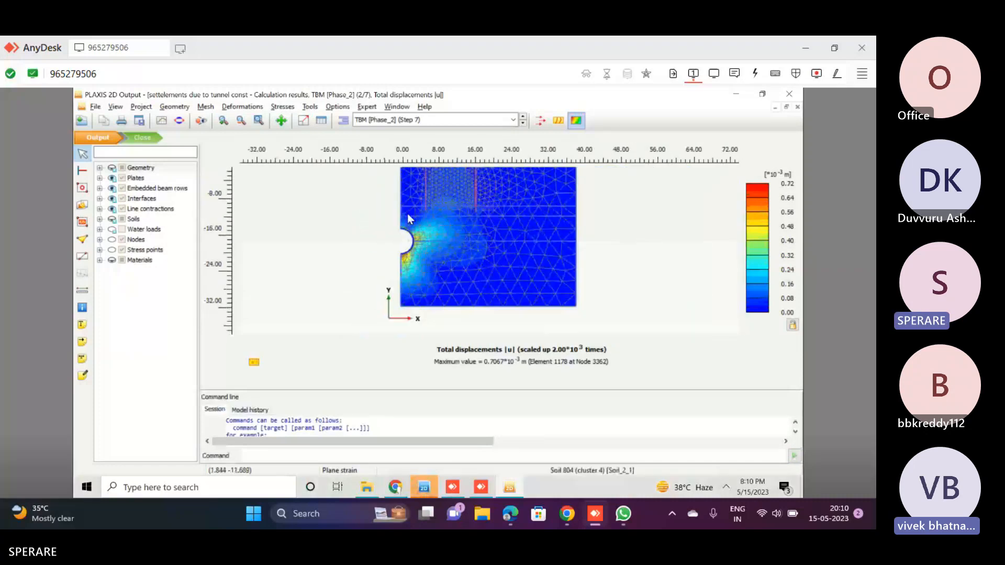
scroll(408, 213, down, 1)
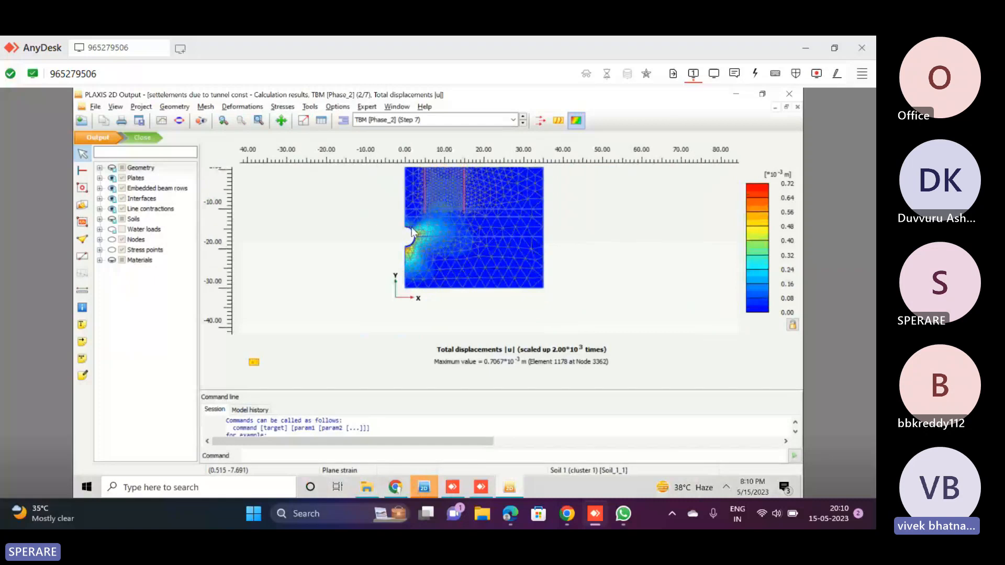
scroll(411, 229, up, 1)
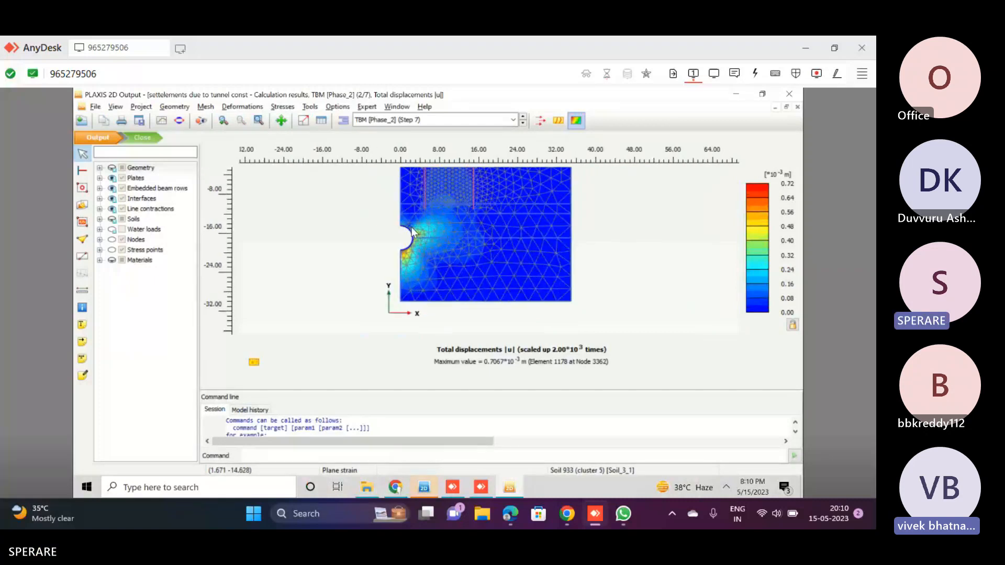
scroll(412, 229, up, 1)
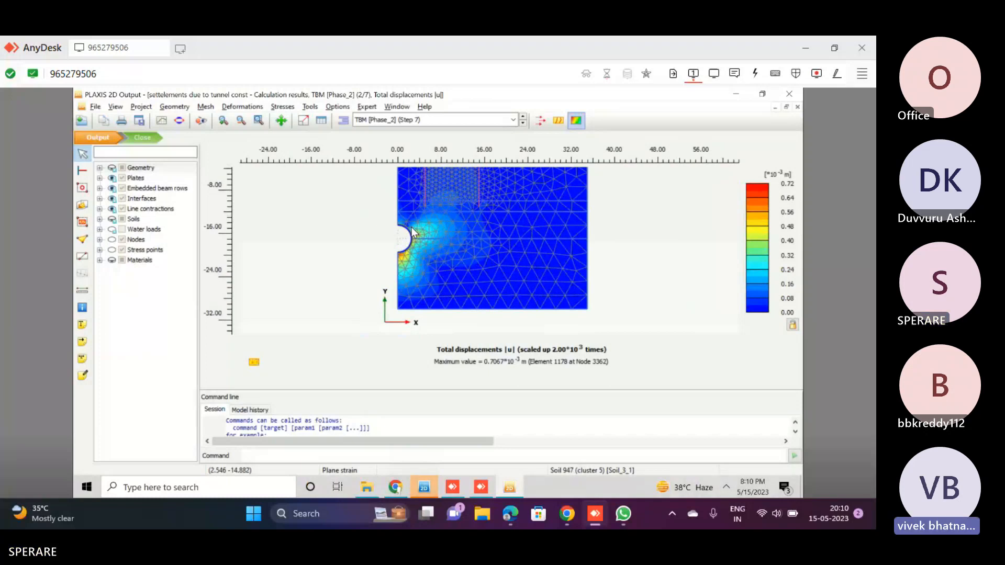
scroll(412, 229, up, 1)
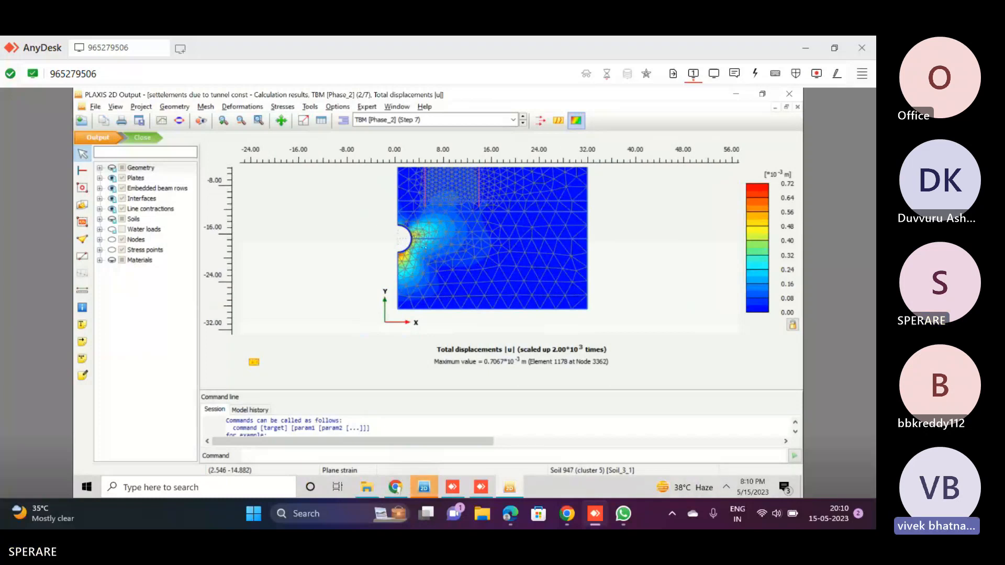
Launch PLAXIS 2D CE V20 Input on the local computer and open the recent project Tunnel.p2dx
click(324, 517)
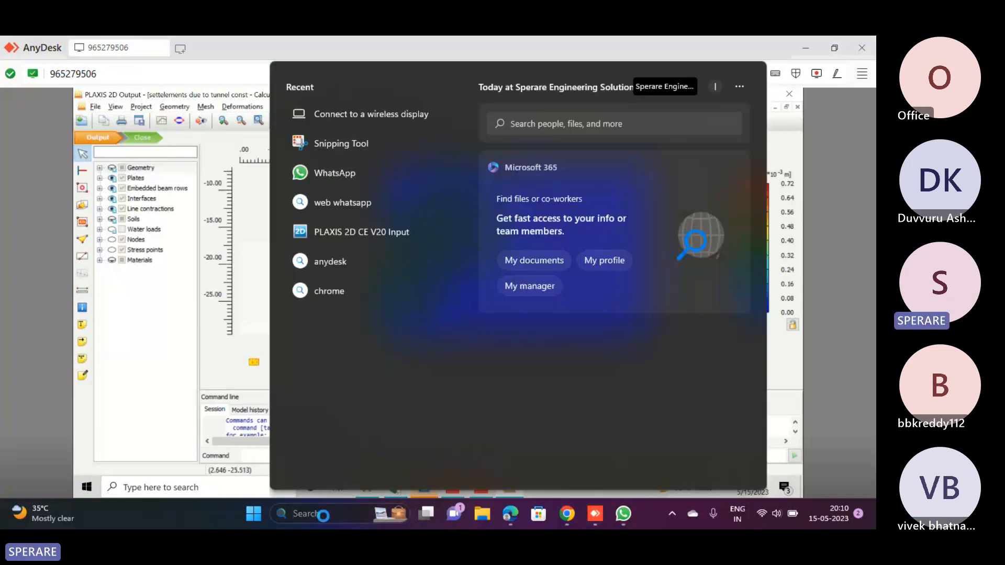
text(plaxis)
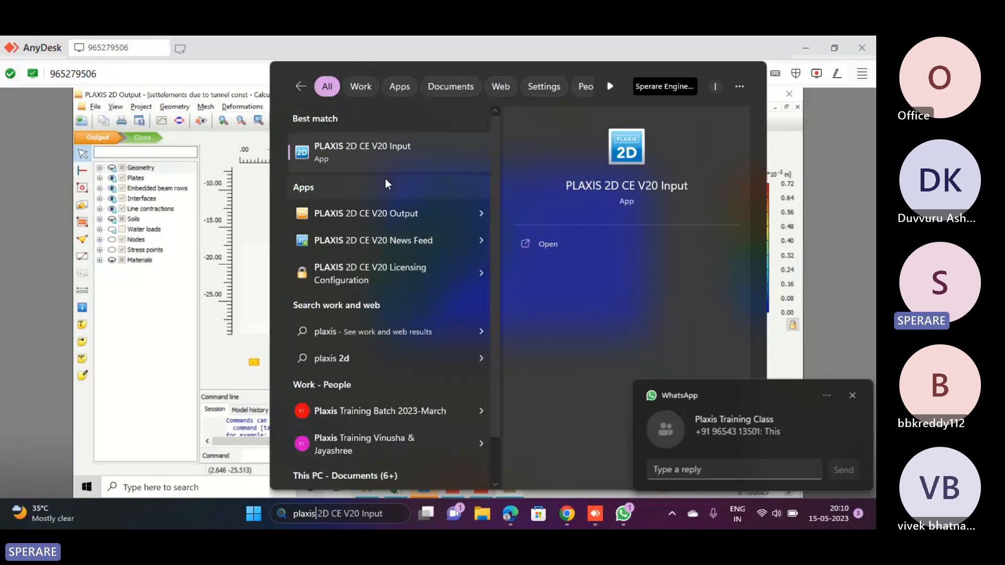
click(375, 154)
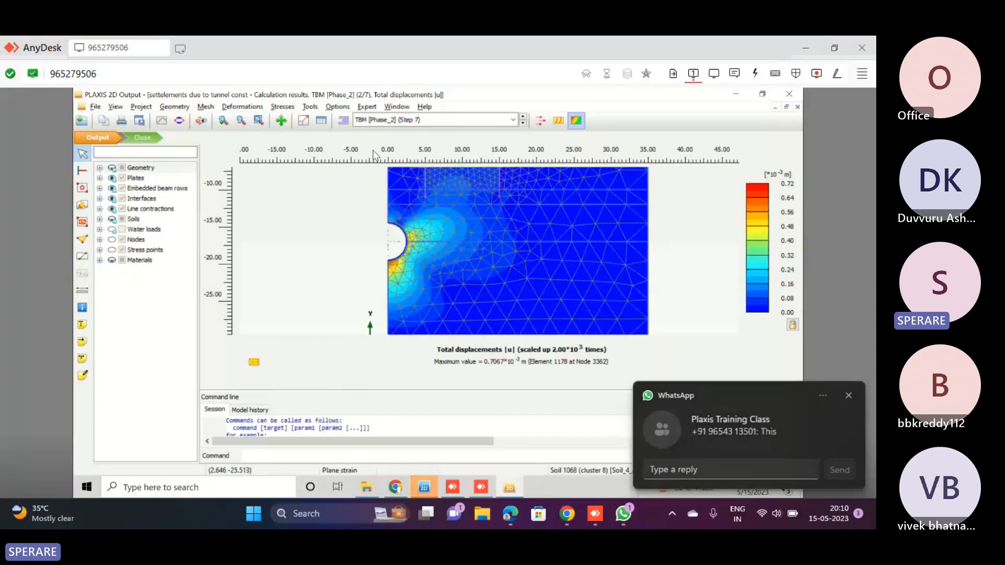
click(579, 362)
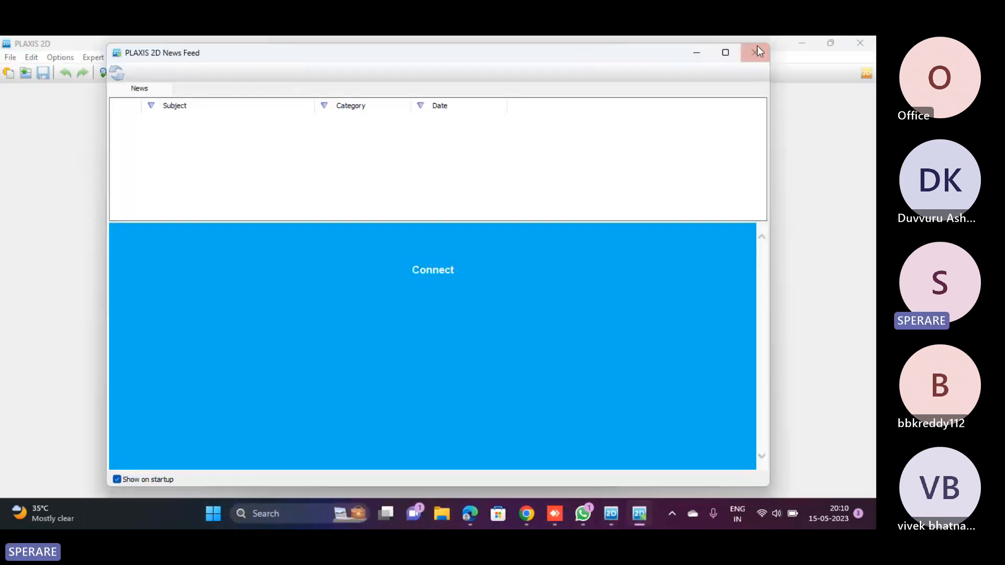
click(757, 47)
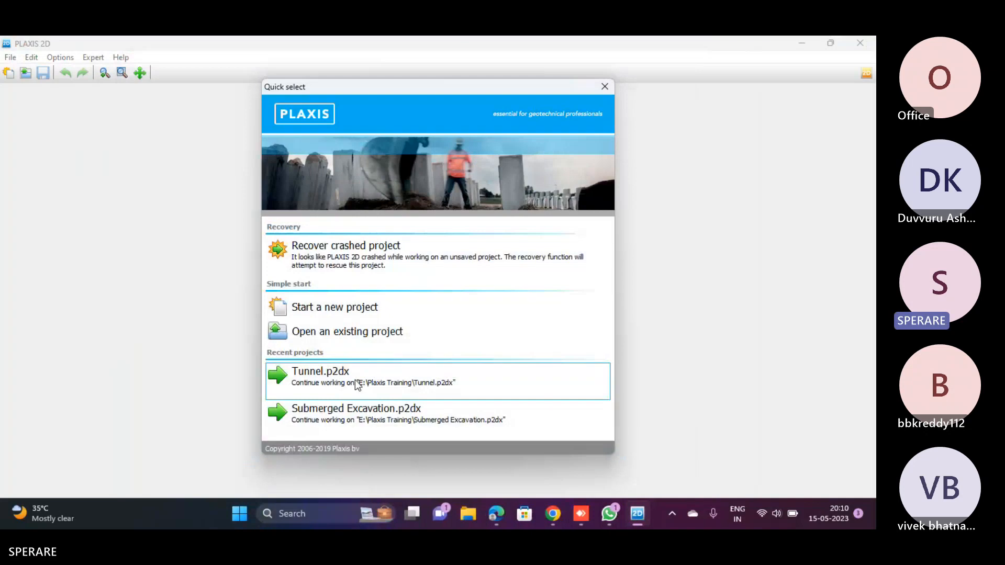
click(356, 385)
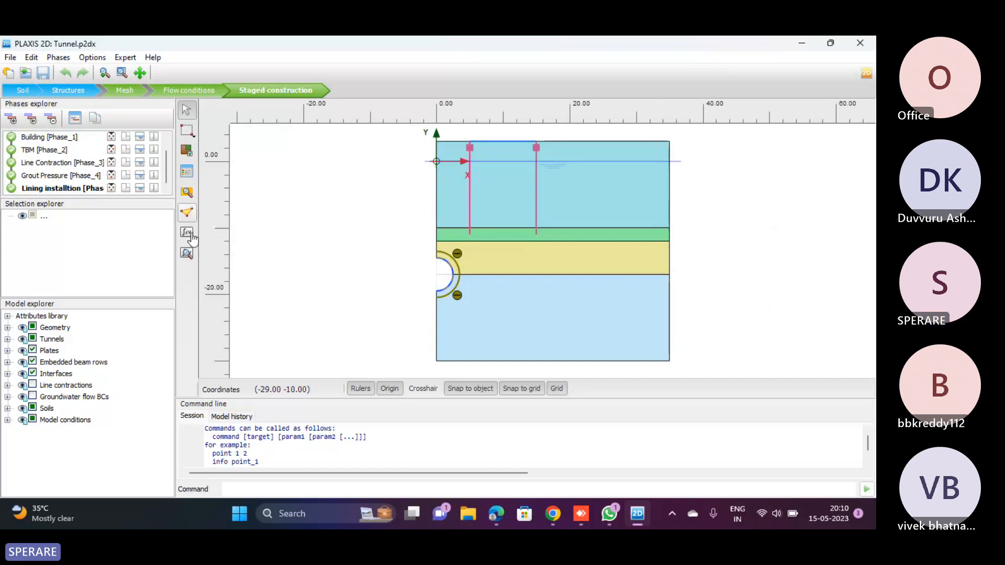
Open the calculation results of the Tunnel project's lining installation phase, accepting the disclaimer and dismissing the news feed
click(187, 253)
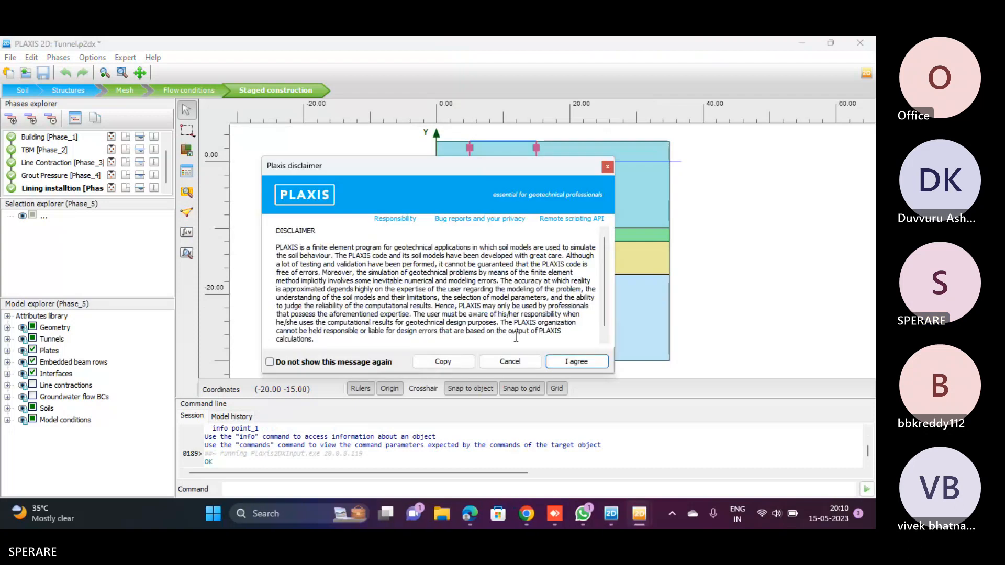
click(575, 360)
click(457, 369)
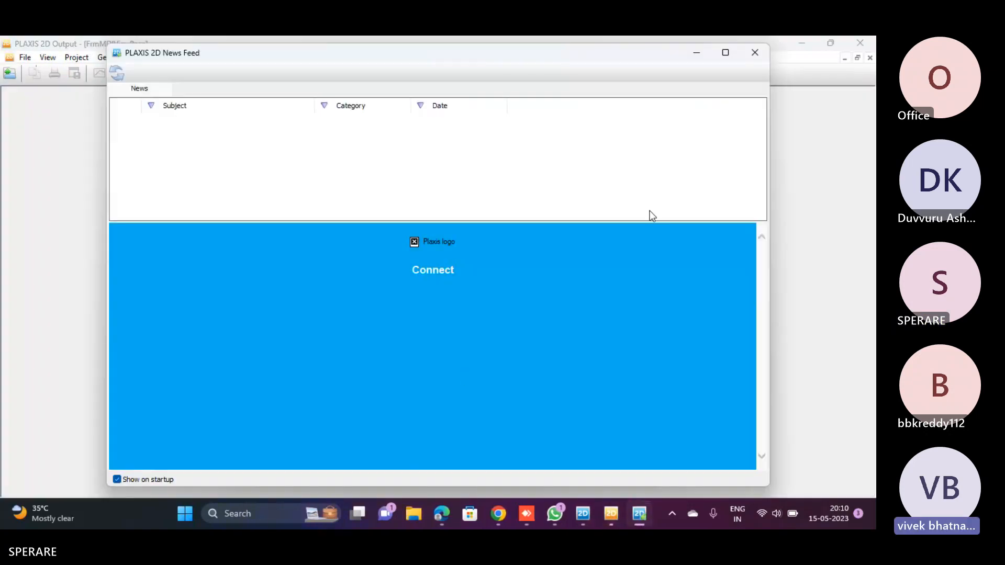
click(755, 52)
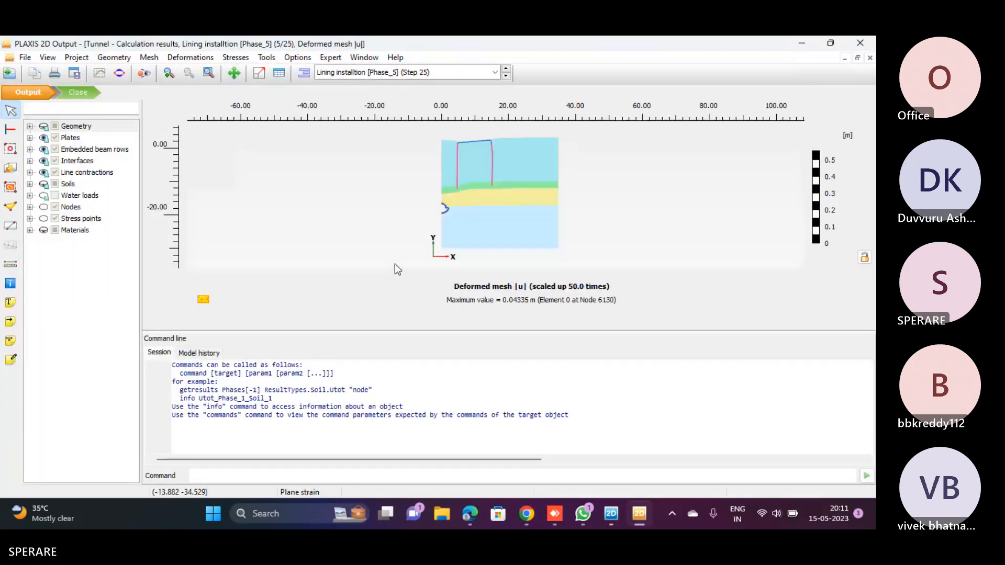
Switch the results to TBM [Phase_2] and examine its total displacements around the tunnel
click(365, 74)
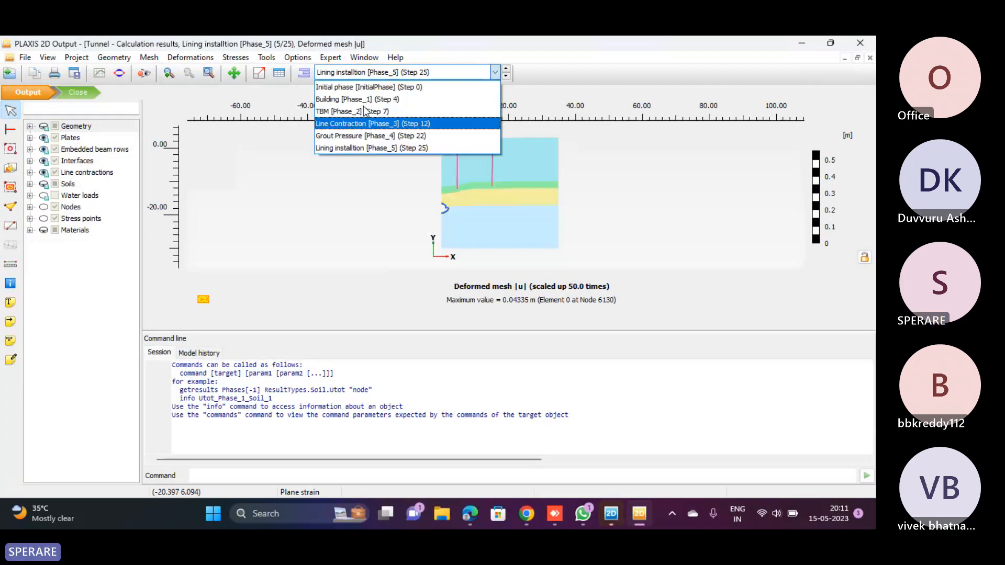
click(367, 111)
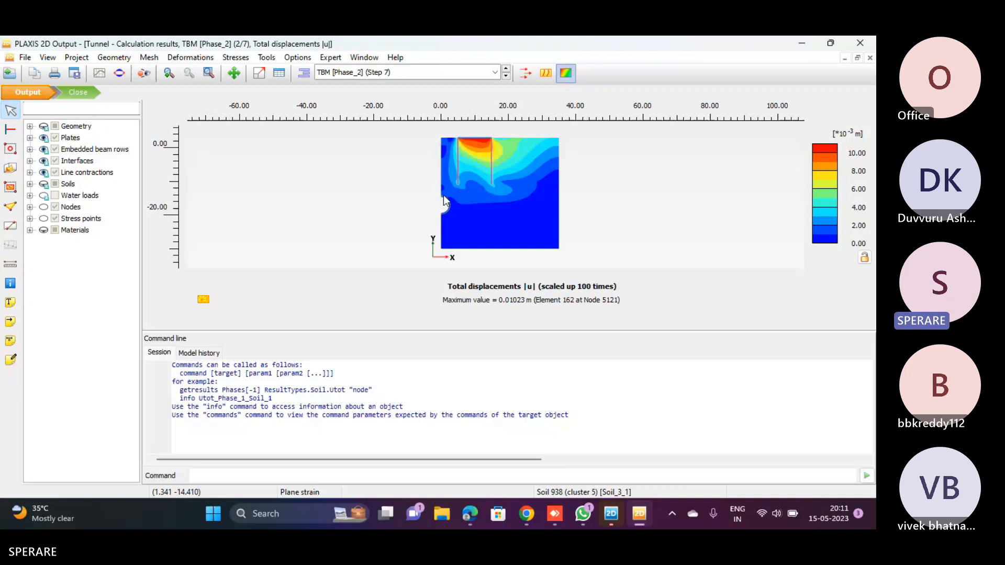
scroll(444, 199, up, 2)
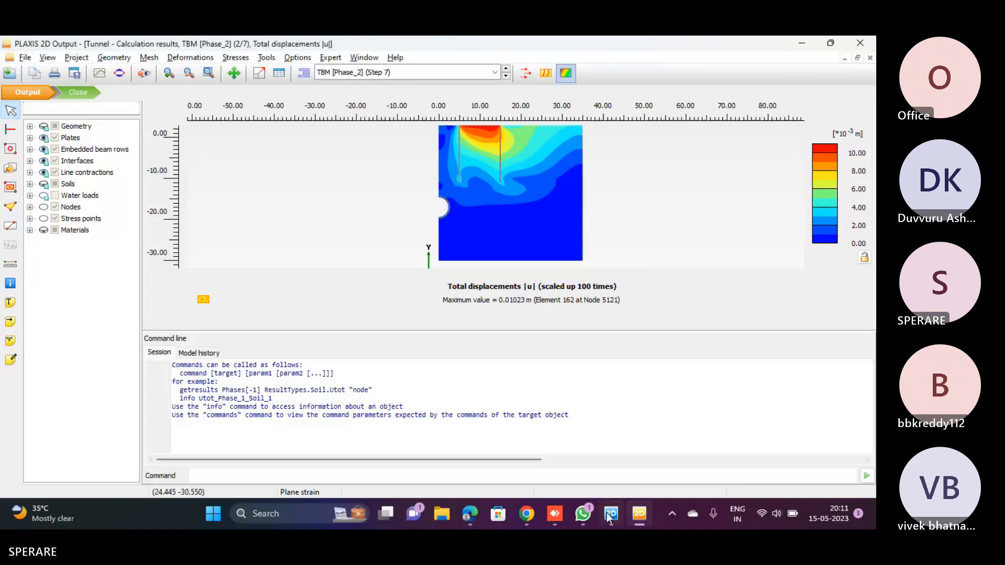
Check the Tunnel project's mesh options without regenerating the mesh, and return to staged construction
click(556, 514)
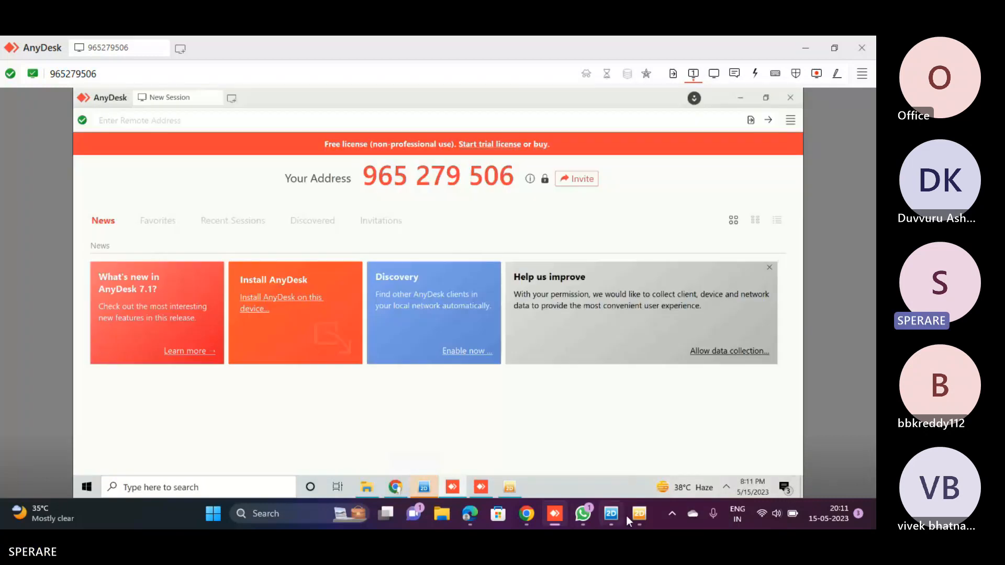
click(626, 517)
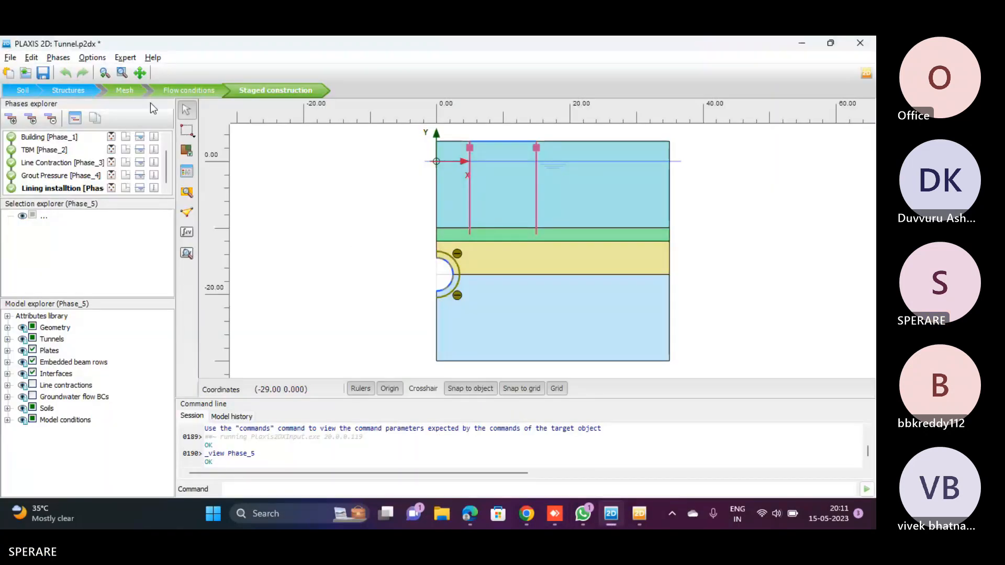
click(136, 94)
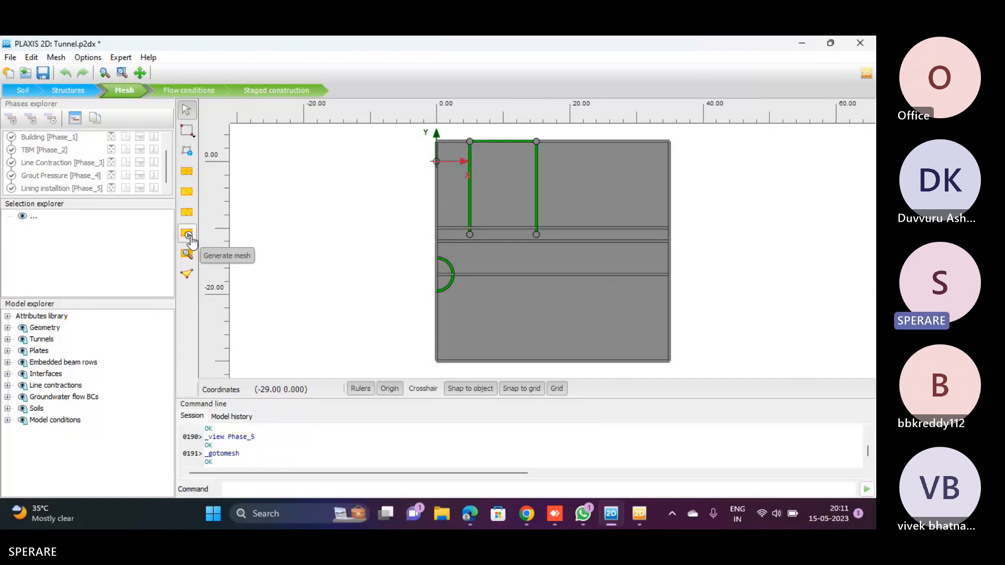
click(188, 235)
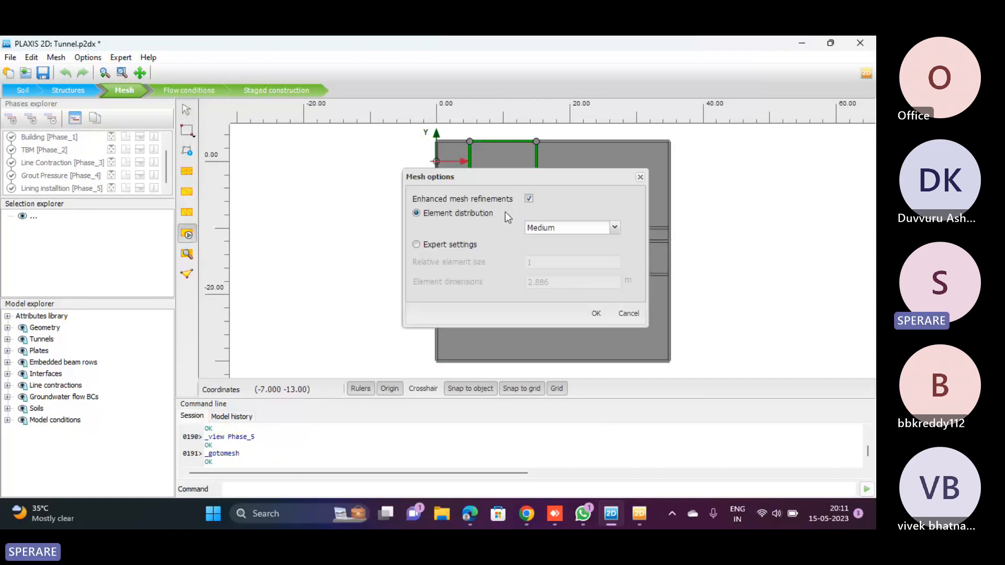
click(628, 313)
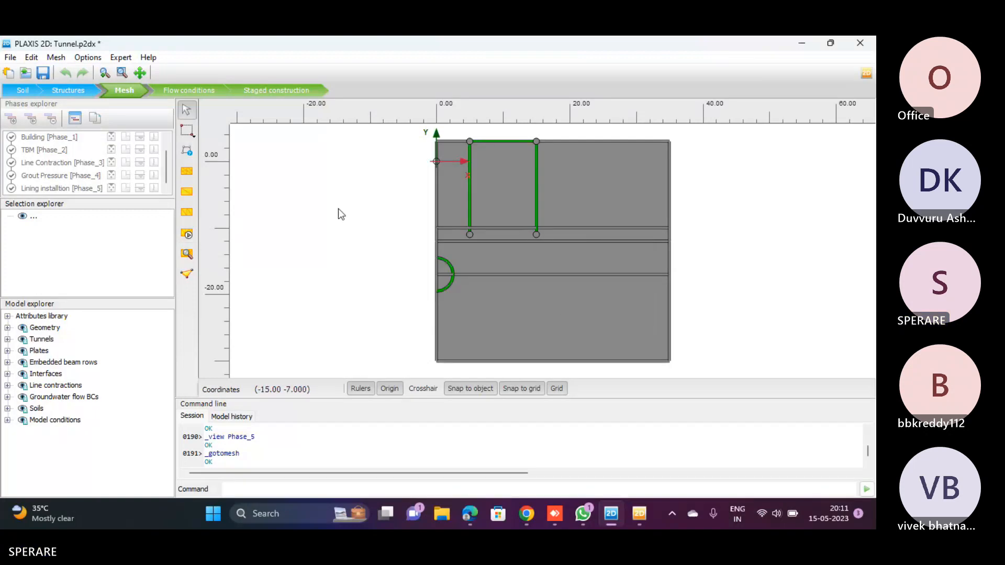
click(267, 93)
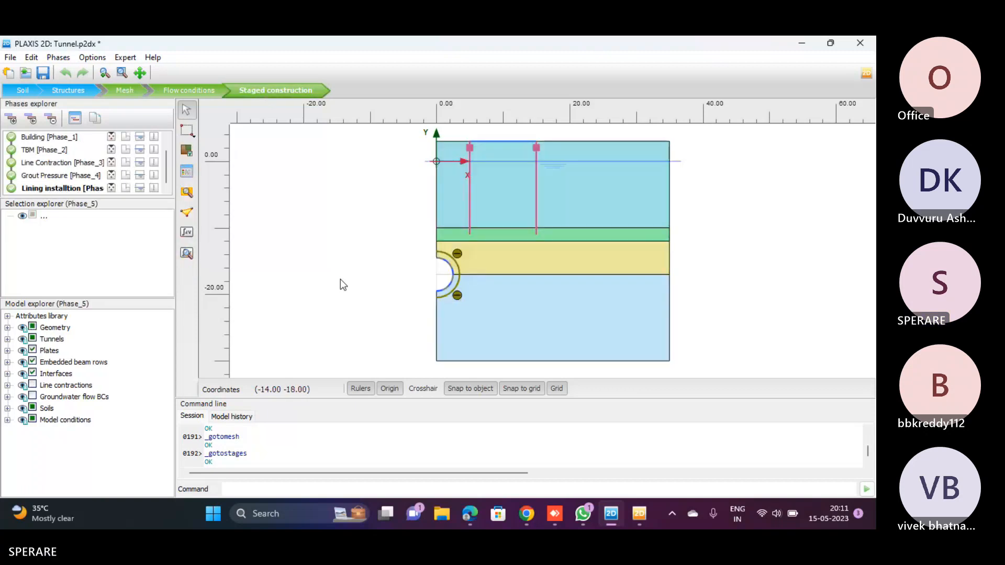
Switch to the remote AnyDesk session and show the total displacements of the Initial phase in the PLAXIS results
key(alt+Tab)
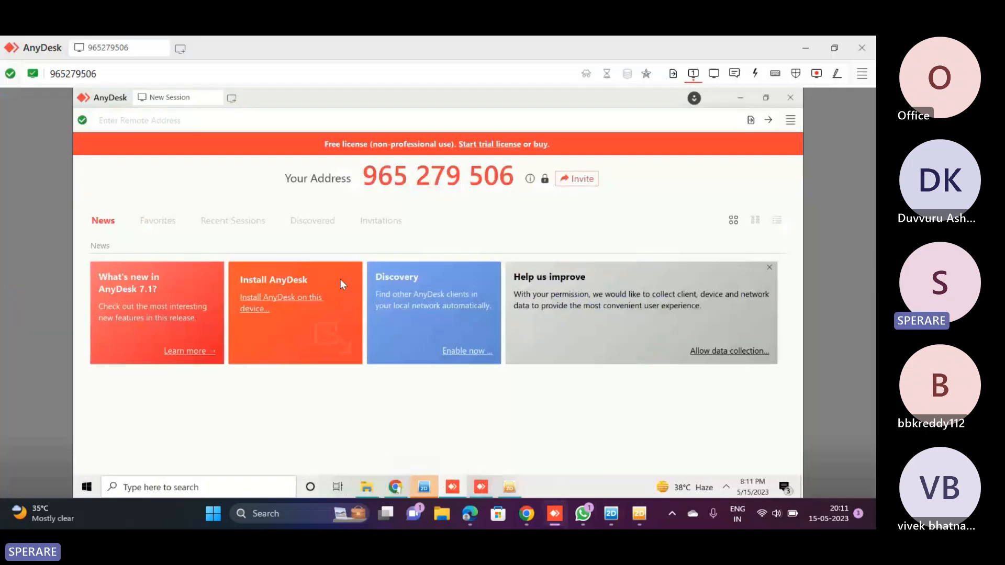
key(alt+Tab)
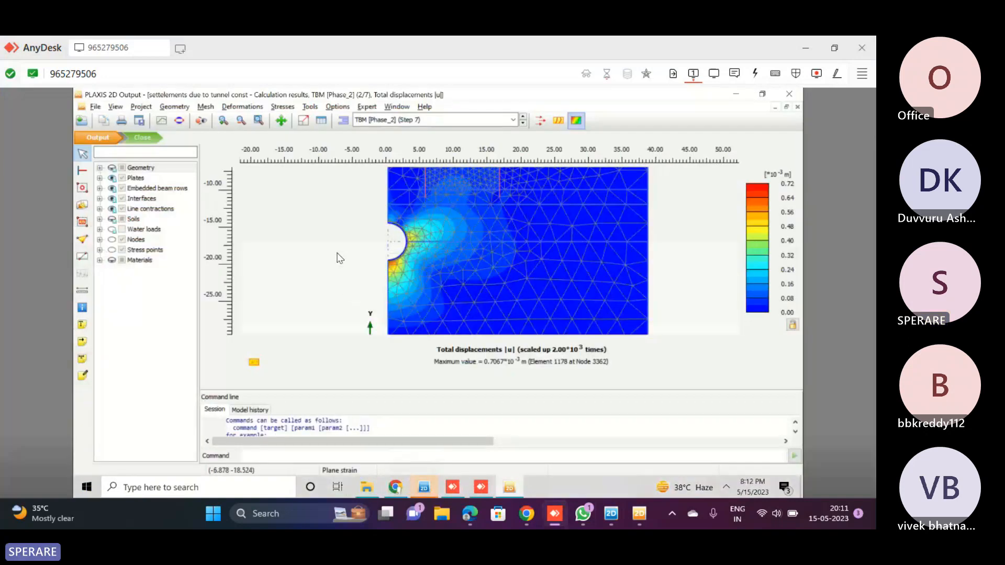
scroll(346, 231, down, 2)
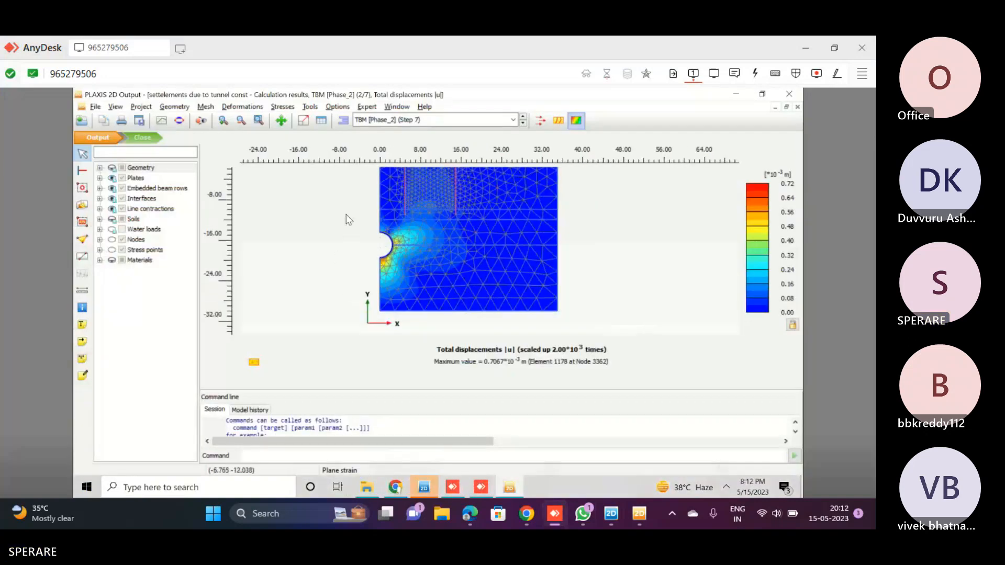
click(388, 122)
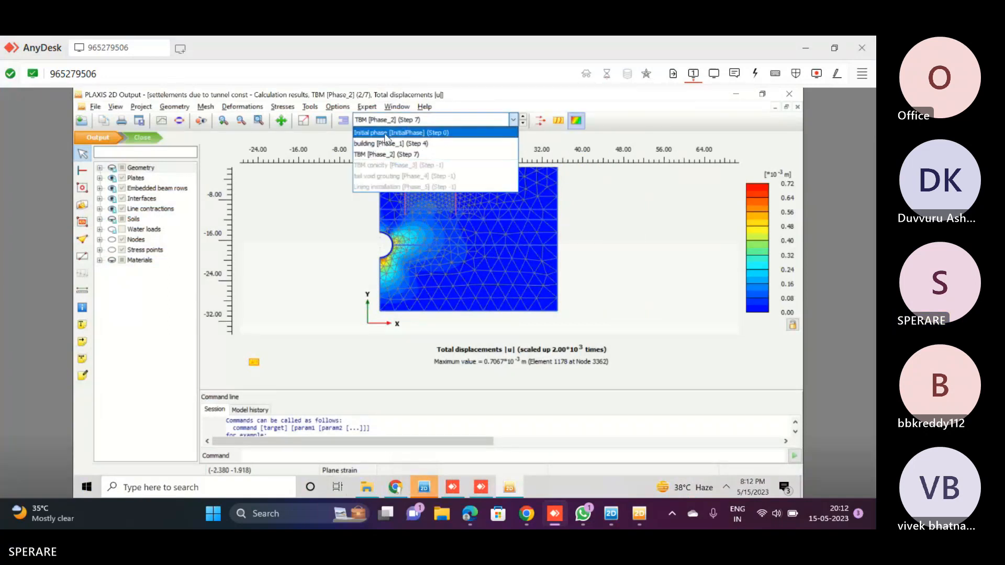
click(385, 134)
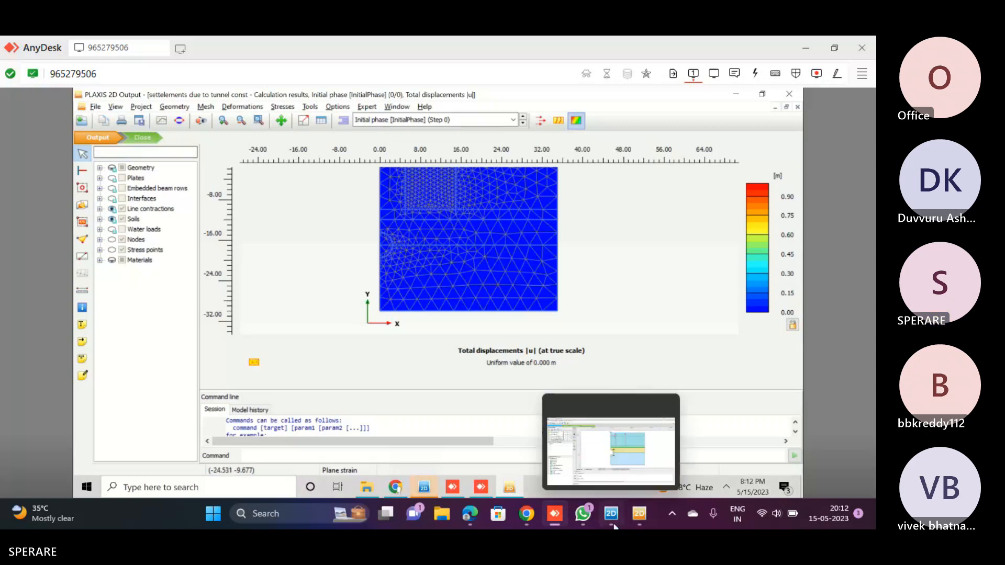
Switch to the local Tunnel results and display the Initial phase total displacements for comparison
click(637, 520)
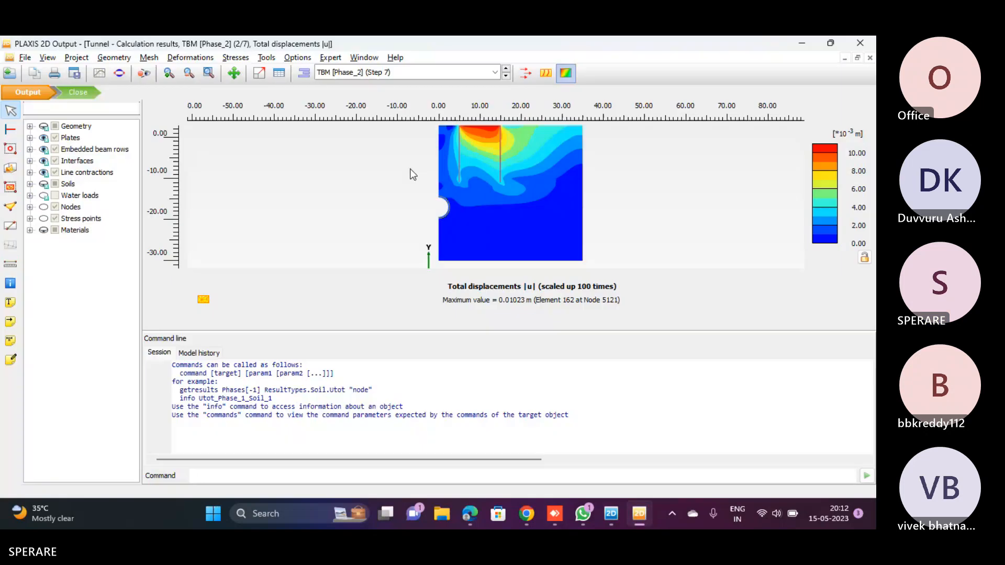
click(366, 72)
click(354, 87)
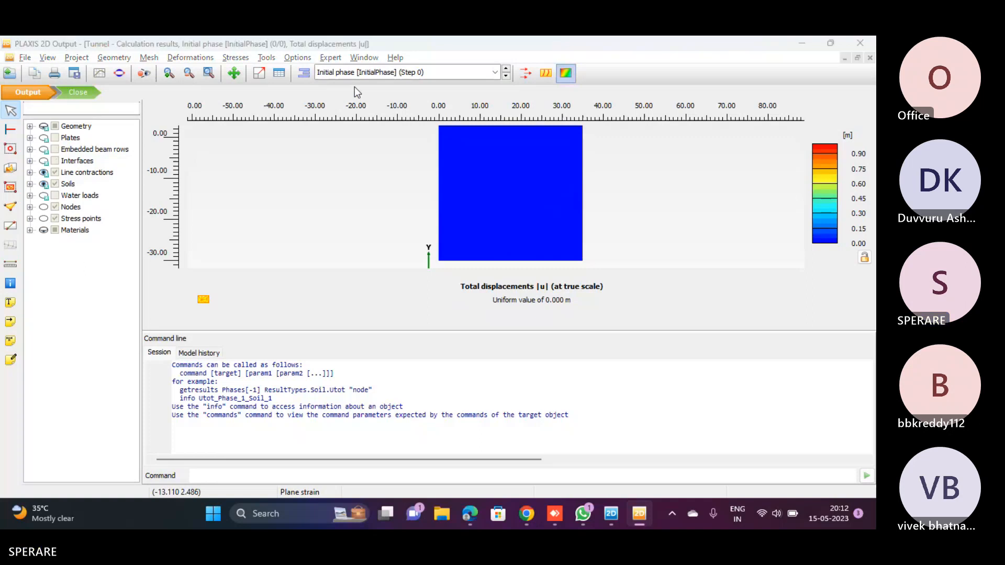
Return to the remote results and display the total displacements of building [Phase_1]
key(alt+Tab)
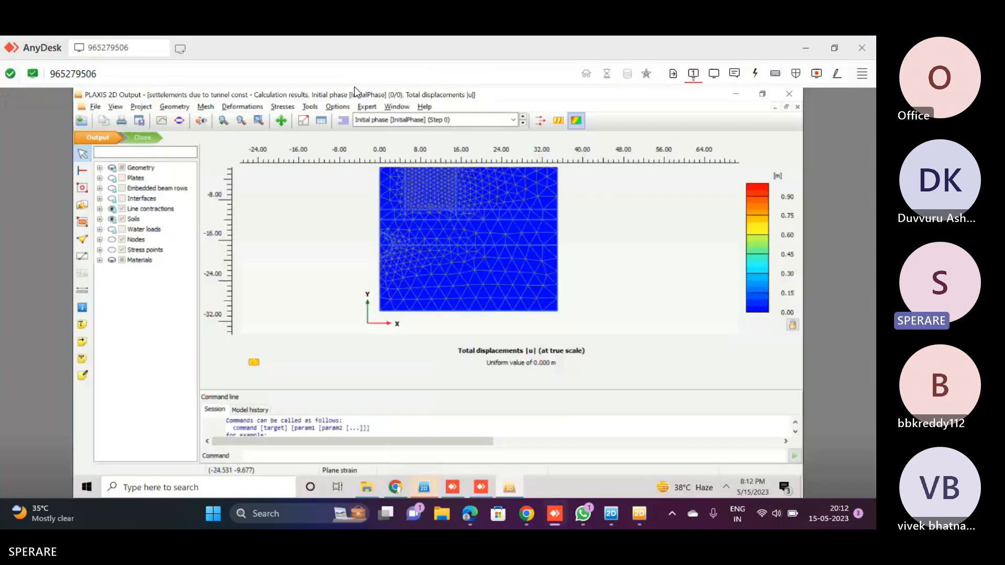
click(374, 124)
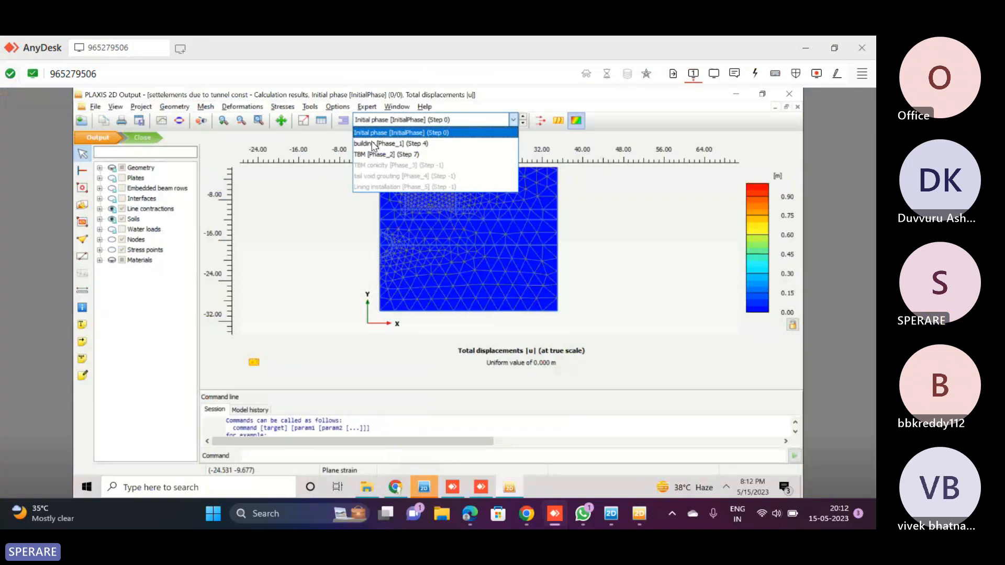
click(373, 143)
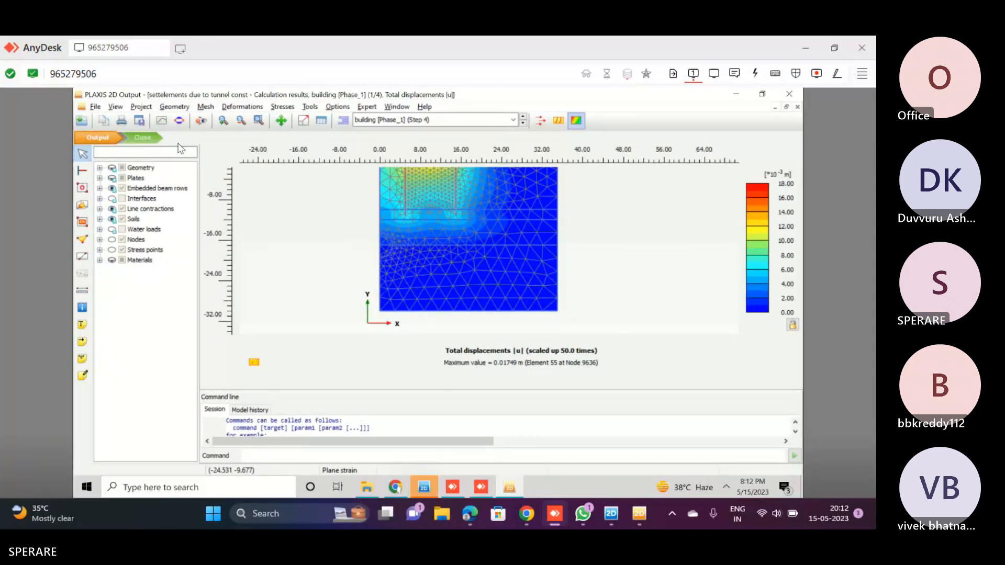
Inspect building [Phase_1] in the remote model's staged construction, deactivating and reactivating Plate_2 to check its activation
click(427, 492)
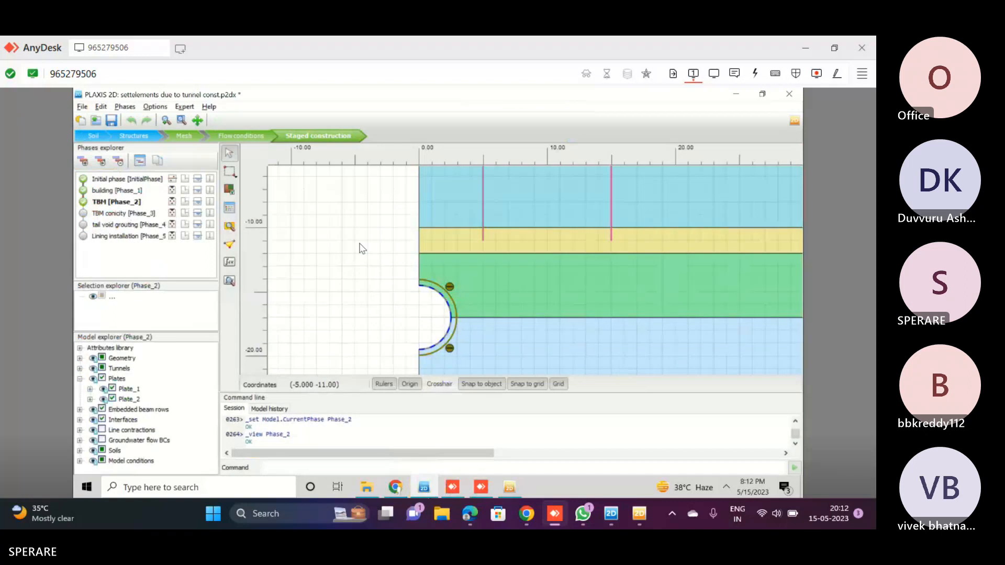
scroll(361, 249, down, 3)
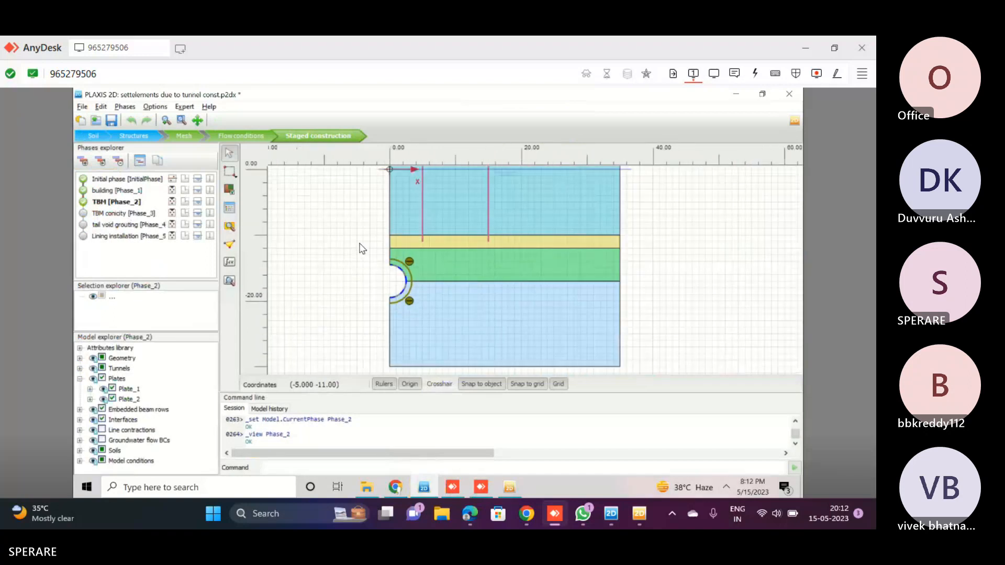
scroll(361, 249, down, 2)
scroll(411, 176, up, 1)
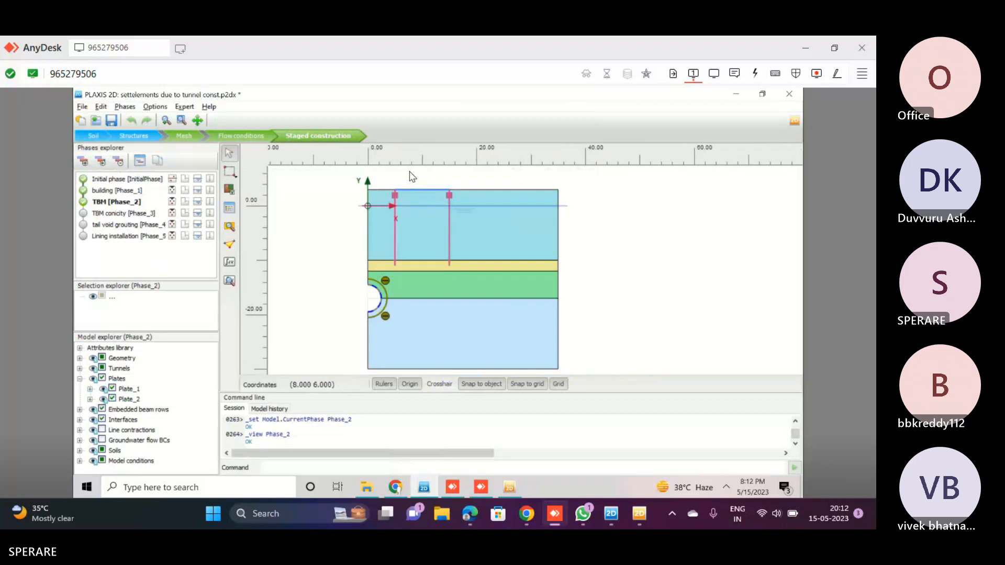
scroll(410, 176, up, 2)
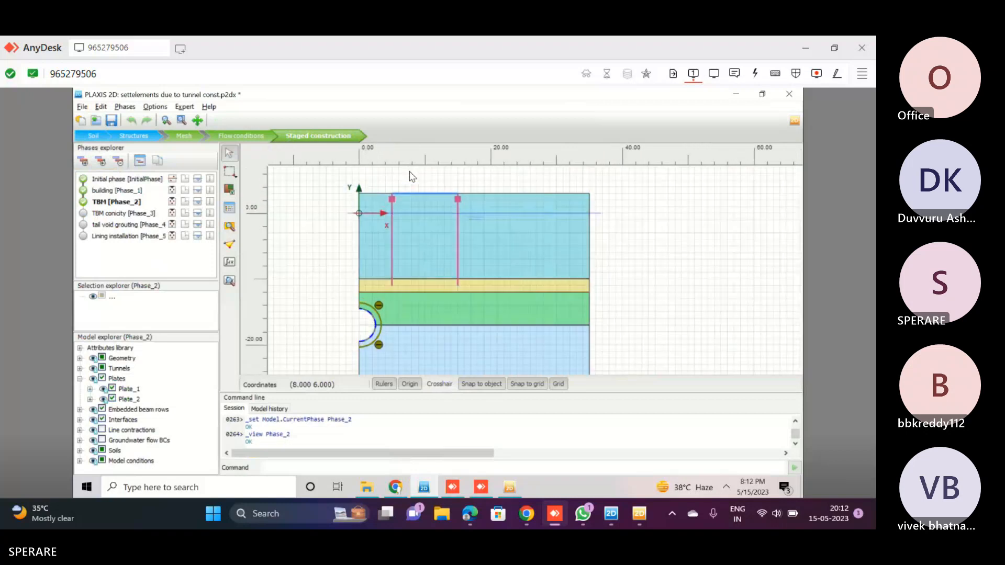
click(124, 190)
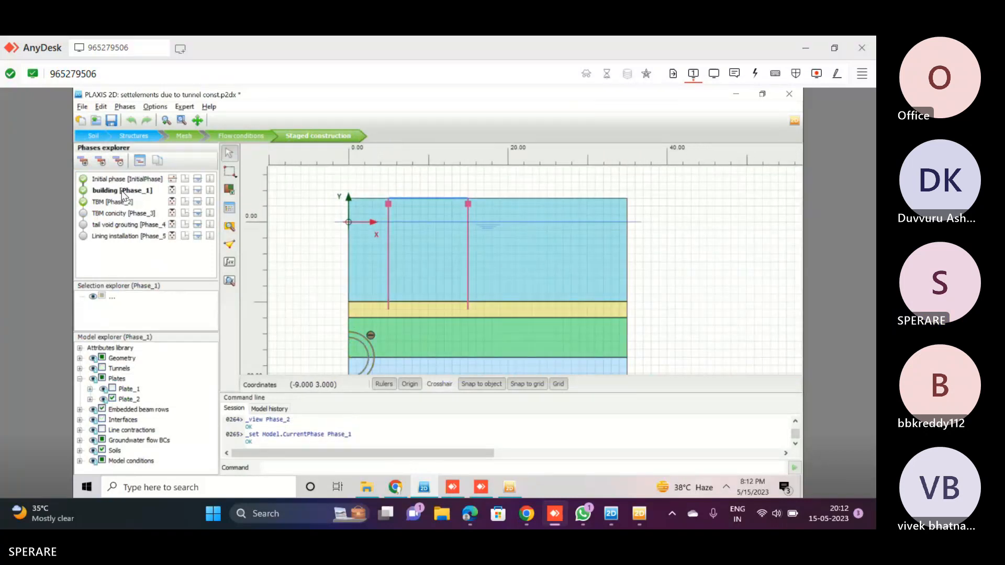
click(113, 399)
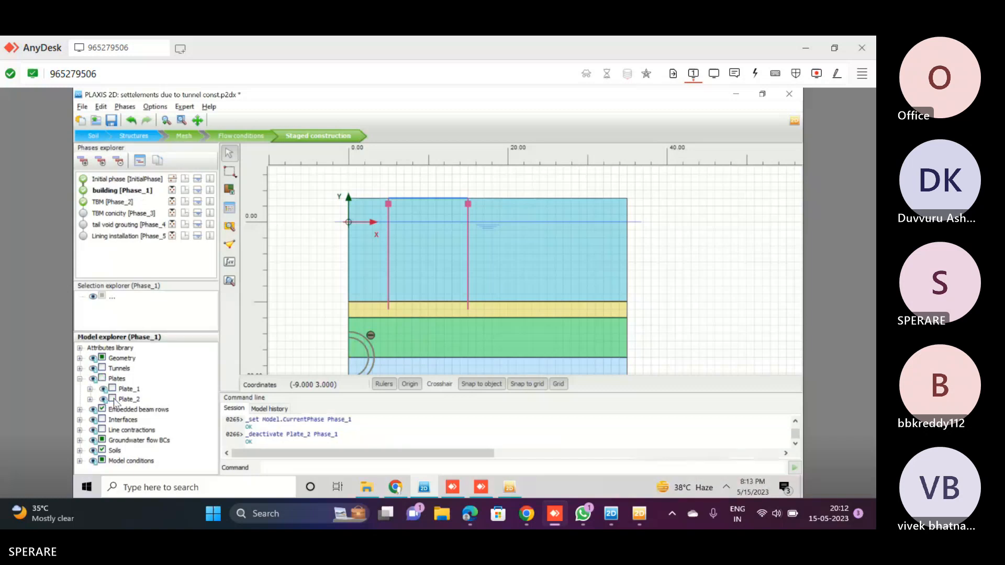
click(114, 399)
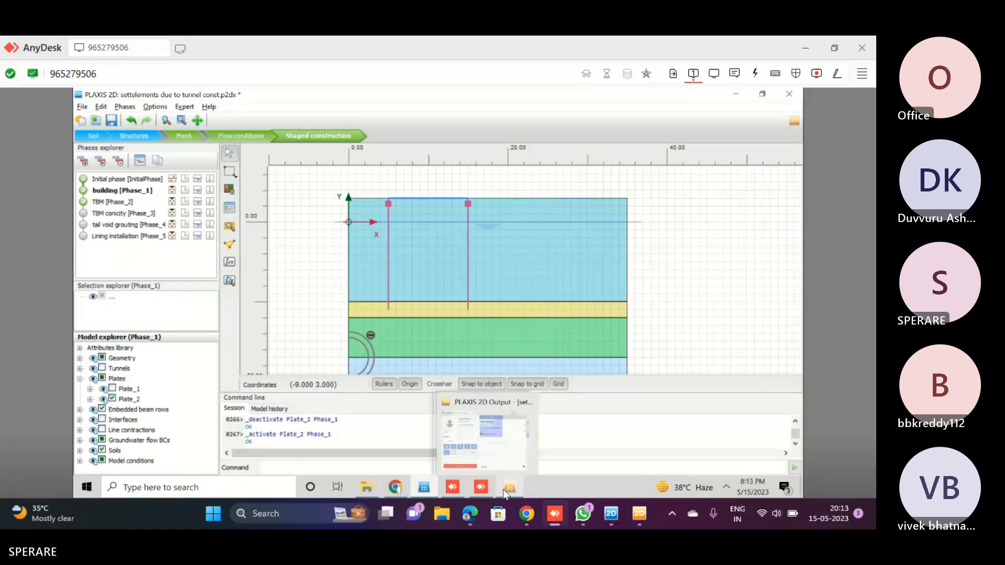
Return to the remote PLAXIS results and examine the building [Phase_1] displacement contours beneath the building at the ground surface
click(480, 487)
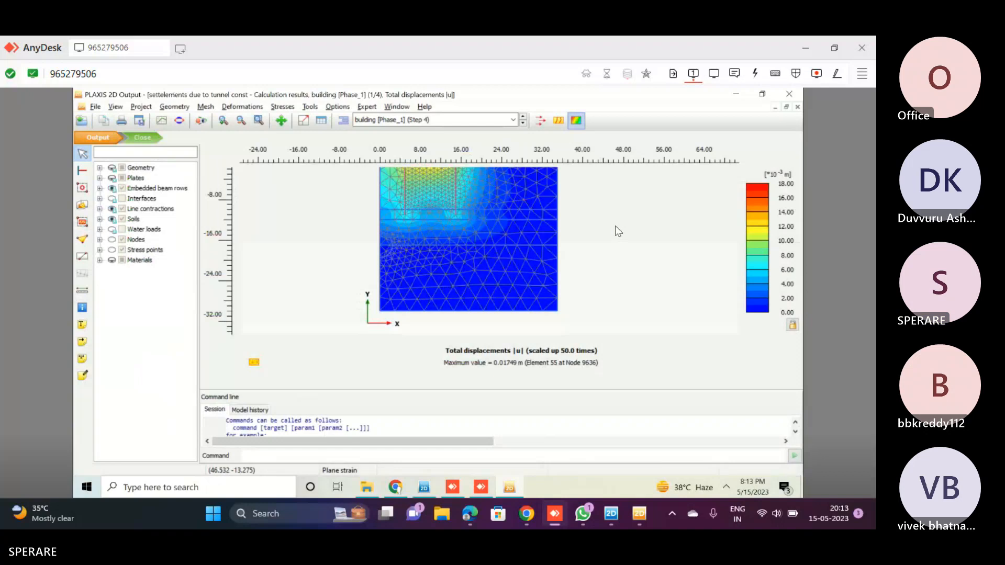
scroll(618, 231, down, 1)
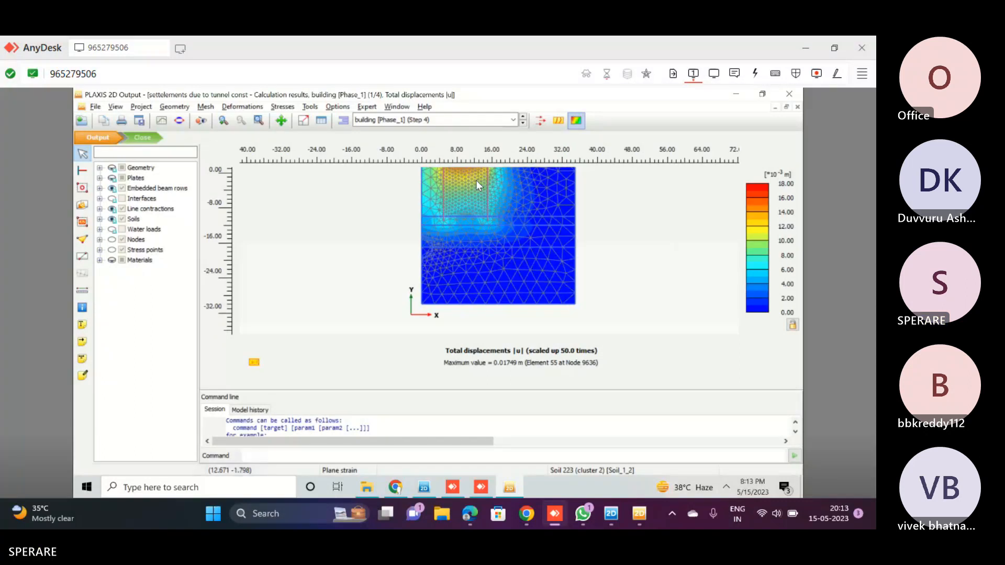
scroll(476, 182, up, 5)
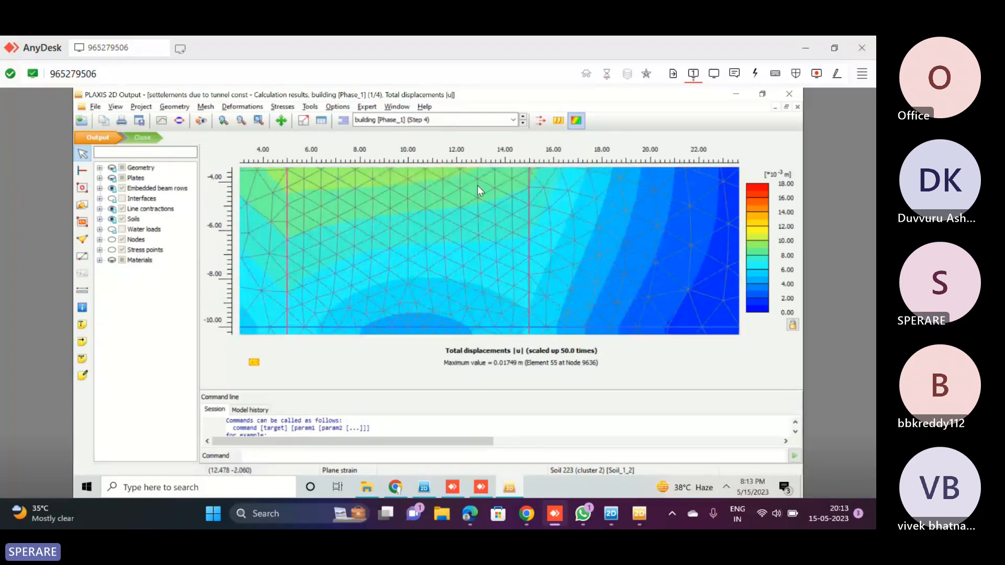
scroll(478, 185, down, 3)
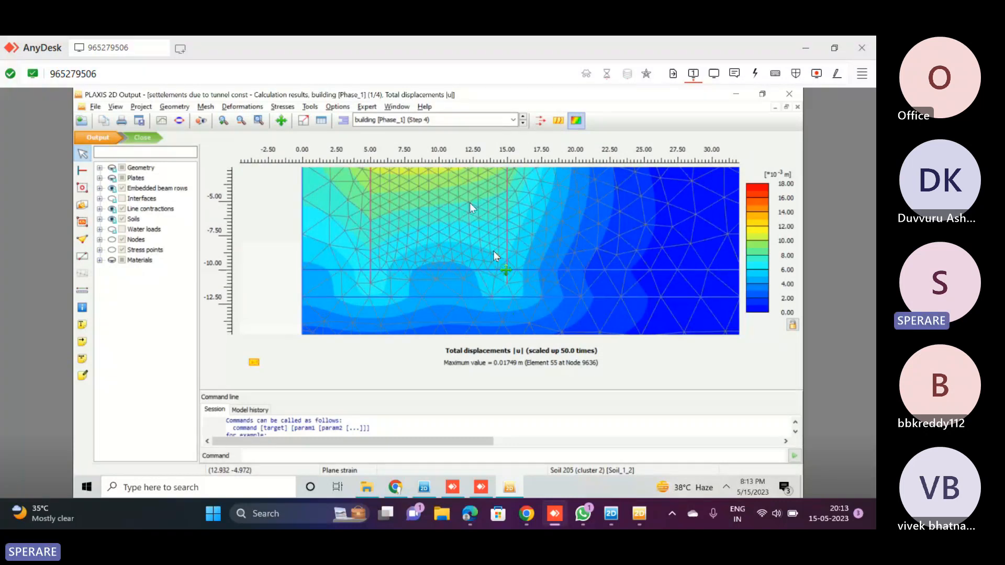
drag(470, 202, 493, 250)
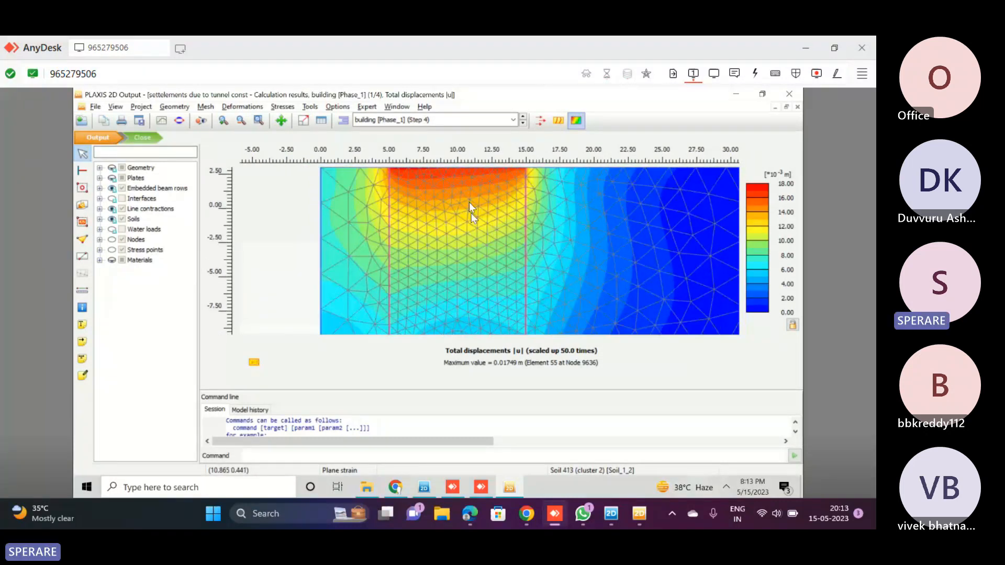
drag(469, 202, 496, 322)
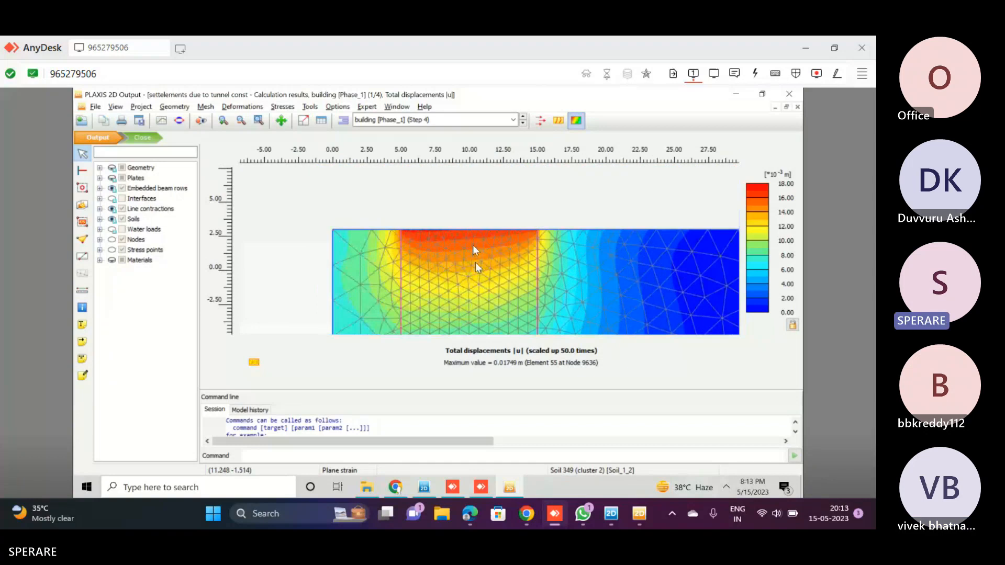
Display the Building [Phase_1] total displacements in the local Tunnel results for comparison
click(631, 514)
click(401, 72)
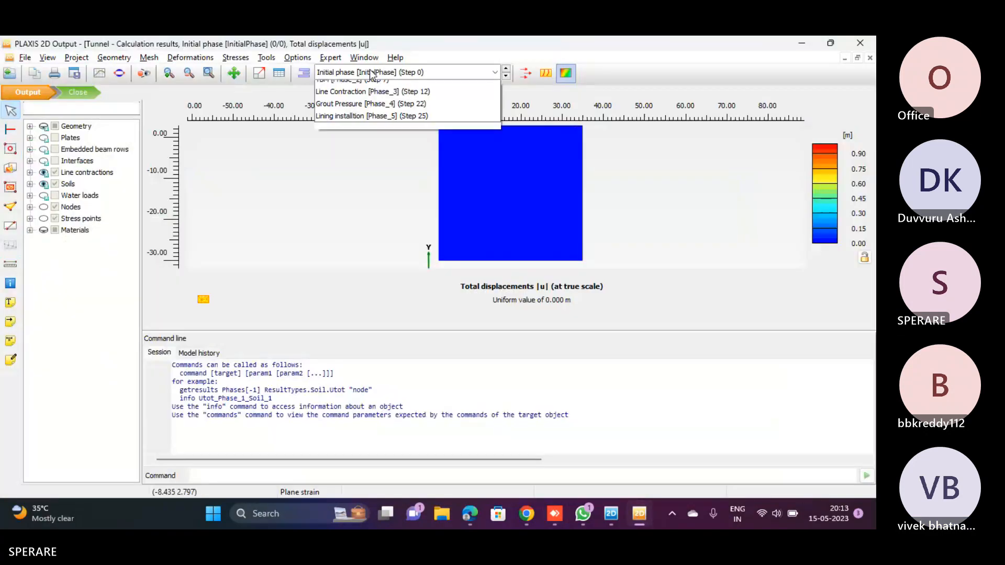
click(367, 99)
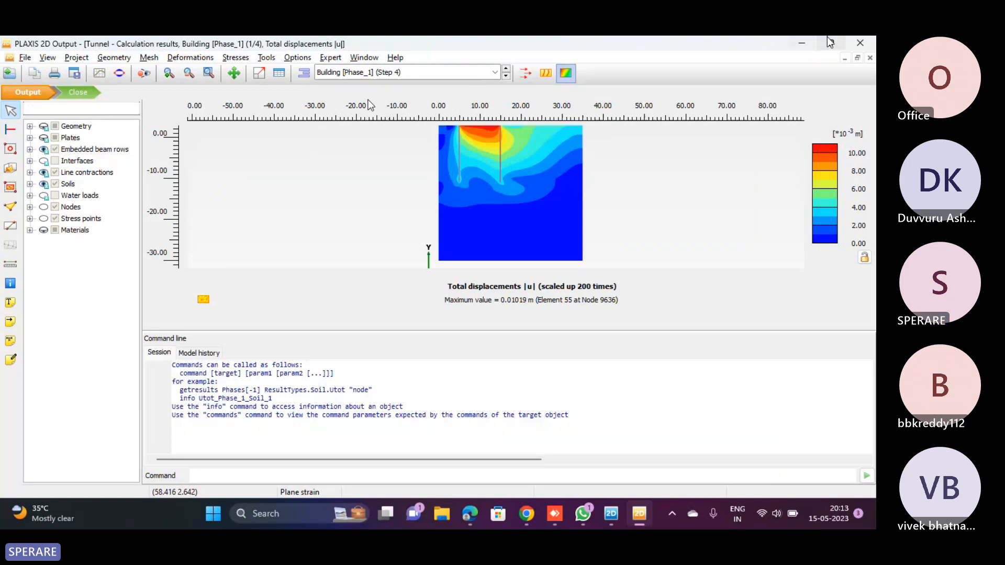
Put the local results away and display the TBM [Phase_2] total displacements in the remote results
click(801, 43)
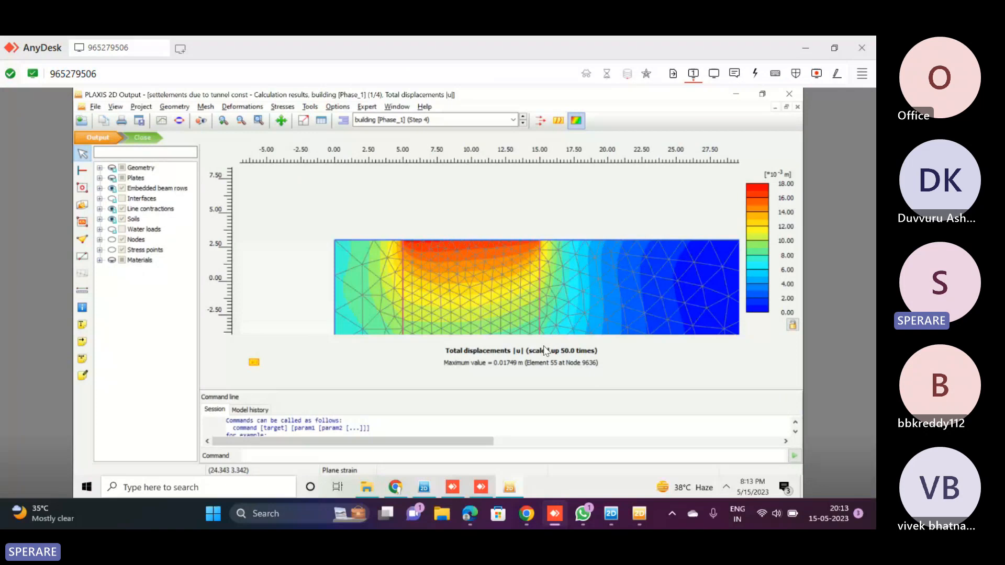
click(373, 121)
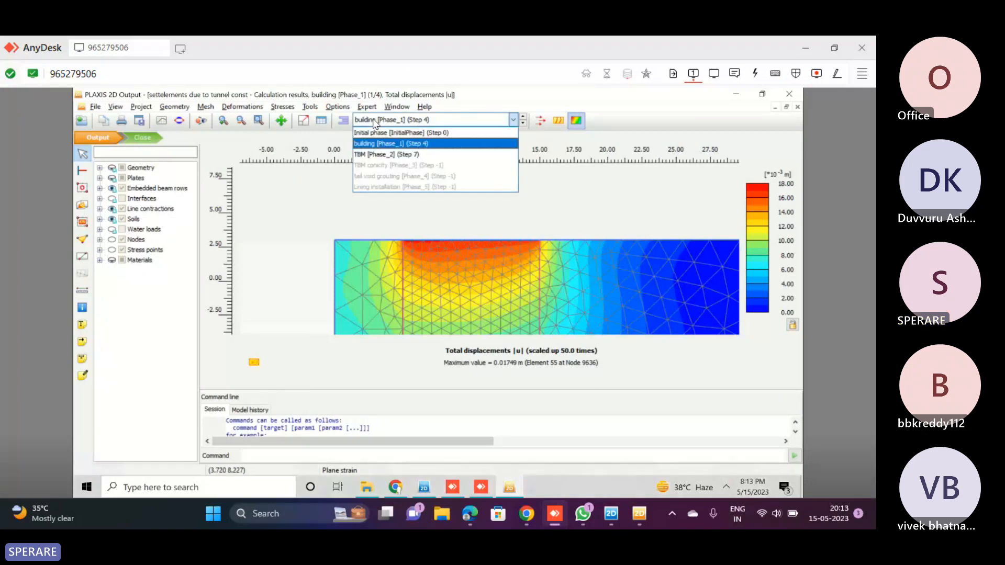
click(372, 155)
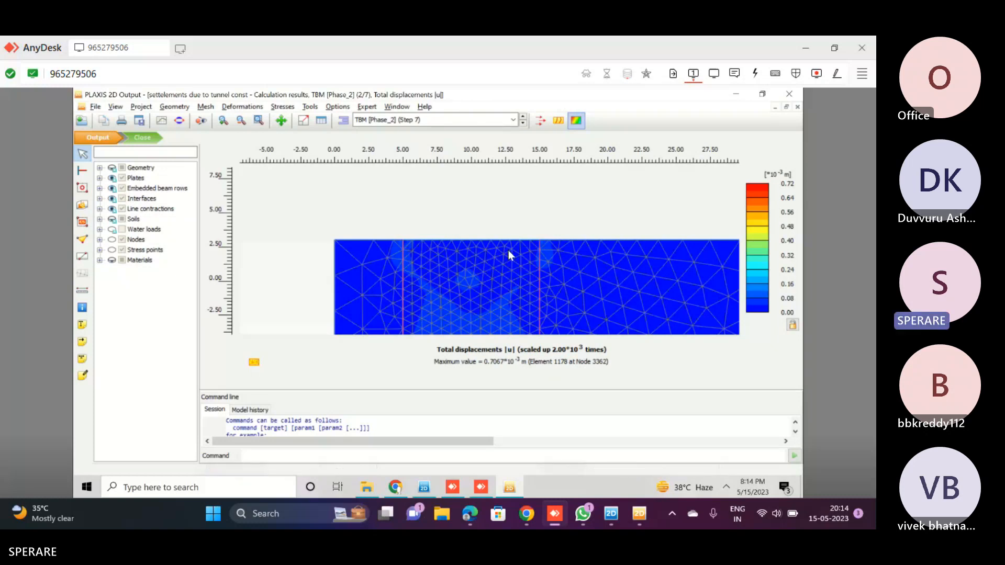
In the remote model's TBM [Phase_2], deactivate and reactivate Plate_2 and the interfaces to check their activation
click(424, 492)
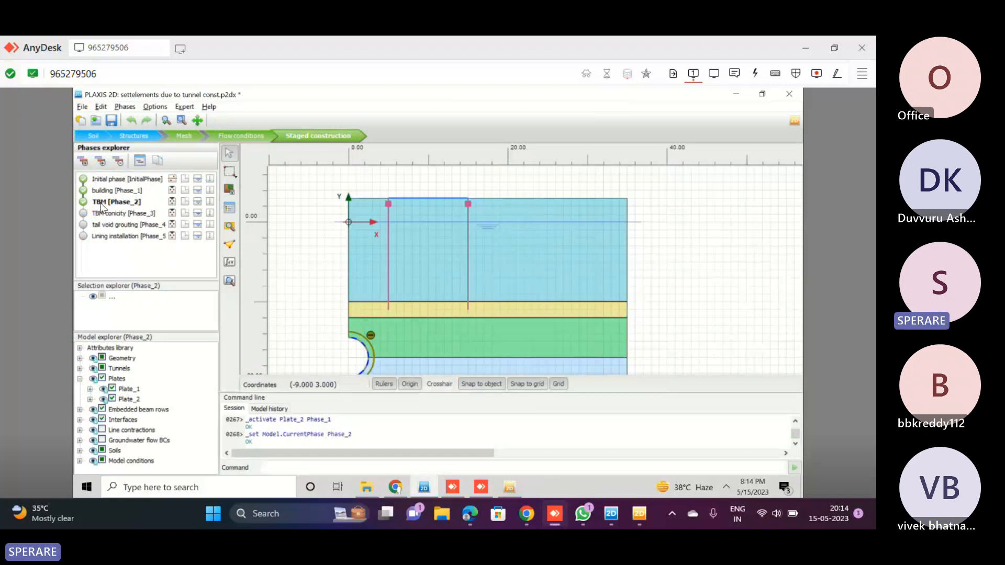
click(113, 400)
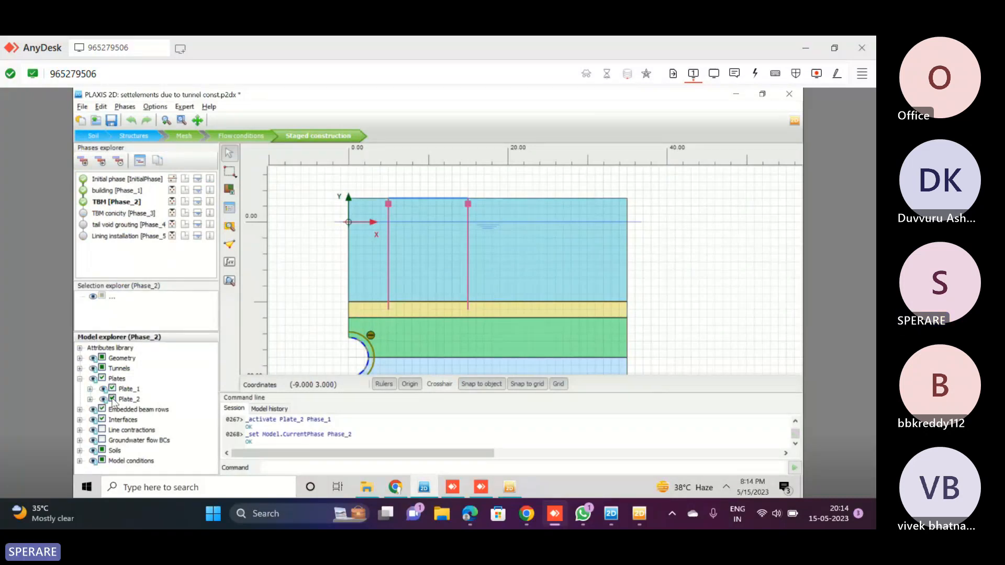
click(113, 400)
click(113, 399)
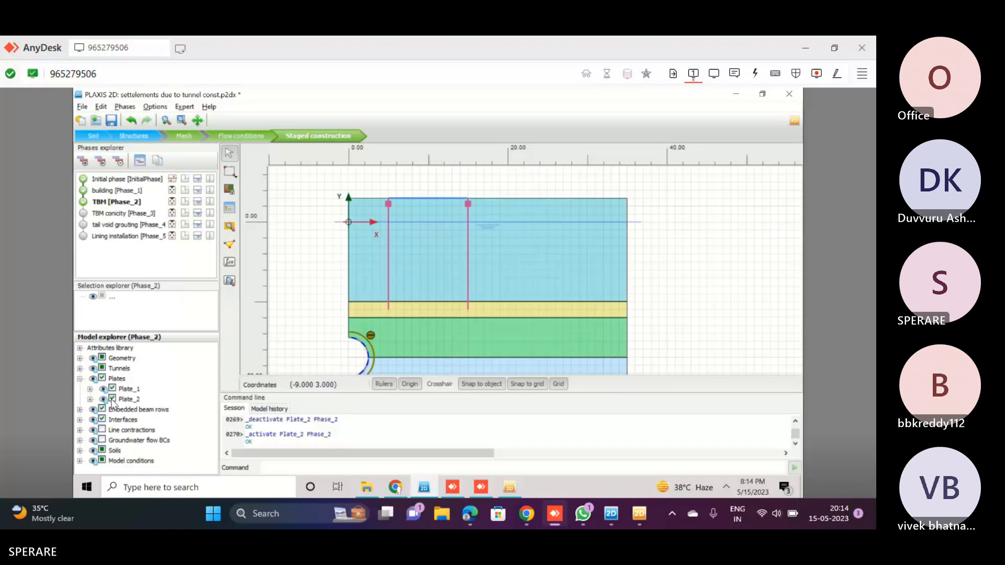
click(102, 419)
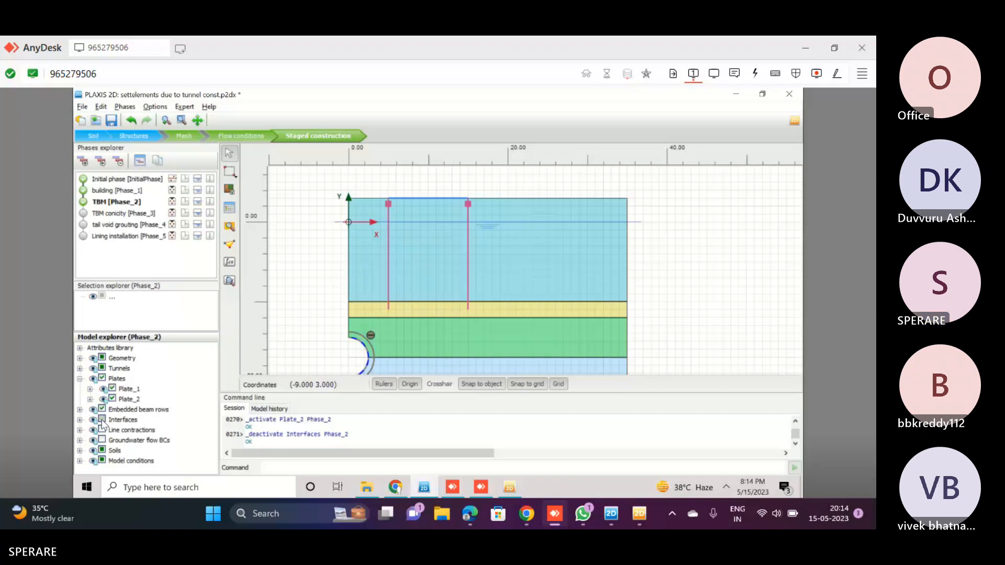
click(102, 419)
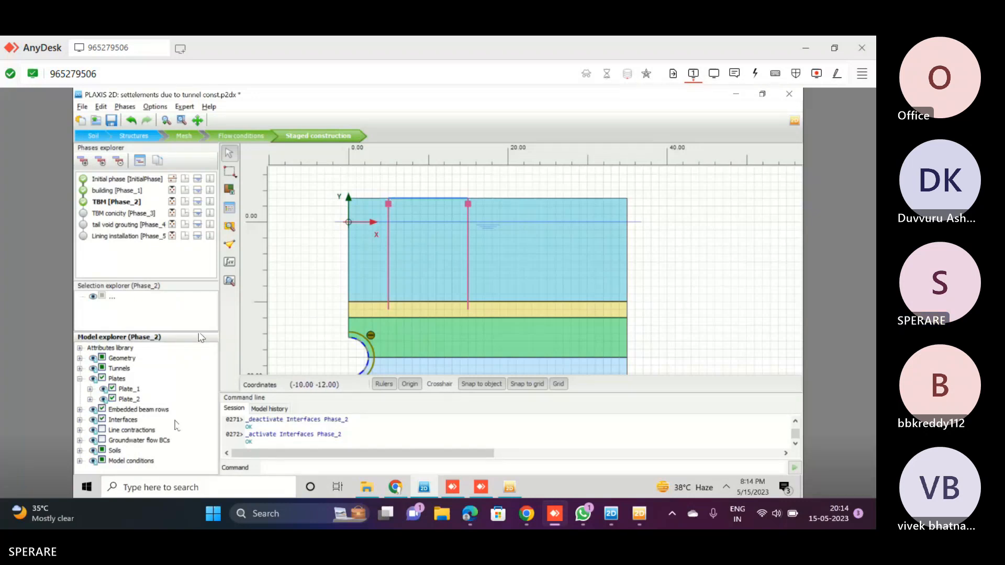
click(641, 516)
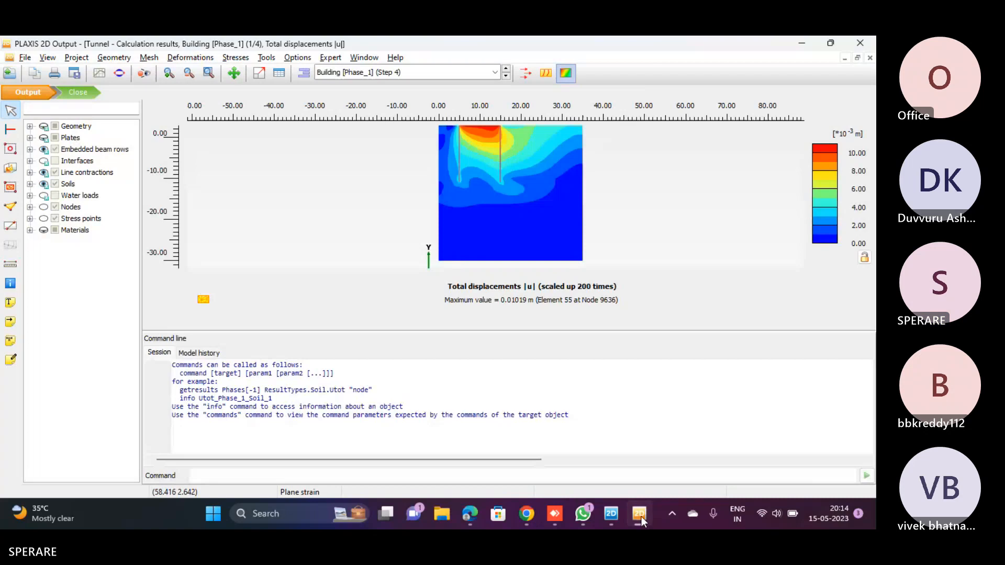
click(639, 515)
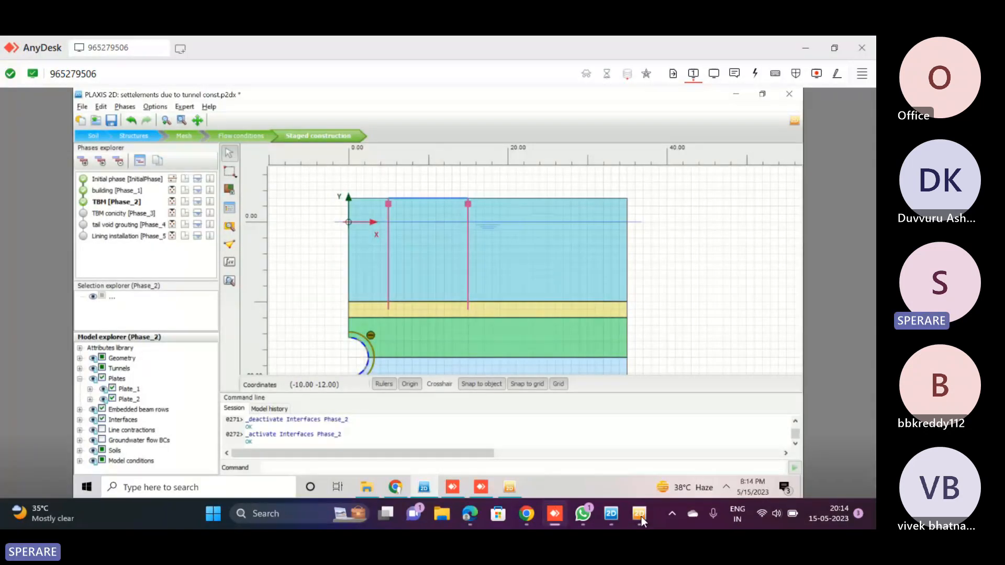
Switch to the local Tunnel project and delete its lining installation [Phase_5] and Grout Pressure [Phase_4] phases
click(640, 515)
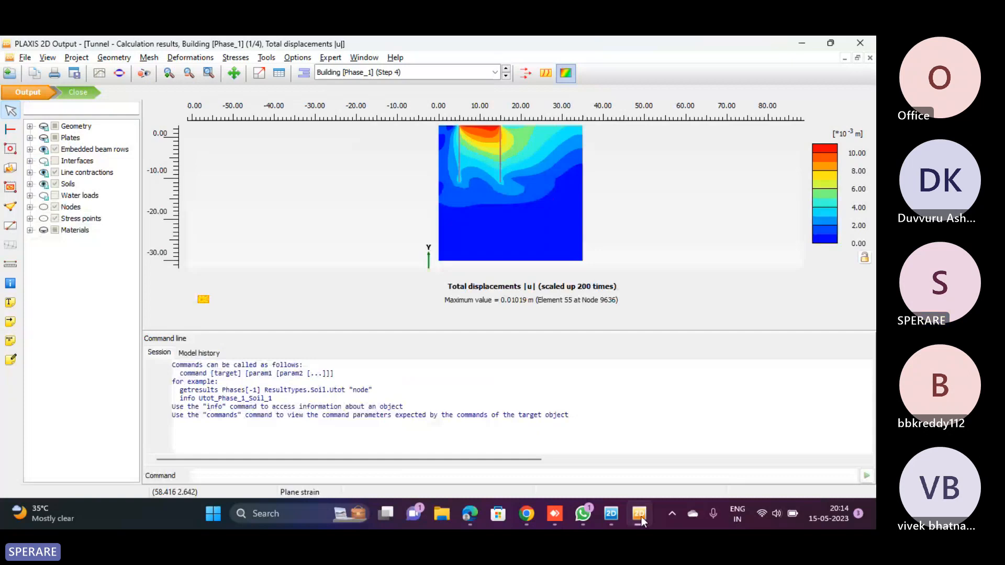
click(641, 515)
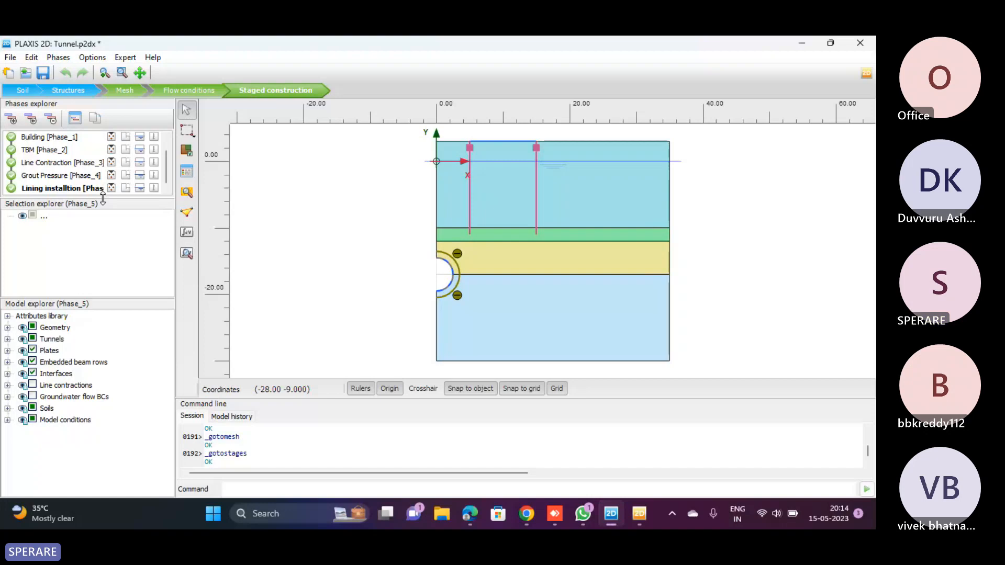
drag(100, 198, 96, 267)
right_click(73, 203)
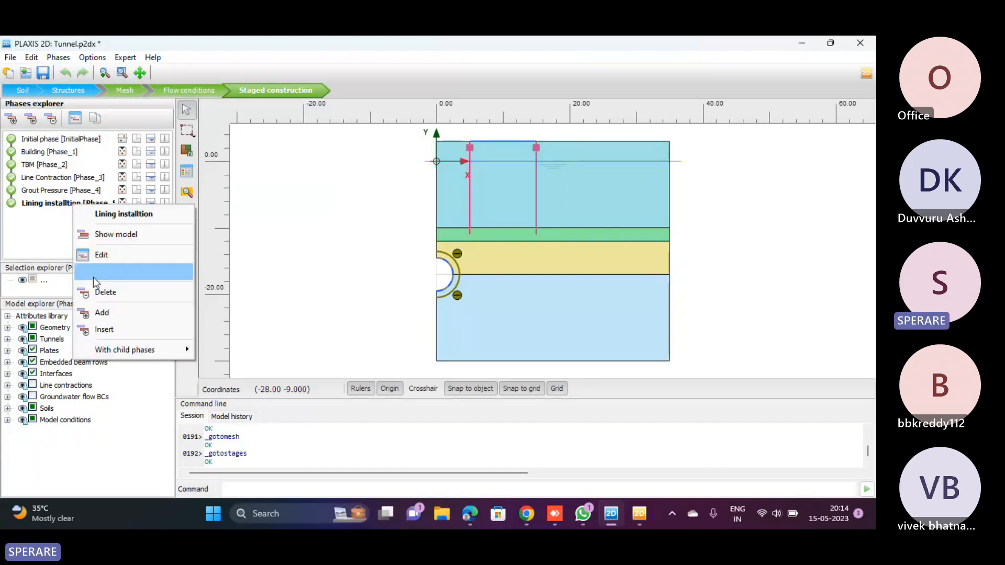
click(130, 292)
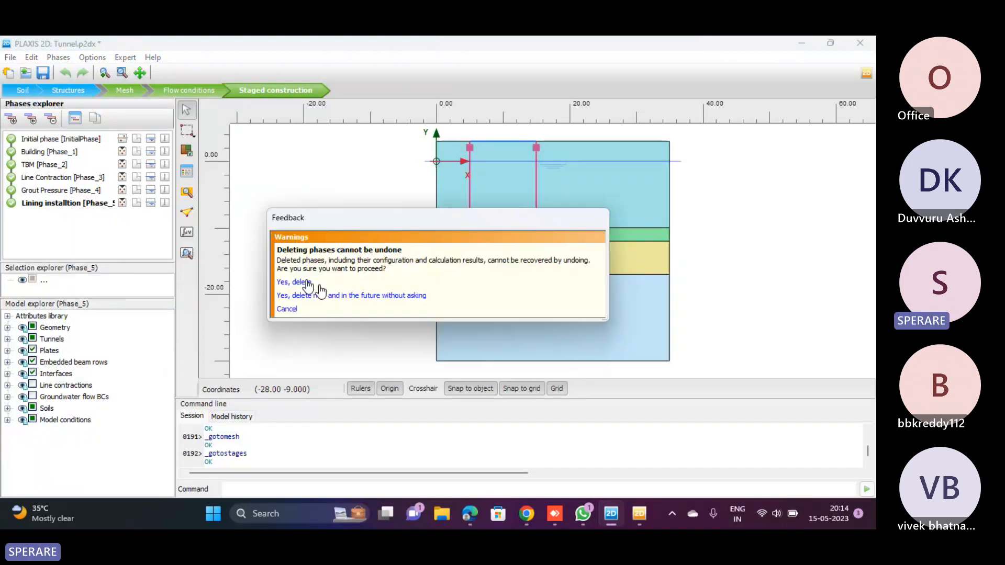
click(307, 283)
right_click(32, 190)
click(78, 276)
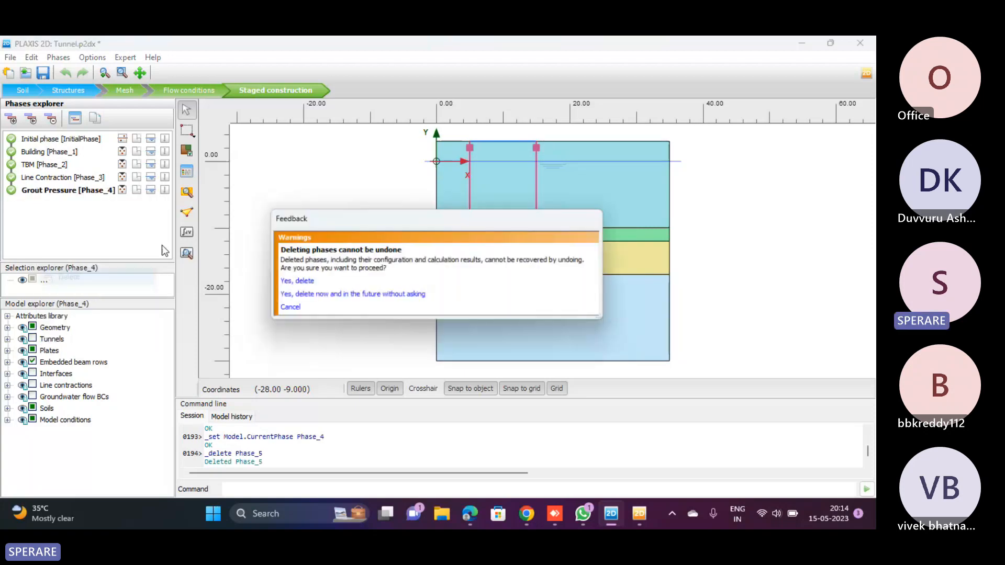
click(306, 281)
Delete the Line Contraction [Phase_3], TBM [Phase_2] and Building [Phase_1] phases so that only the initial phase is left
right_click(31, 178)
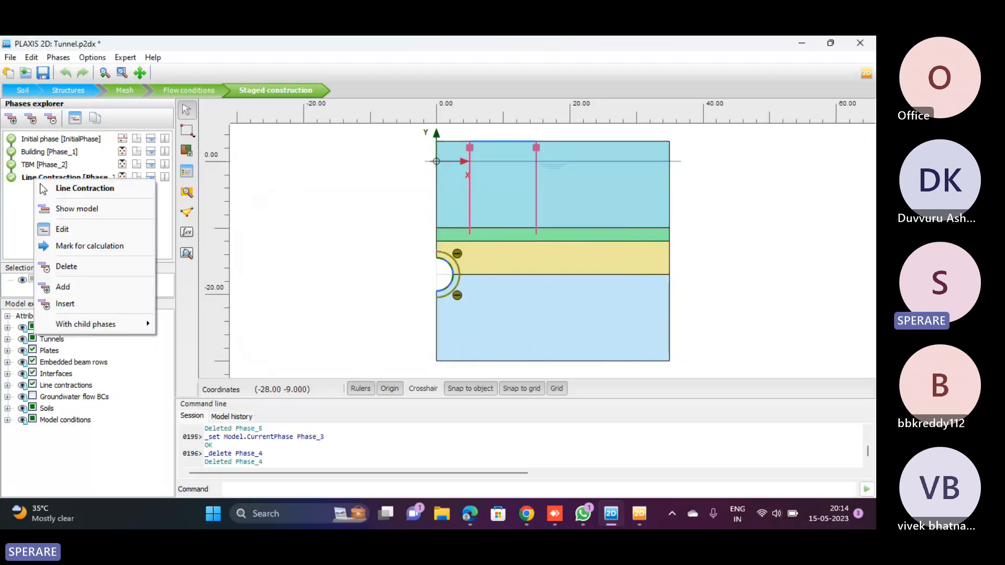
click(50, 265)
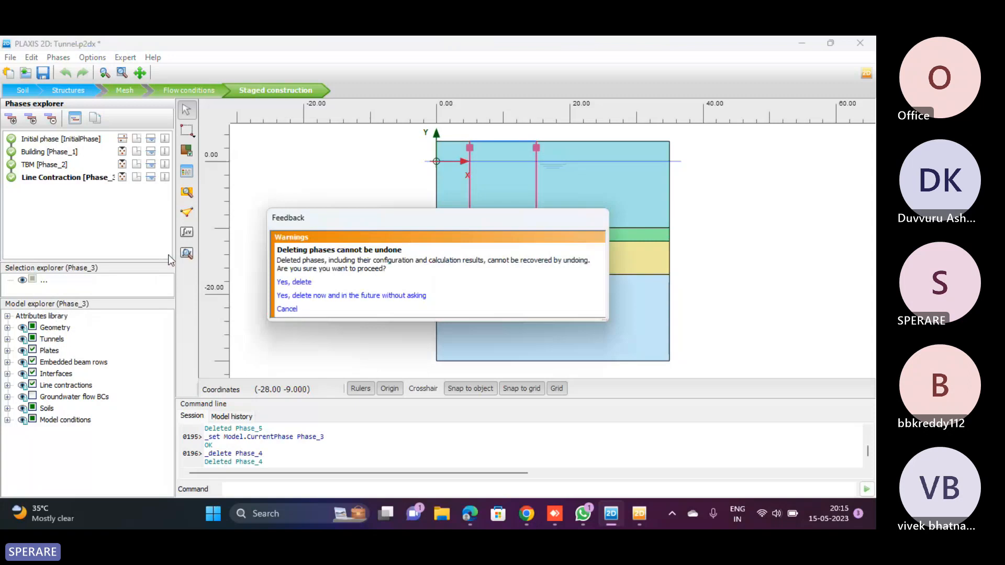
click(305, 281)
right_click(42, 166)
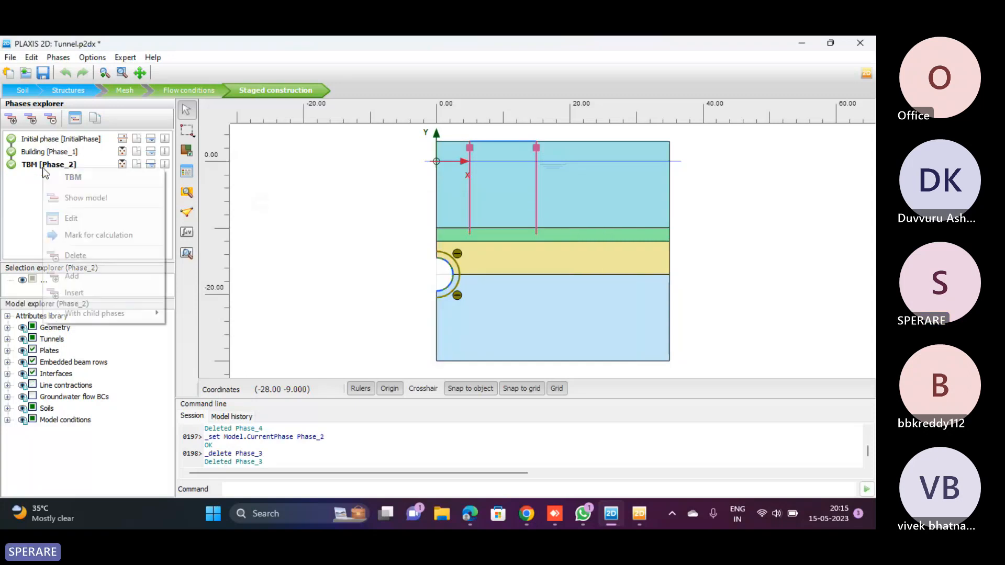
click(68, 255)
click(293, 283)
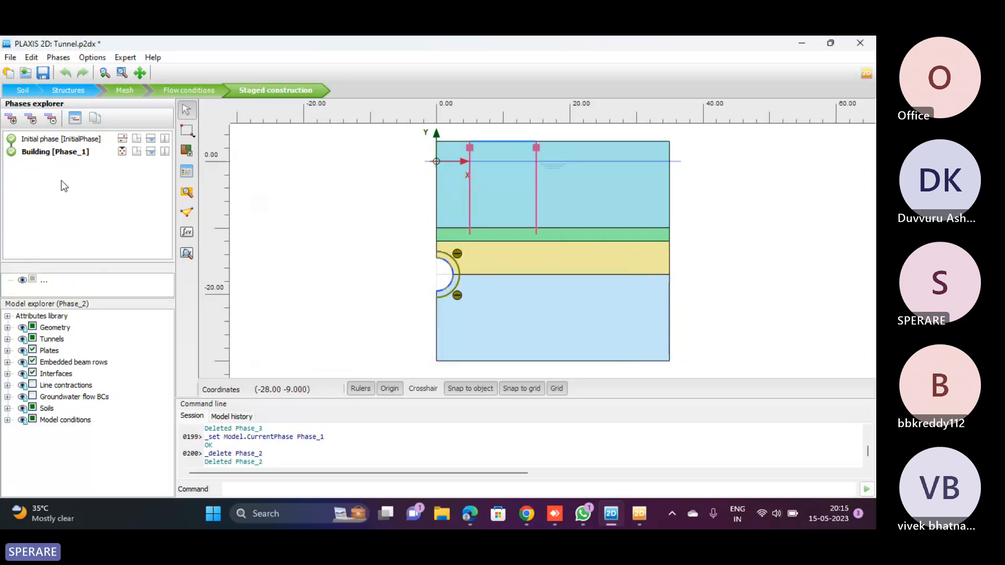
right_click(43, 155)
click(73, 238)
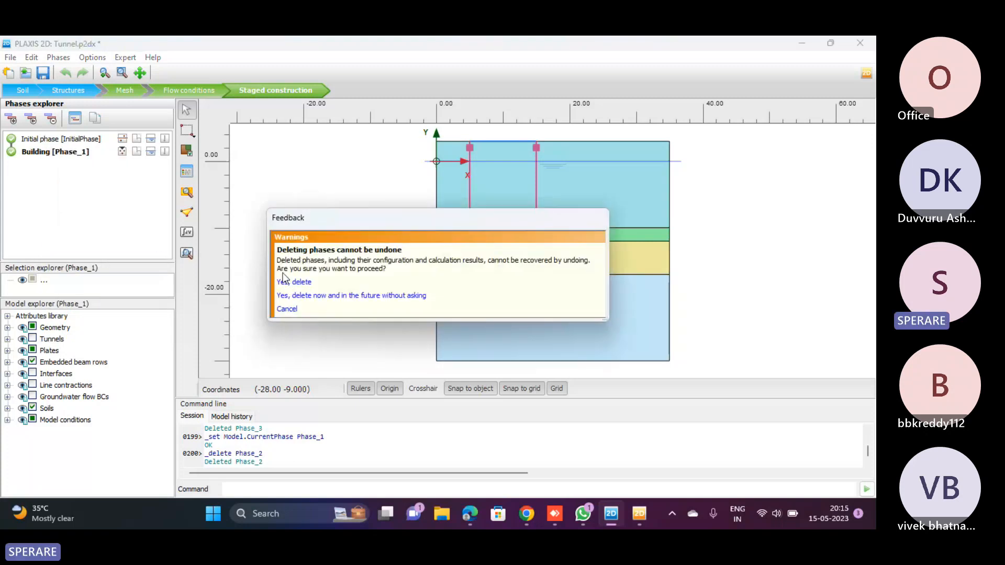
click(299, 282)
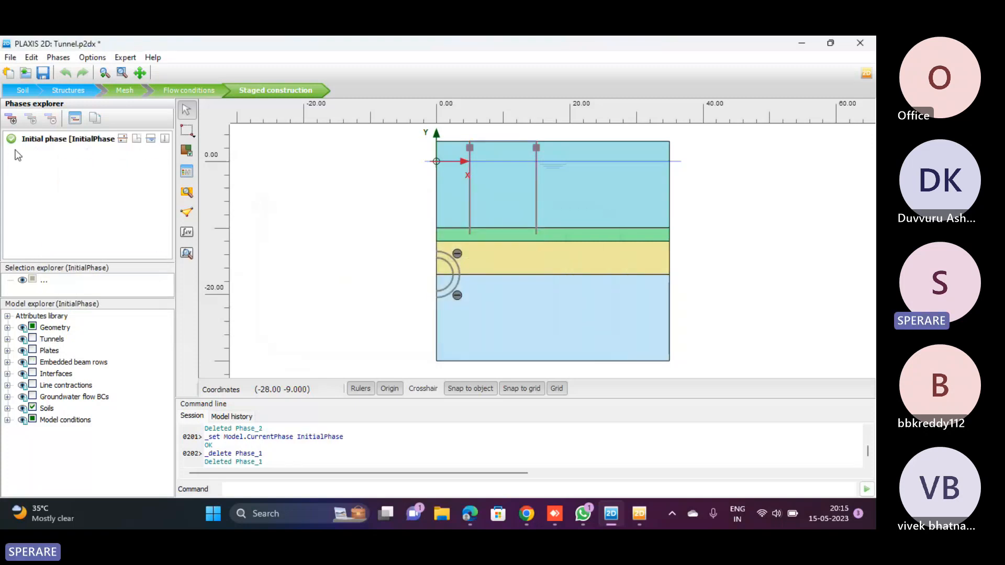
Add a new phase after the initial phase and activate Plate_2 and the embedded beam rows in it
click(10, 120)
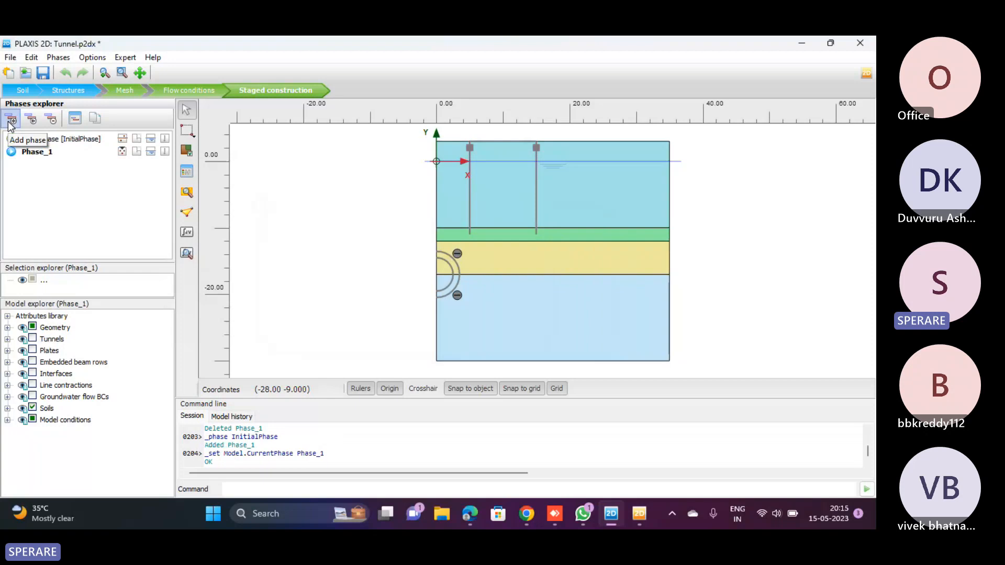
click(8, 351)
click(44, 374)
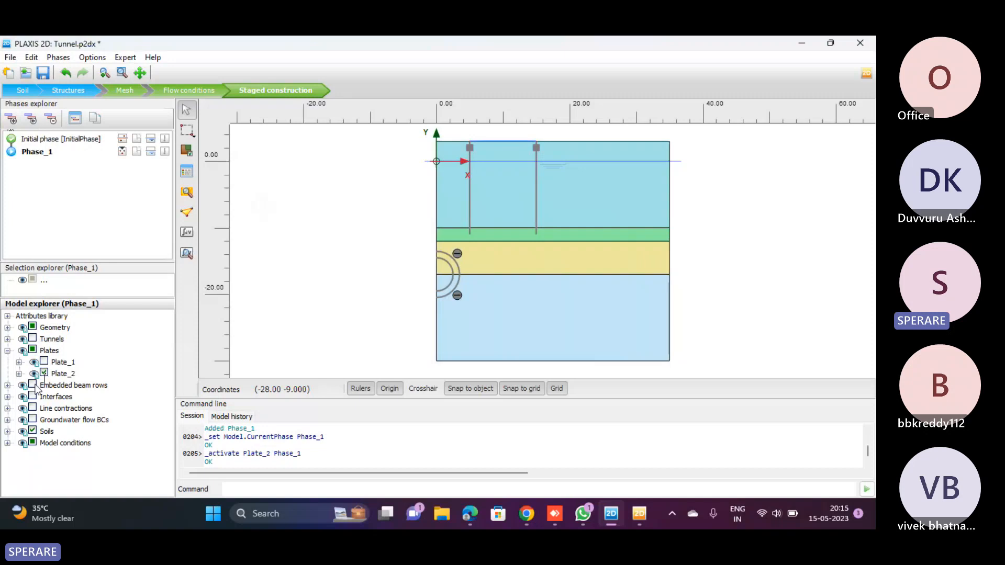
click(32, 385)
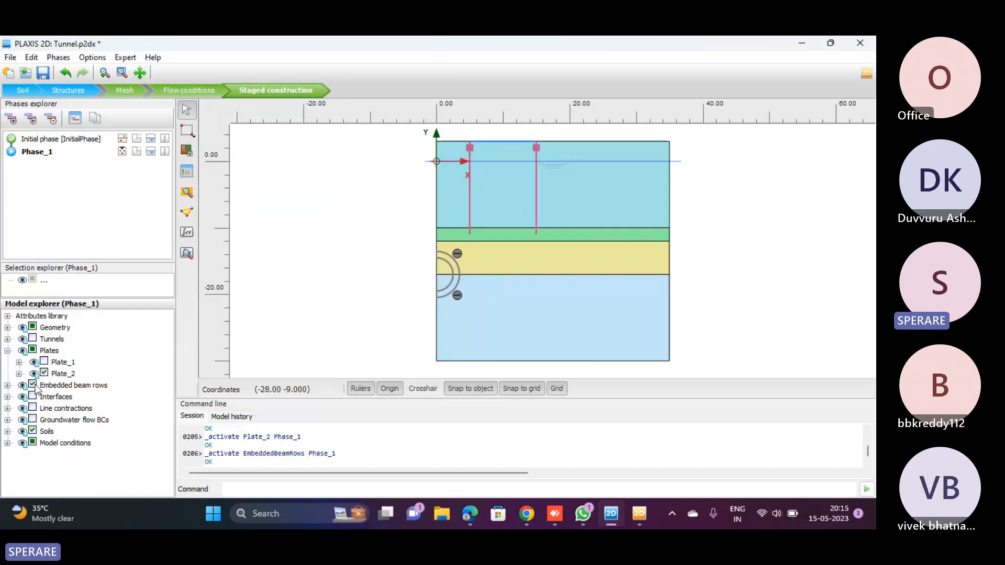
Add a second phase after Phase_1 and set the water conditions of both soil clusters inside the tunnel to Dry
click(13, 121)
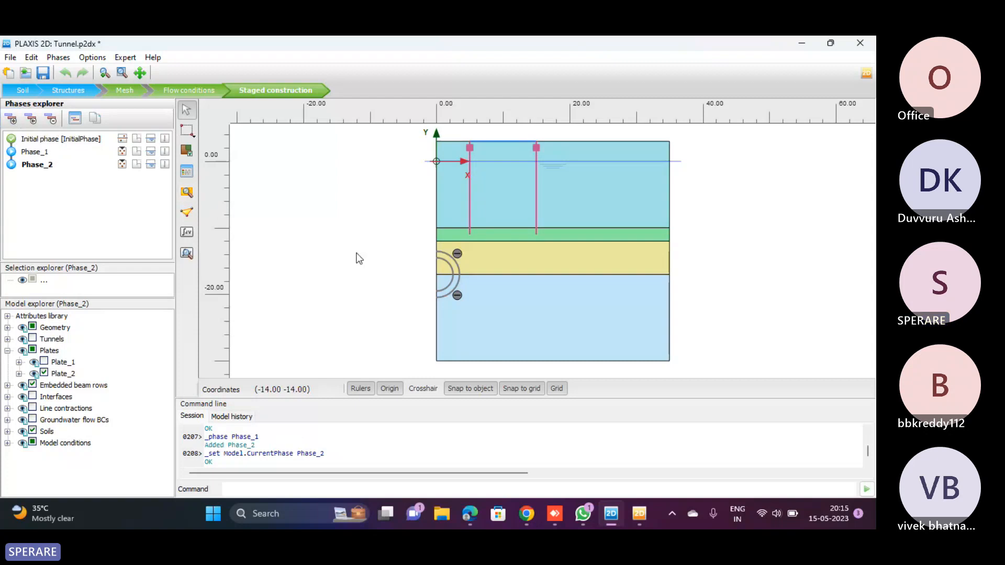
scroll(359, 259, up, 2)
scroll(359, 258, down, 1)
scroll(421, 286, up, 1)
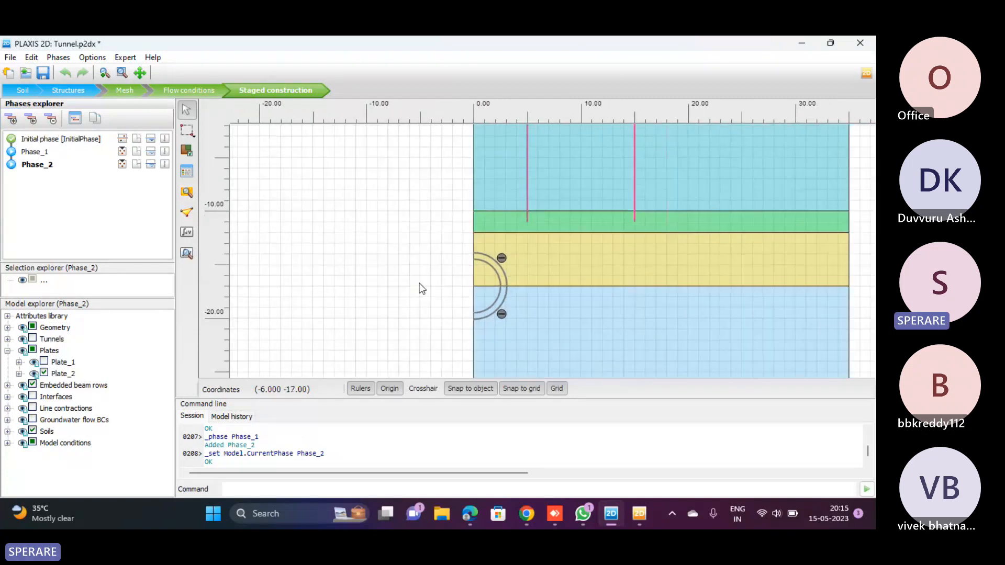
scroll(500, 278, up, 2)
click(486, 280)
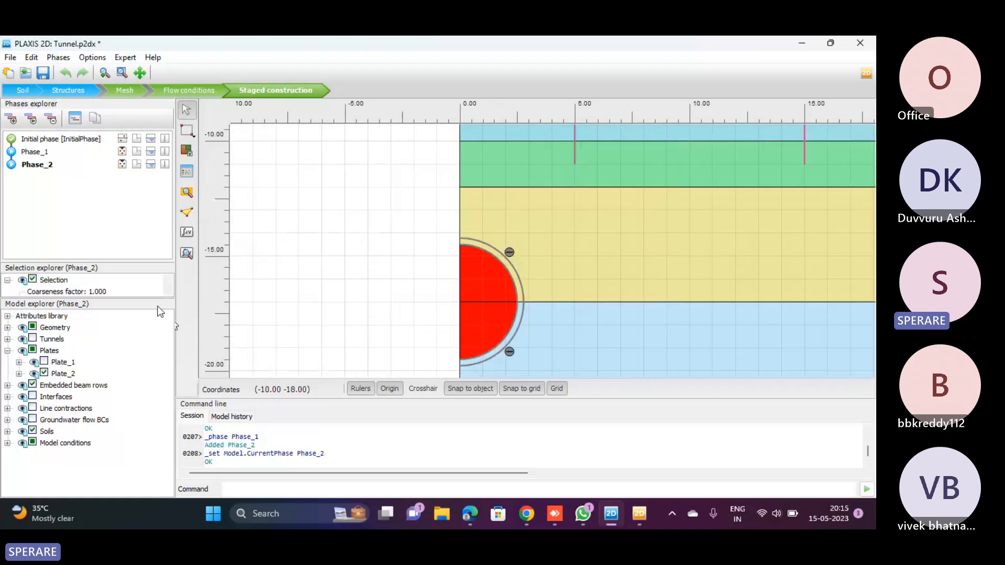
drag(123, 262, 126, 219)
scroll(128, 260, down, 5)
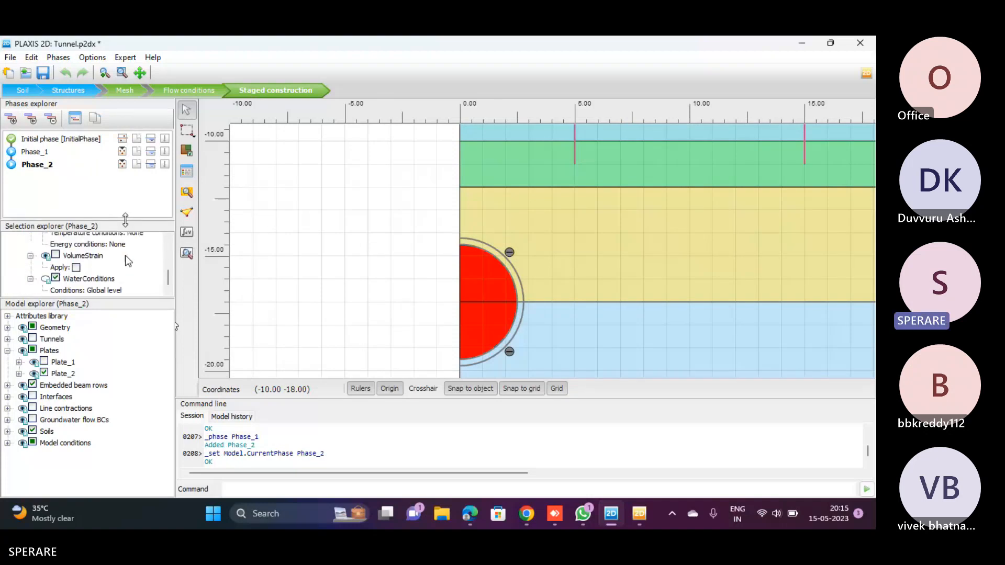
click(152, 290)
click(155, 290)
click(102, 344)
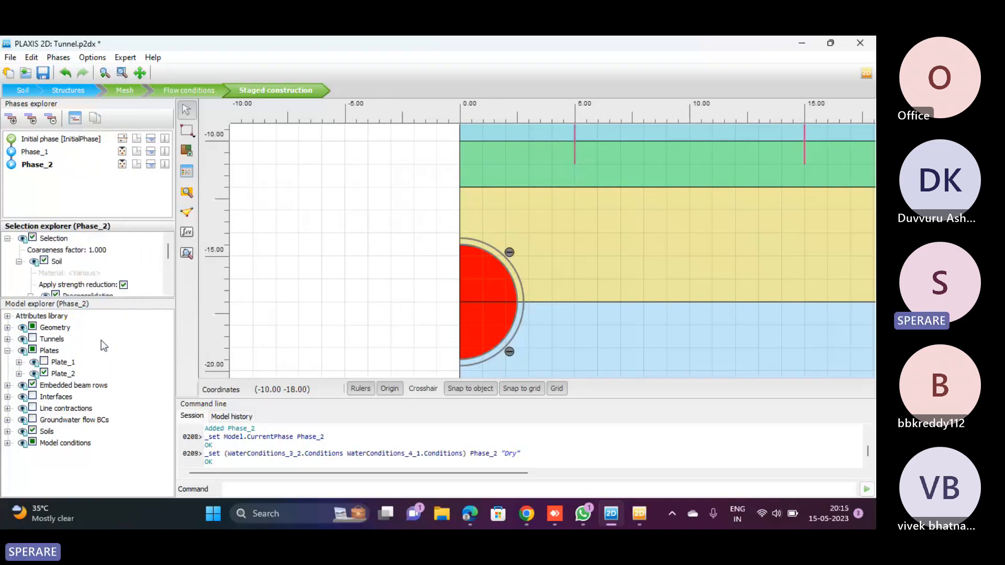
In Phase_2, deactivate both soil clusters inside the tunnel and activate Plate_1 and all interfaces
click(278, 278)
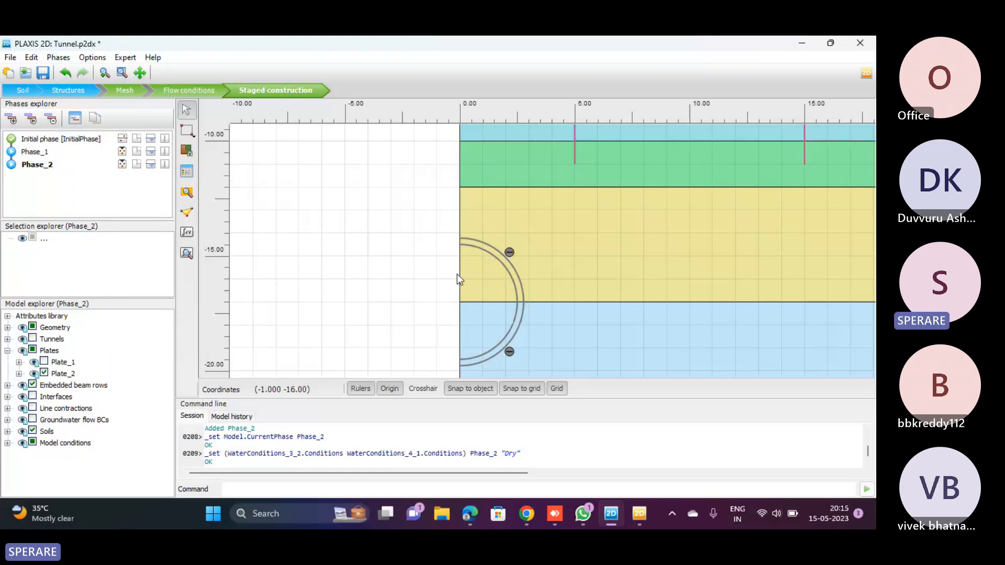
click(460, 277)
click(479, 284)
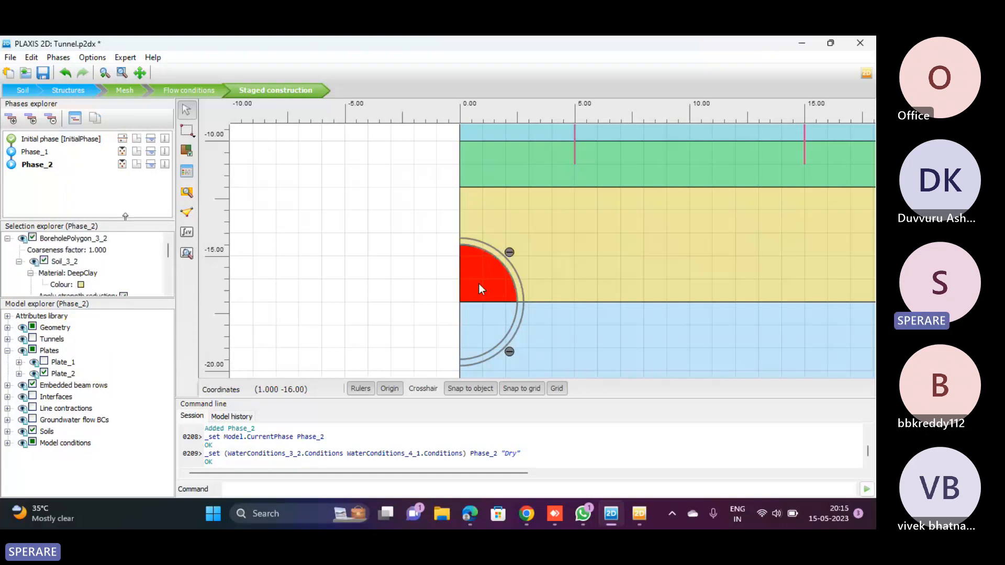
right_click(479, 284)
click(507, 269)
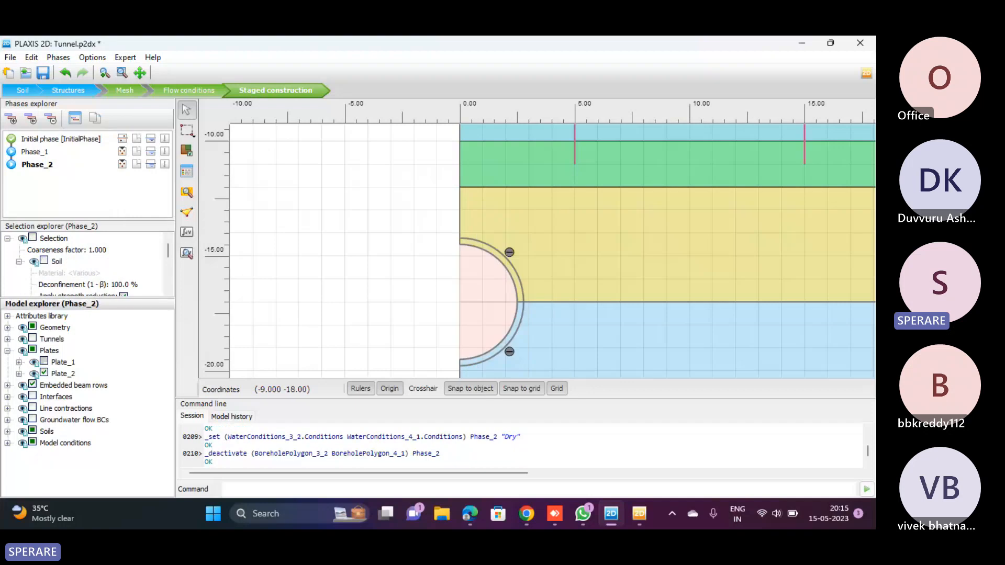
click(44, 362)
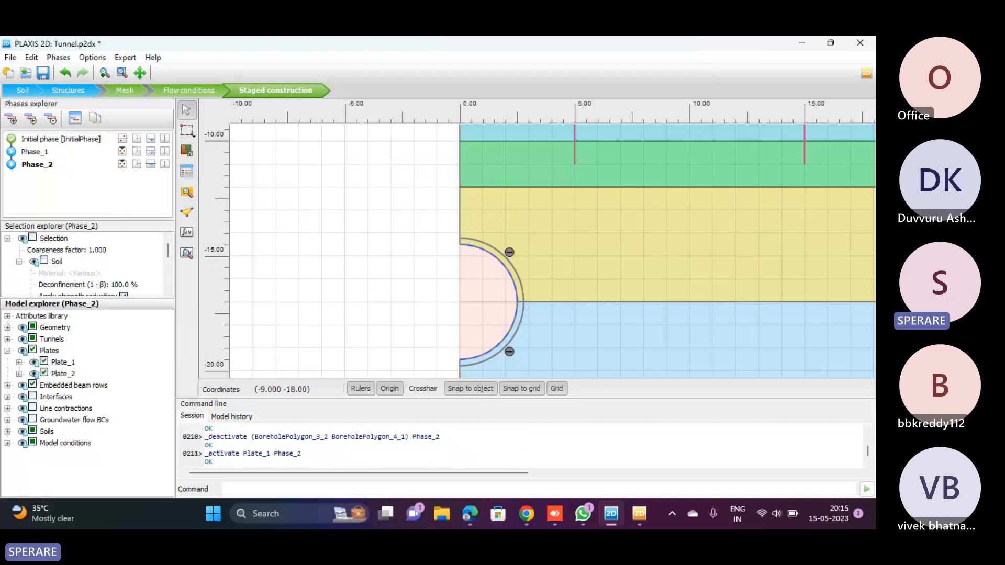
click(32, 396)
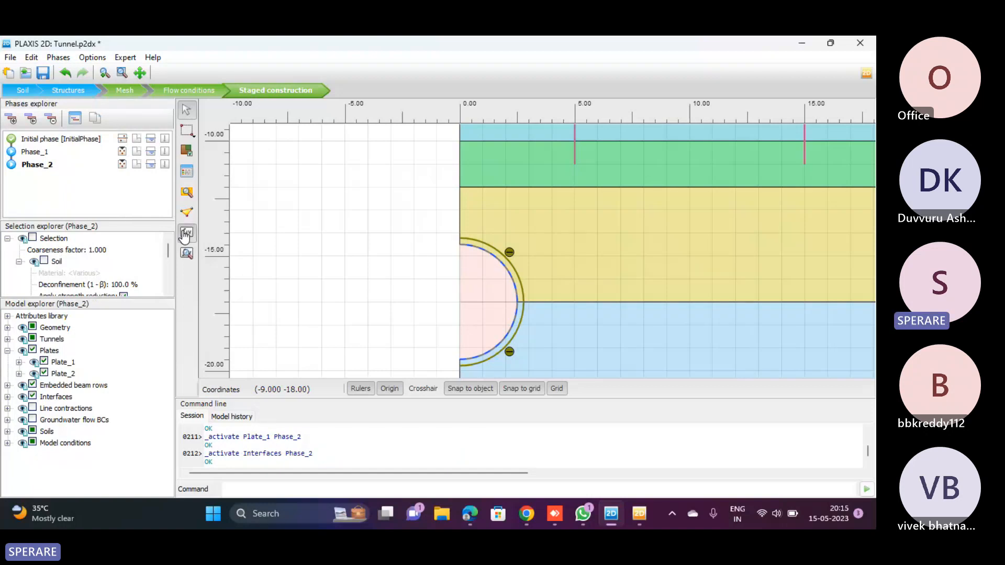
Calculate the rebuilt phases and open the Phase_2 calculation results
click(187, 253)
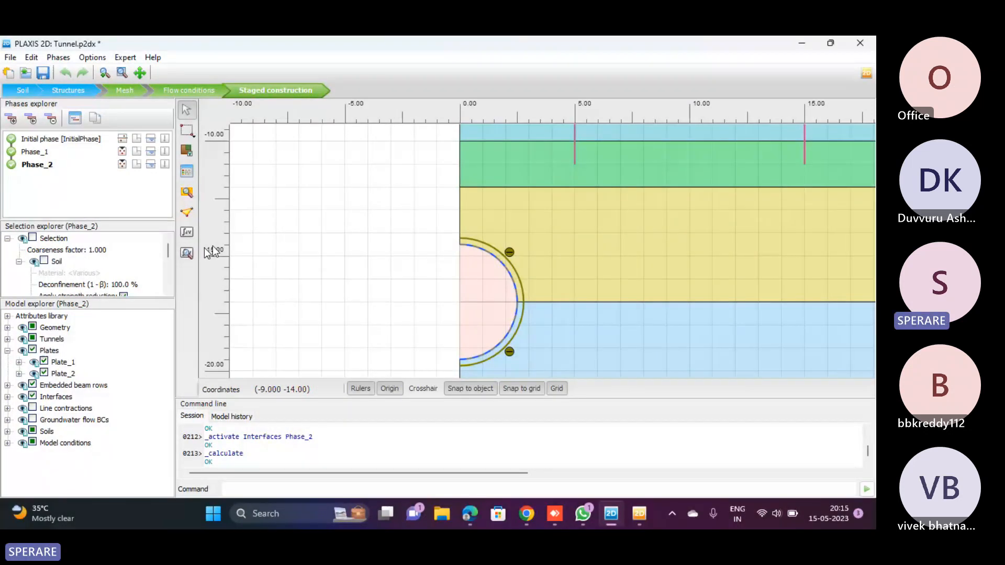
click(187, 253)
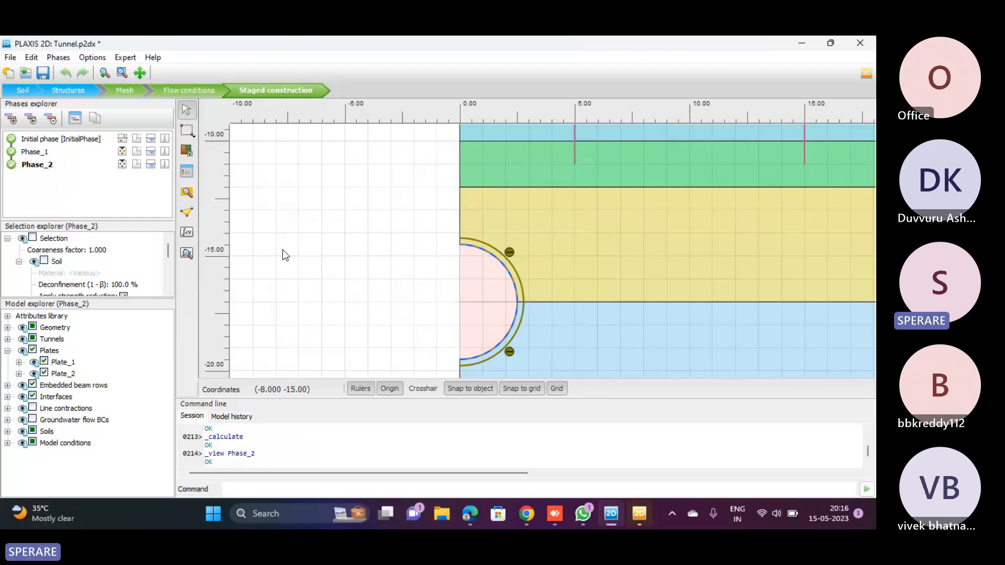
click(648, 516)
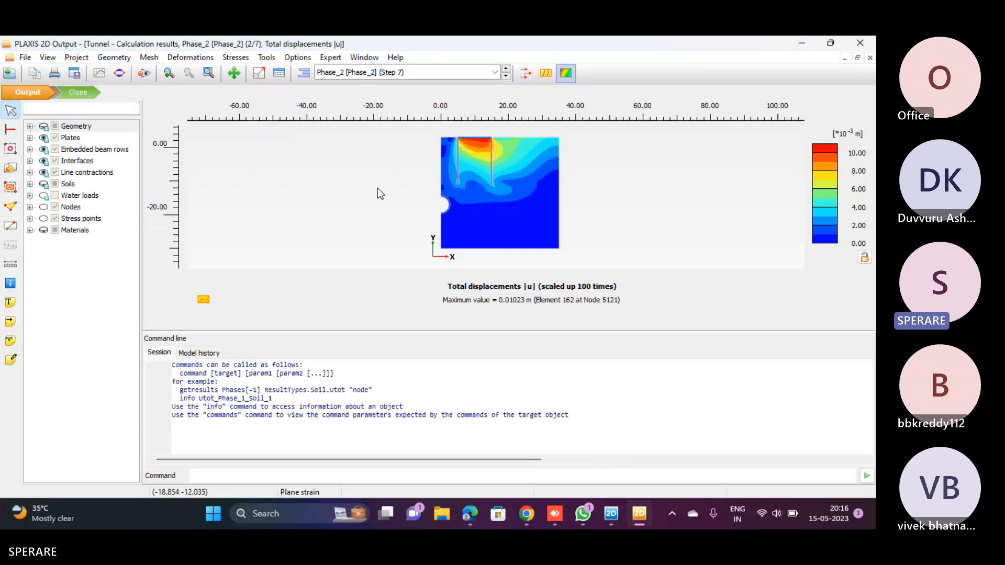
Display the total displacements of the initial phase, Phase_1 and Phase_2 in turn to compare them
click(350, 78)
click(346, 87)
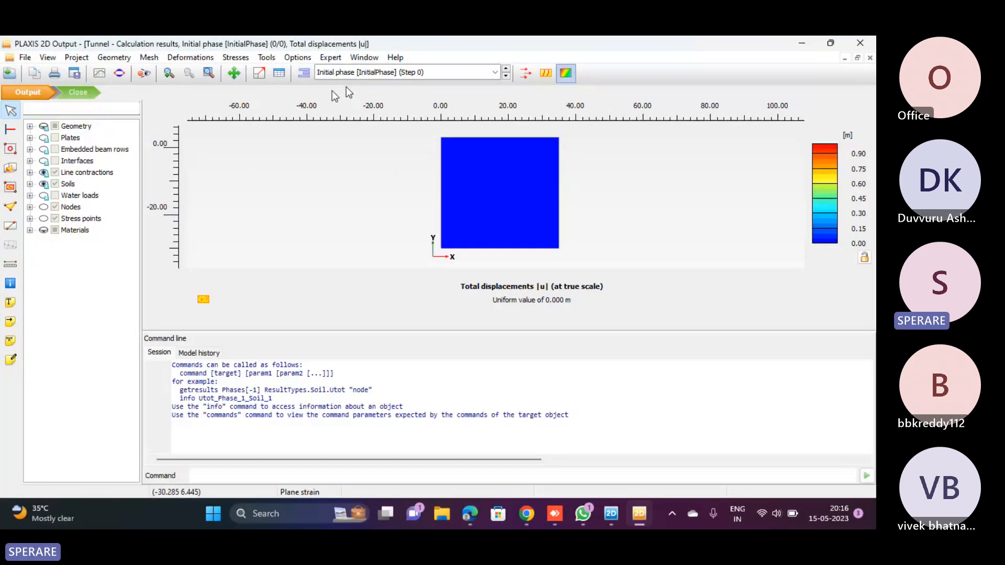
click(331, 77)
click(335, 89)
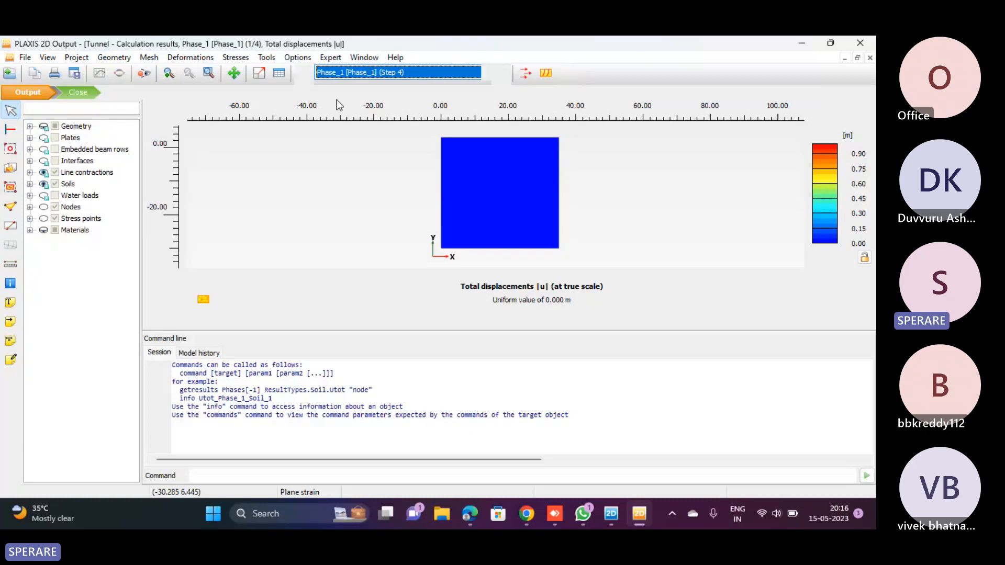
click(337, 73)
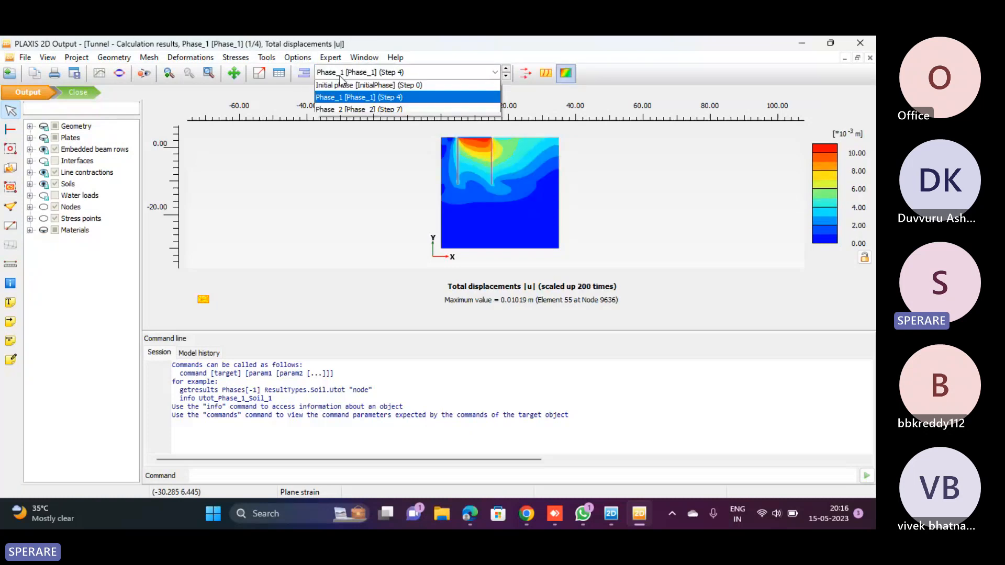
click(341, 110)
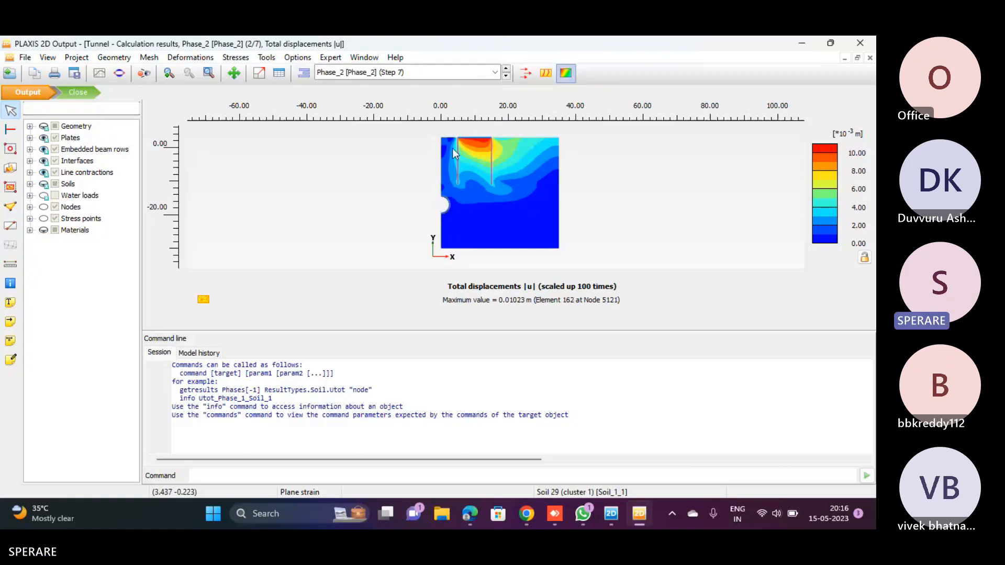
Examine the Phase_2 displacement contours around the tunnel and piles, and switch back to the remote PLAXIS model in AnyDesk
scroll(452, 152, up, 3)
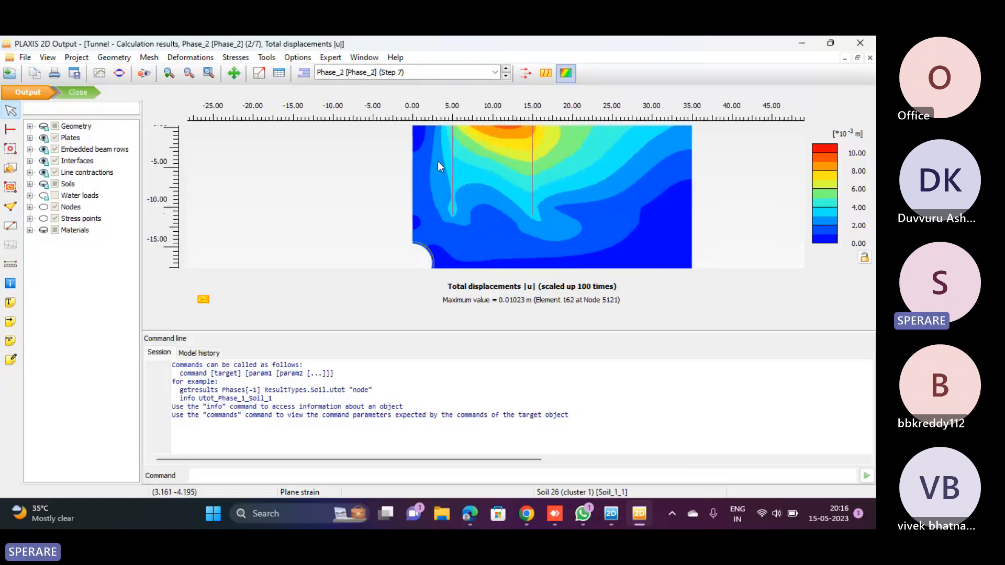
scroll(418, 251, up, 2)
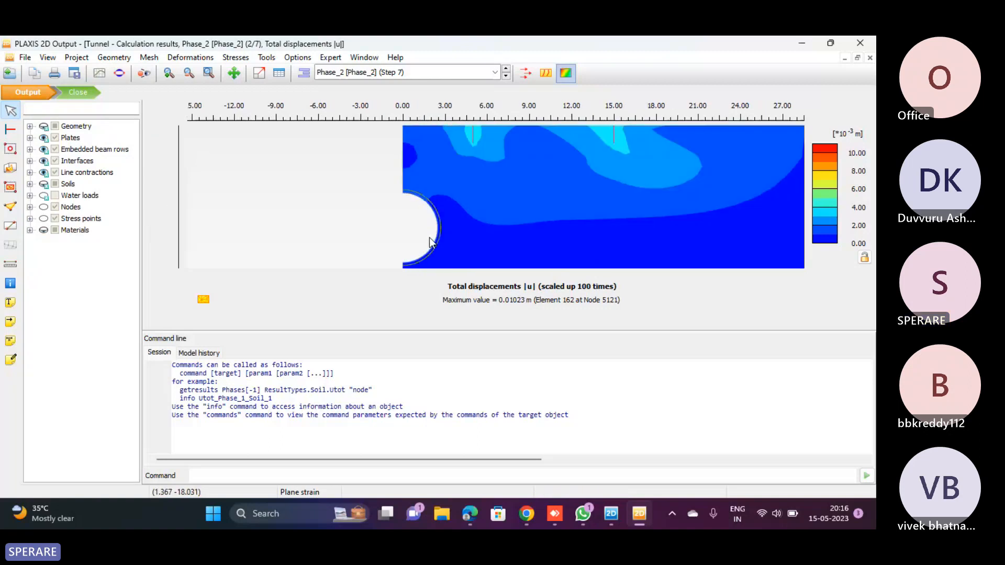
scroll(429, 237, down, 3)
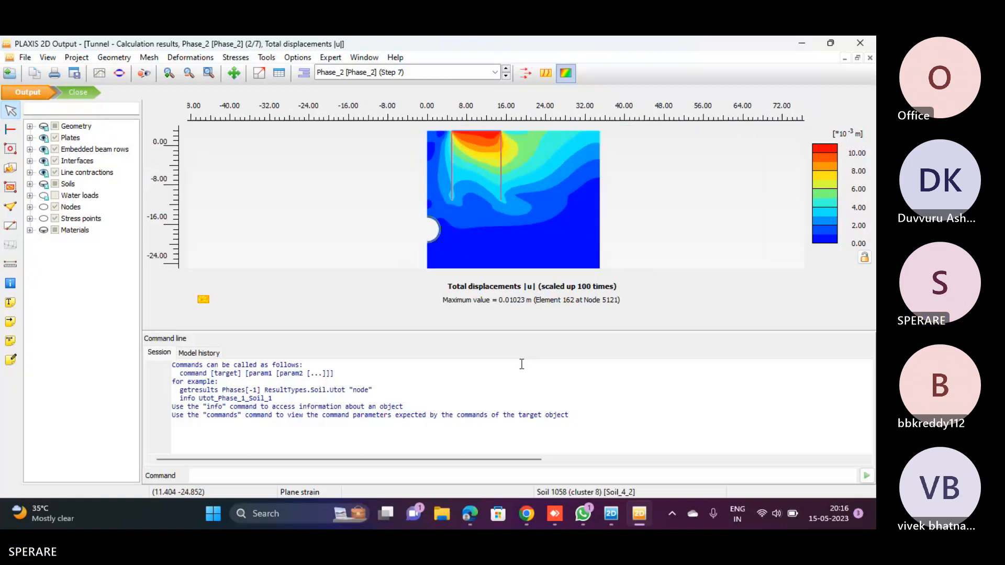
click(551, 524)
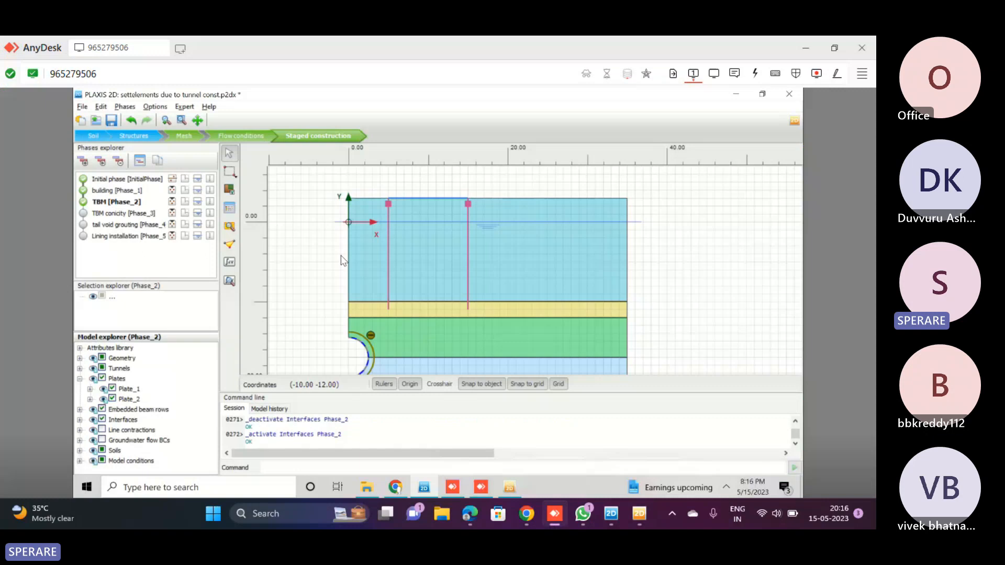
Close the remote calculation results and delete the Lining installation and tail void grouting phases
click(508, 495)
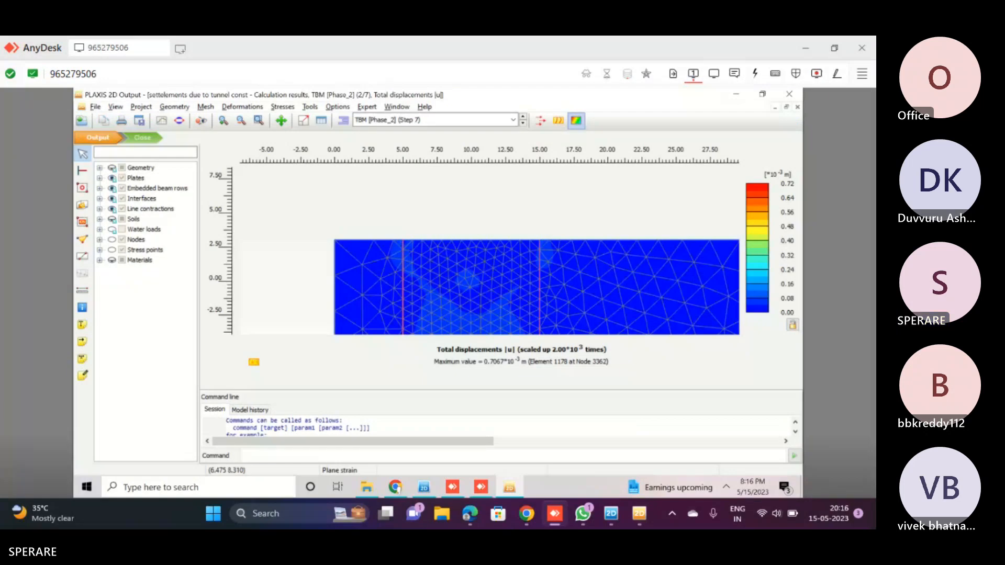
click(145, 137)
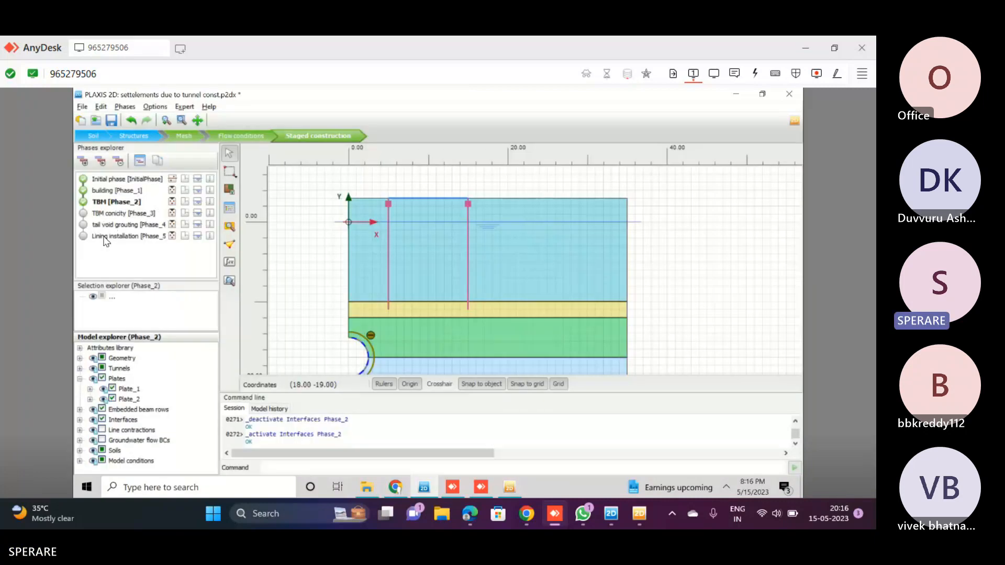
click(105, 236)
right_click(106, 236)
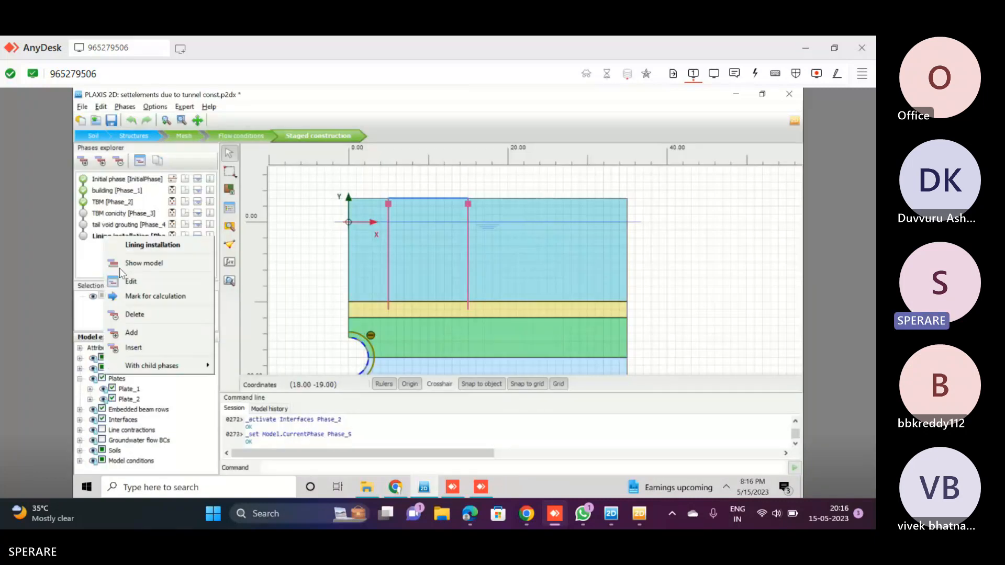
click(135, 317)
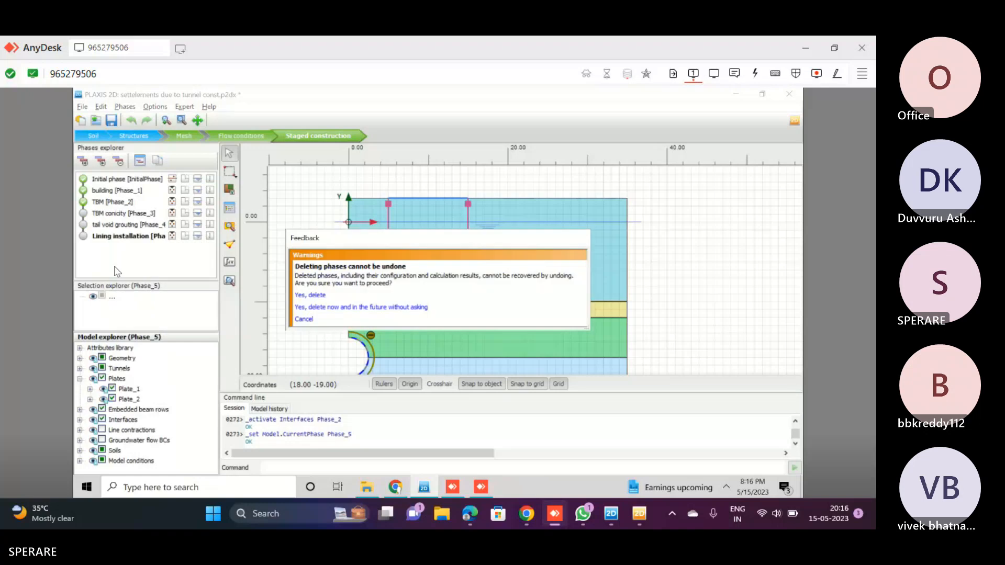
click(304, 296)
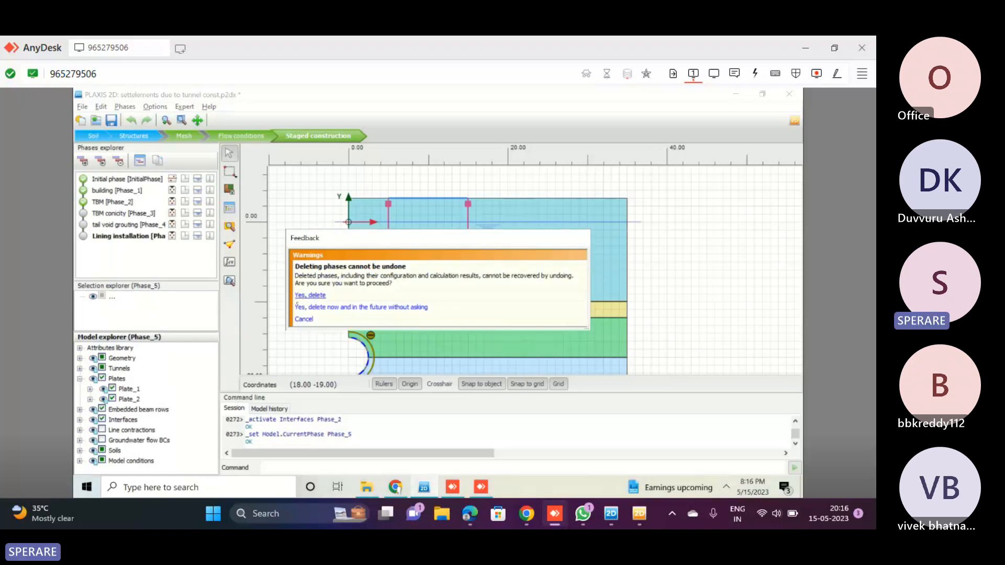
right_click(107, 228)
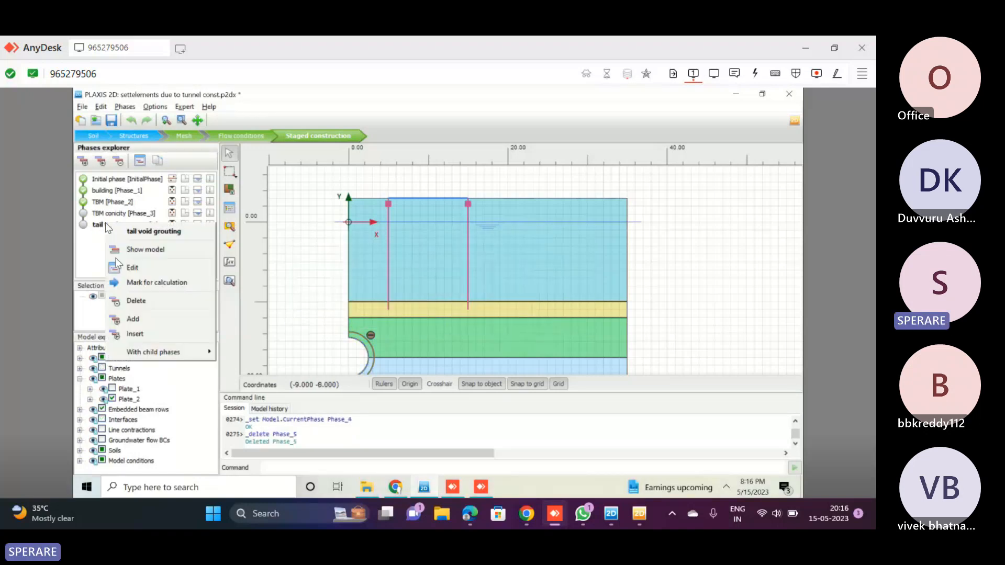
click(150, 301)
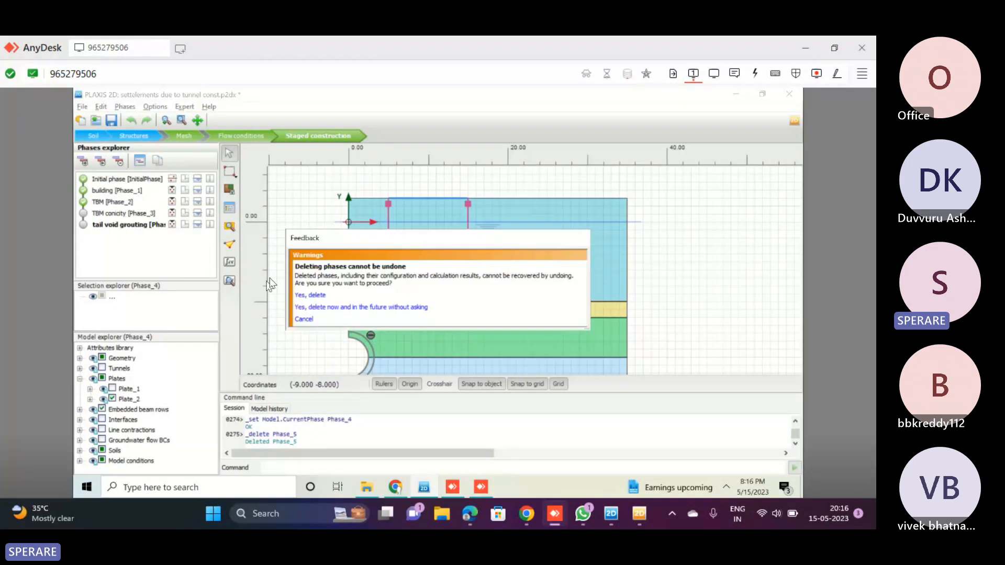
click(308, 295)
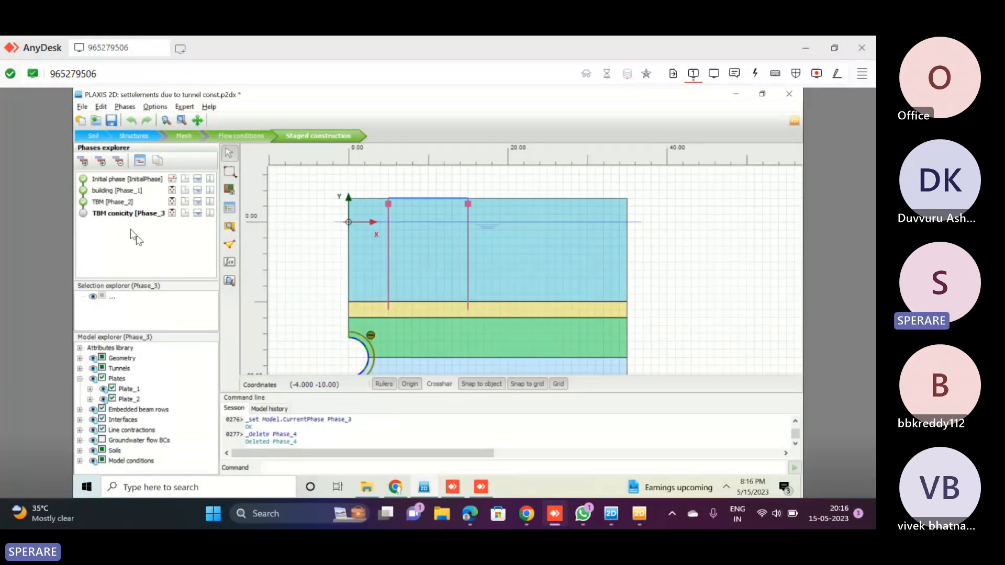
Delete the TBM conicity, TBM and building phases so that only the initial phase is left
right_click(124, 214)
click(317, 306)
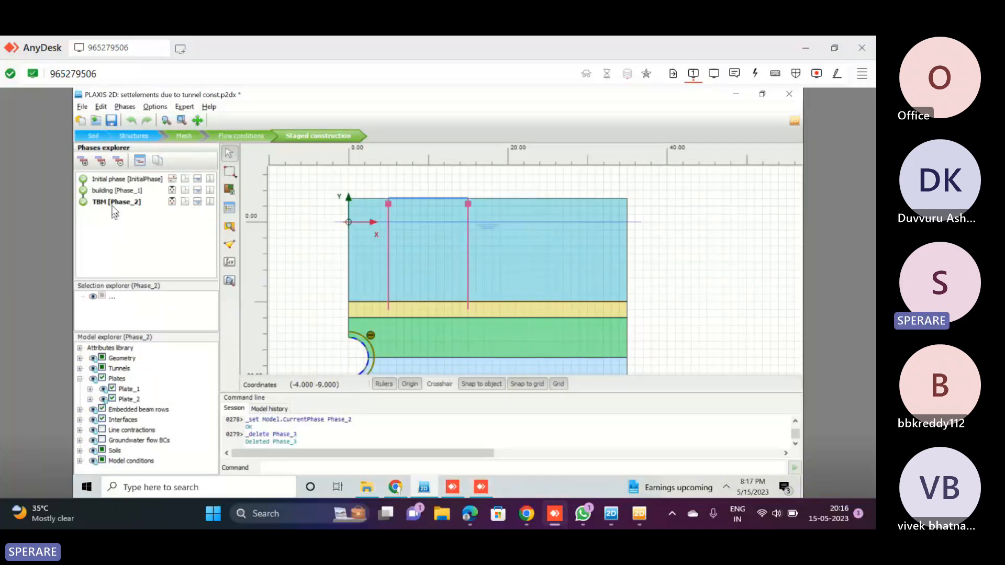
right_click(115, 212)
click(137, 283)
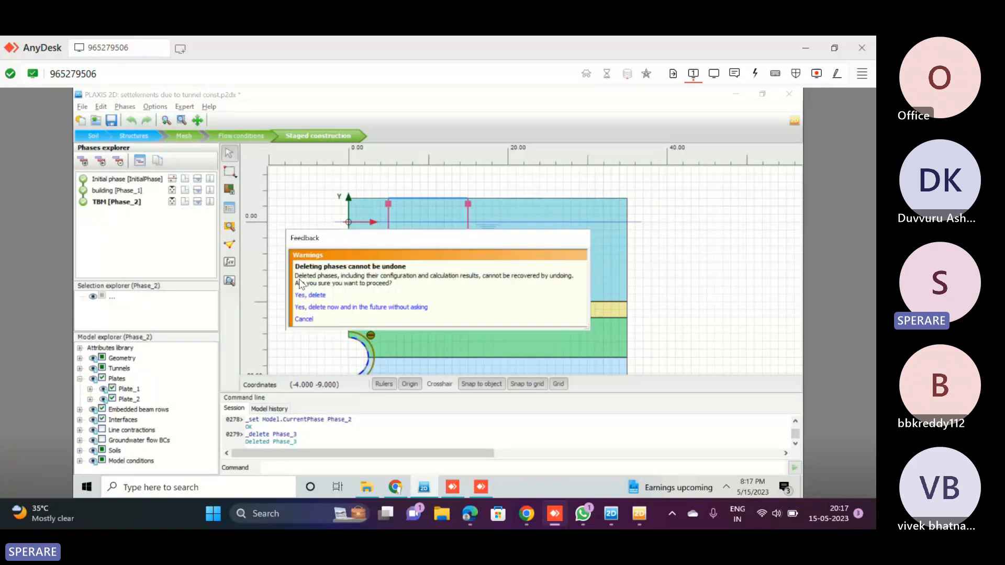
click(309, 295)
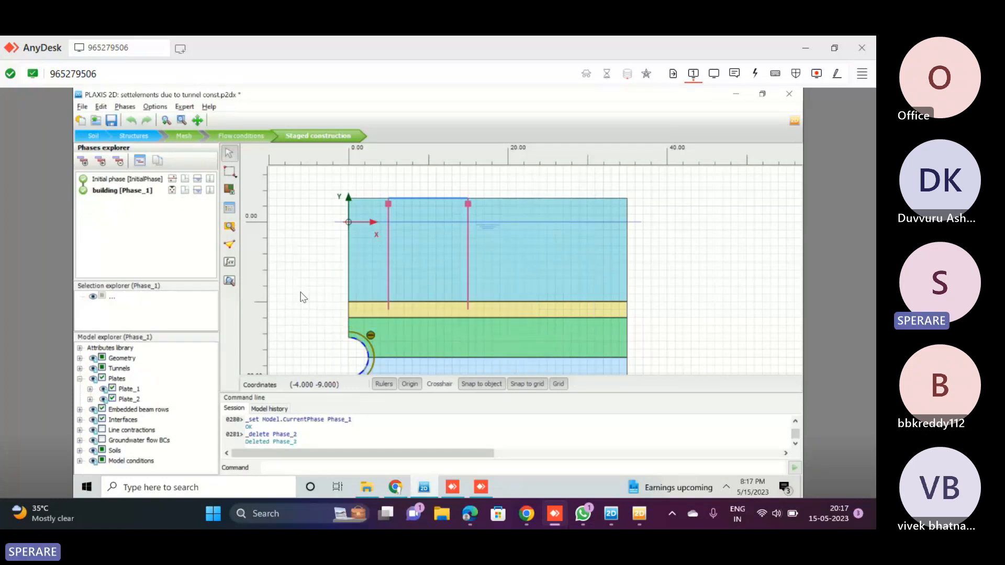
right_click(130, 192)
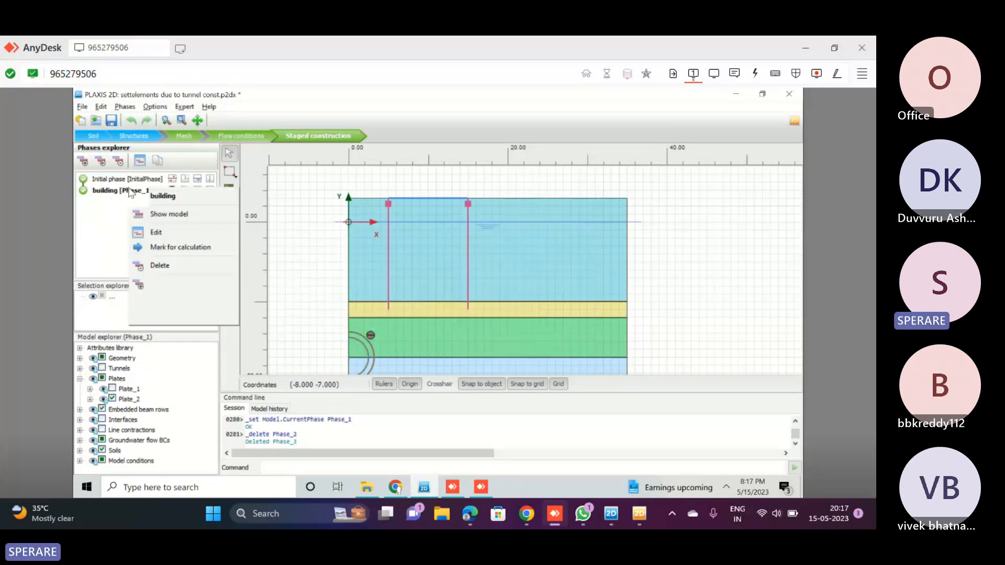
click(160, 266)
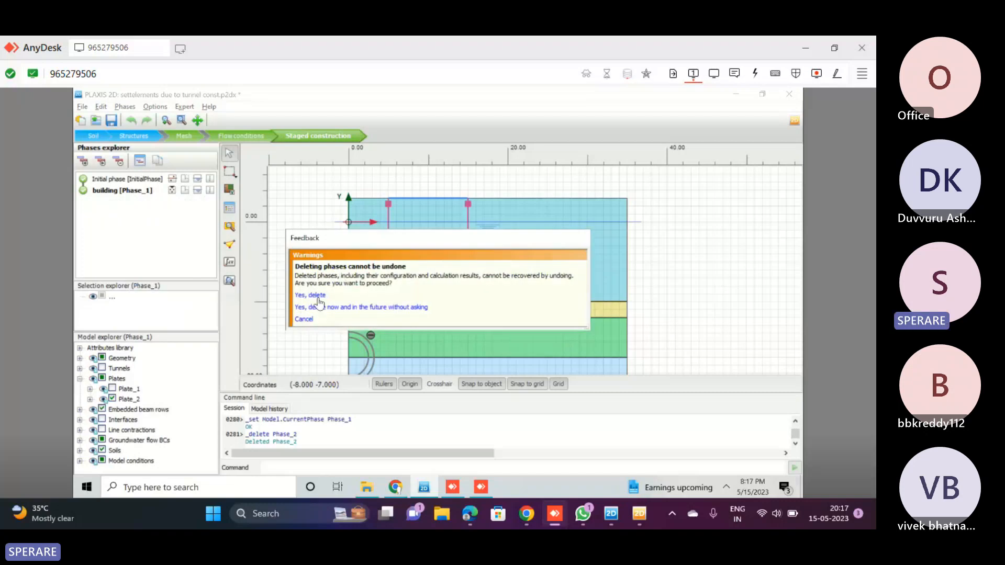
click(320, 296)
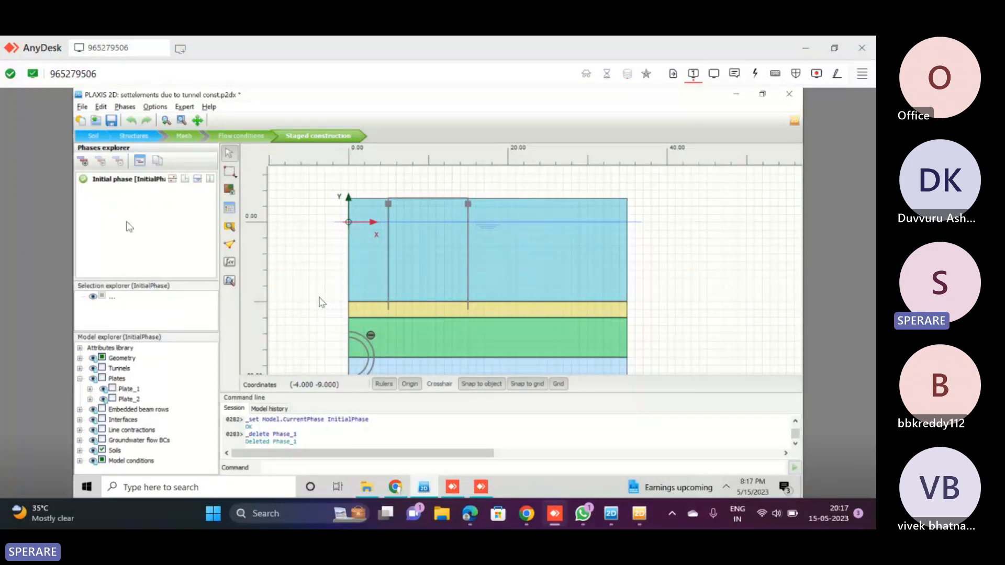
Add Phase_1 after the initial phase and activate Plate_2 and all embedded beam rows in it
click(83, 160)
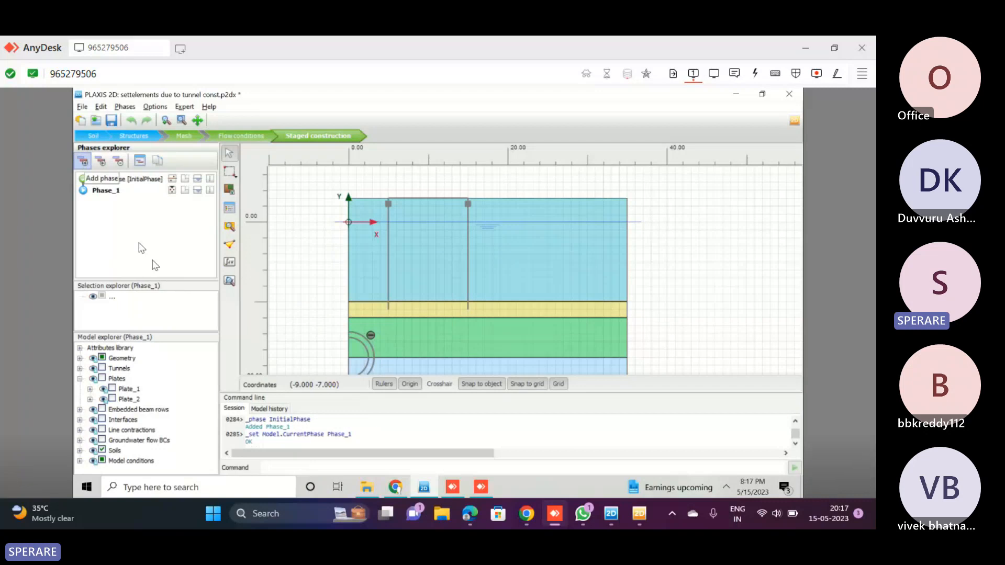
click(112, 399)
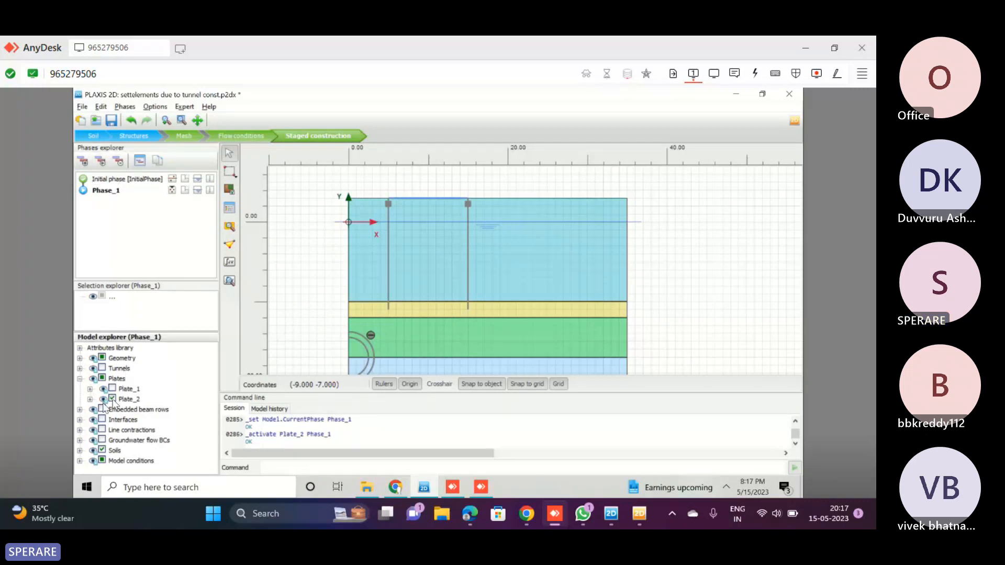
click(102, 409)
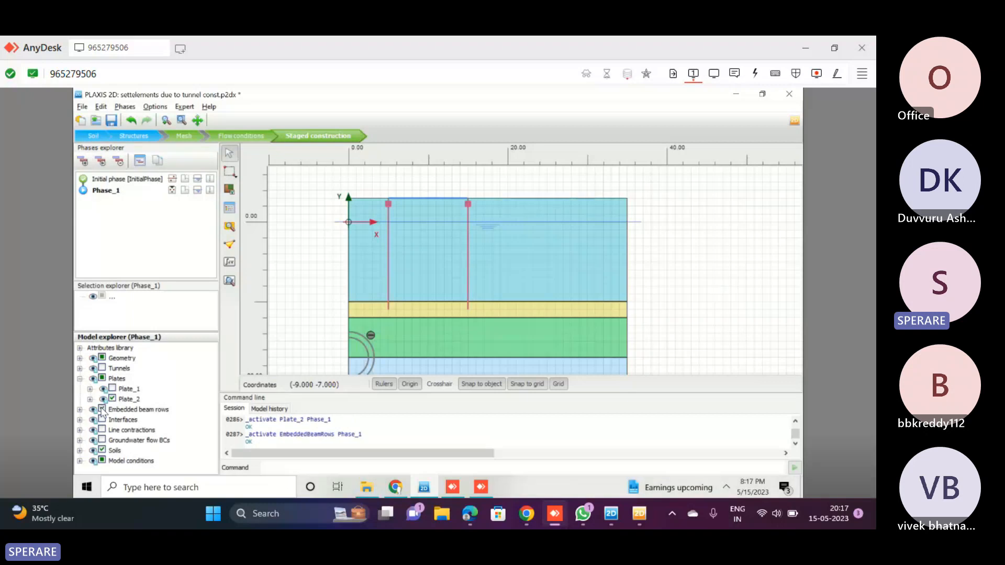
Add Phase_2 after Phase_1 and set the water conditions of both soil clusters inside the tunnel to Dry
click(84, 161)
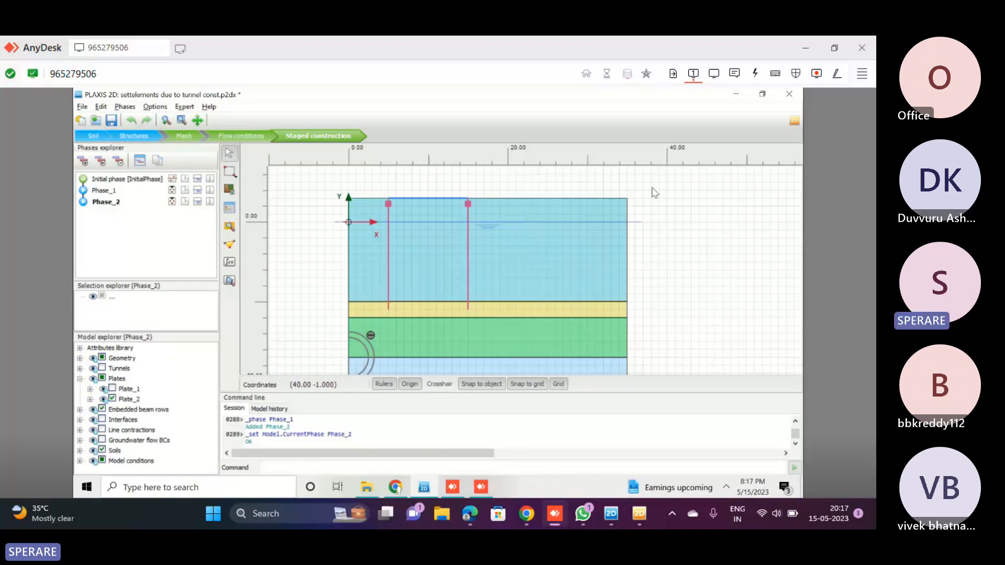
scroll(653, 194, down, 3)
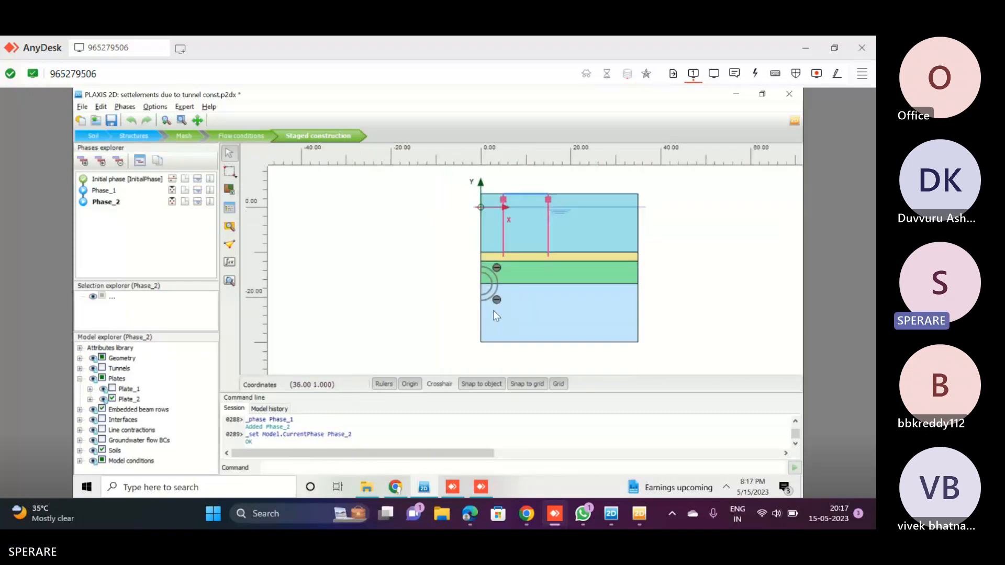
scroll(492, 275, up, 2)
scroll(491, 275, up, 3)
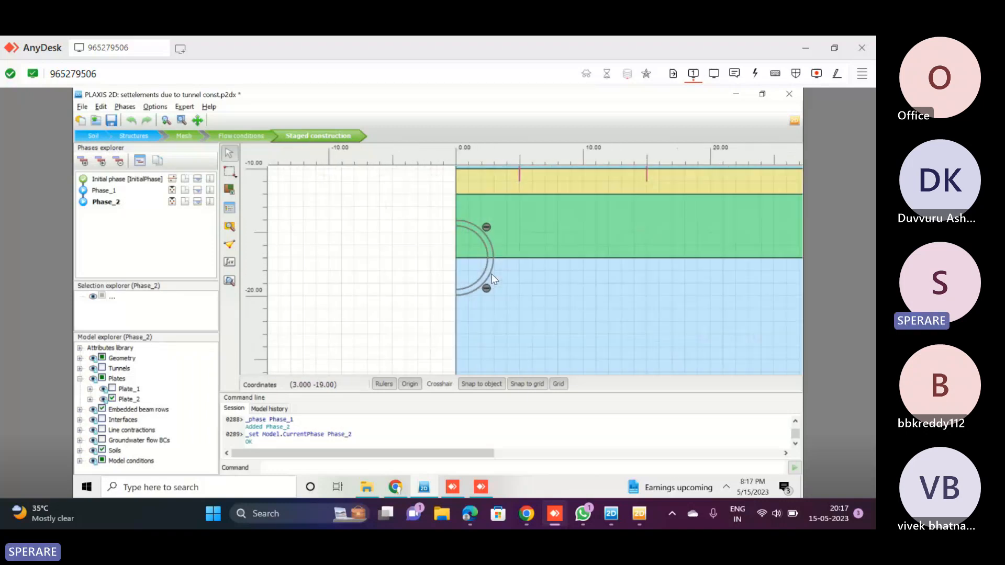
scroll(491, 274, up, 2)
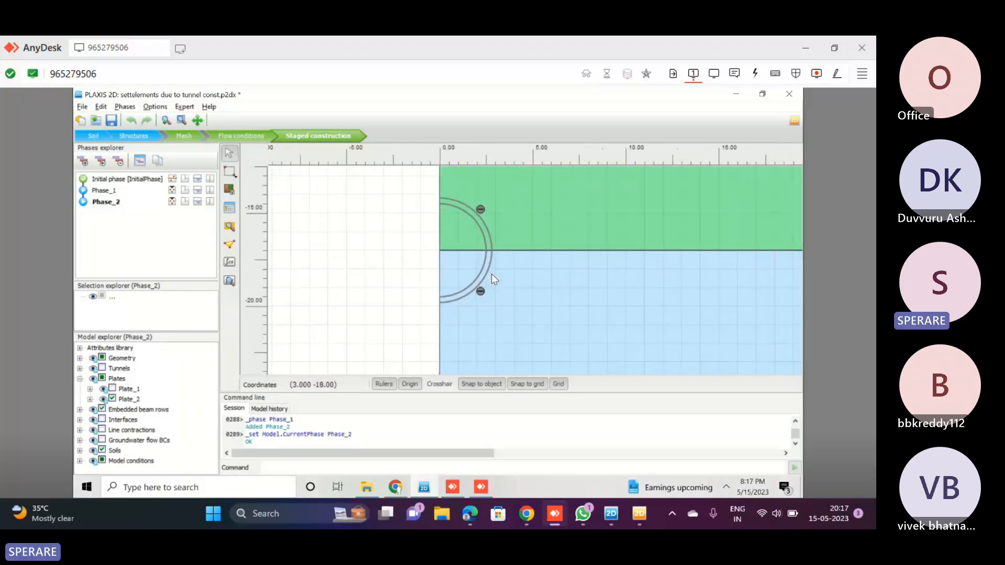
click(449, 221)
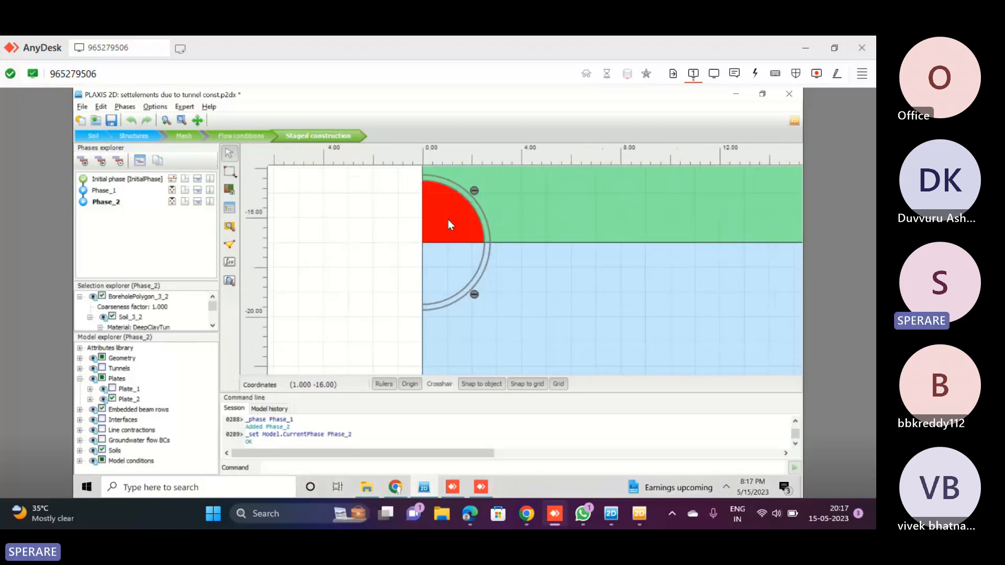
ctrl+click(448, 265)
scroll(165, 314, down, 3)
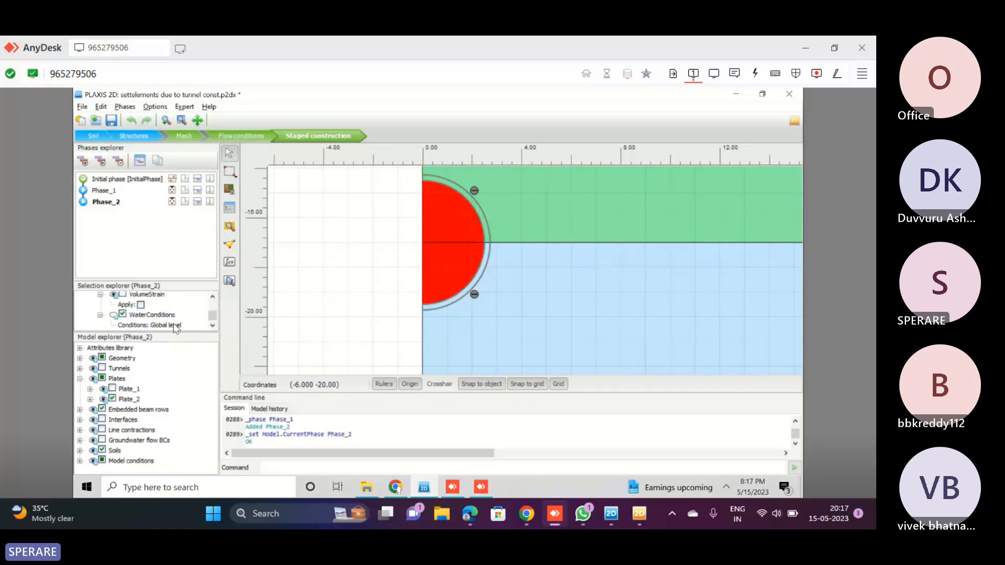
click(175, 327)
click(171, 373)
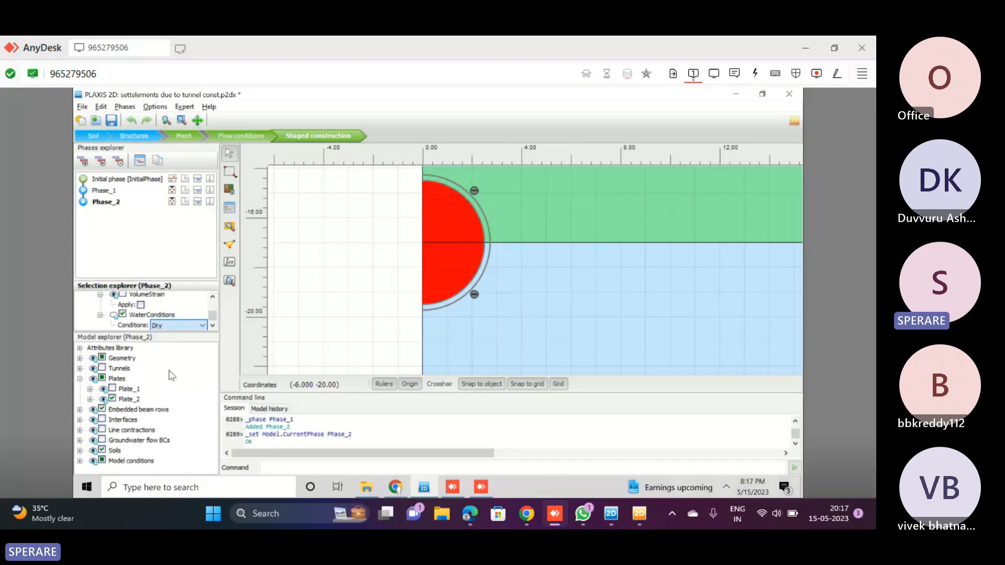
Deactivate both tunnel soil clusters in Phase_2 and activate Plate_1 and all interfaces
right_click(444, 236)
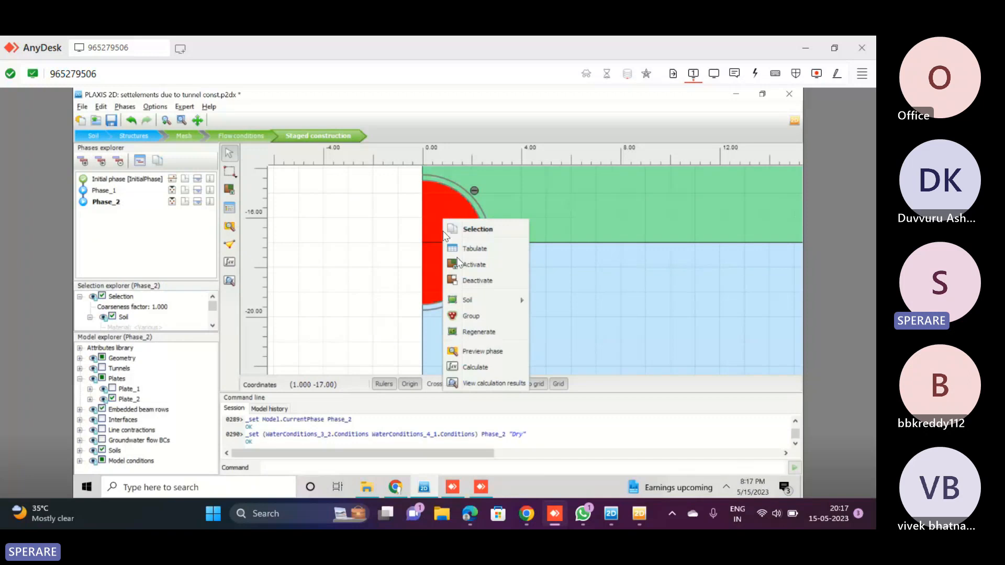
click(470, 285)
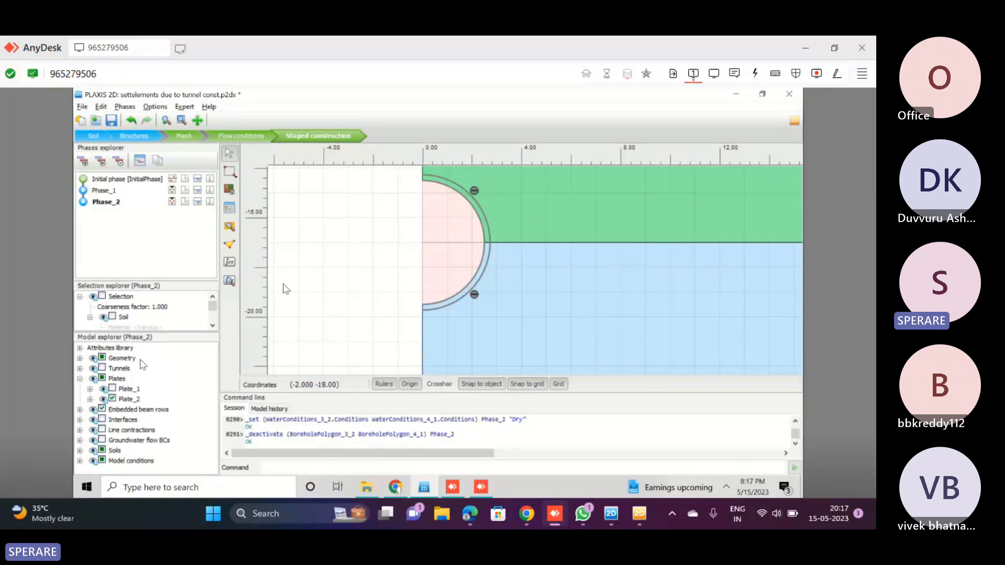
click(112, 389)
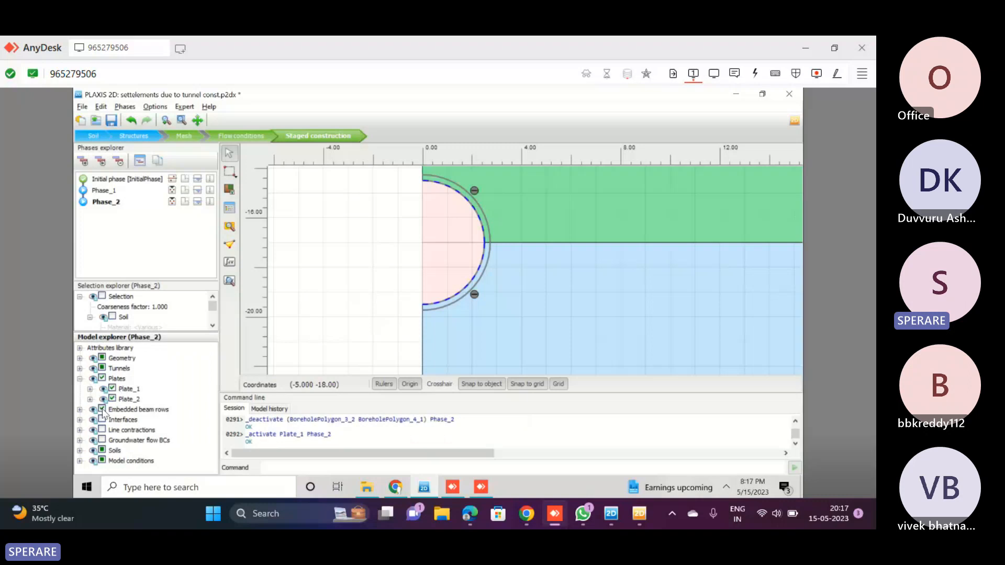
click(103, 419)
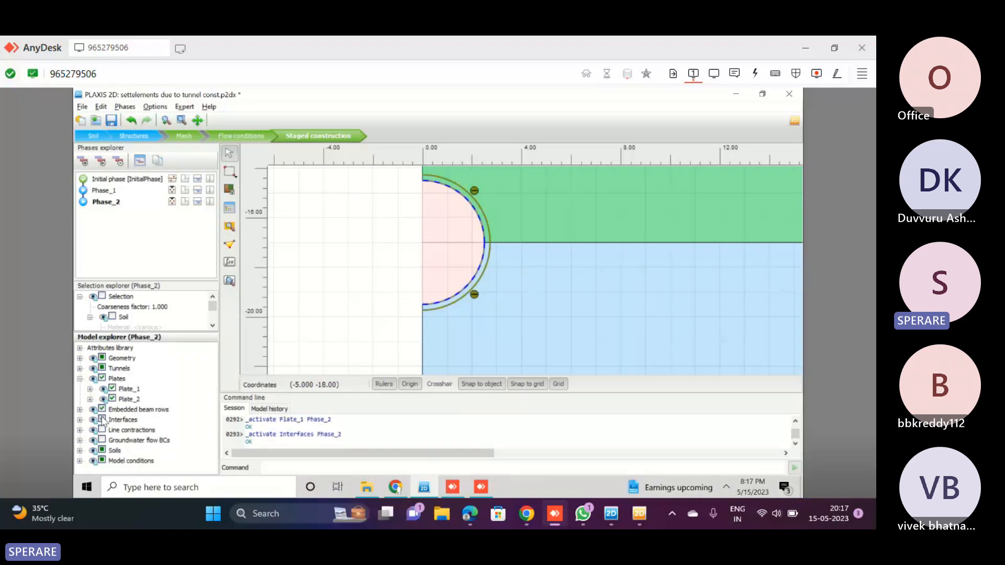
Calculate the rebuilt phases without selecting curve points and open the Phase_2 calculation results, dismissing the licence and news windows
click(230, 281)
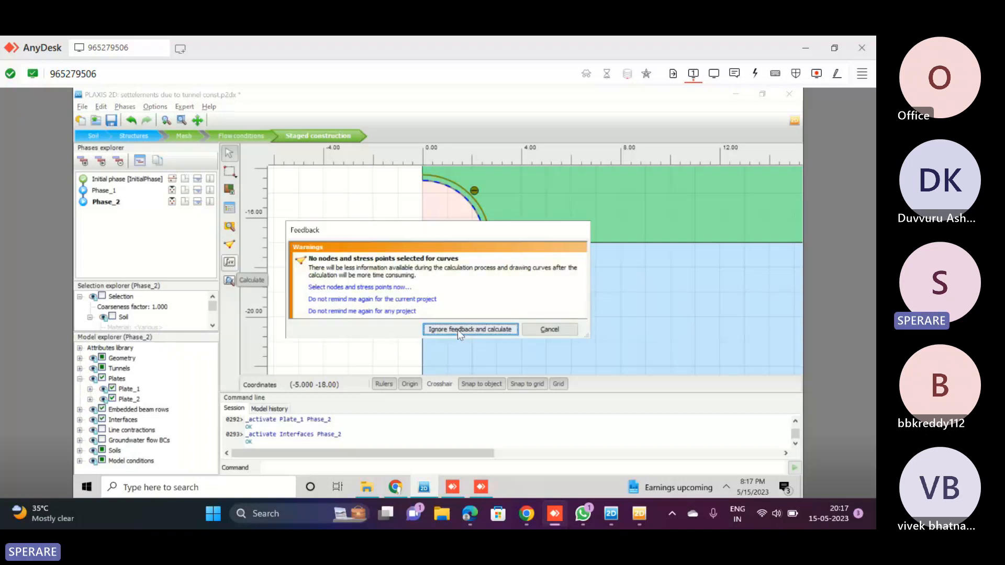
click(458, 329)
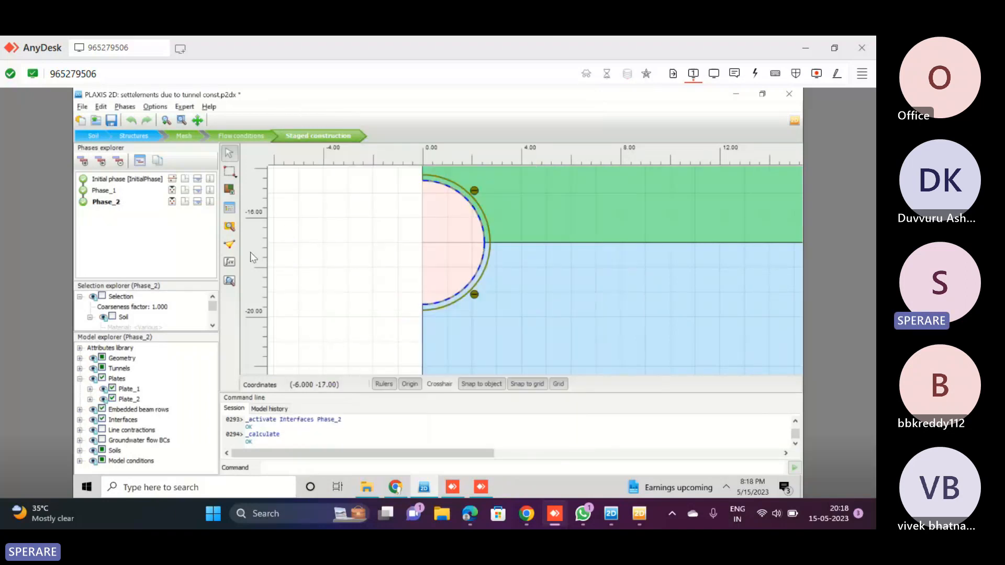
click(228, 283)
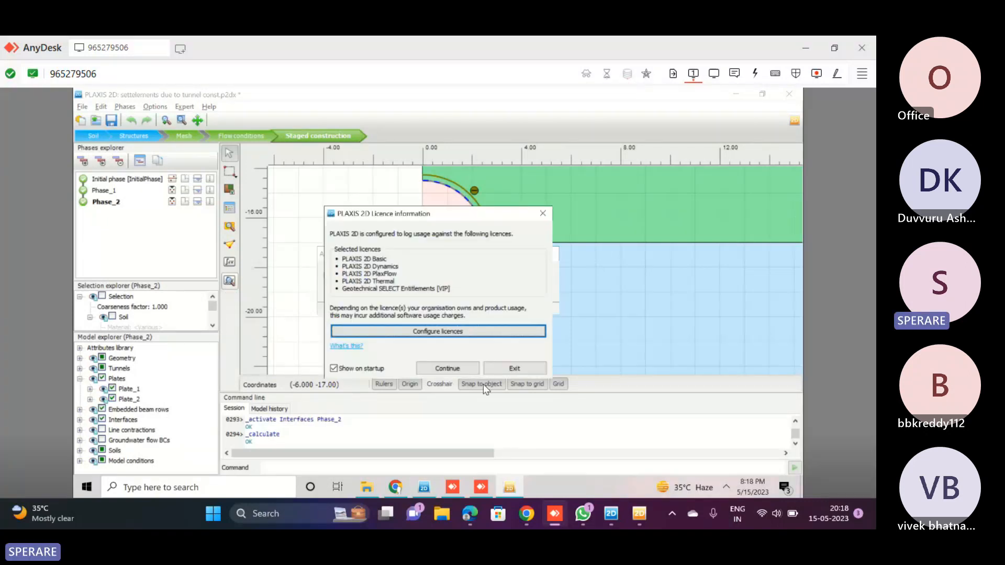
click(466, 367)
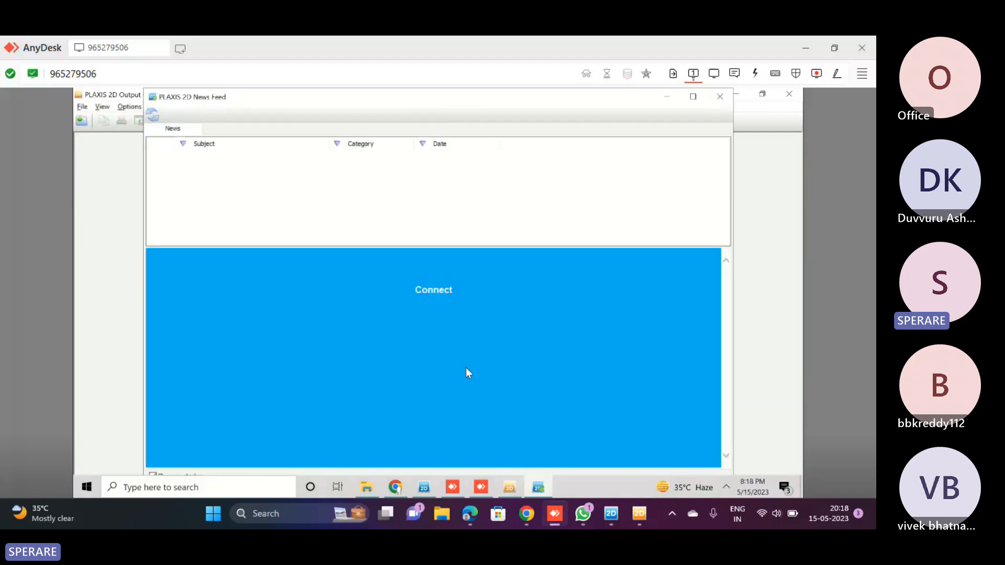
click(719, 96)
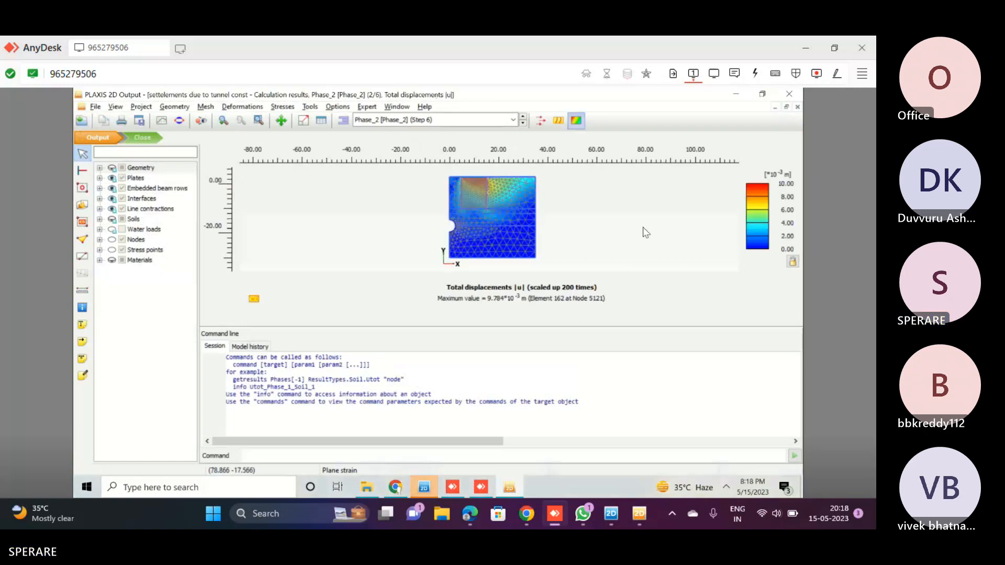
Hide the element contours in the Phase_2 total displacements plot and enlarge the plot area by shrinking the command line
click(177, 108)
mouse_move(202, 108)
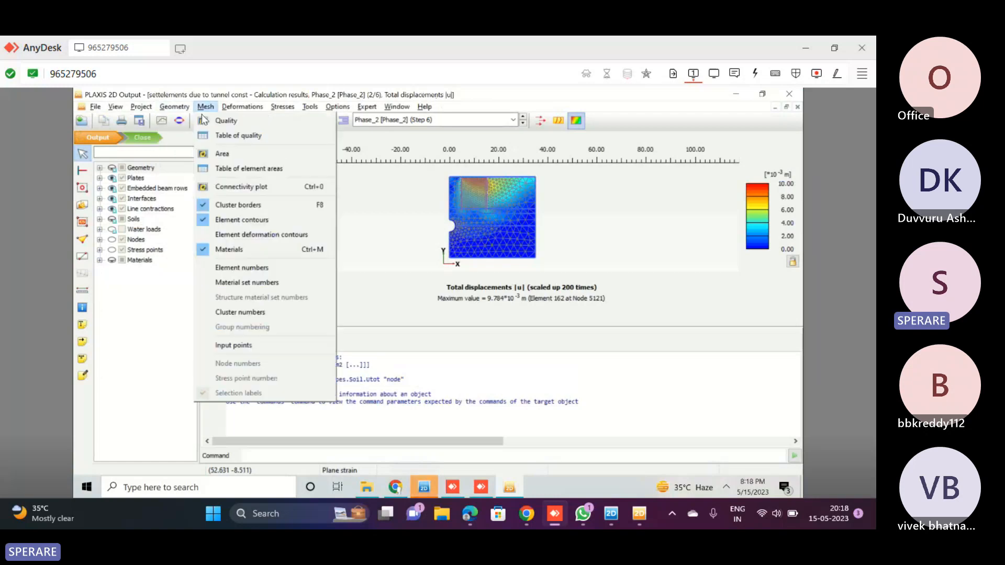
click(230, 223)
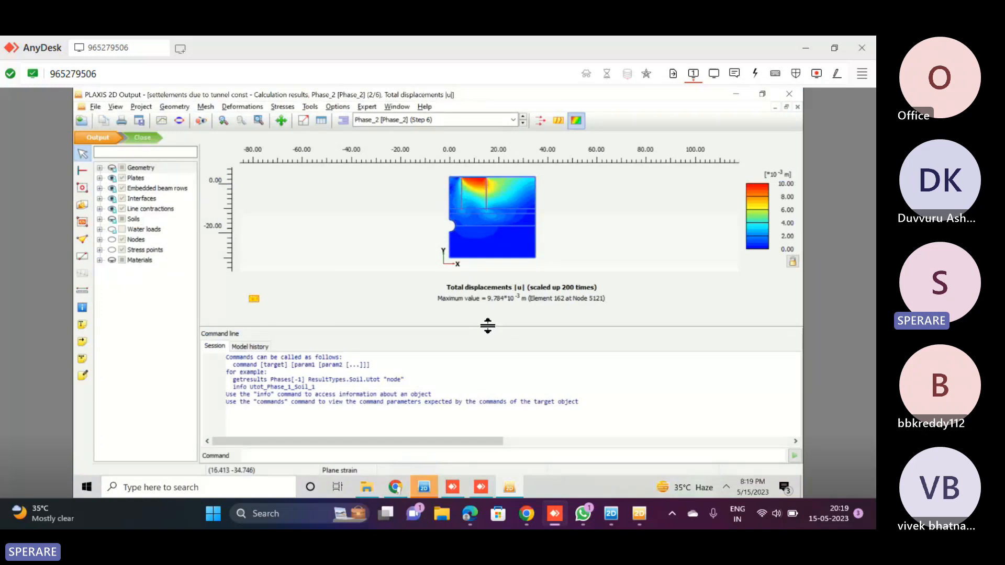
drag(488, 326, 476, 389)
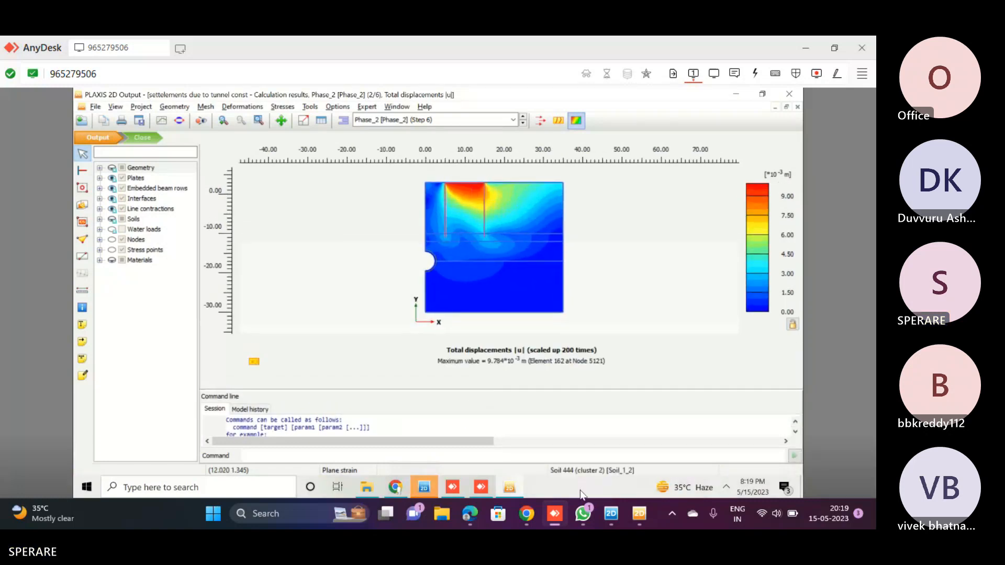
Compare the Phase_2 total displacements plot and maximum value between the local Tunnel results and the remote project results
click(641, 518)
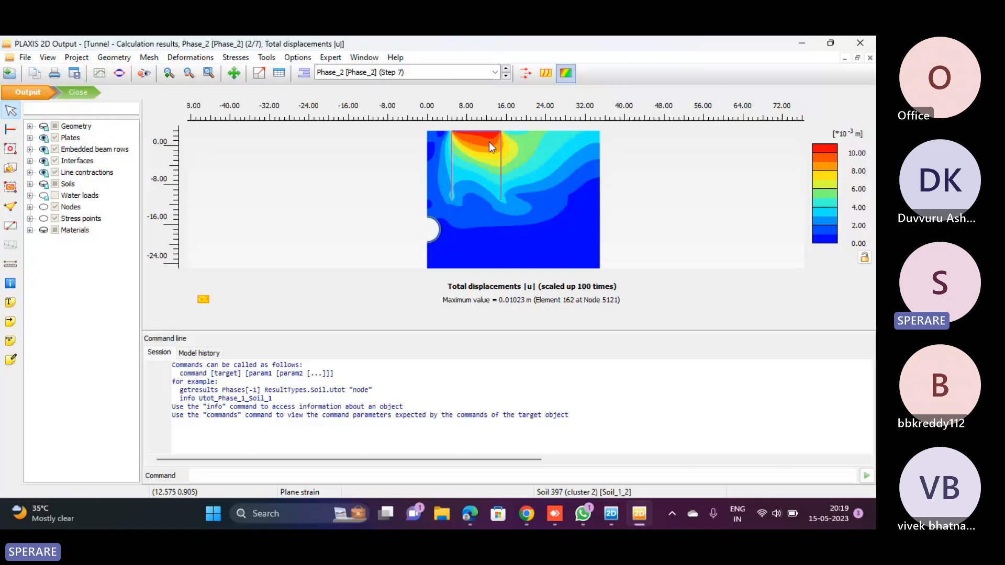
key(alt+Tab)
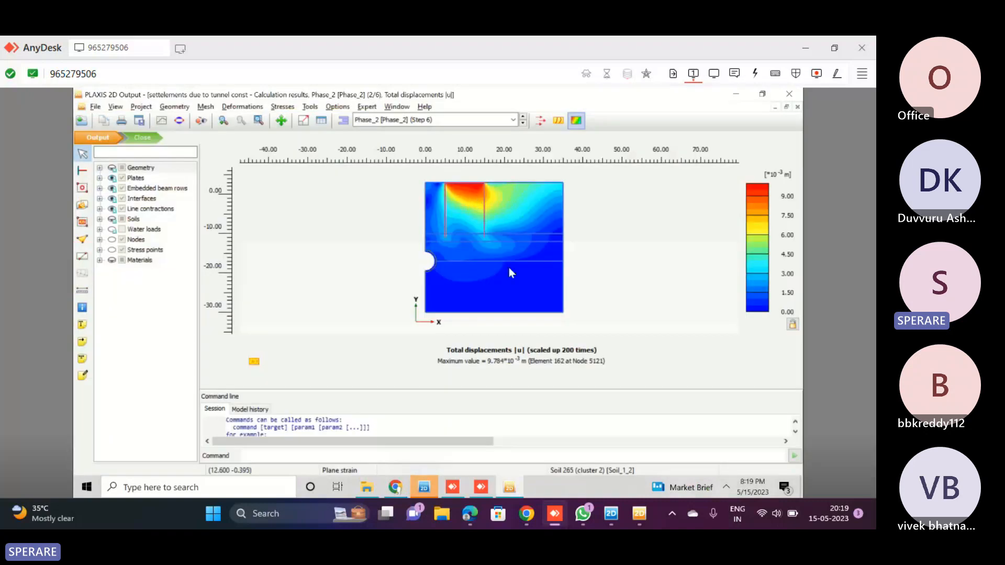
click(632, 519)
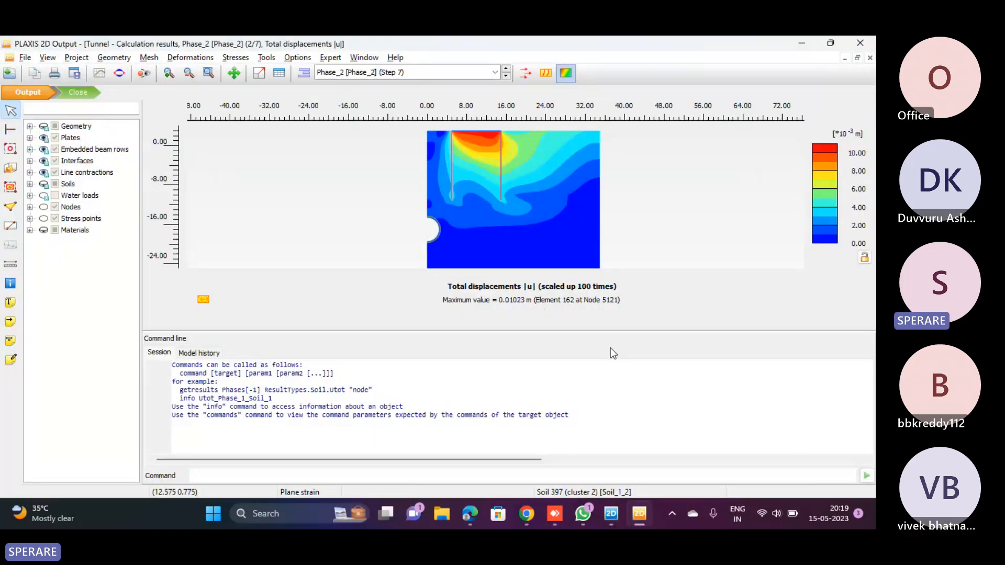
mouse_move(640, 515)
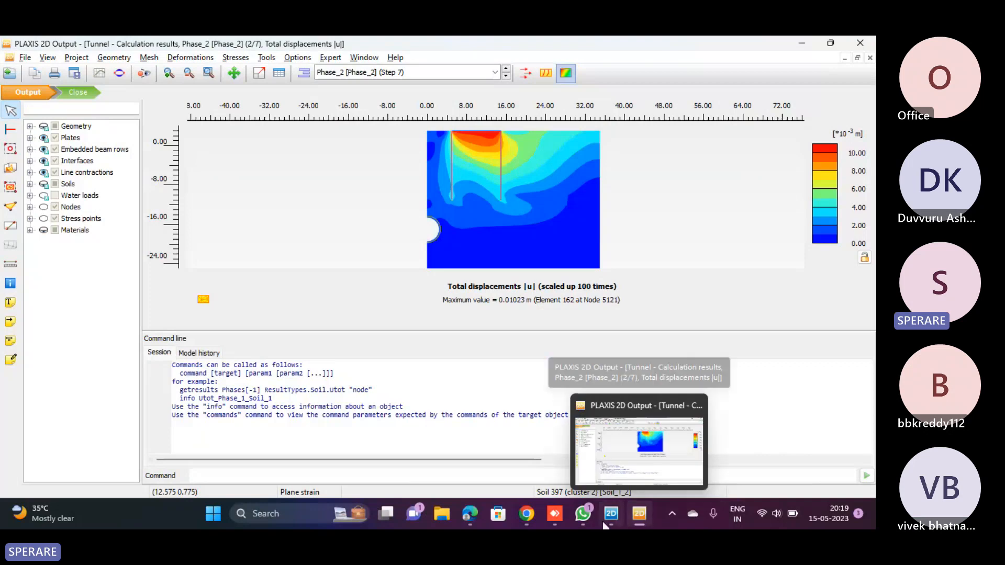
click(556, 515)
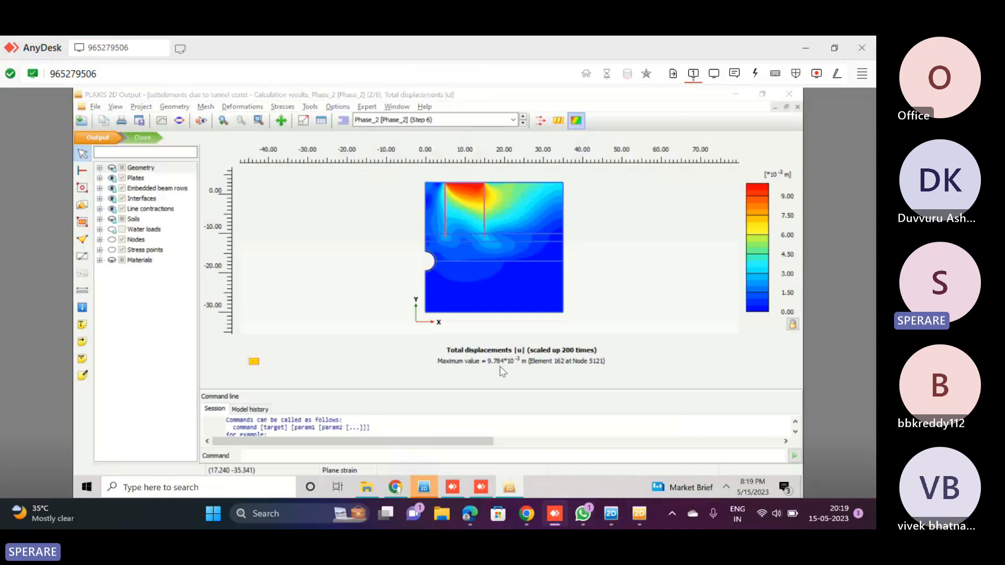
key(alt+Tab)
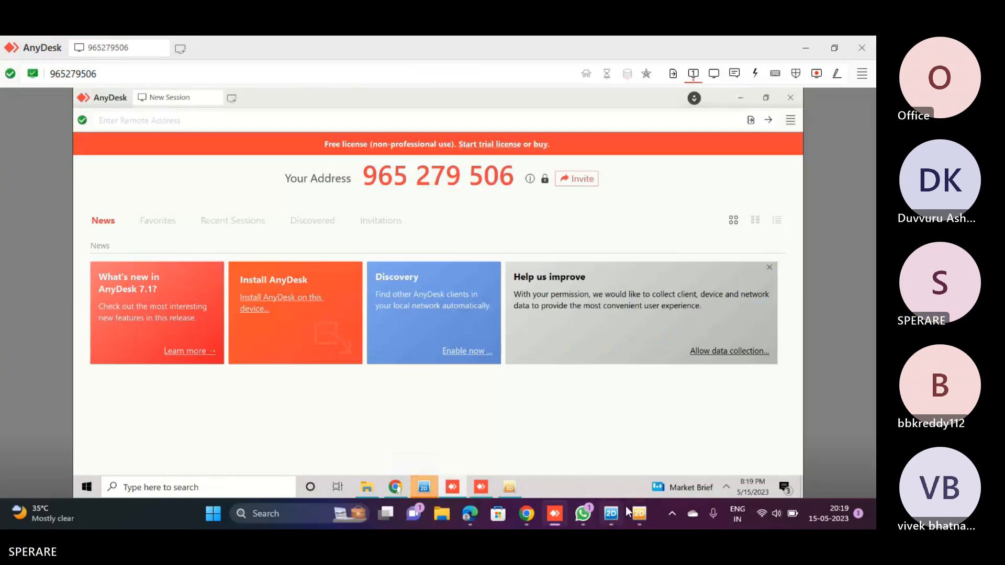
mouse_move(633, 517)
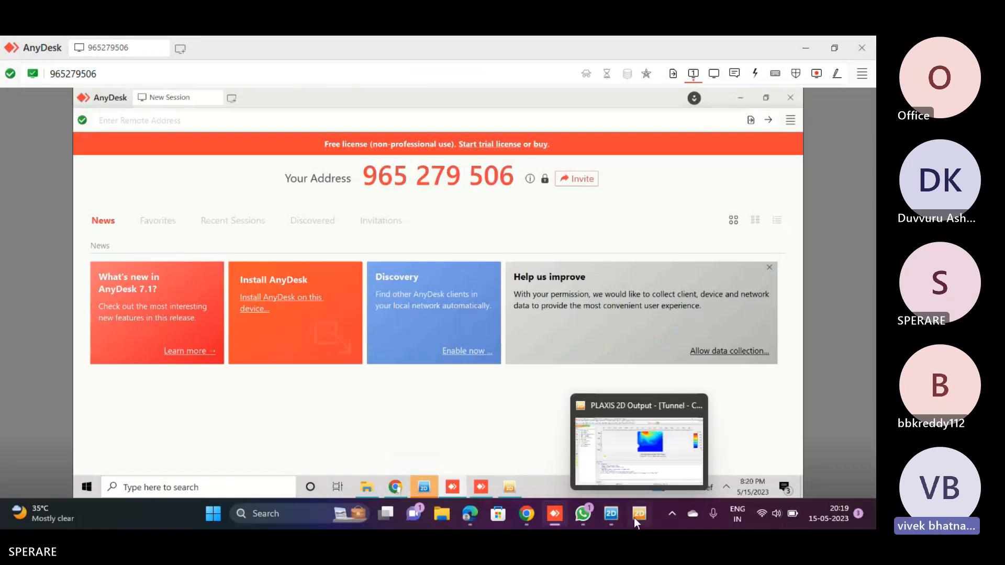
click(628, 518)
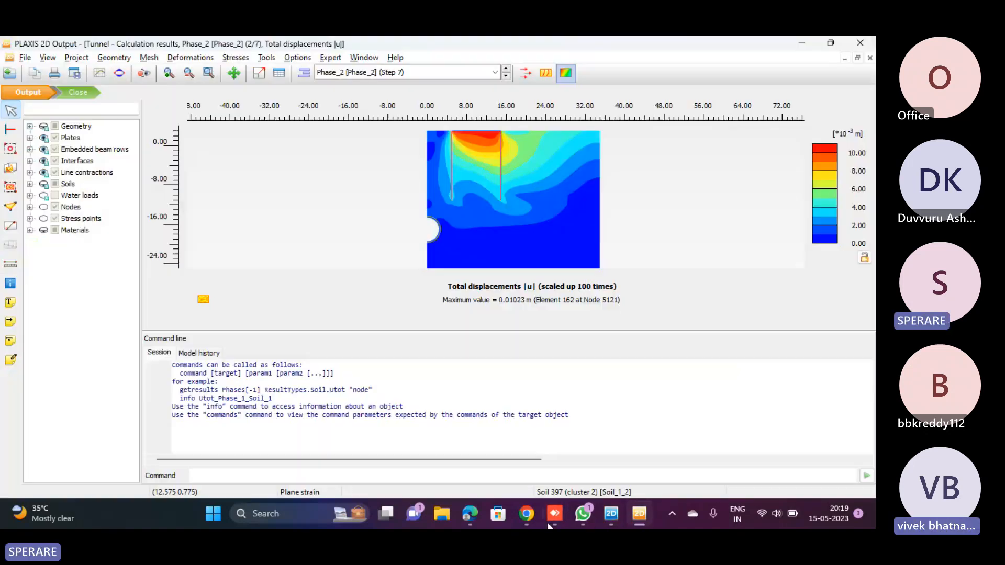
click(640, 517)
click(640, 517)
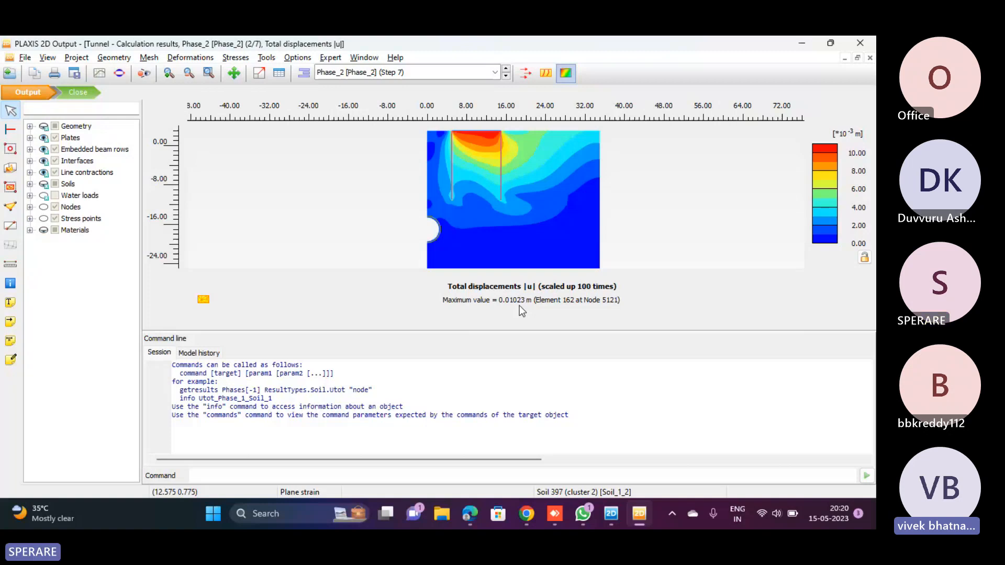
click(555, 513)
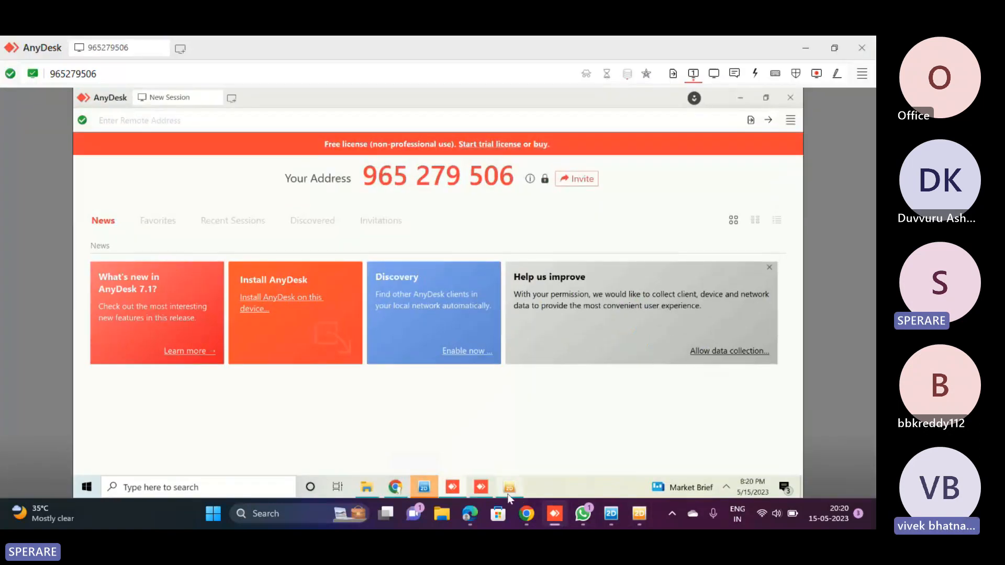
click(508, 492)
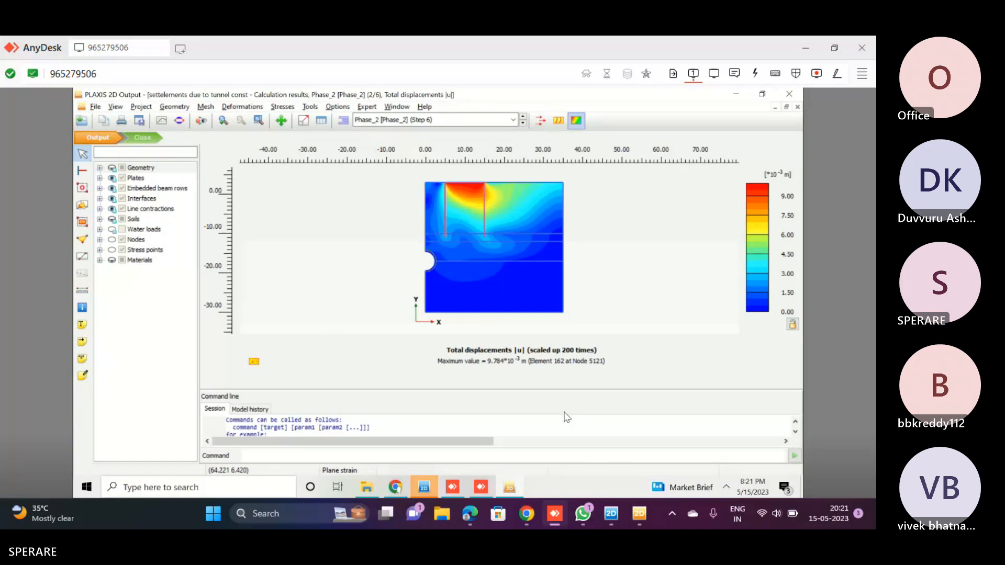
Close the remote session and install AnyDesk at its default path with shortcuts, desktop icon, printer and automatic updates
click(865, 40)
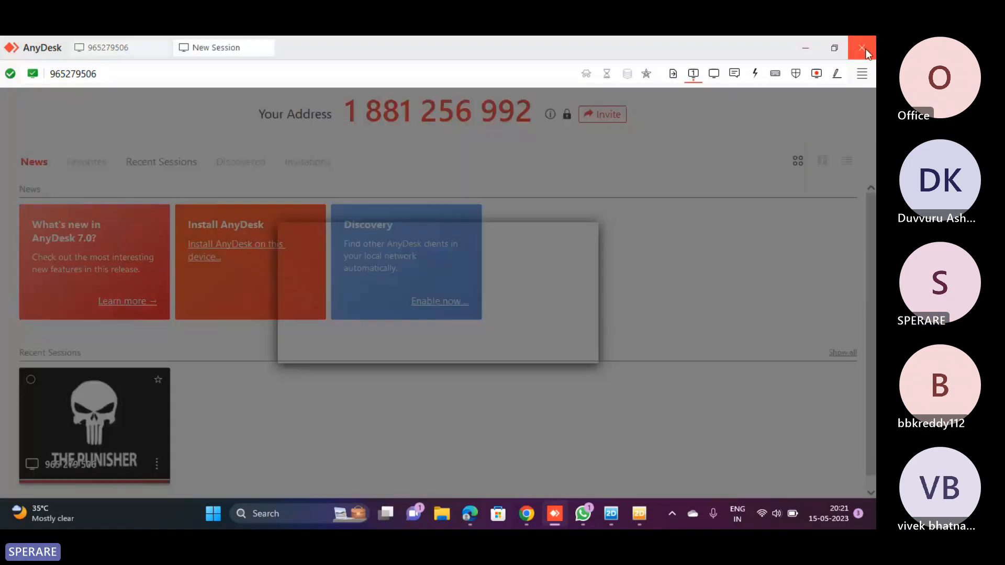
click(469, 346)
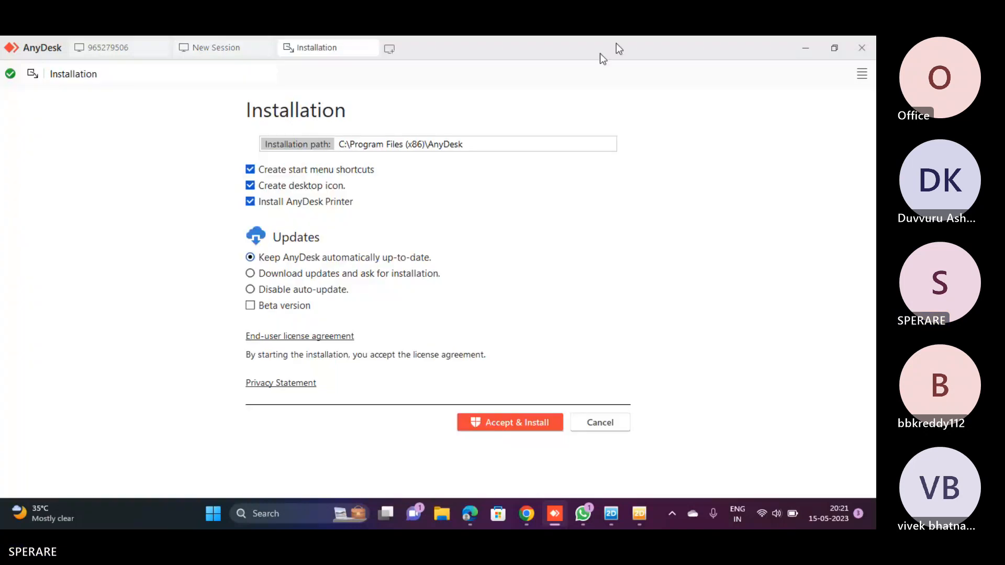
click(863, 47)
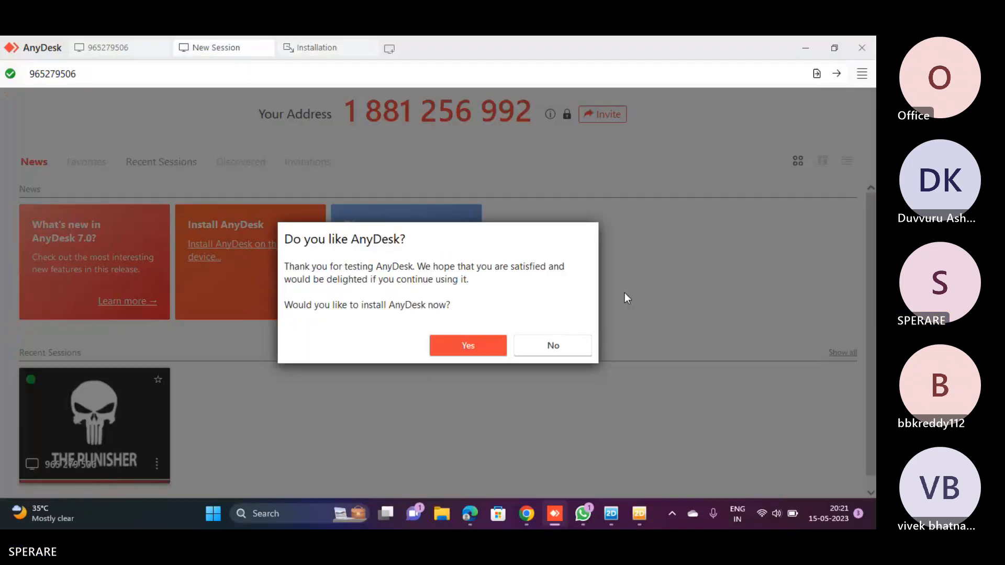
click(466, 353)
click(533, 427)
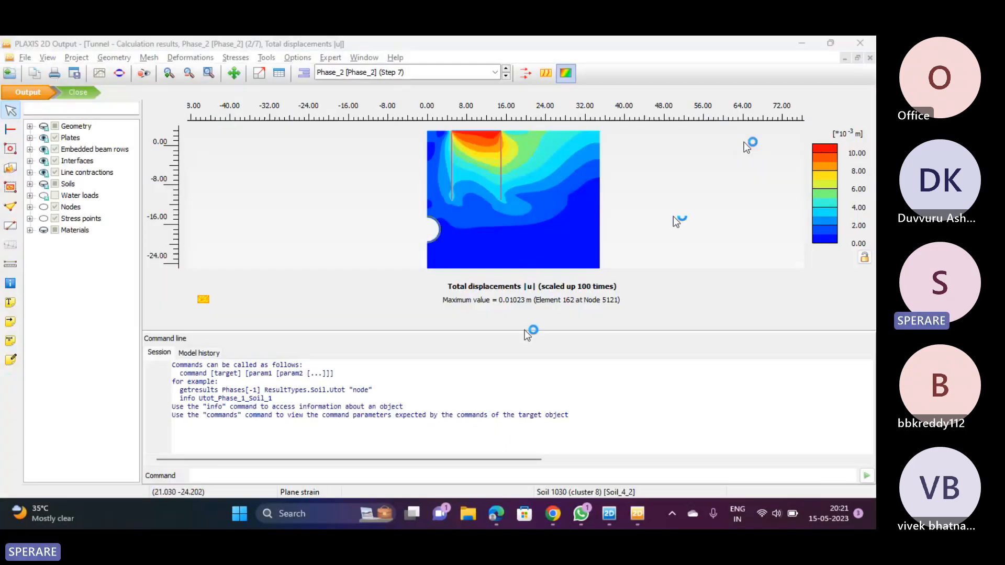
Enlarge the local Tunnel displacement plot by shrinking the command line, and allow installation of the AnyDesk printer driver
drag(527, 332, 525, 413)
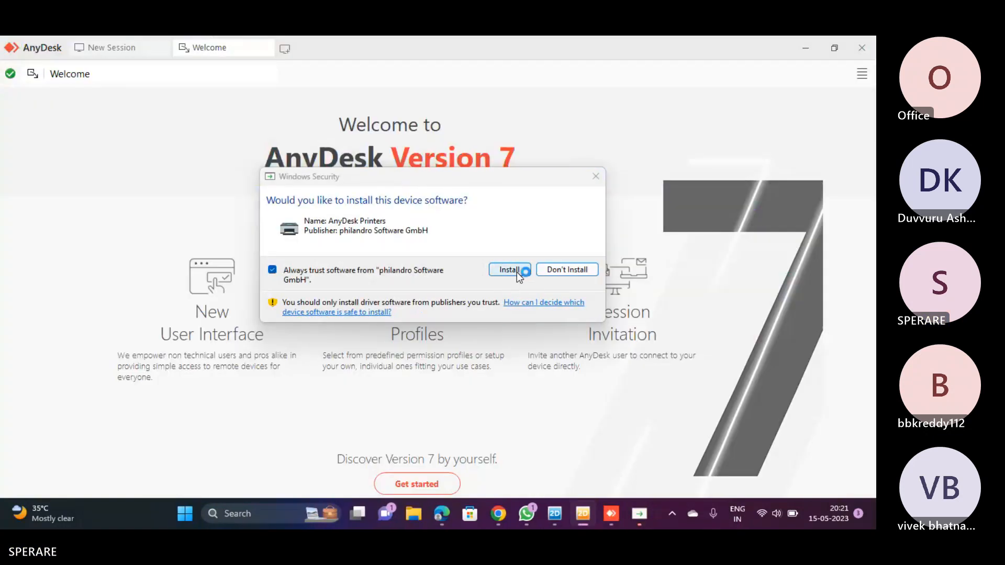
click(517, 271)
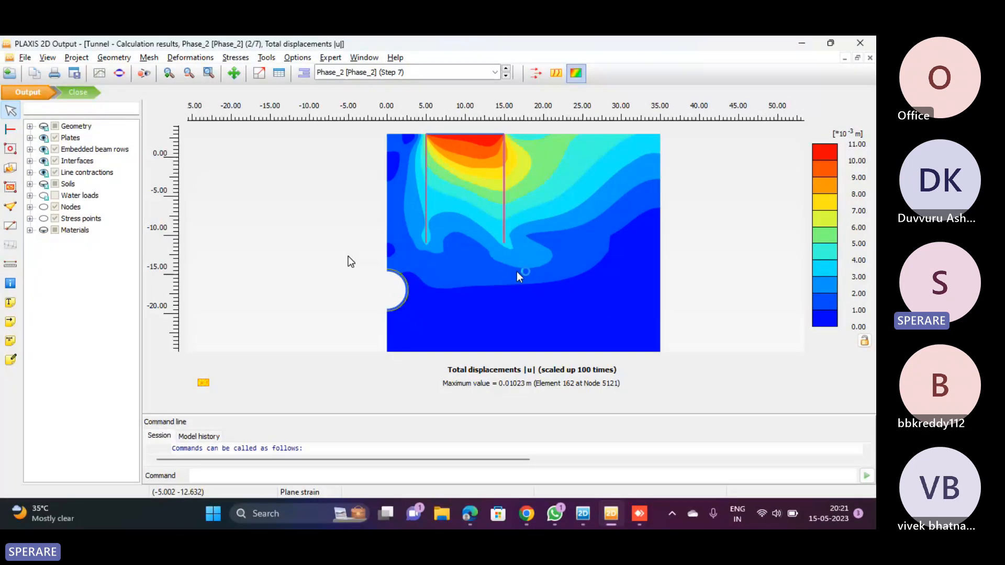
scroll(348, 256, down, 4)
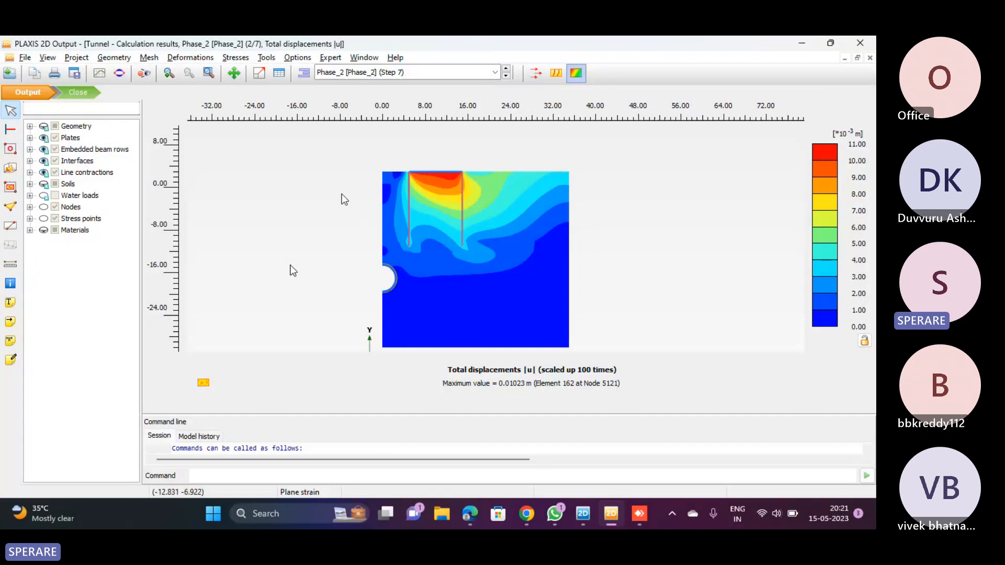
Close the local Phase_2 results and clear the soil cluster selection in the Tunnel model's staged construction
click(357, 72)
click(350, 112)
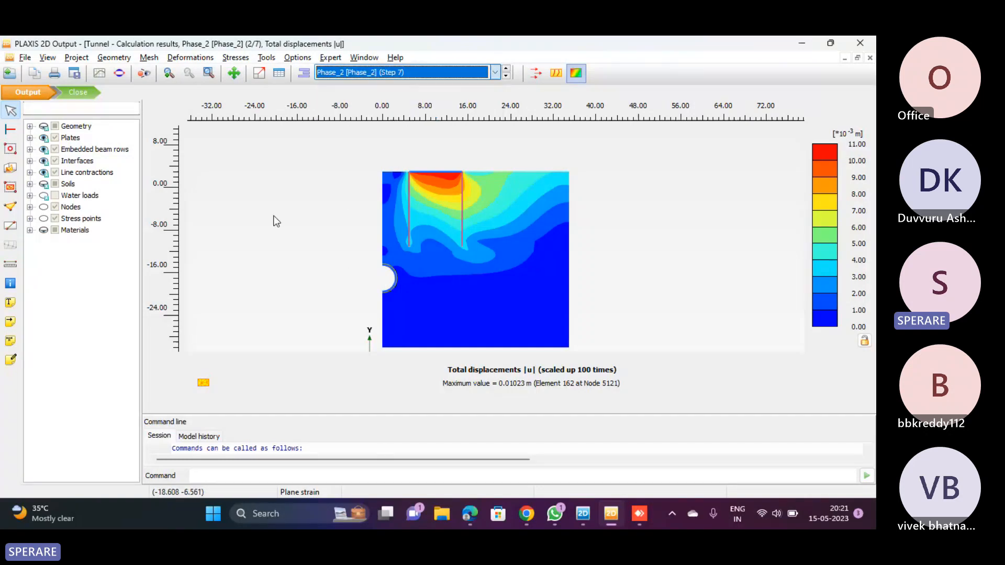
click(78, 93)
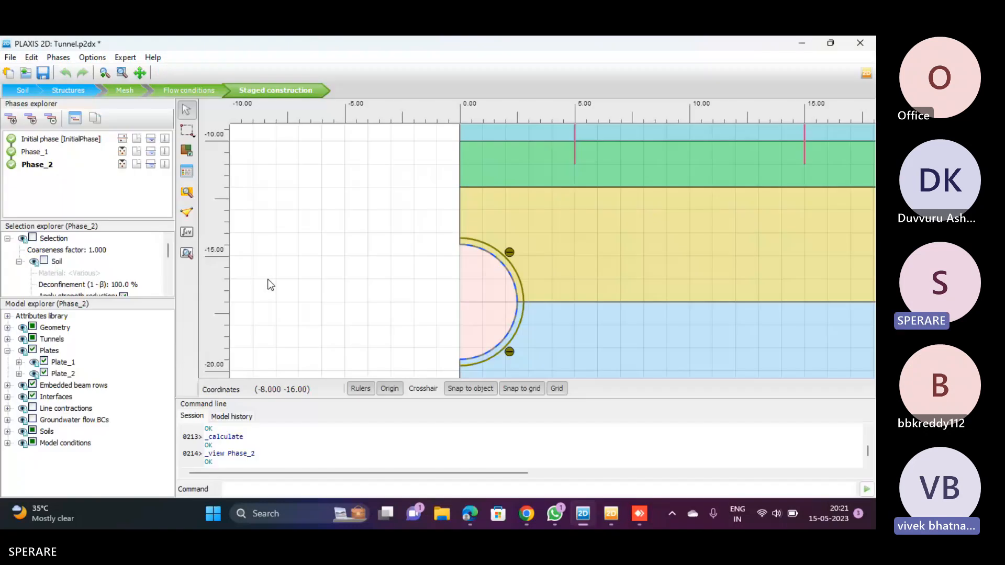
click(347, 231)
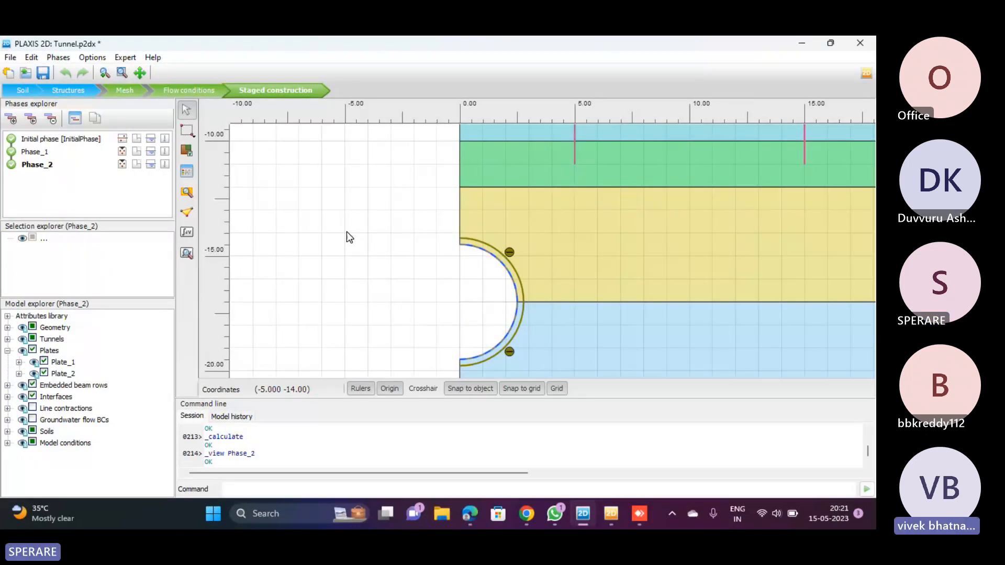
scroll(346, 232, down, 1)
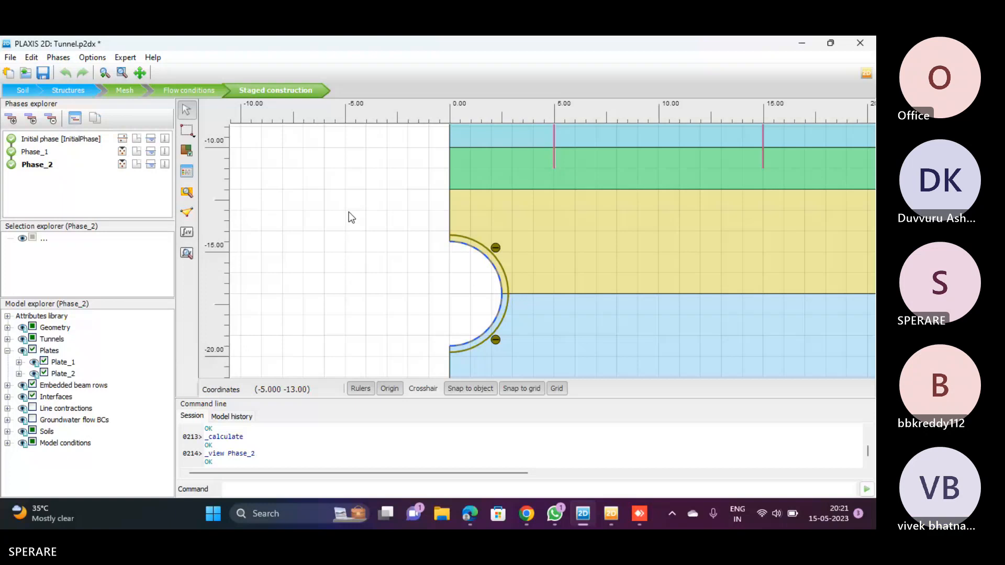
Activate the water conditions of both soil clusters inside the tunnel in Phase_2, and deactivate them again
click(472, 278)
ctrl+click(469, 320)
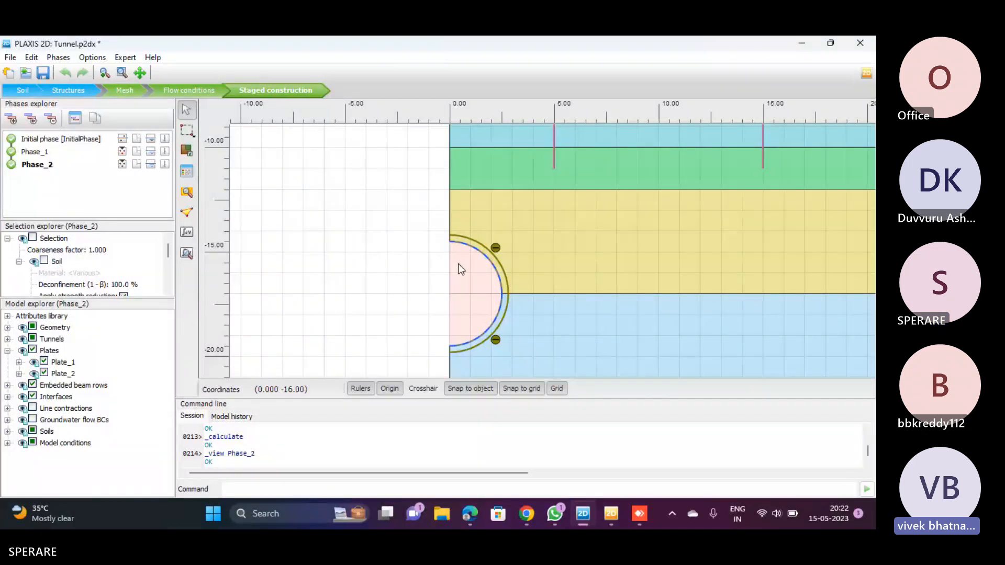
scroll(139, 268, down, 5)
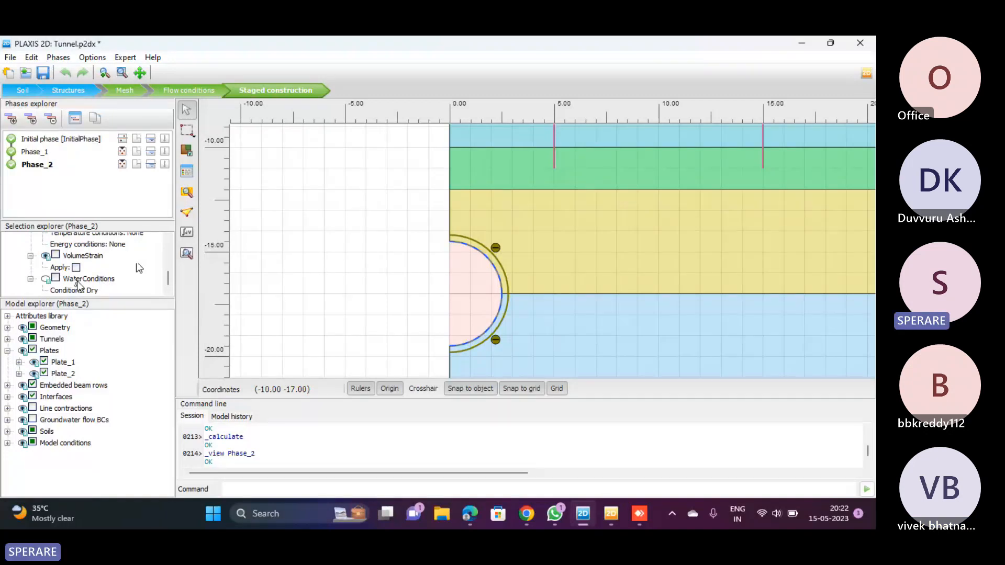
click(55, 278)
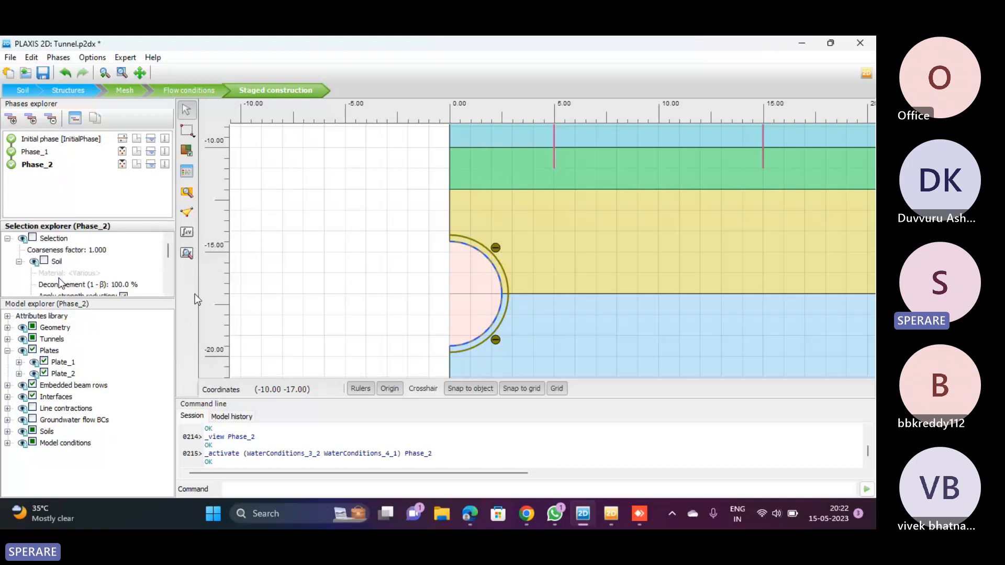
scroll(68, 283, down, 5)
scroll(74, 280, down, 1)
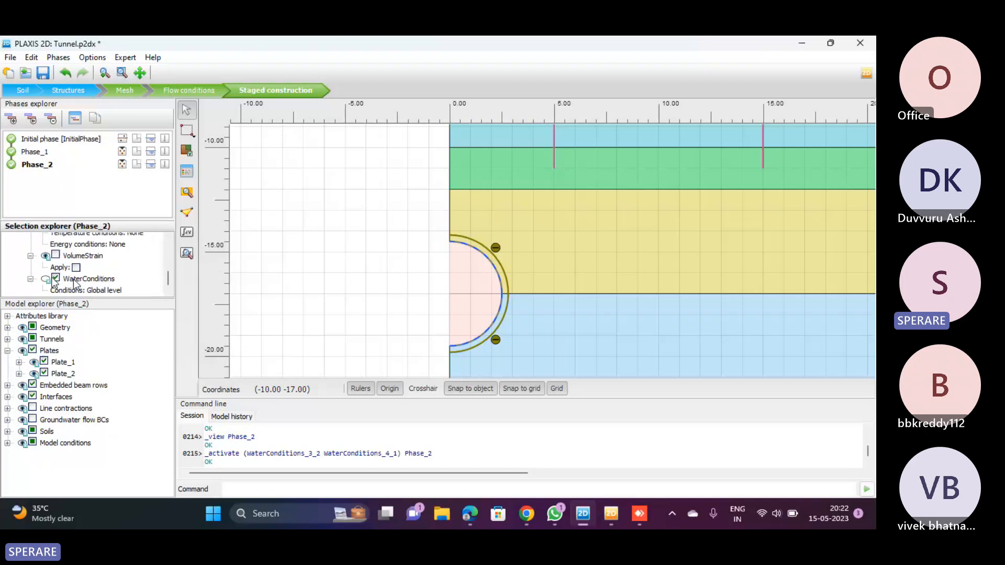
click(74, 280)
scroll(92, 287, down, 5)
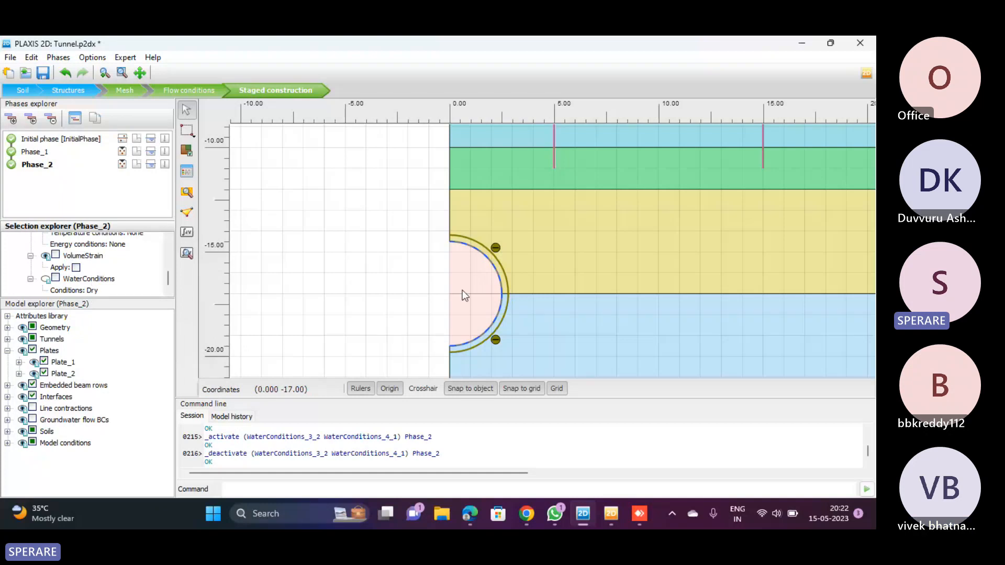
Inspect the materials assigned to the soil layers around the tunnel and open the Deep clay material set's properties
click(536, 263)
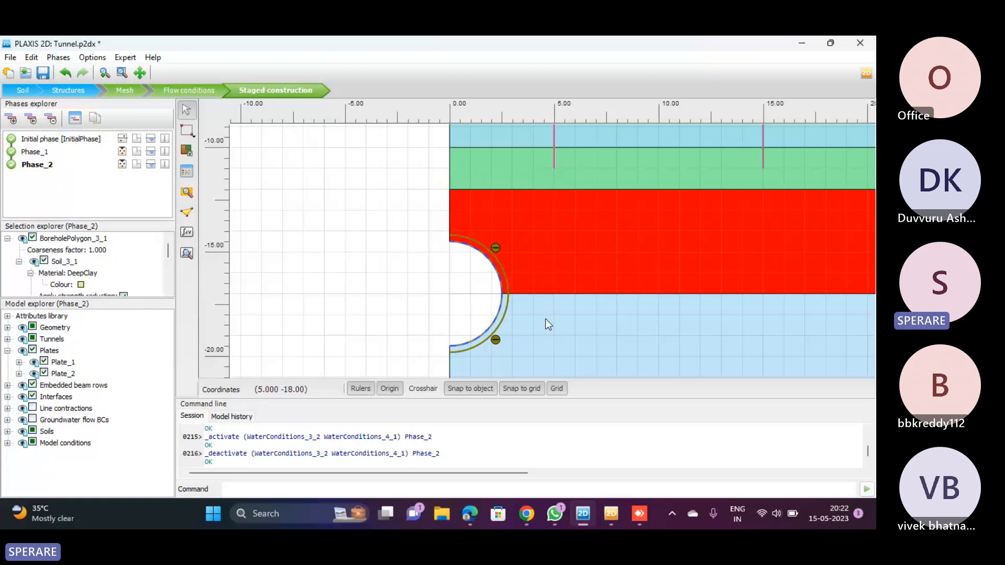
click(545, 319)
scroll(411, 256, down, 6)
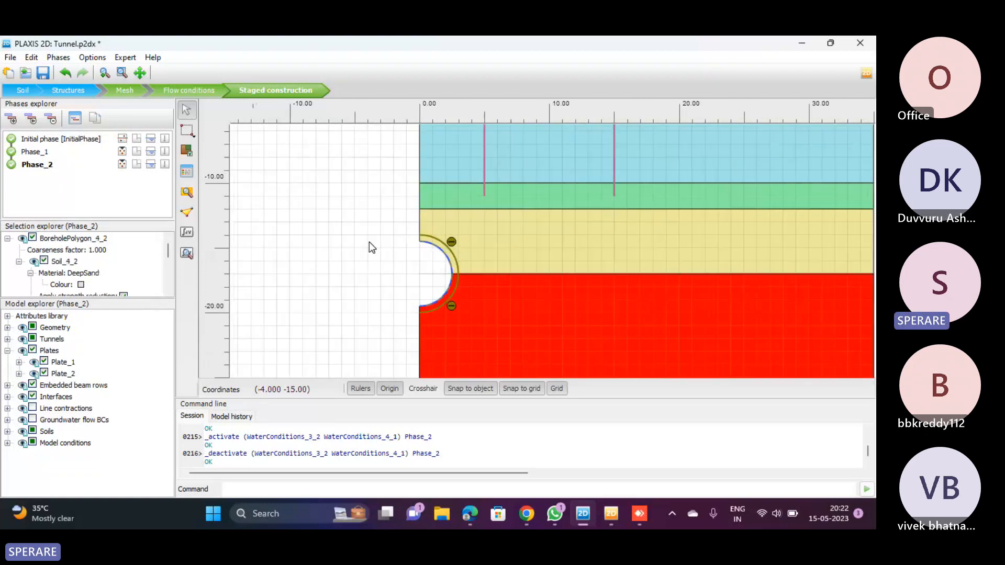
scroll(406, 220, up, 2)
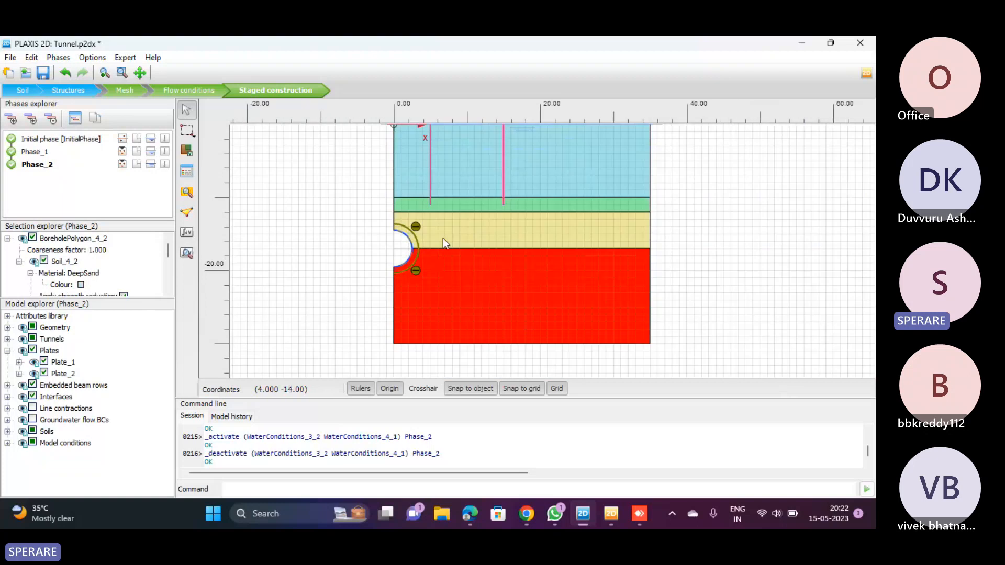
click(446, 237)
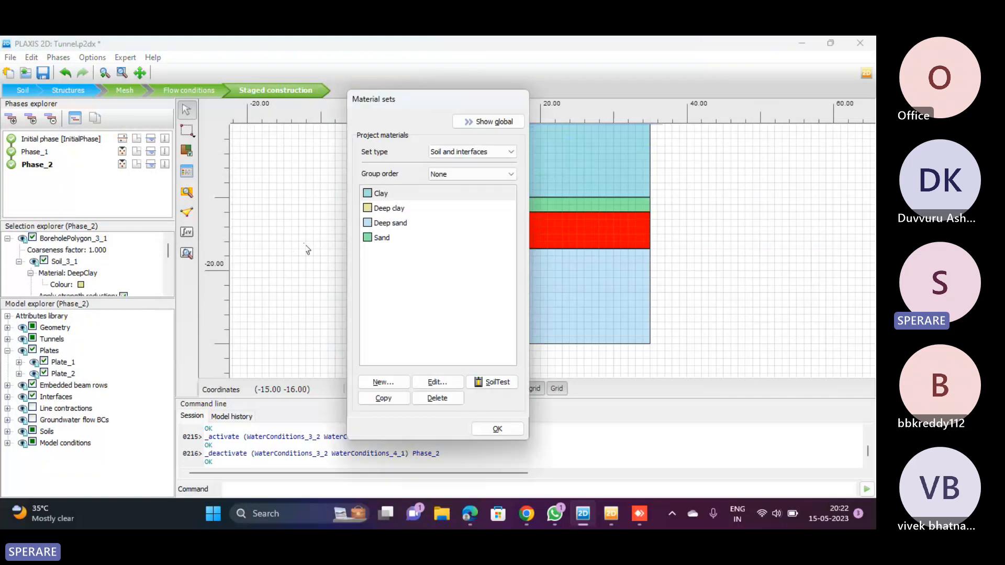
click(400, 211)
click(443, 384)
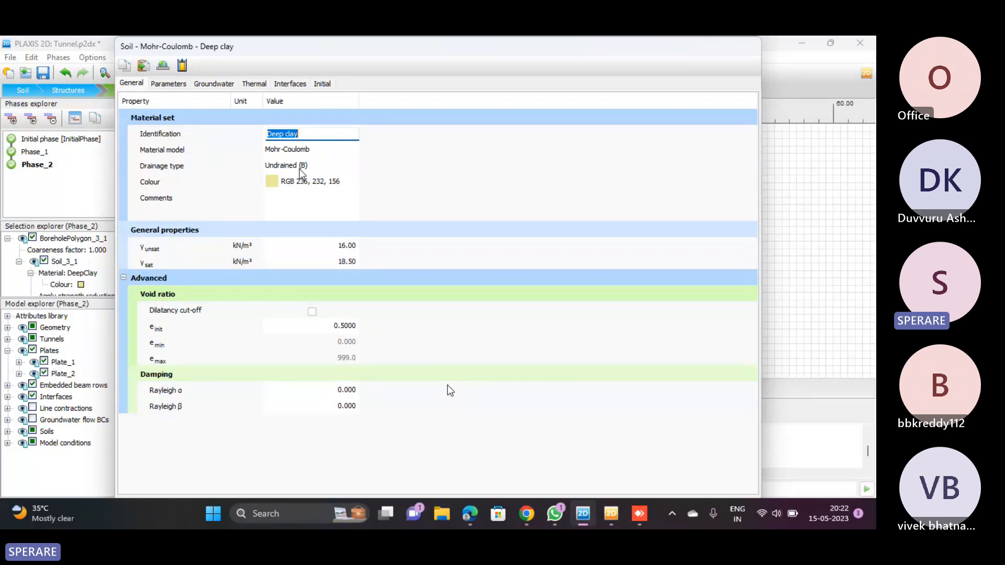
Read the Undrained (B) description for the Deep clay drainage type, highlighting its closing words on the phreatic surface
click(168, 84)
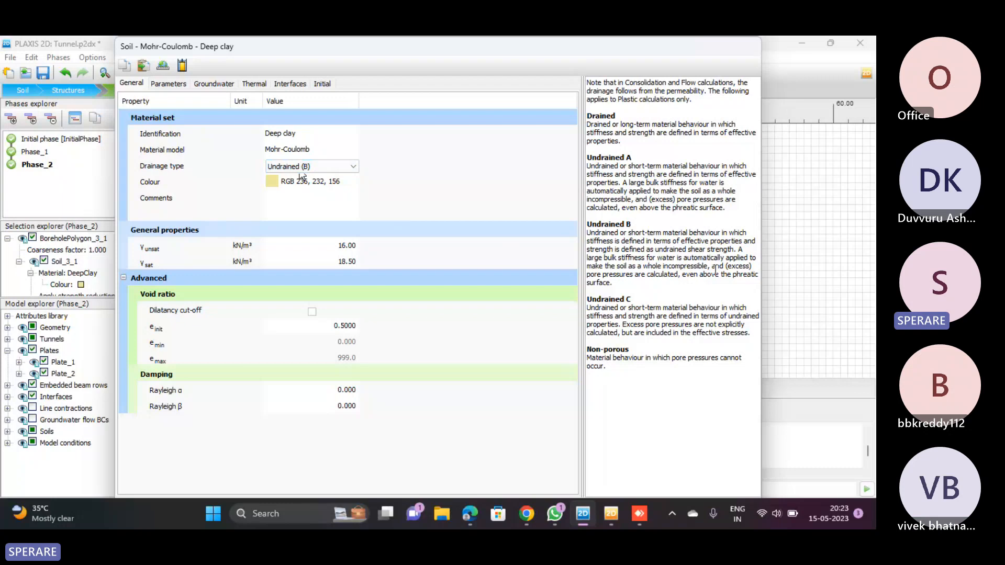
drag(650, 275, 747, 285)
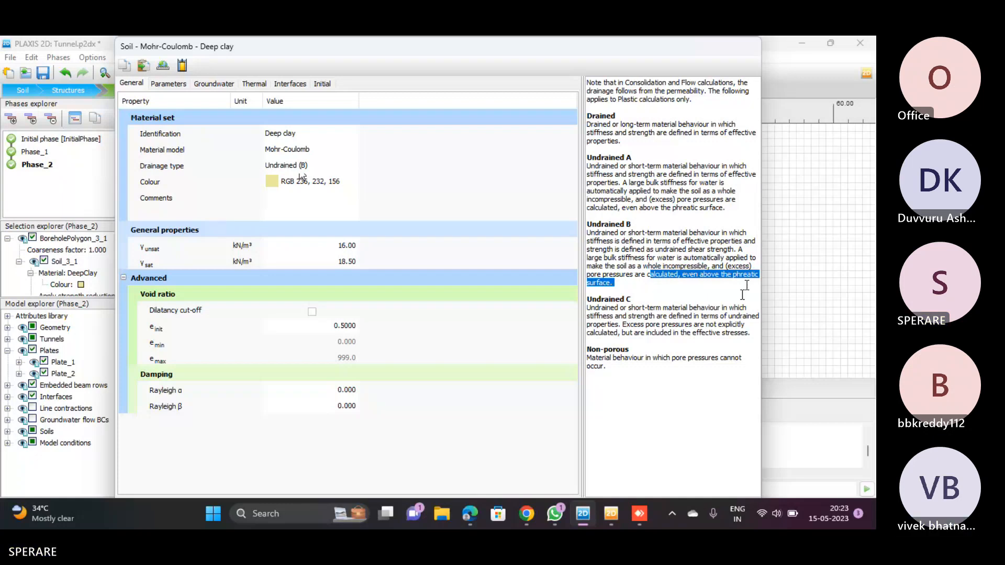
drag(412, 51, 467, 102)
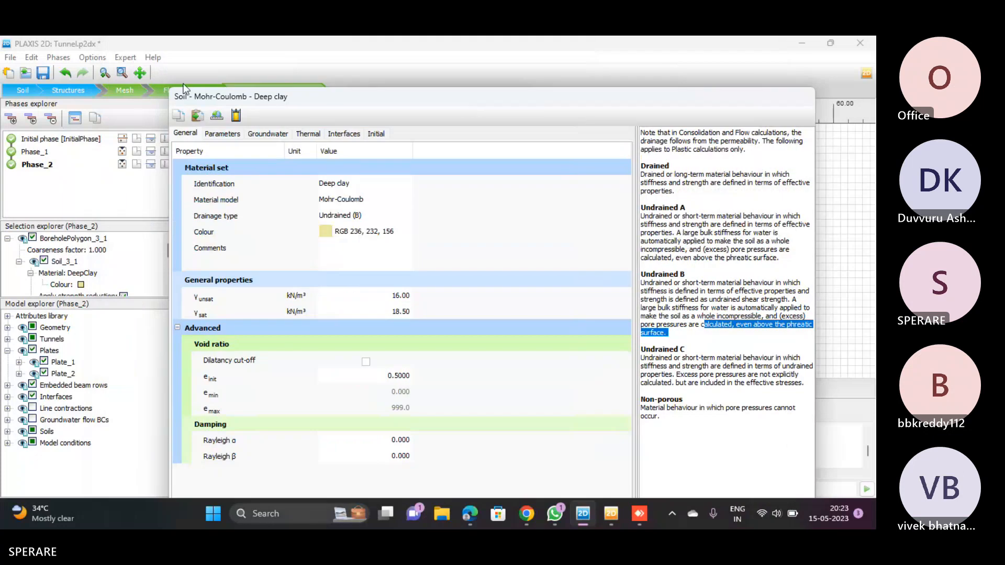
Close the Deep clay properties and the material sets list, and clear the soil layer selection in the model
drag(185, 89, 376, 174)
drag(485, 165, 258, 74)
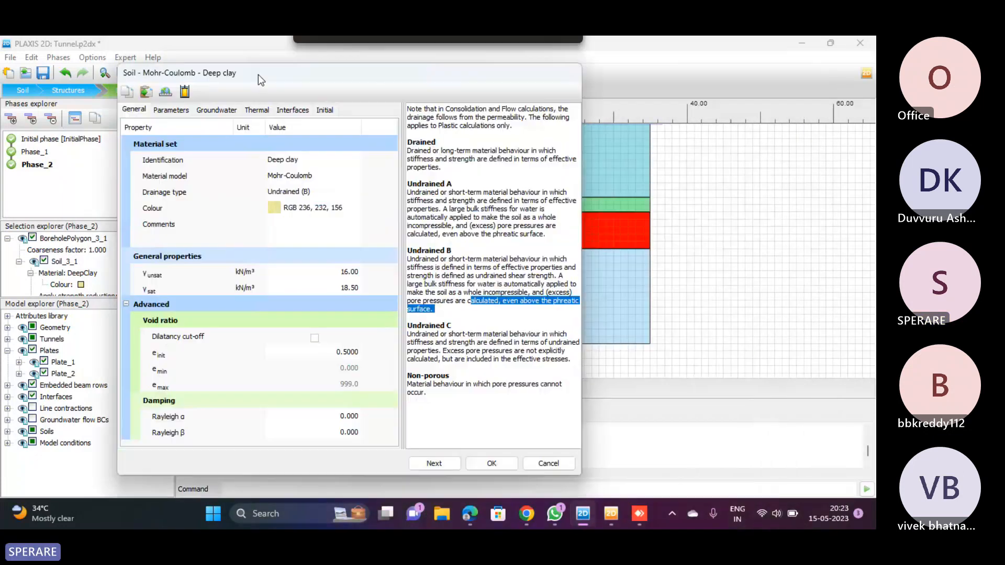
click(495, 467)
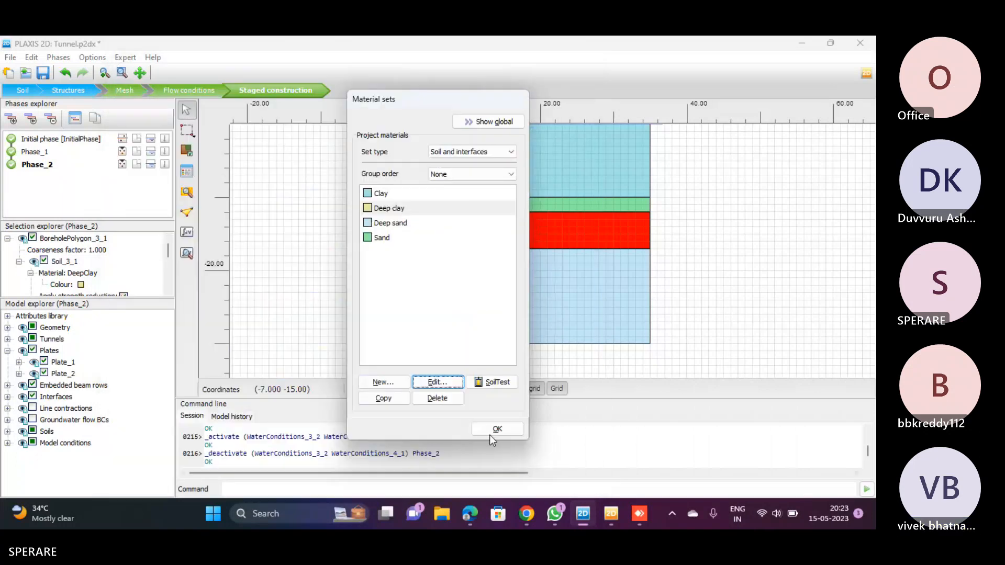
click(494, 430)
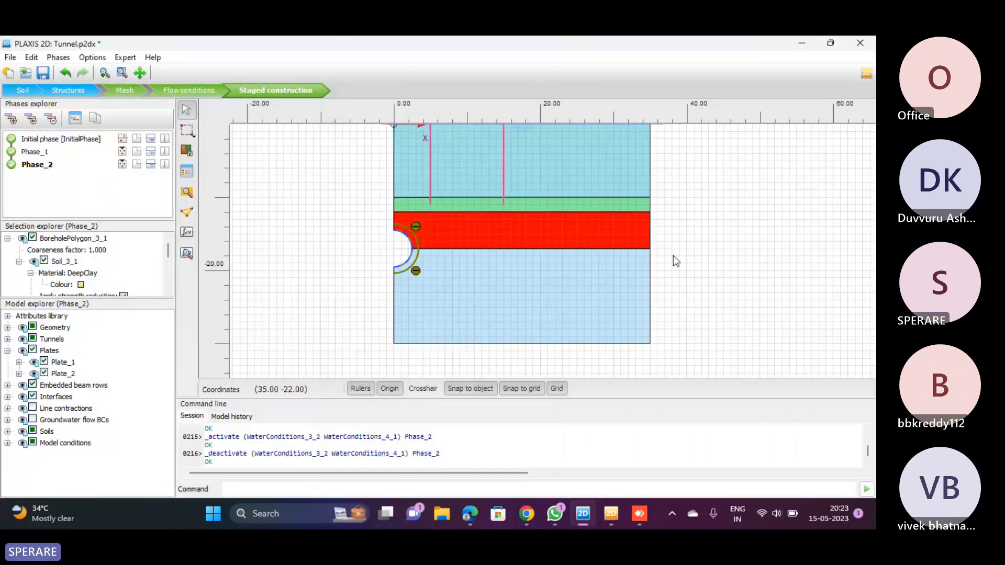
click(702, 235)
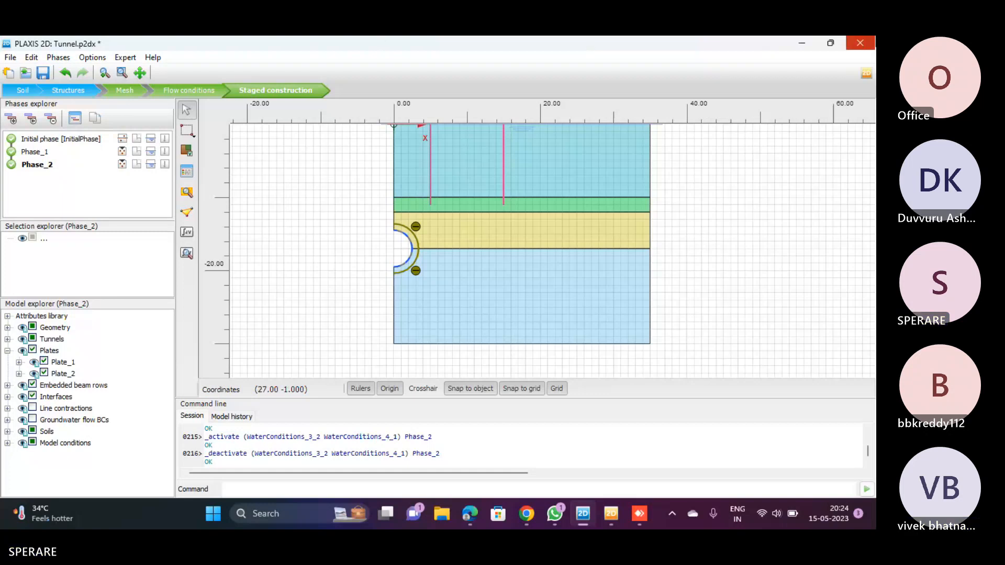
Start a new, untitled PLAXIS 2D project without saving the Tunnel model
click(10, 74)
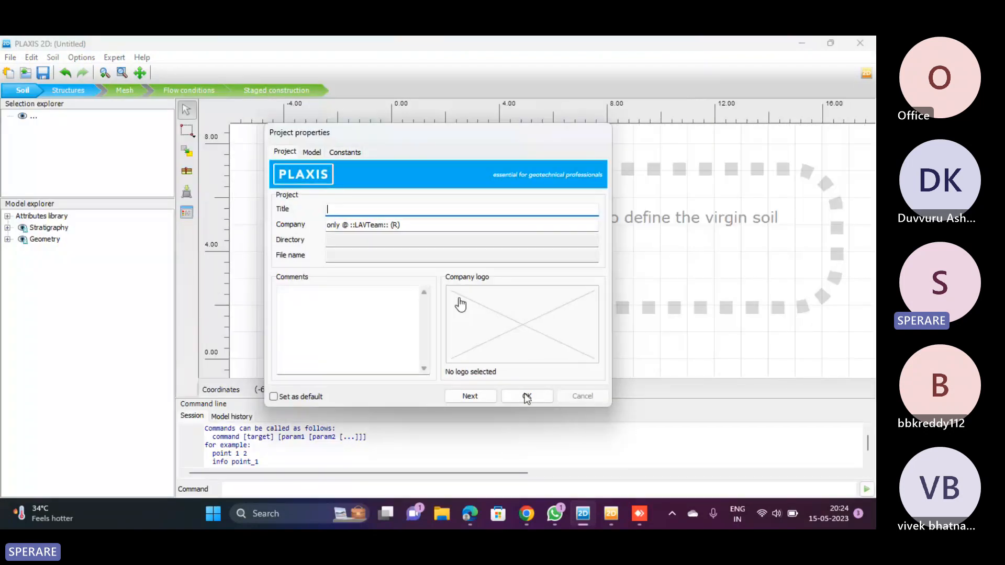
click(525, 397)
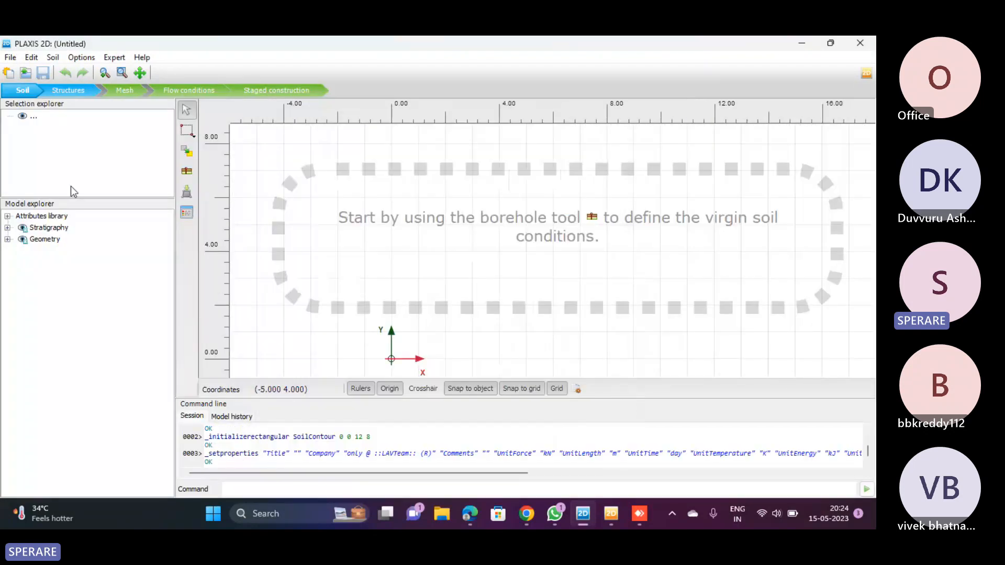
click(10, 57)
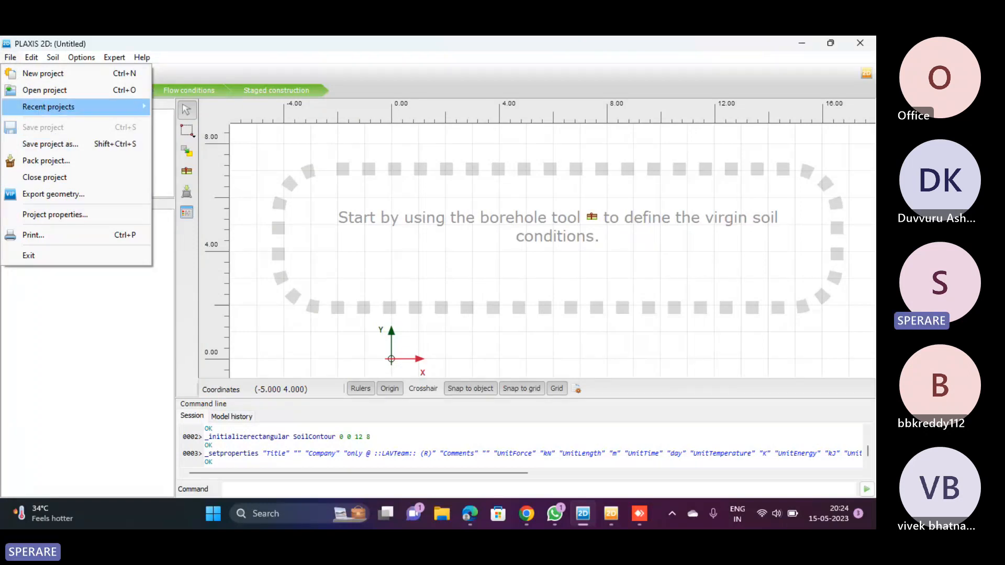
mouse_move(129, 110)
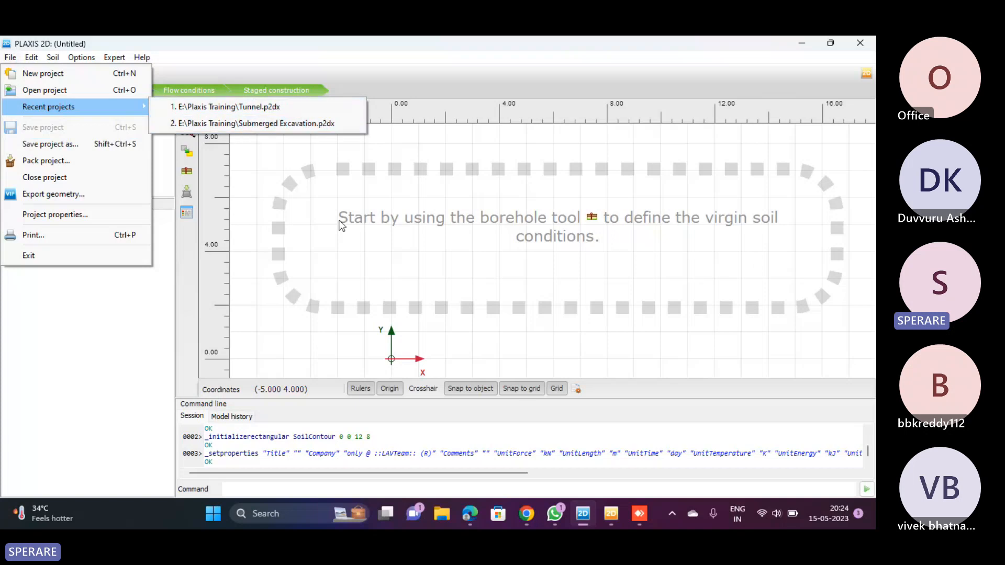
click(526, 276)
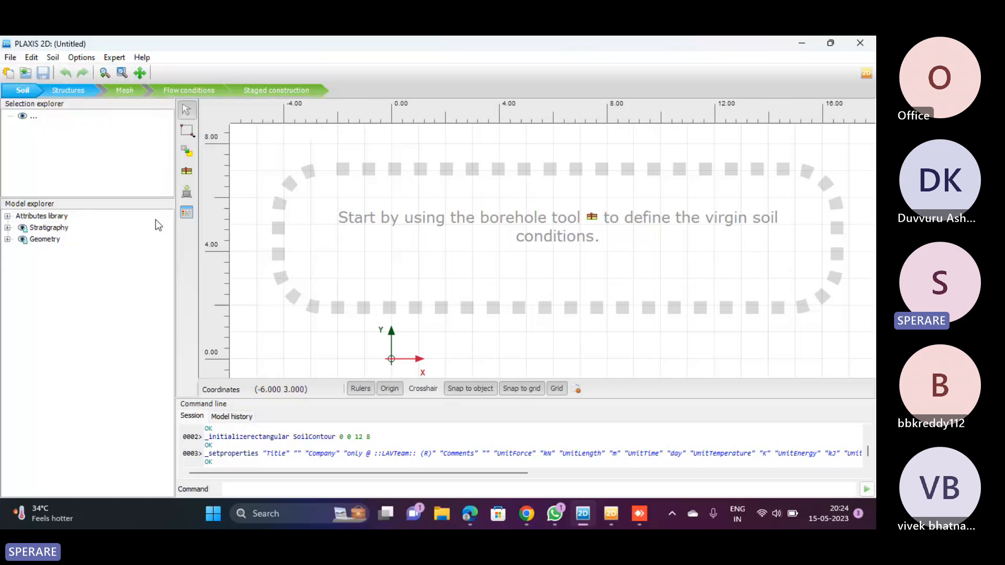
click(24, 71)
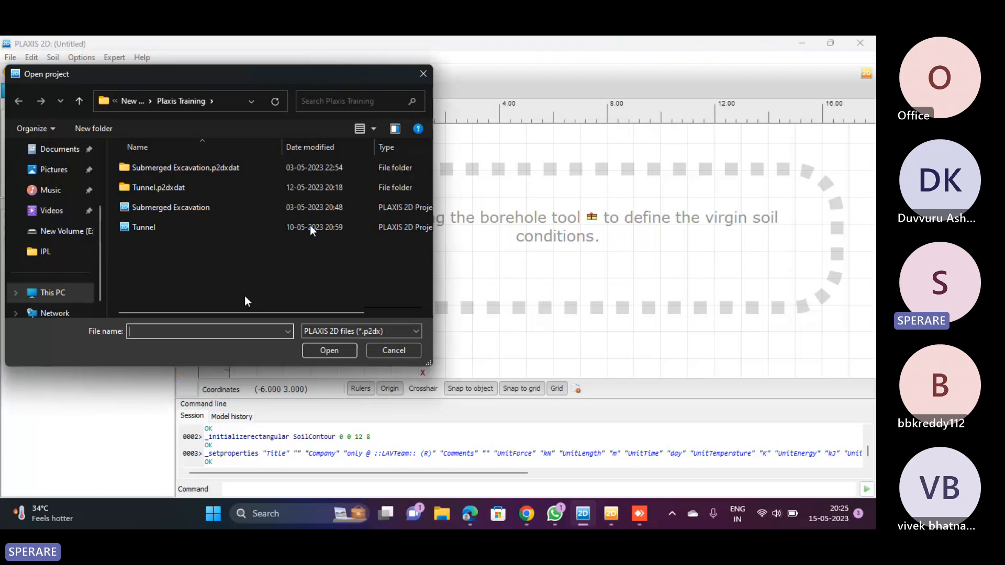
click(423, 73)
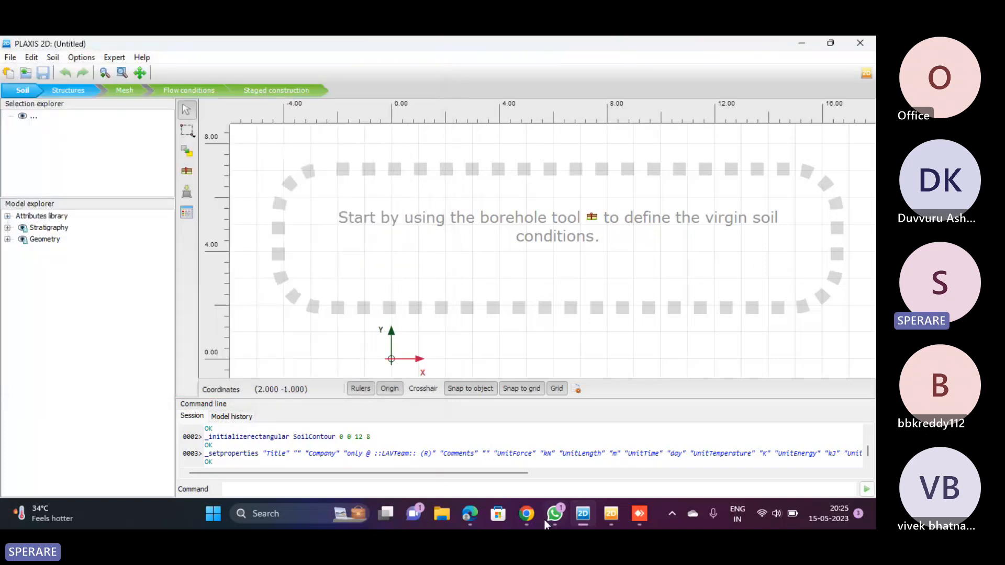
Switch to Chrome, open the Plaxis Training March 2023 board and open issue 179, PLAXIS 2D Tutorial 08: Construction of a road embankment
click(533, 526)
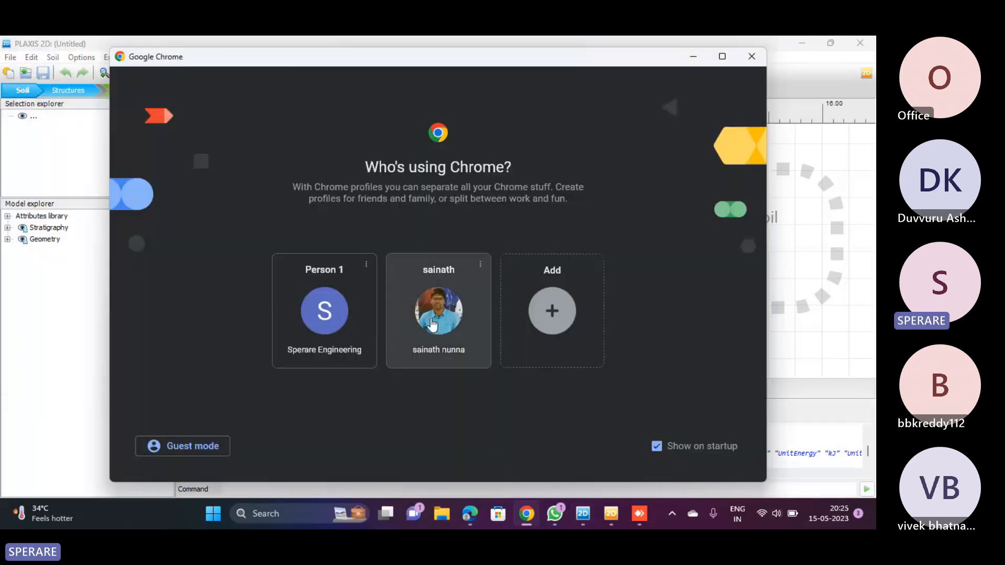
click(323, 312)
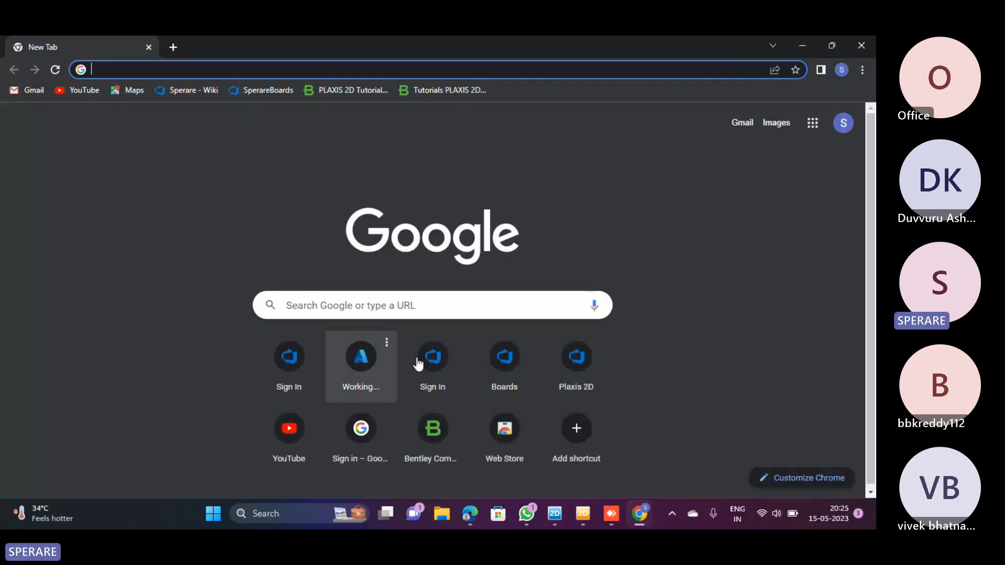
click(497, 362)
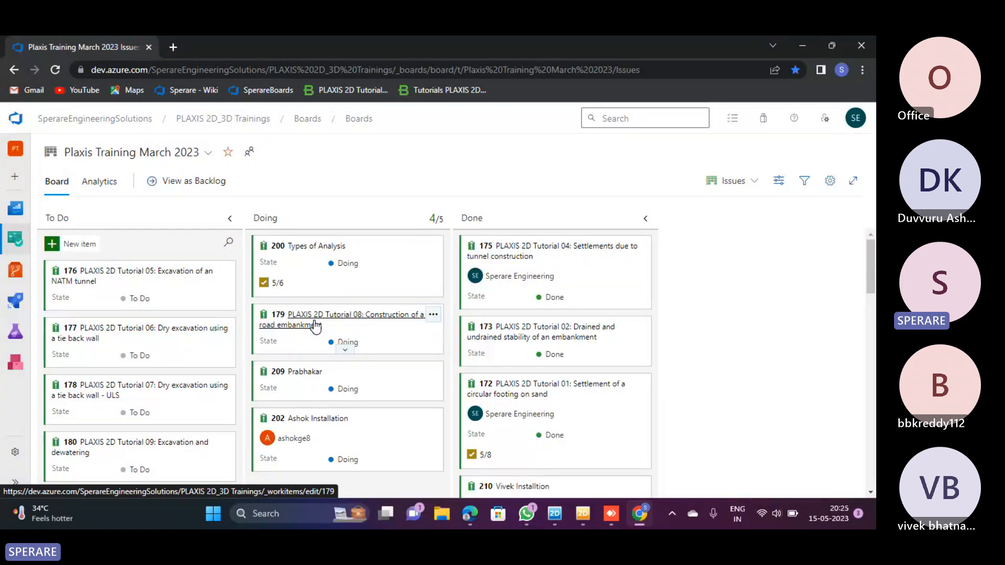
click(315, 325)
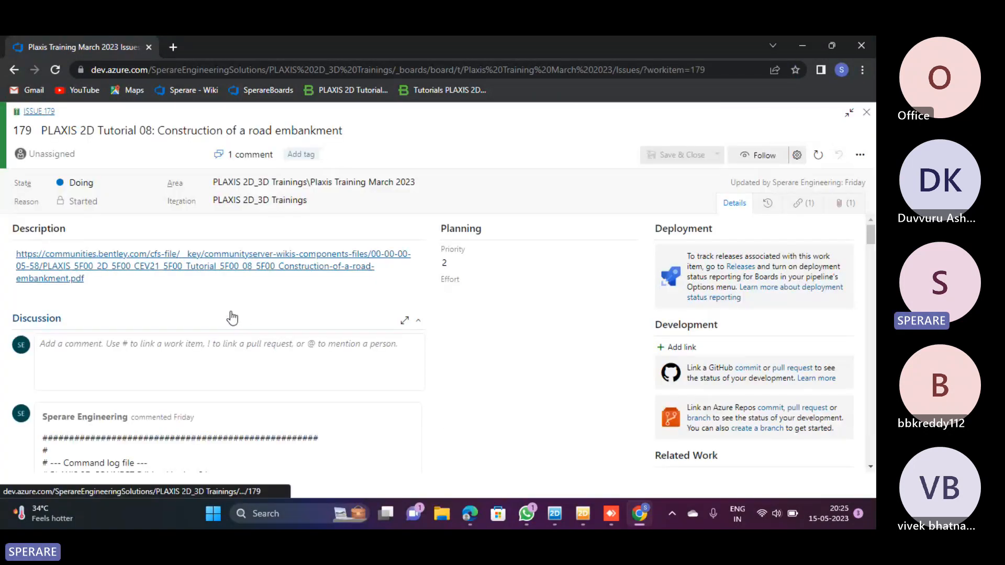
scroll(232, 318, down, 3)
scroll(300, 311, up, 1)
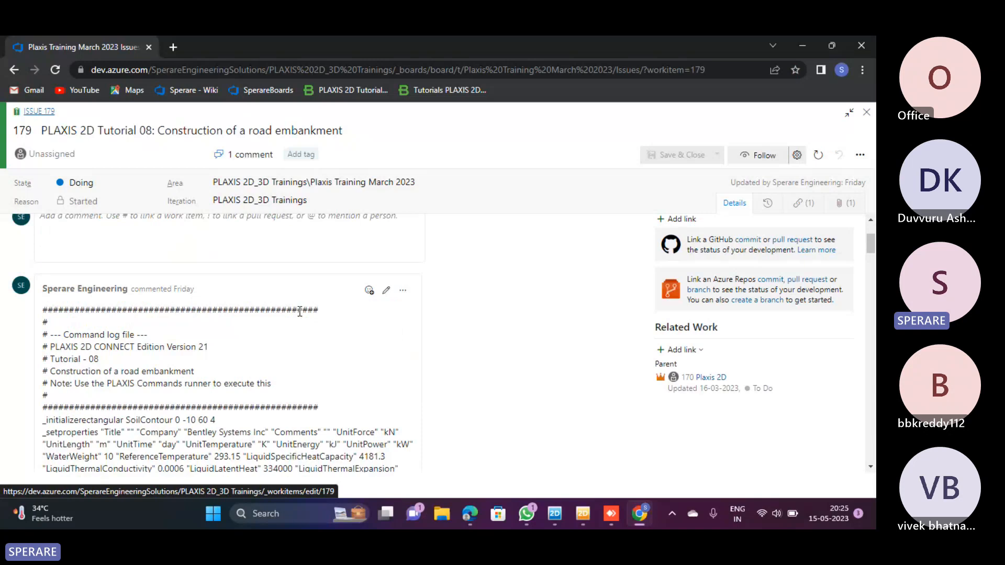
Open the Tutorial 08 command log comment for editing and copy its entire text
click(386, 291)
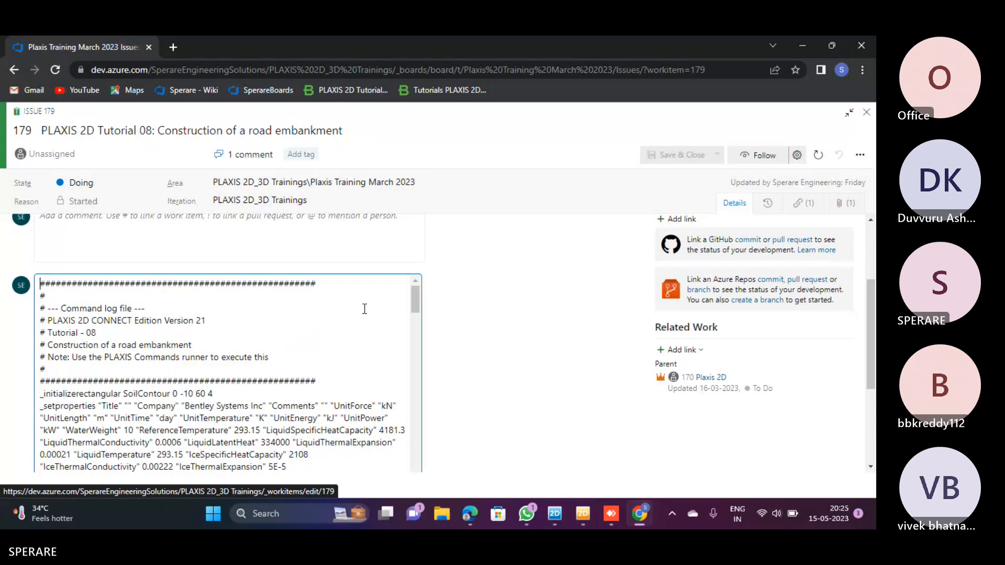
key(ctrl+a)
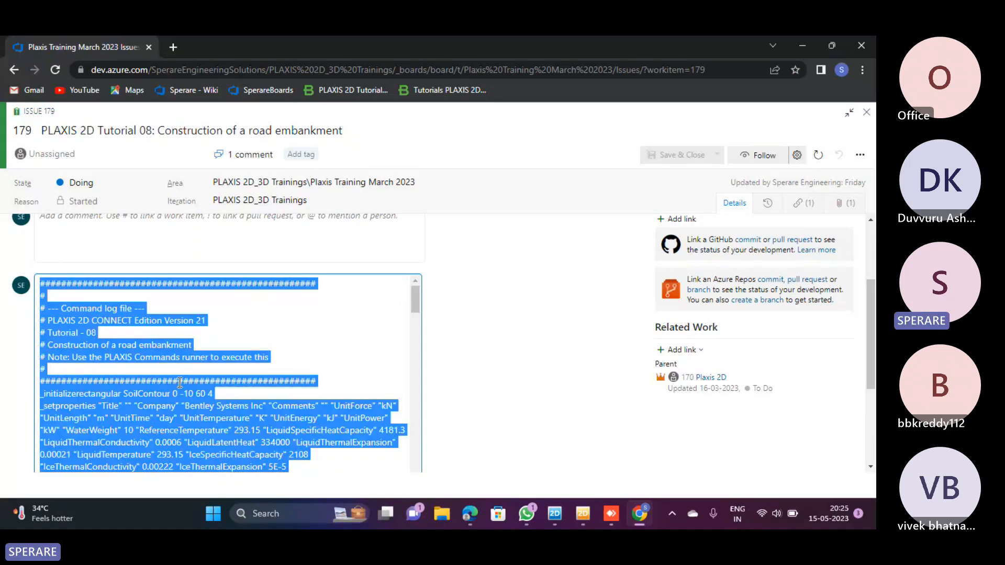
click(513, 337)
scroll(513, 339, down, 3)
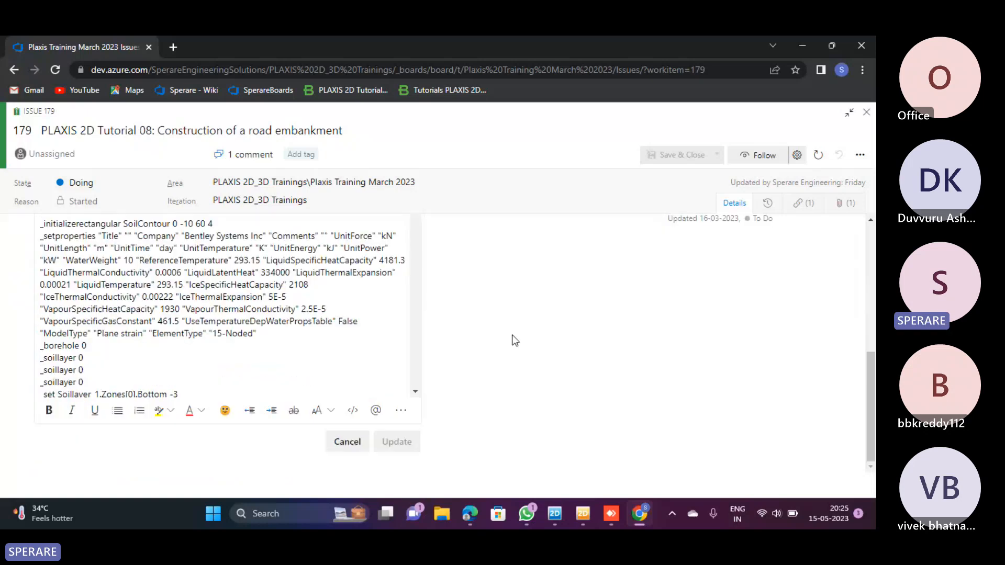
Switch to the untitled PLAXIS 2D project, open the Commands runner and paste the copied command log into it
click(555, 515)
click(579, 515)
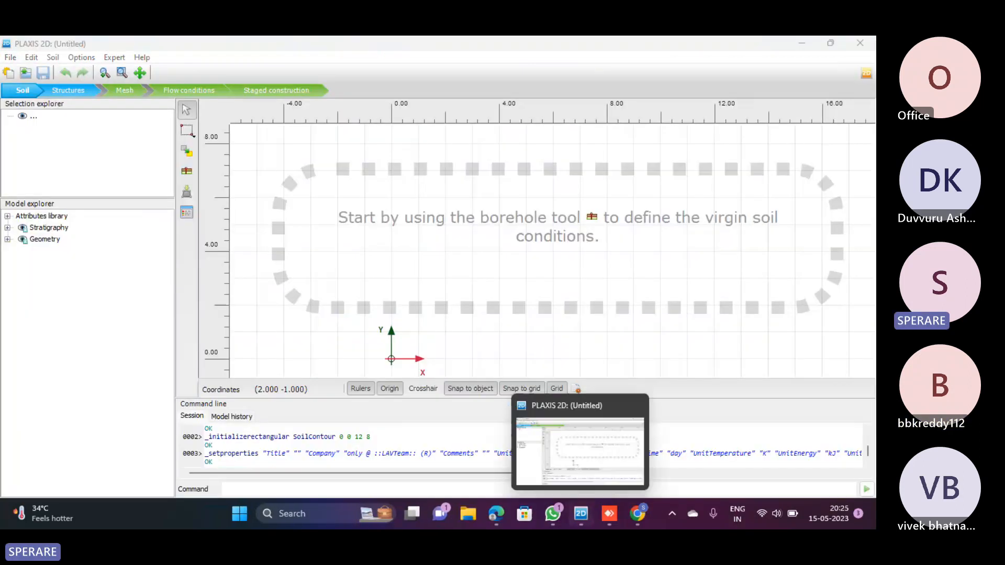
click(10, 57)
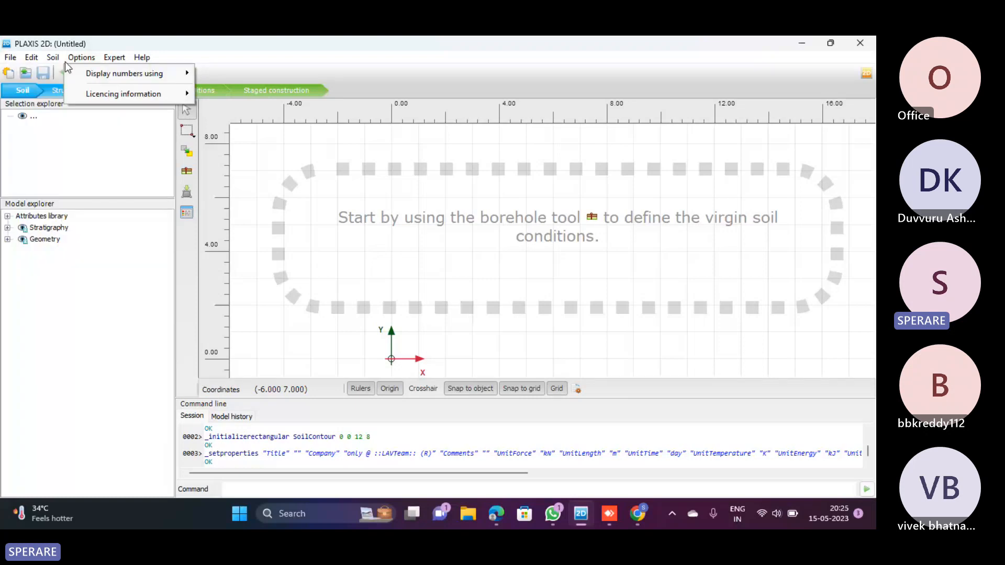
mouse_move(115, 57)
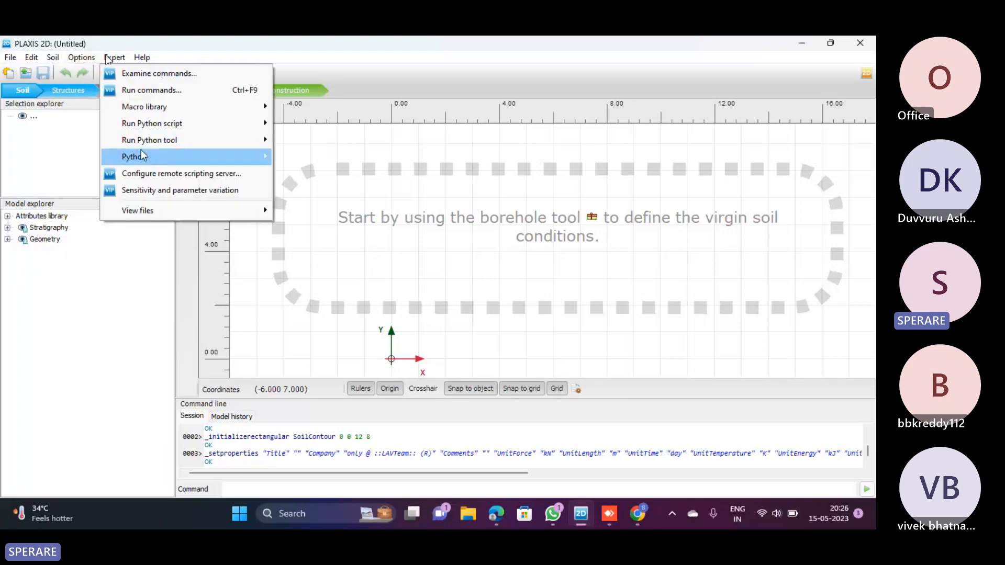
click(151, 90)
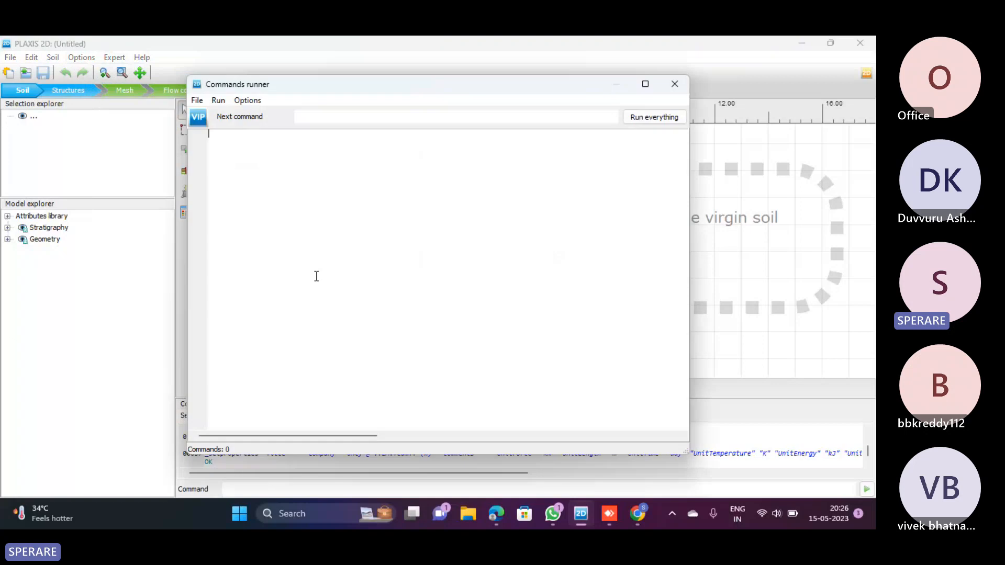
key(ctrl+v)
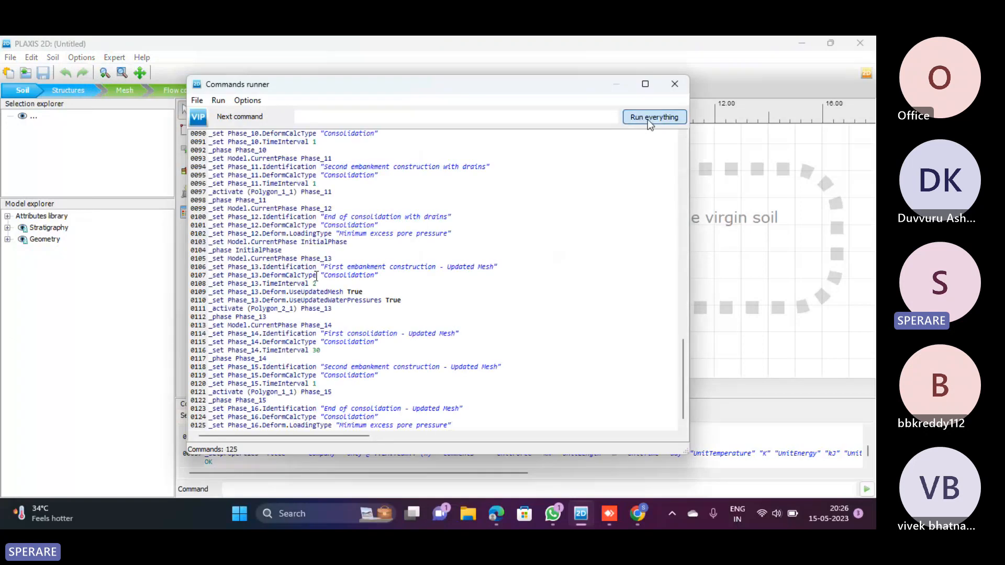
Run all the pasted commands to build the road embankment model, accepting the PLAXIS disclaimer and closing the news feed during the run
click(653, 118)
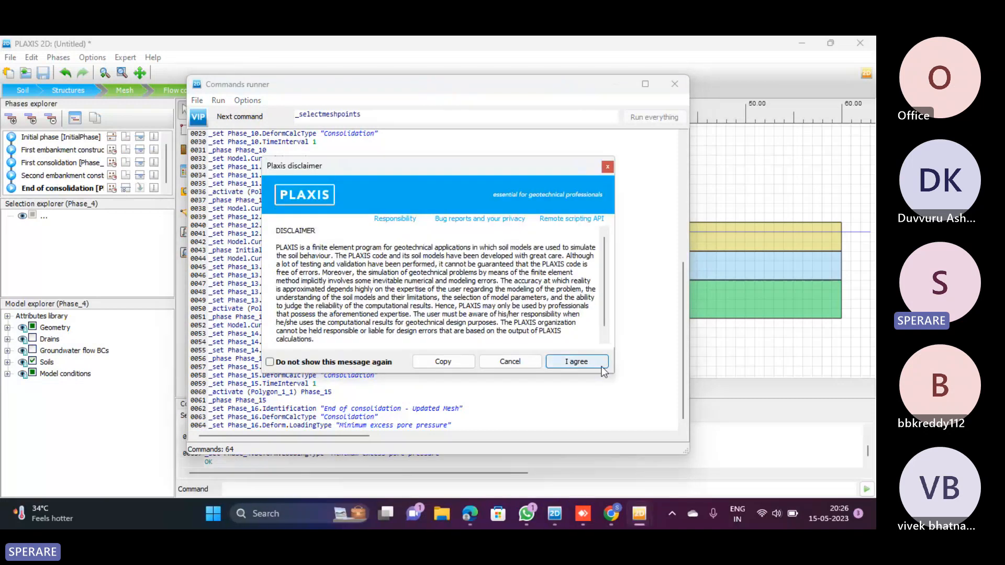
click(601, 366)
click(468, 367)
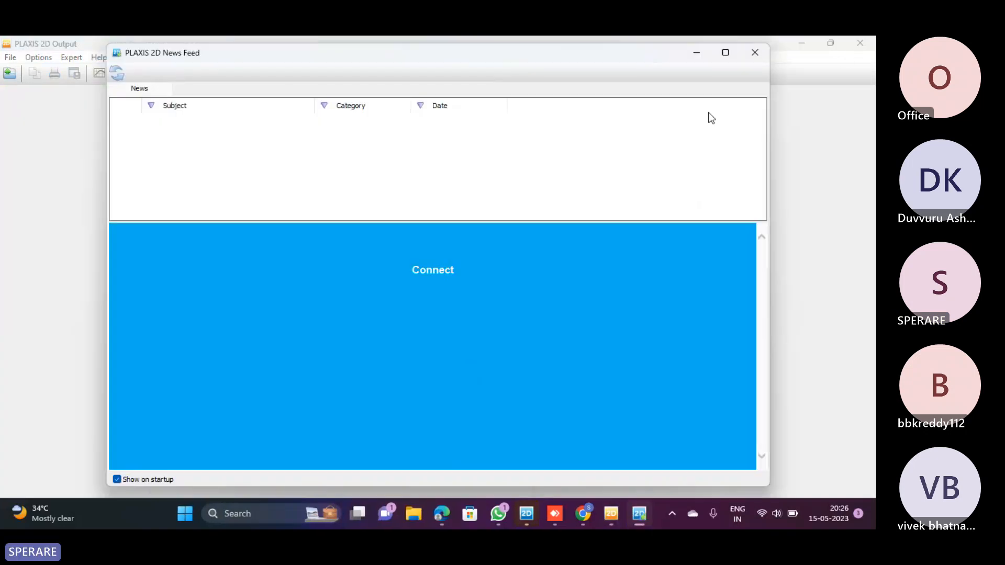
click(754, 51)
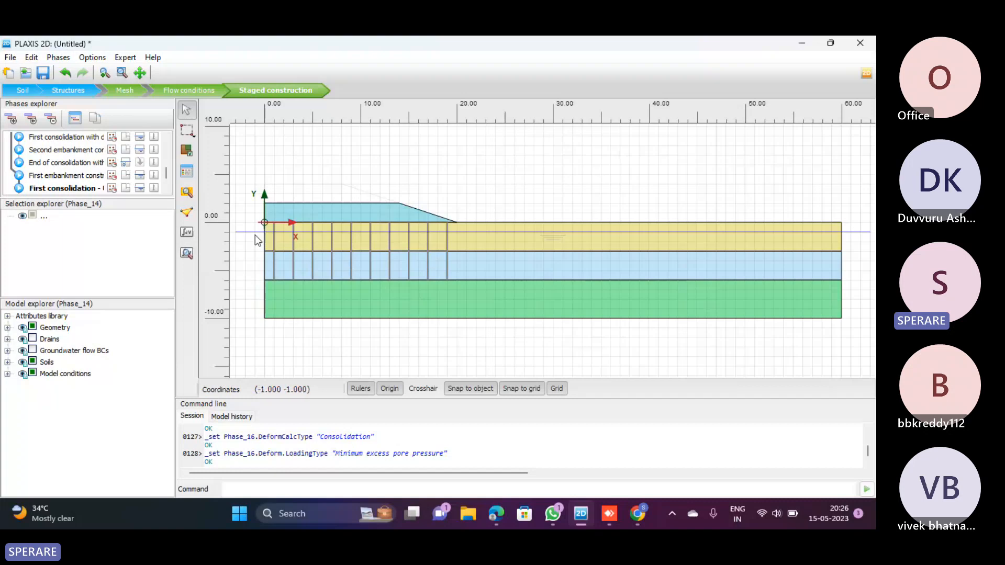
Examine the embankment and drains, return to issue 179 in Chrome to review its discussion, and look over the training board
scroll(255, 234, up, 2)
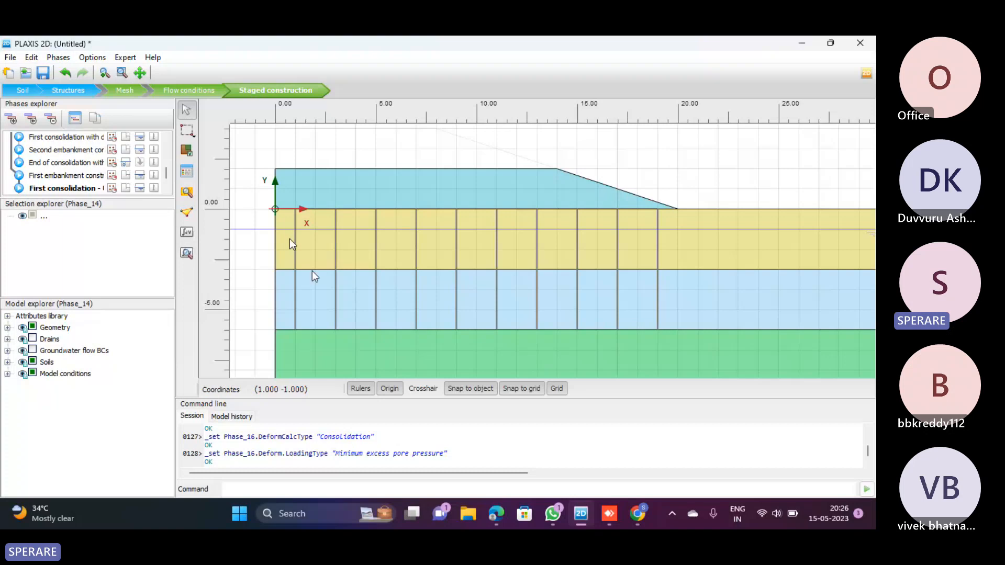
click(494, 519)
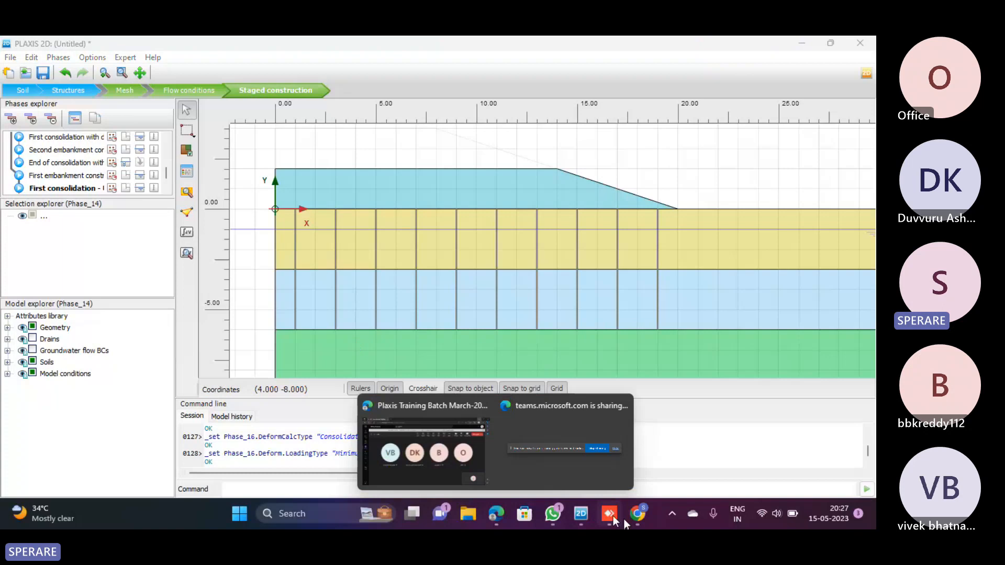
click(637, 513)
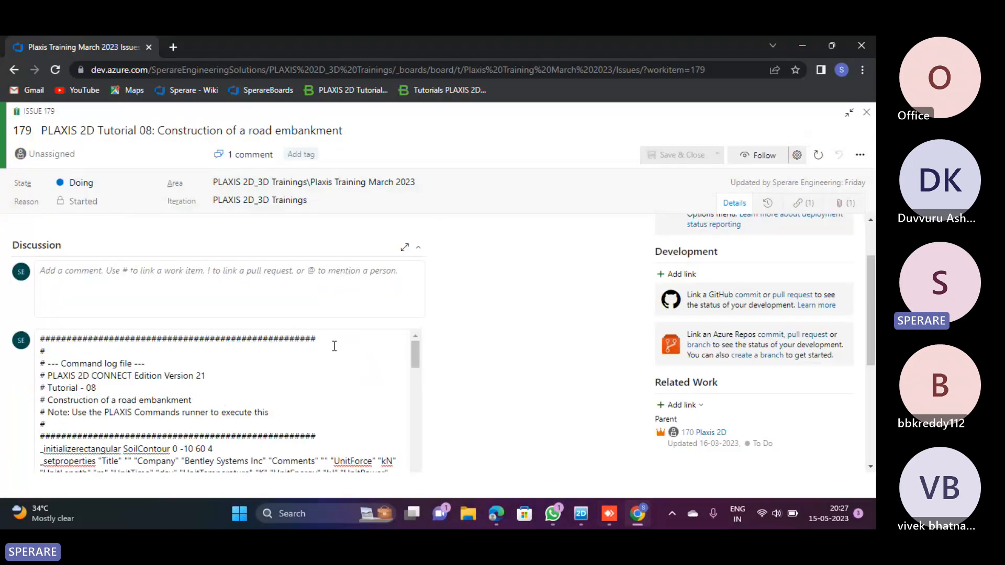
scroll(334, 346, up, 2)
click(78, 365)
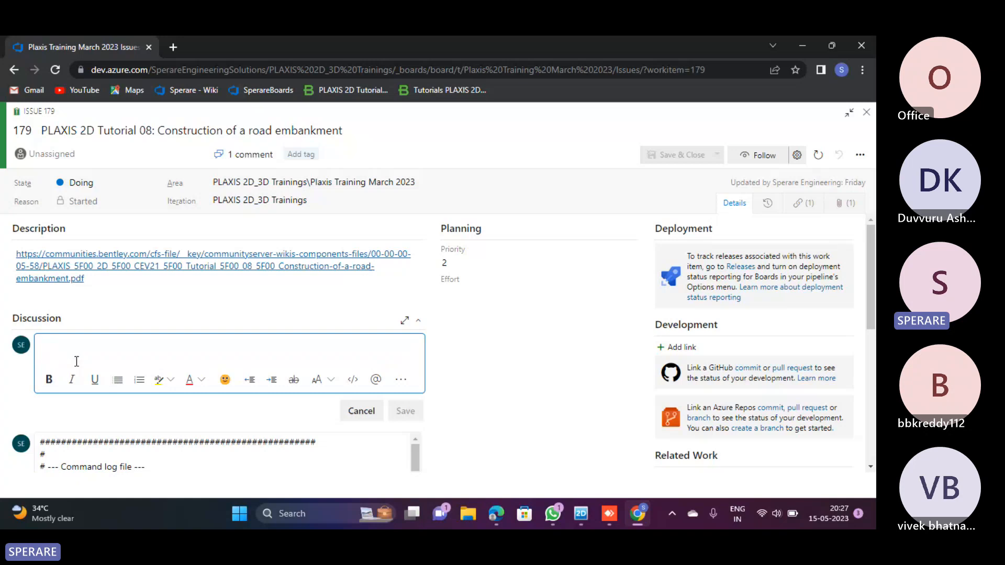
scroll(77, 361, down, 5)
scroll(77, 362, up, 5)
click(866, 112)
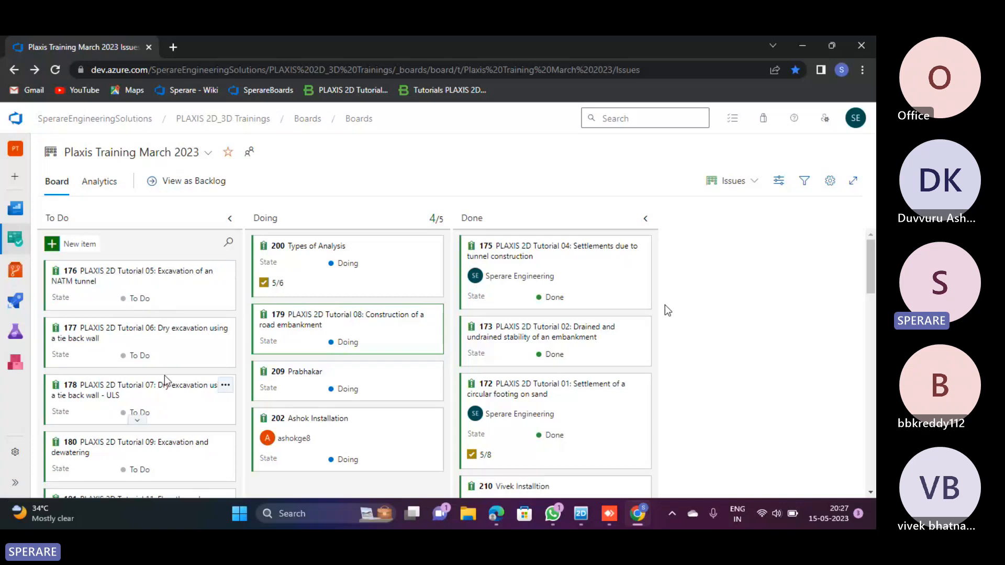
scroll(167, 393, down, 2)
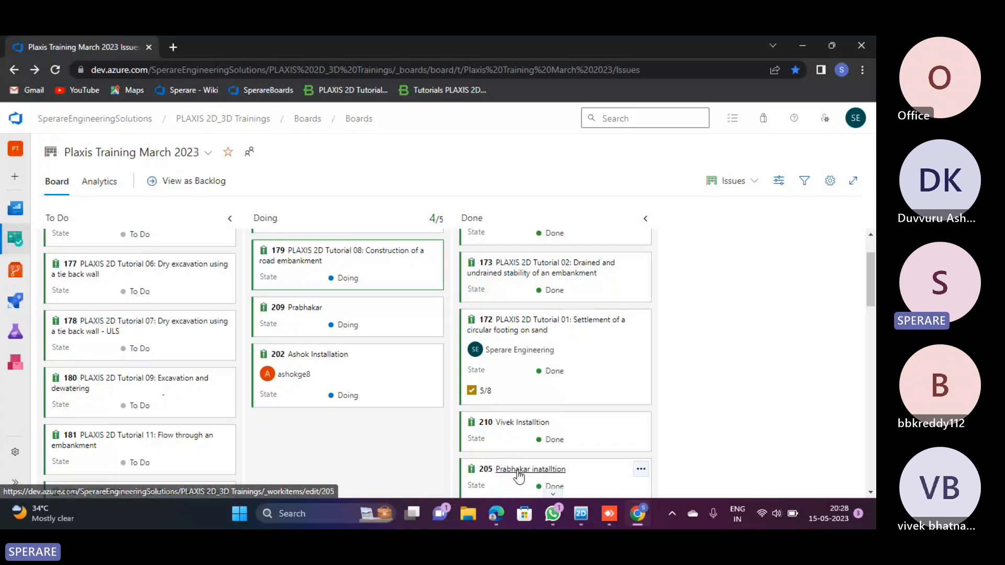
Switch to PLAXIS 2D, select the embankment polygon and review the available water condition options for its soil
scroll(409, 218, down, 4)
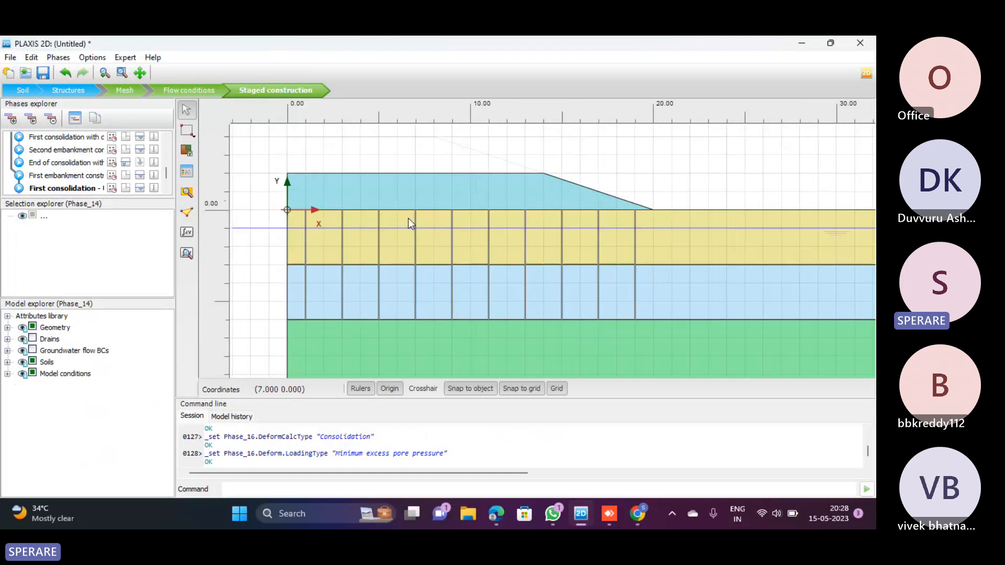
click(415, 208)
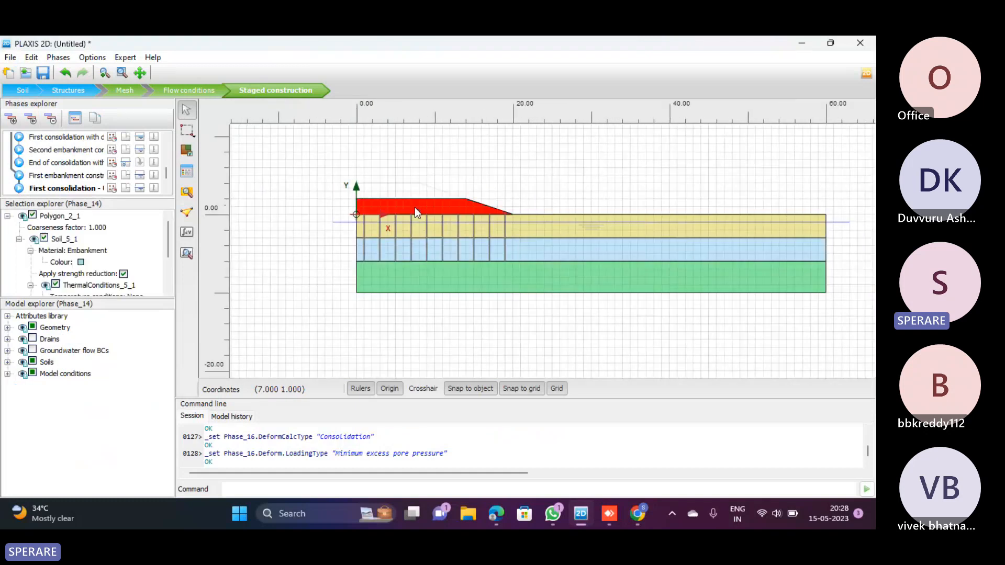
right_click(415, 207)
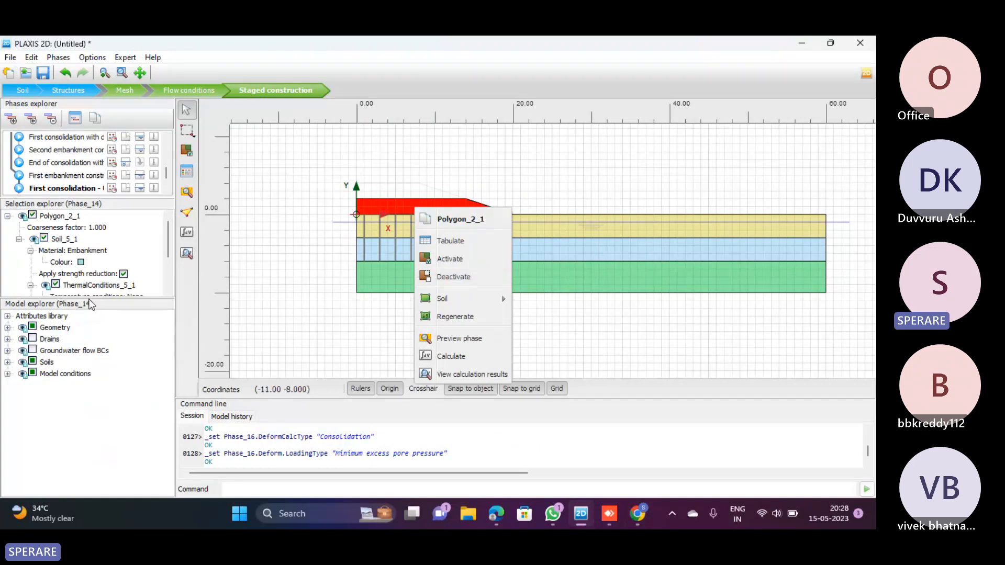
drag(90, 302, 94, 390)
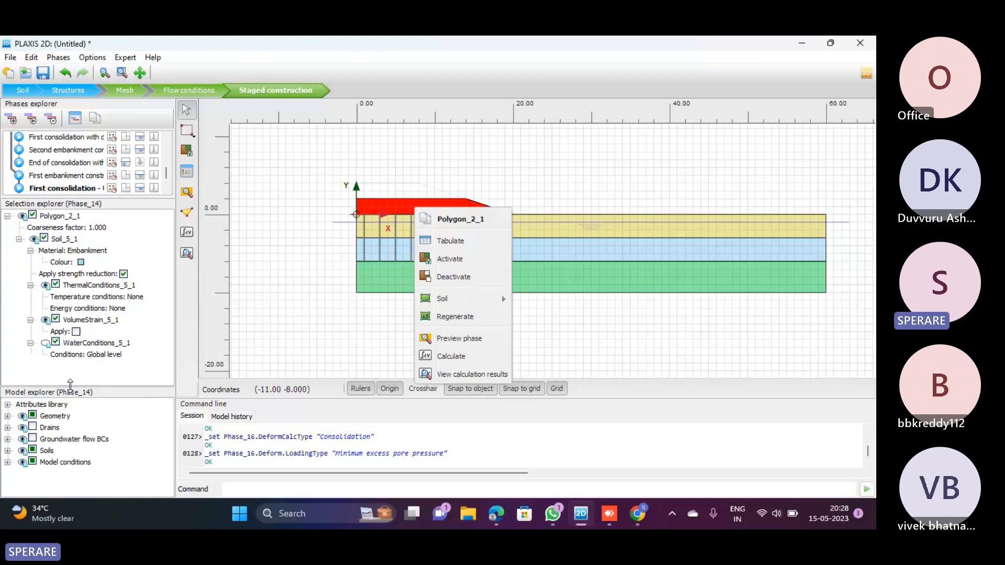
click(103, 357)
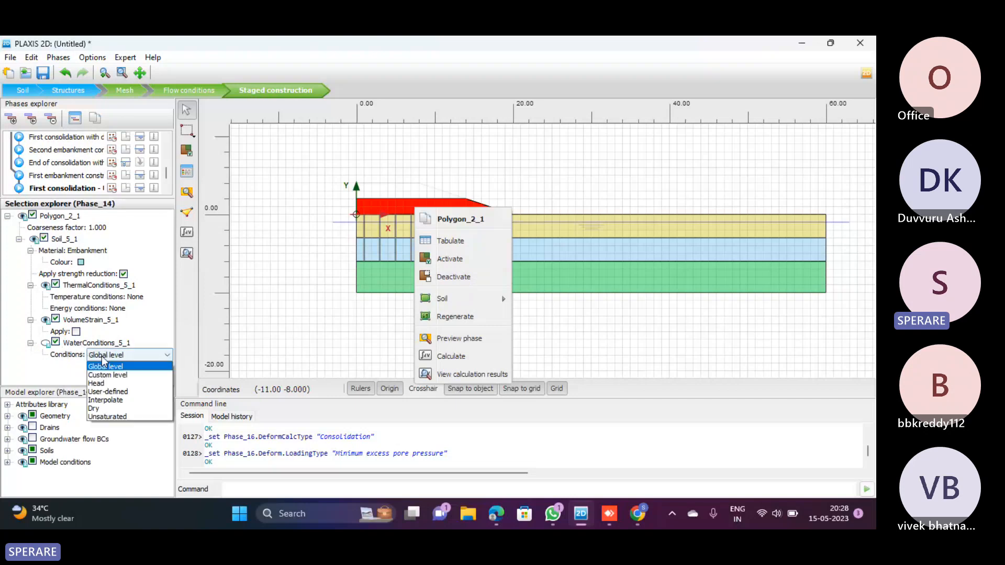
click(98, 409)
click(285, 307)
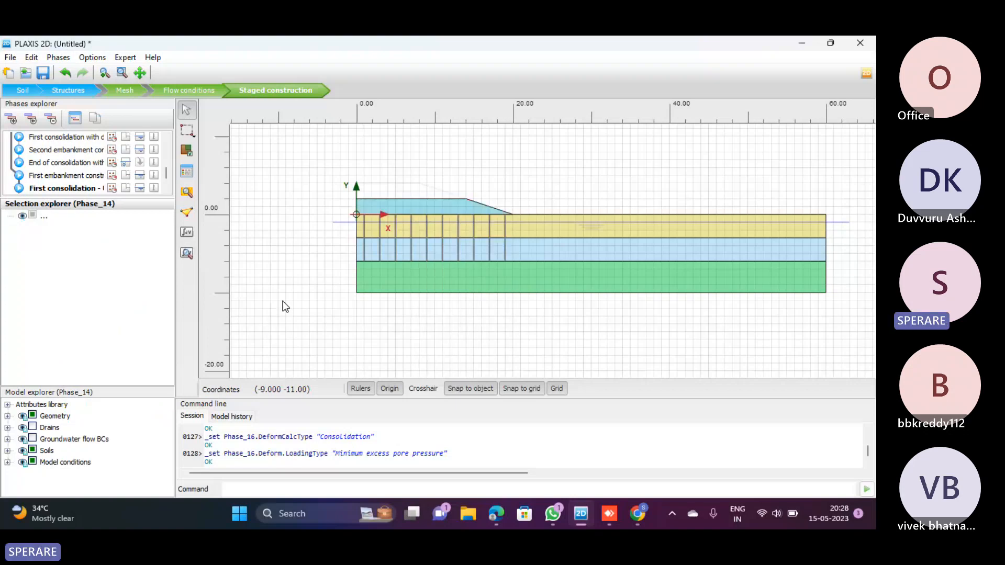
Return to the training board in Chrome and move the PLAXIS 2D Tutorial 05, 06, 07, 09 and 14 issues from To Do to Doing
key(alt+Tab)
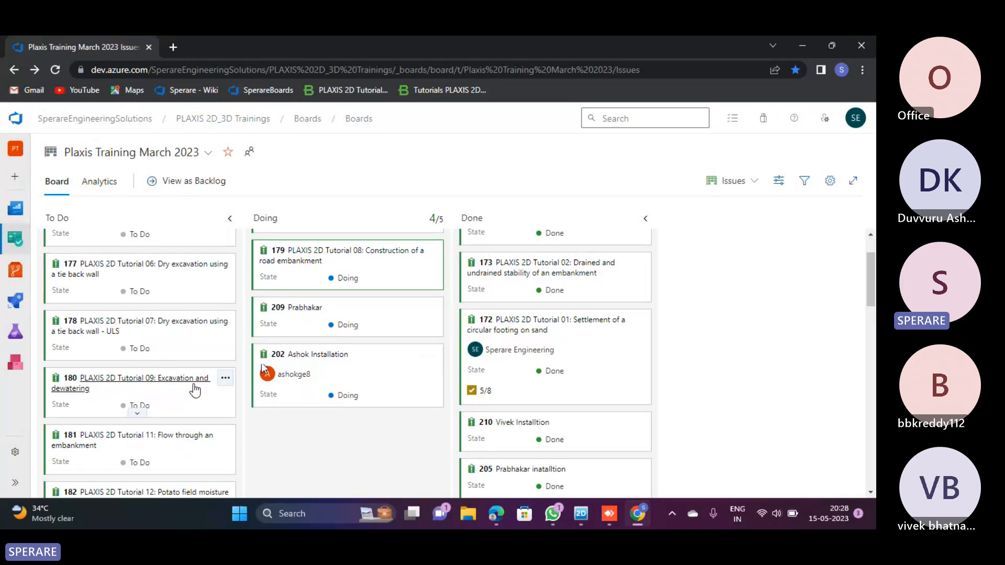
scroll(188, 387, down, 3)
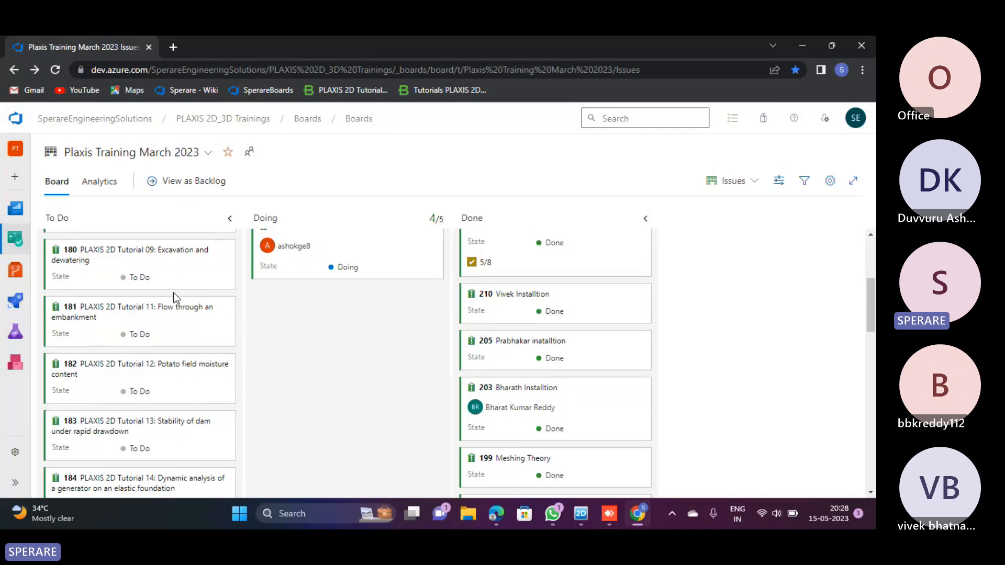
scroll(174, 293, up, 5)
drag(176, 288, 375, 327)
drag(168, 284, 366, 329)
drag(226, 299, 401, 349)
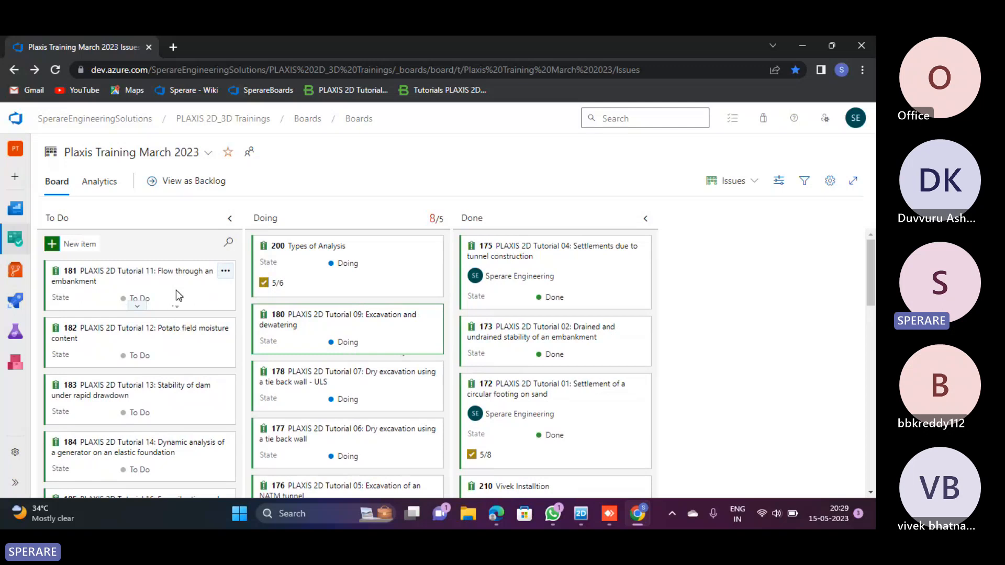
scroll(176, 293, down, 3)
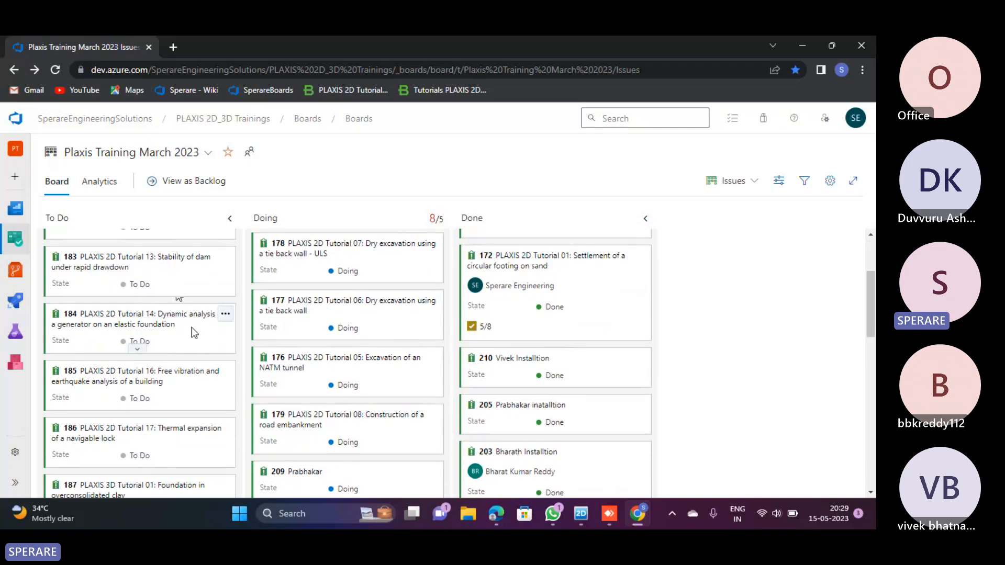
drag(195, 333, 398, 297)
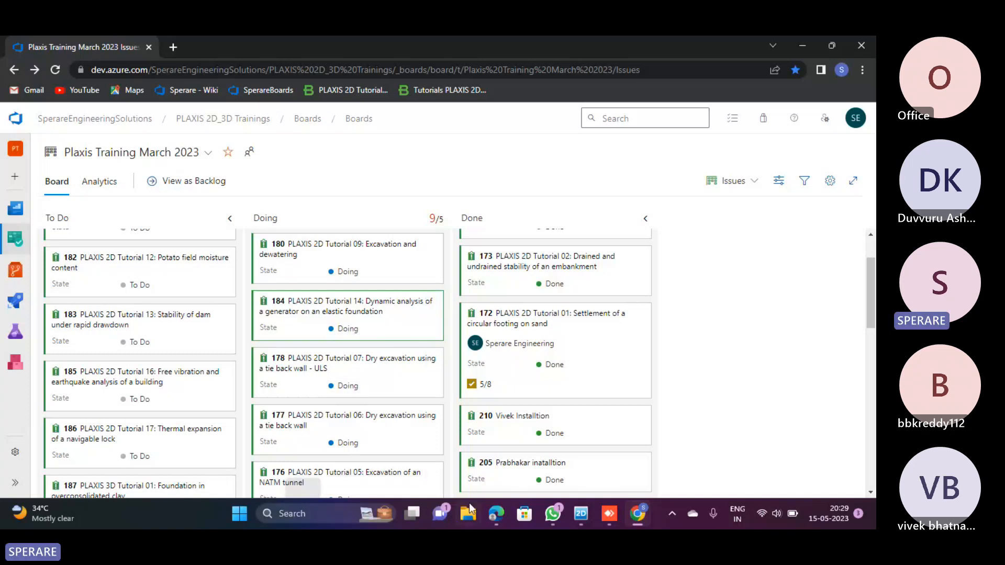
Open the recent PLAXIS OverView presentation from File Explorer in PowerPoint and browse its first slides
click(474, 521)
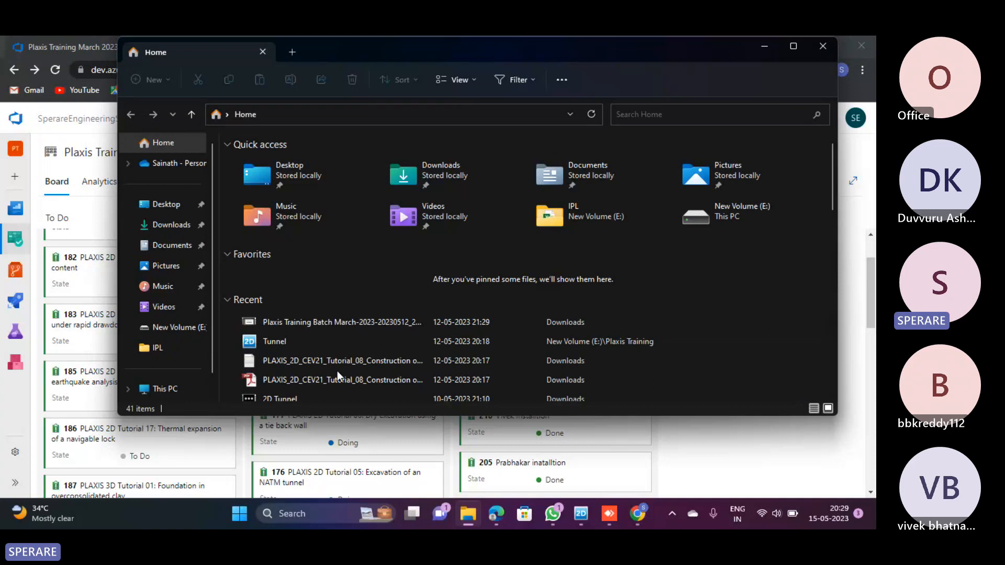
scroll(350, 343, down, 1)
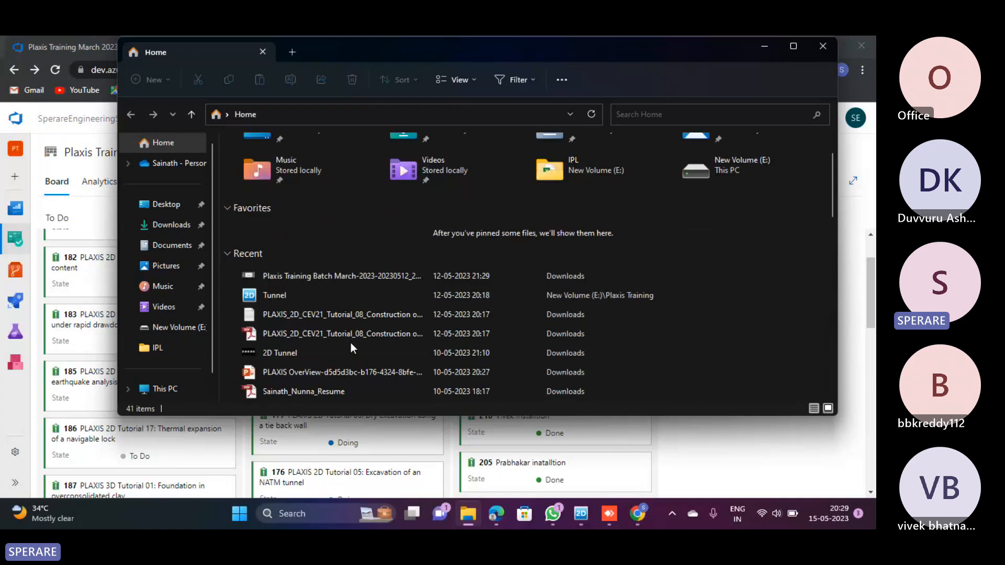
click(334, 373)
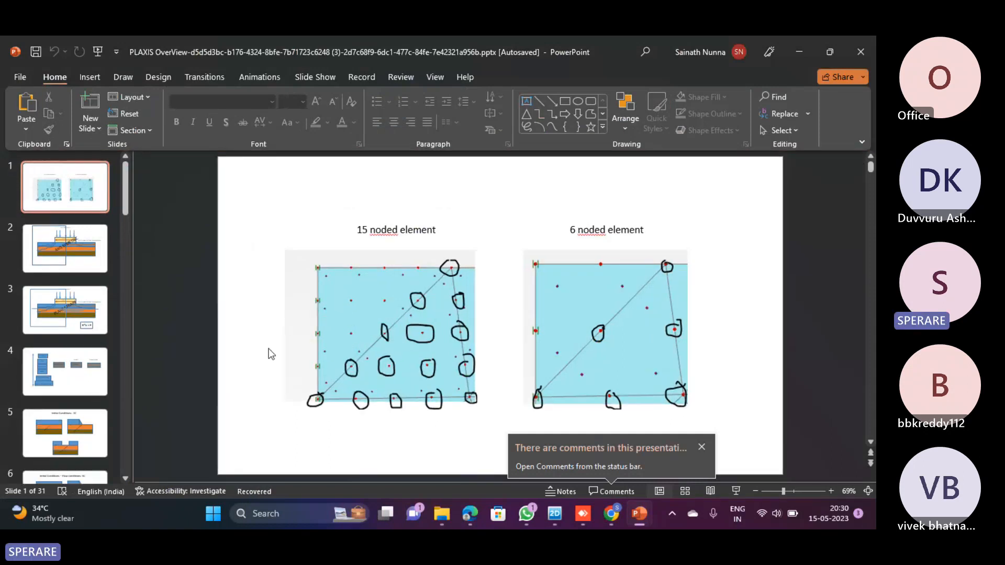
scroll(269, 352, down, 1)
scroll(81, 348, down, 7)
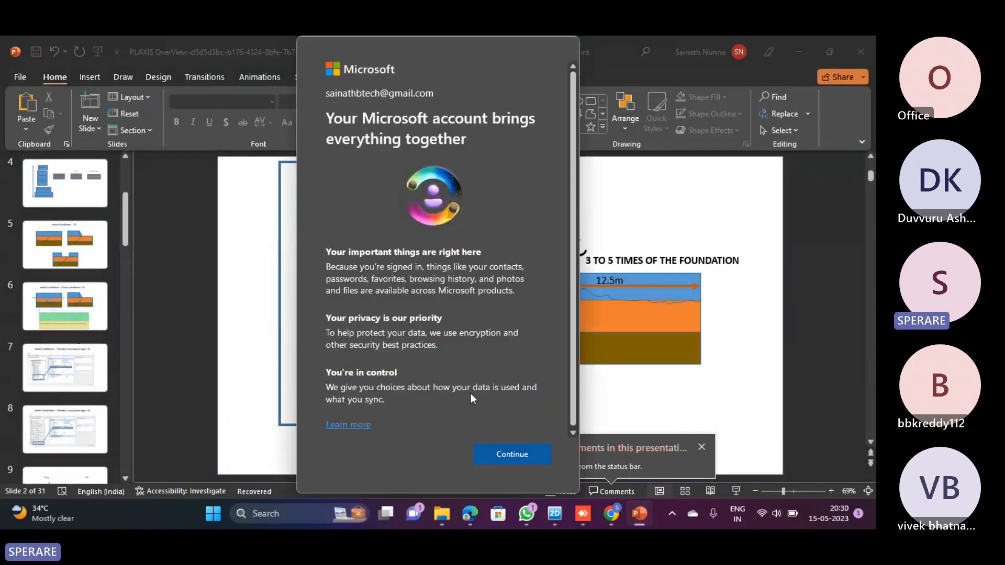
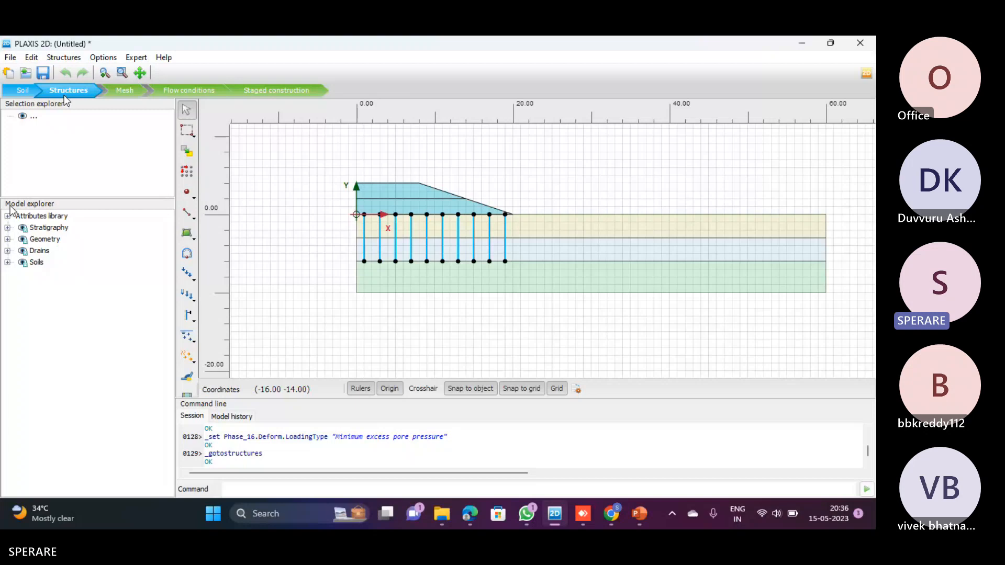
Switch to PLAXIS 2D's Structures mode, expand the attributes library and open the dynamic multipliers for editing, comparing with the Dynamic Analysis slide in PowerPoint
click(268, 91)
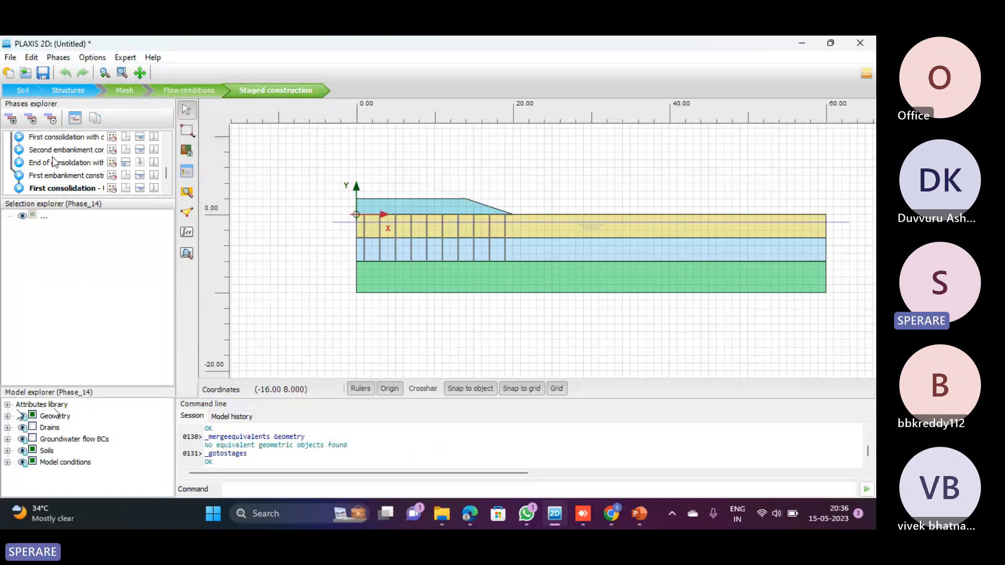
click(67, 92)
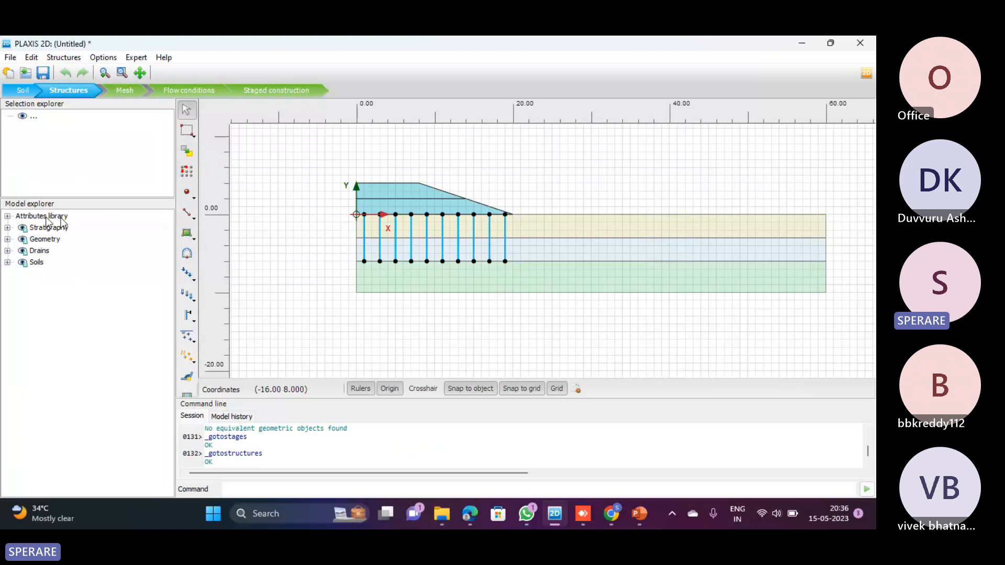
click(7, 216)
key(alt+Tab)
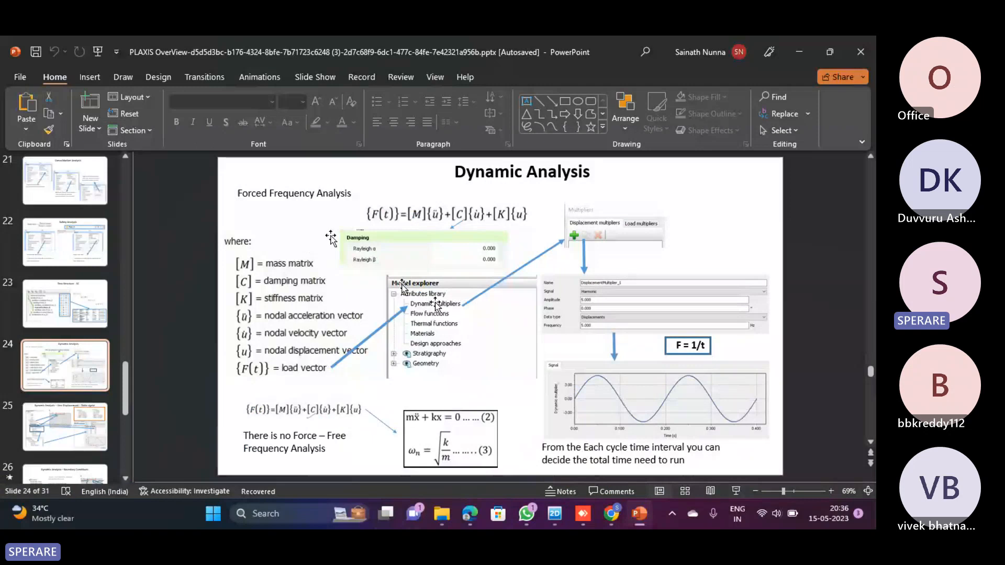
key(alt+Tab)
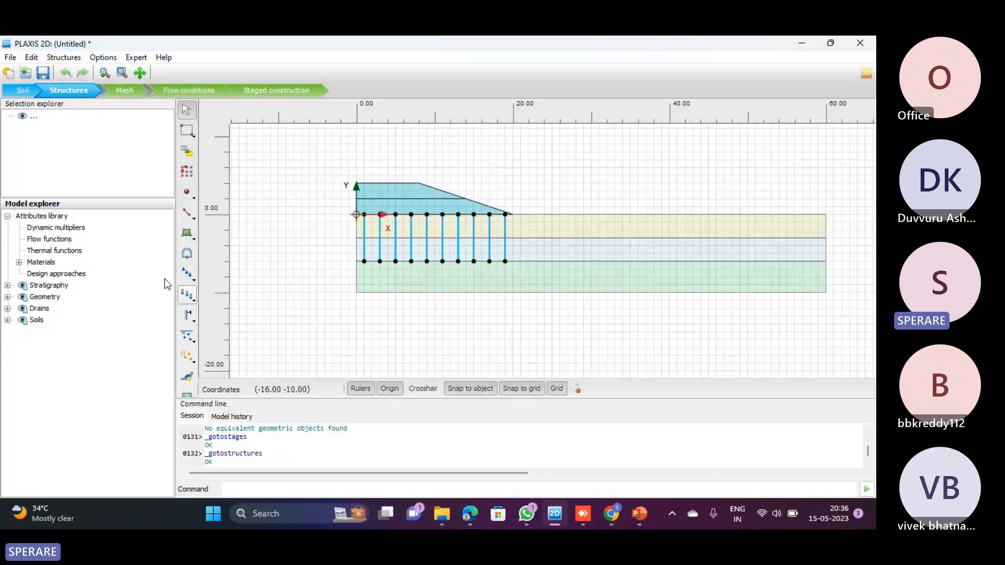
right_click(65, 230)
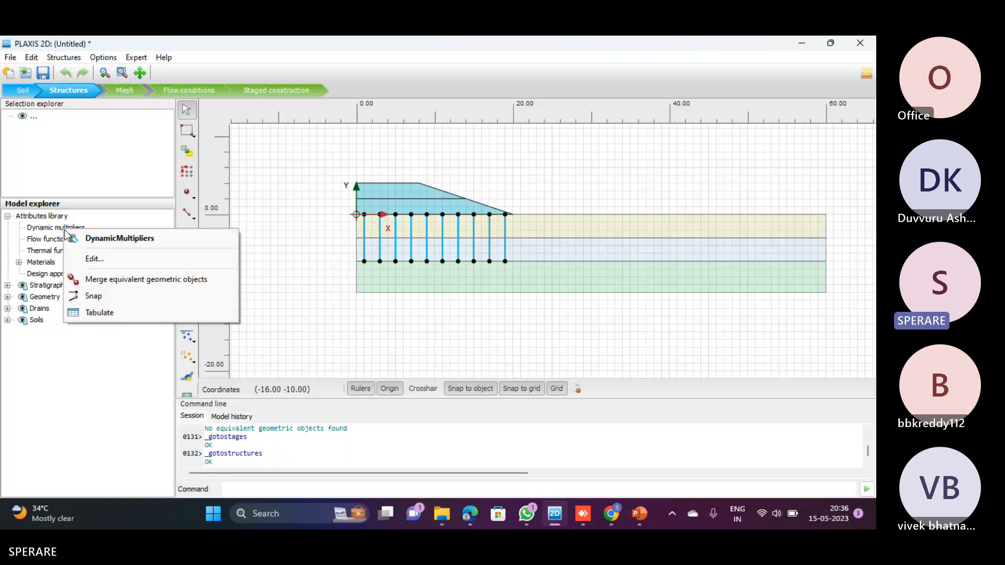
click(95, 259)
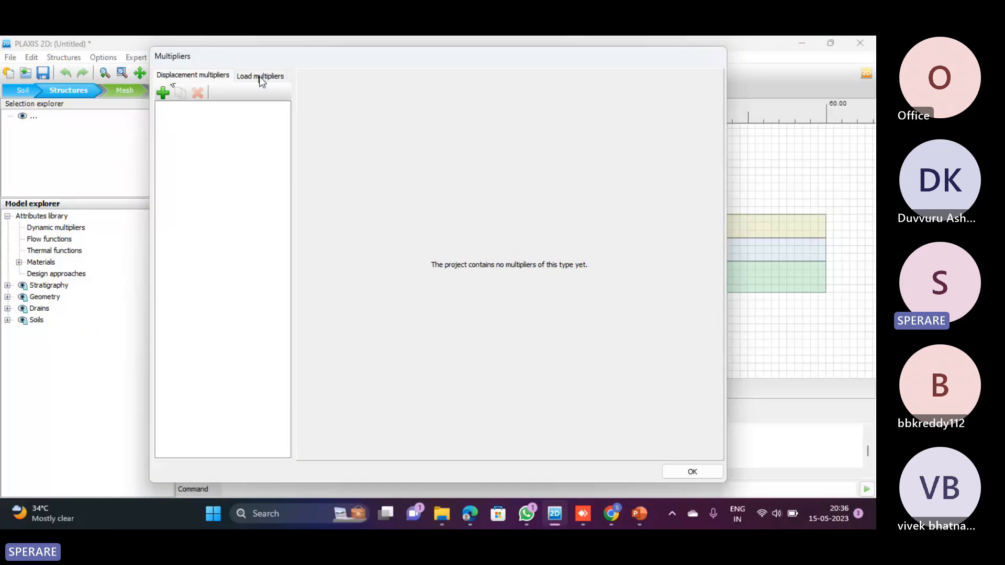
Check the Dynamic Analysis slide in PowerPoint, view the load multipliers in PLAXIS 2D, and add a new displacement multiplier
key(alt+Tab)
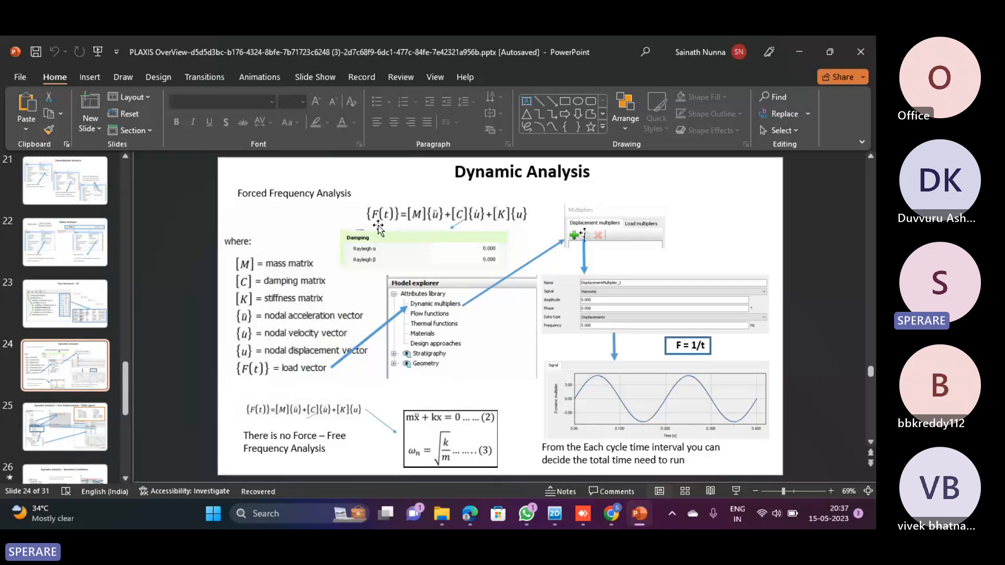
key(alt+Tab)
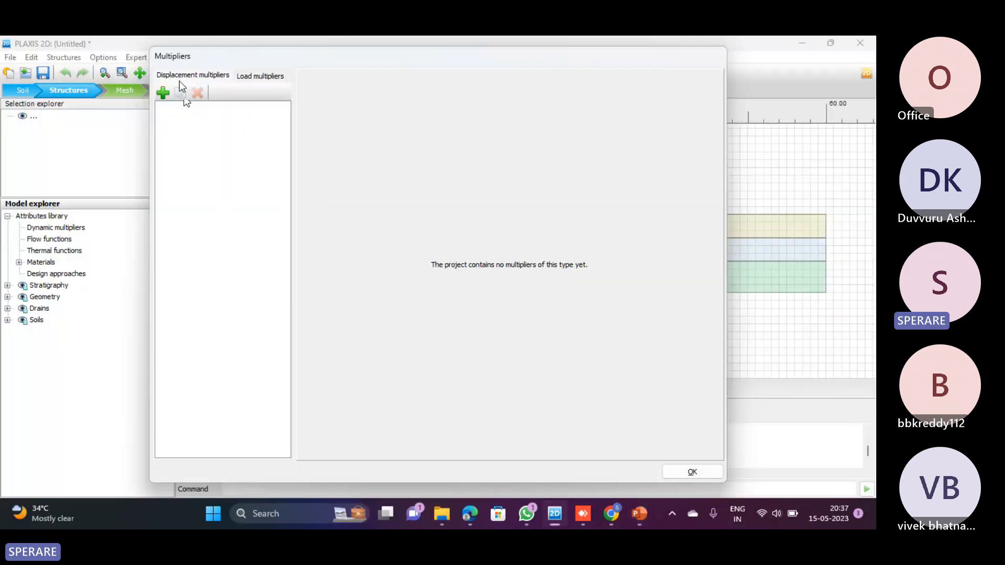
click(262, 76)
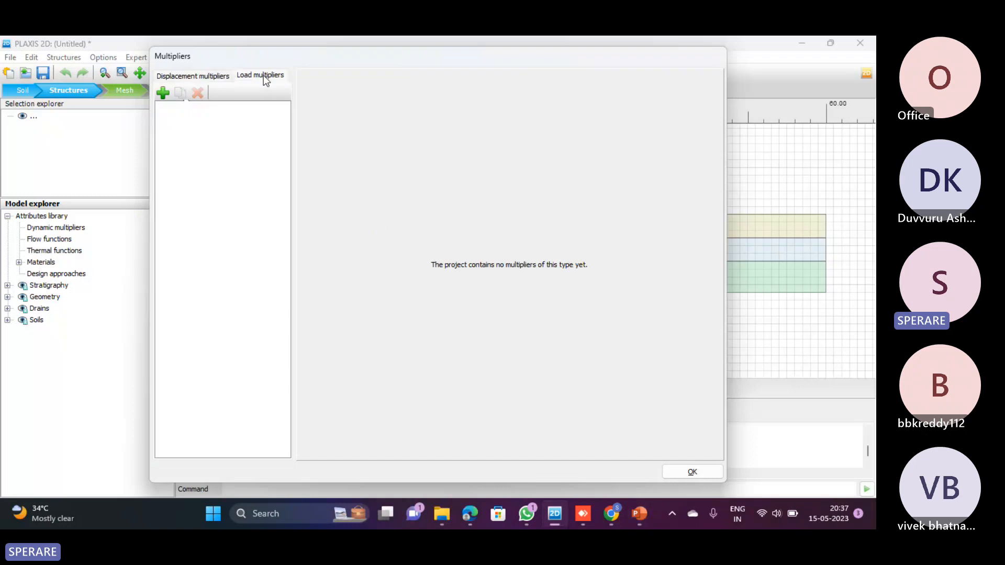
click(204, 78)
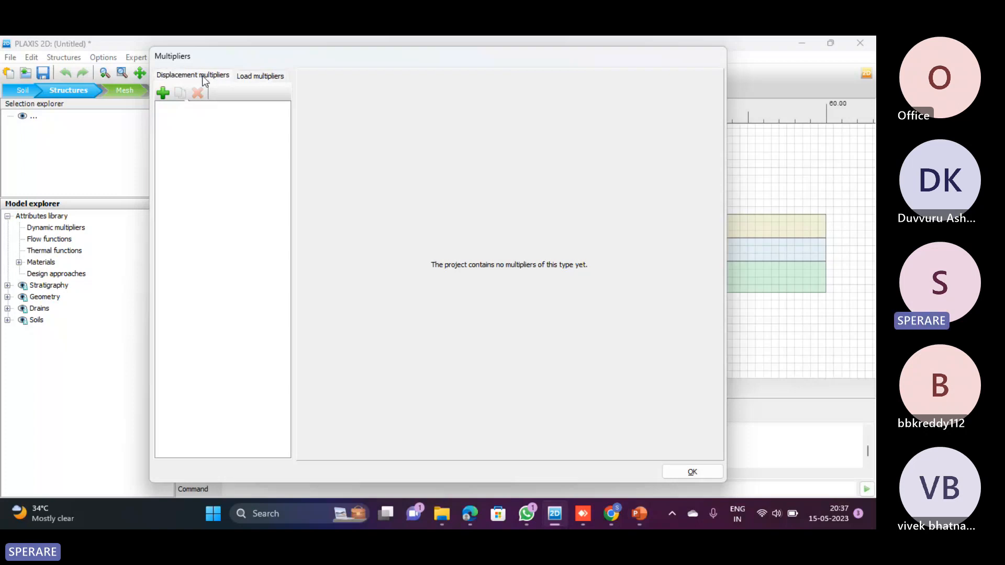
click(164, 93)
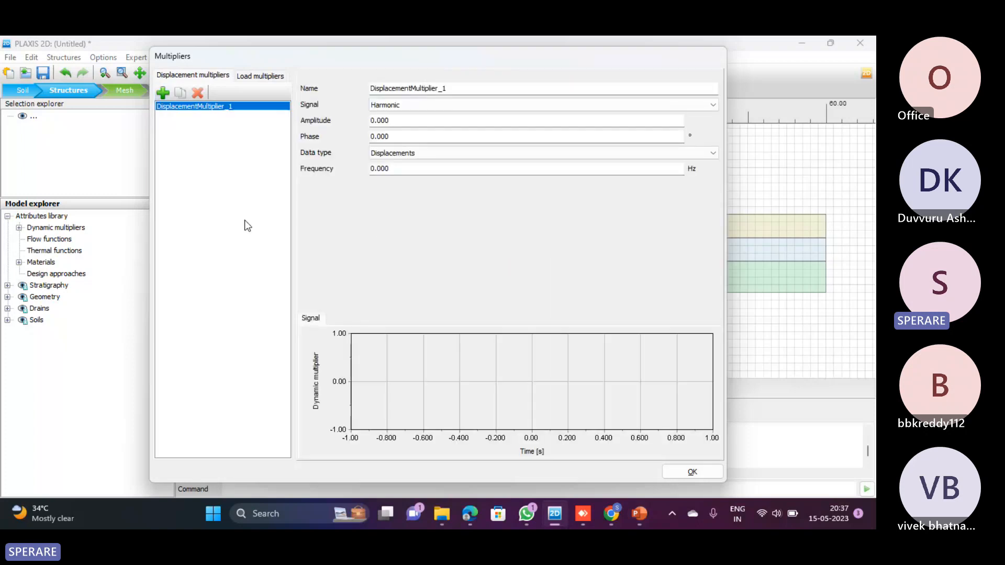
Compare the new displacement multiplier with the PowerPoint slide, try the Table signal in PLAXIS 2D and set it back to Harmonic
key(alt+Tab)
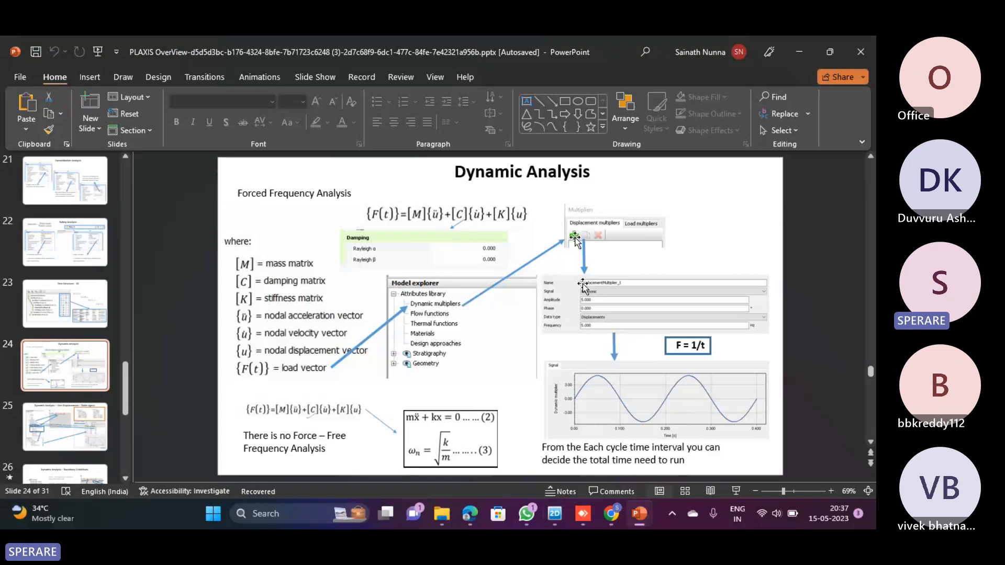
key(alt+Tab)
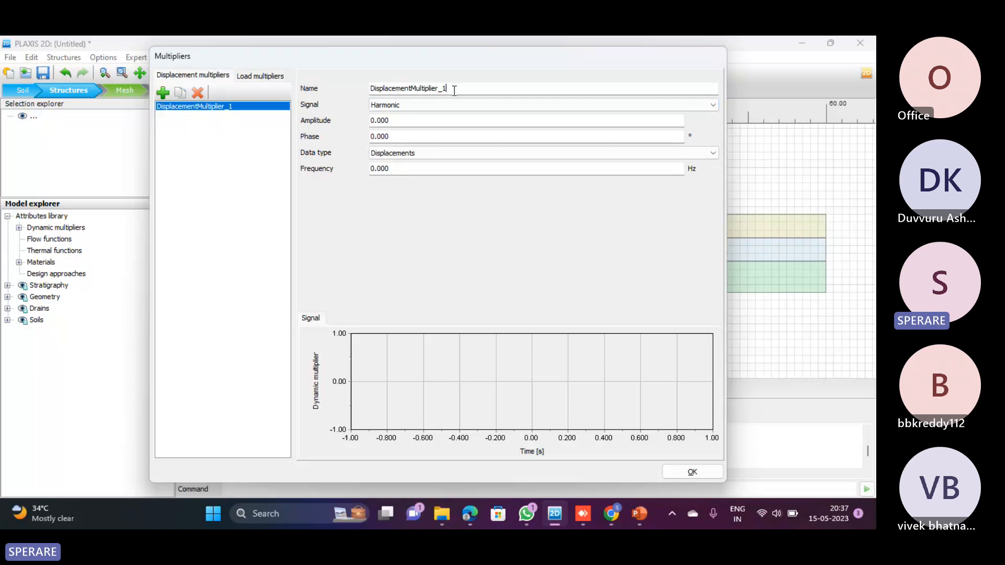
drag(451, 88, 361, 92)
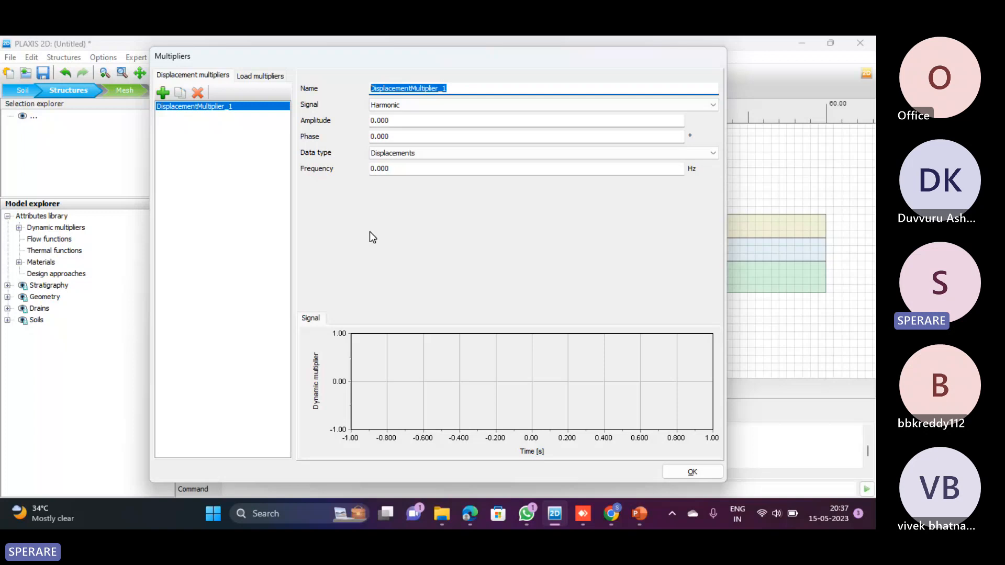
click(404, 108)
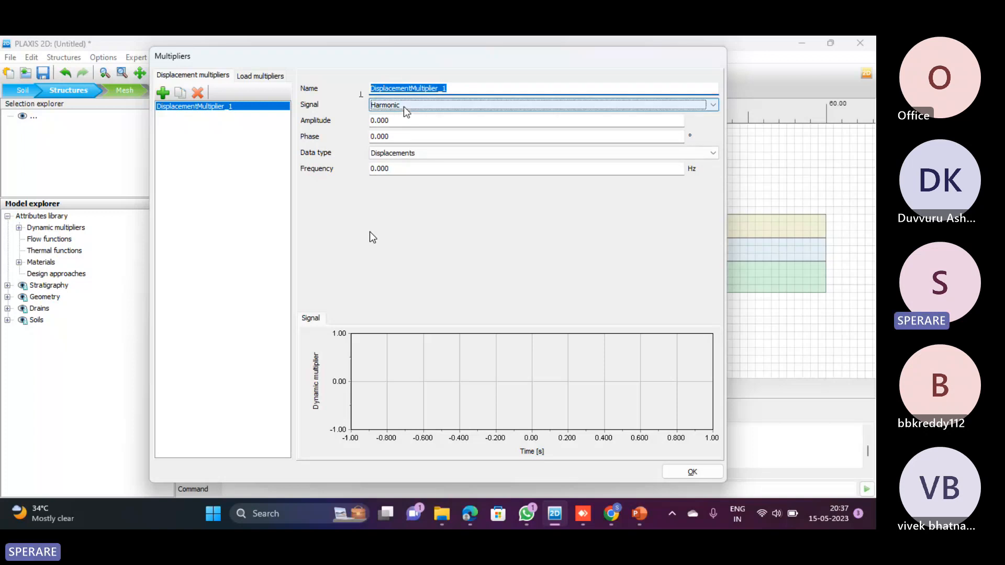
click(404, 108)
click(390, 123)
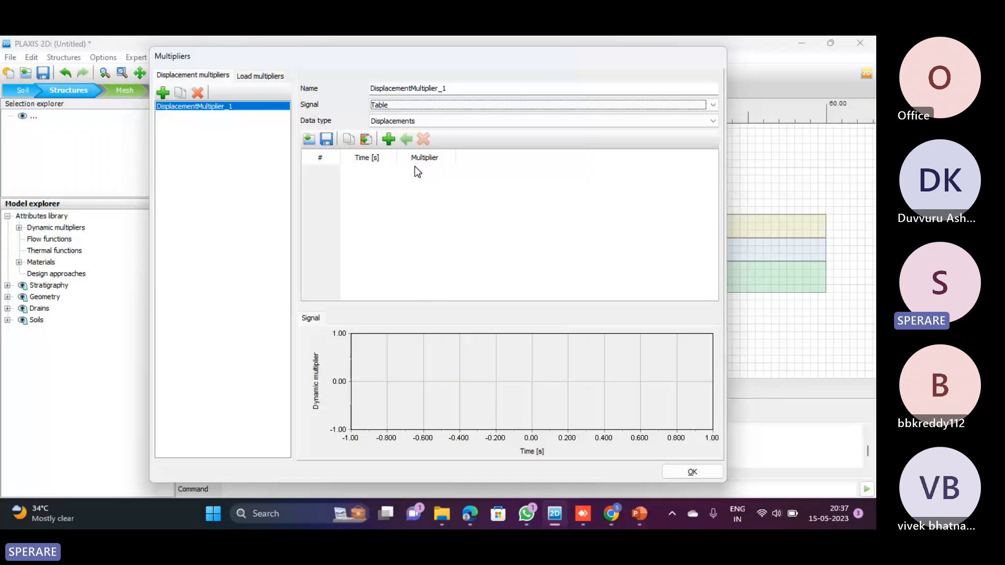
click(404, 105)
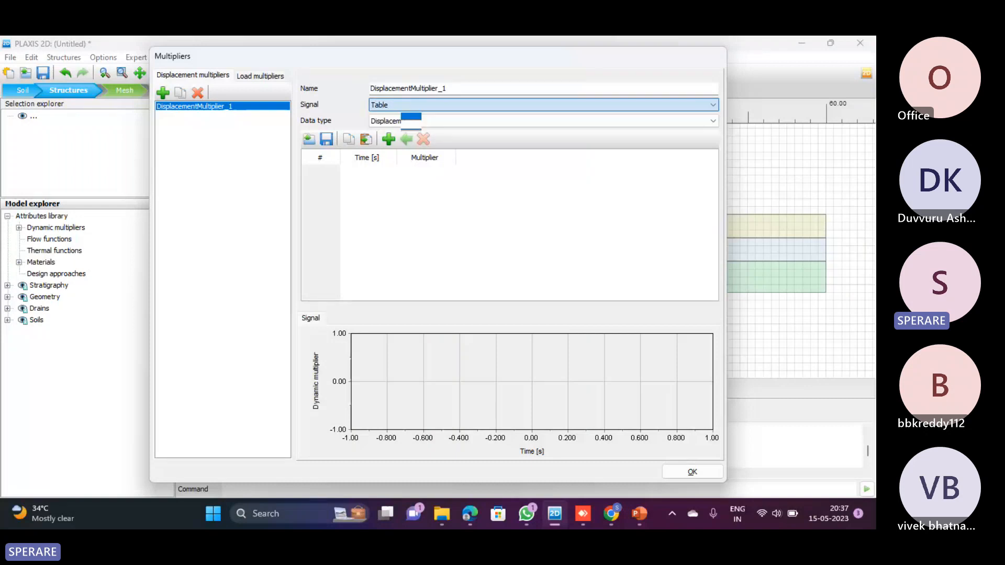
click(405, 120)
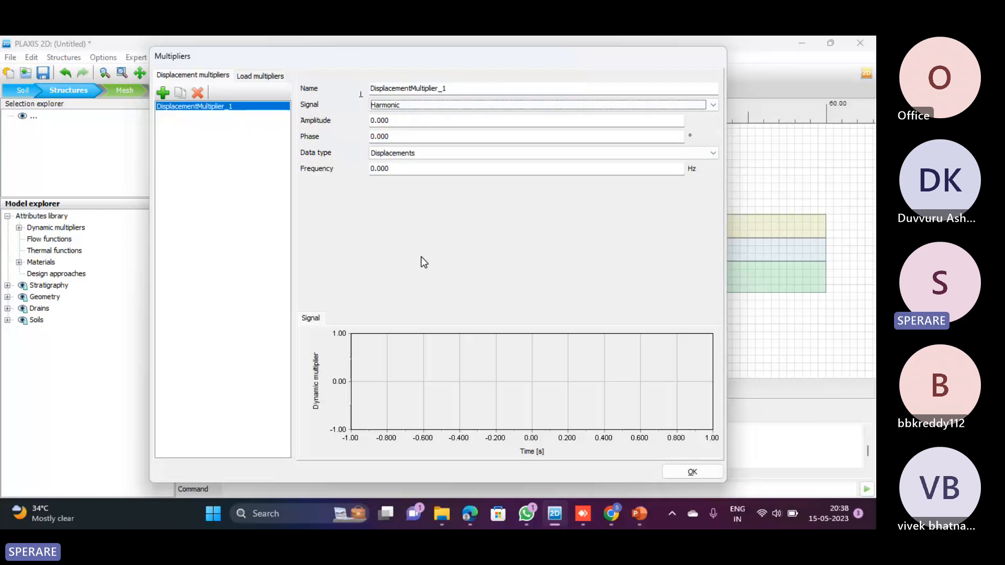
Review the dynamic analysis slides in PowerPoint, return to PLAXIS 2D and set the harmonic multiplier's amplitude to 5 and phase to 5°
key(alt+Tab)
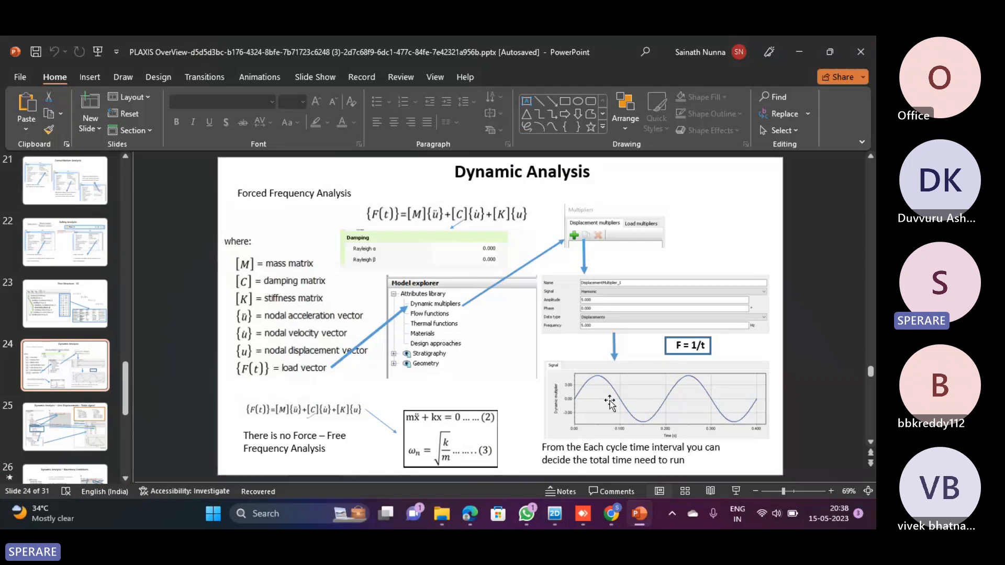
scroll(610, 403, down, 1)
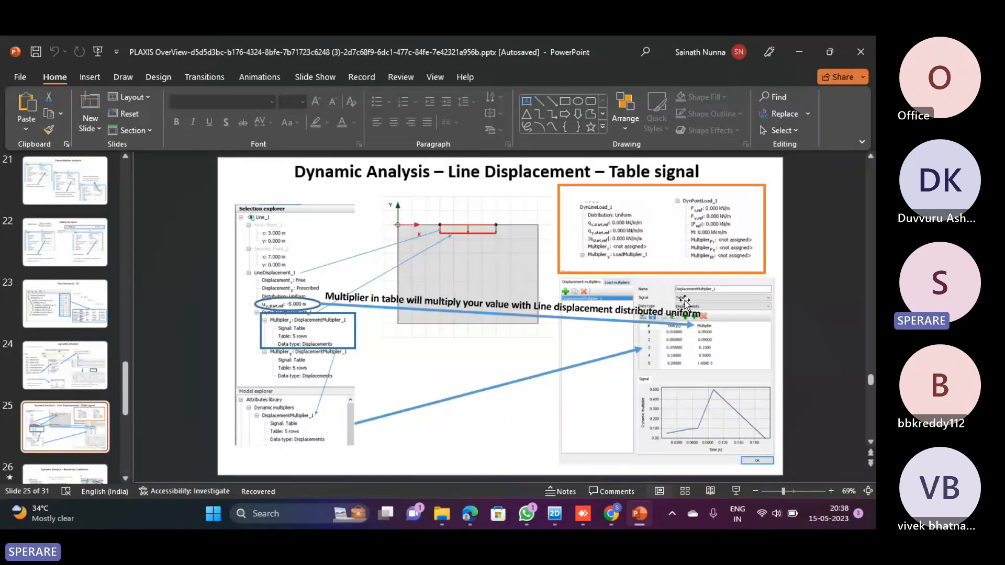
scroll(685, 422, up, 1)
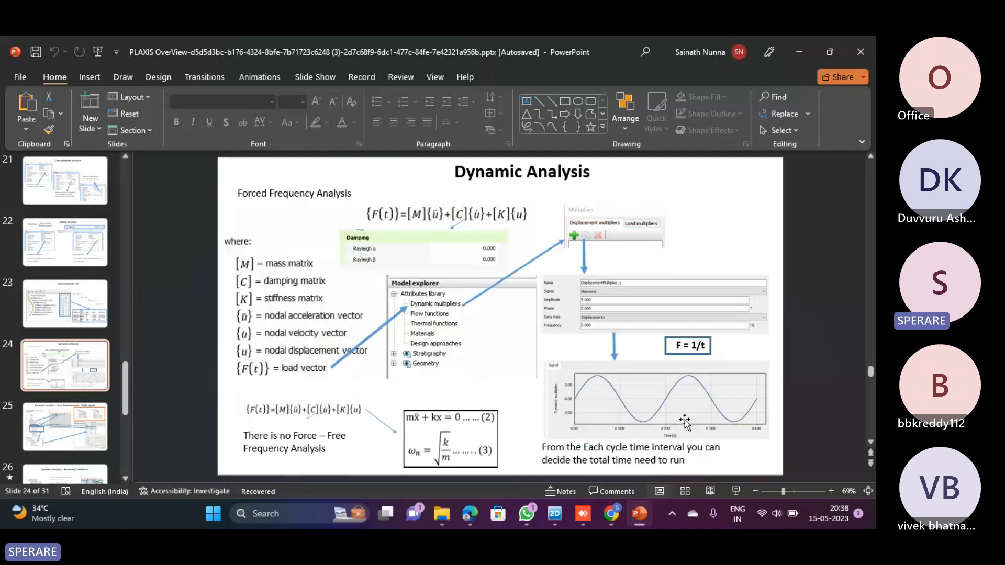
key(alt+Tab)
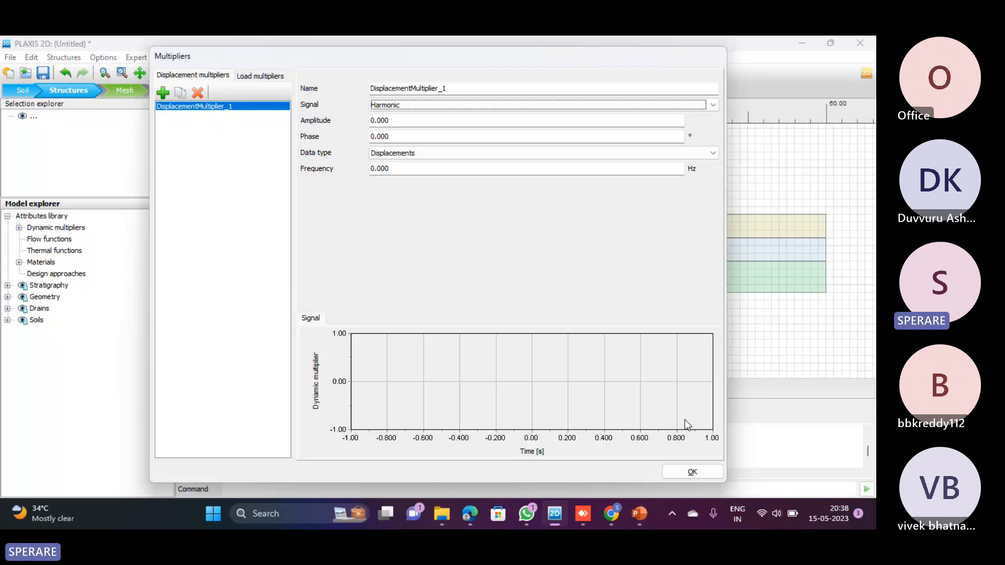
click(398, 121)
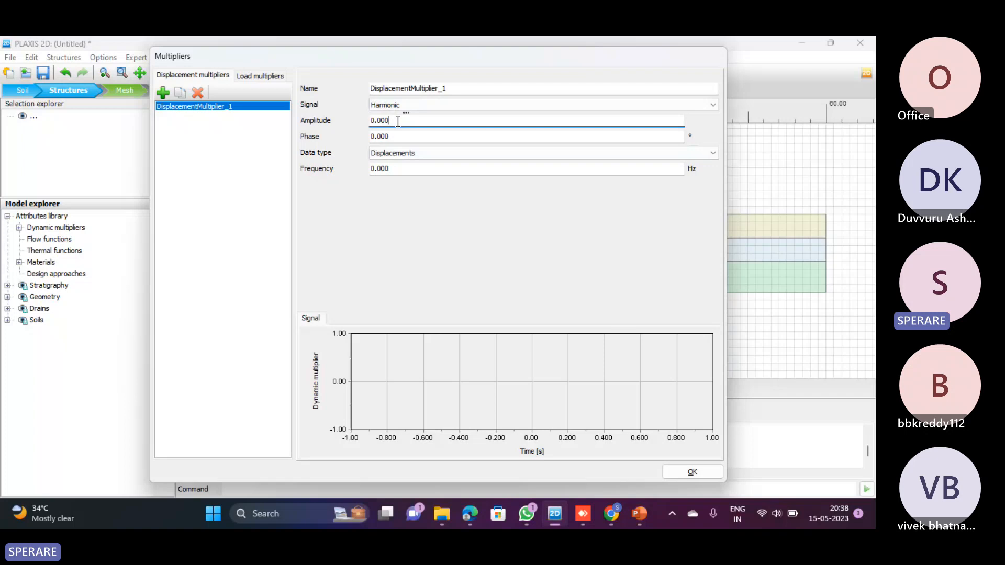
key(BackSpace)
key(BackSpace)
key(BackSpace)
key(BackSpace)
key(BackSpace)
text(5)
key(Tab)
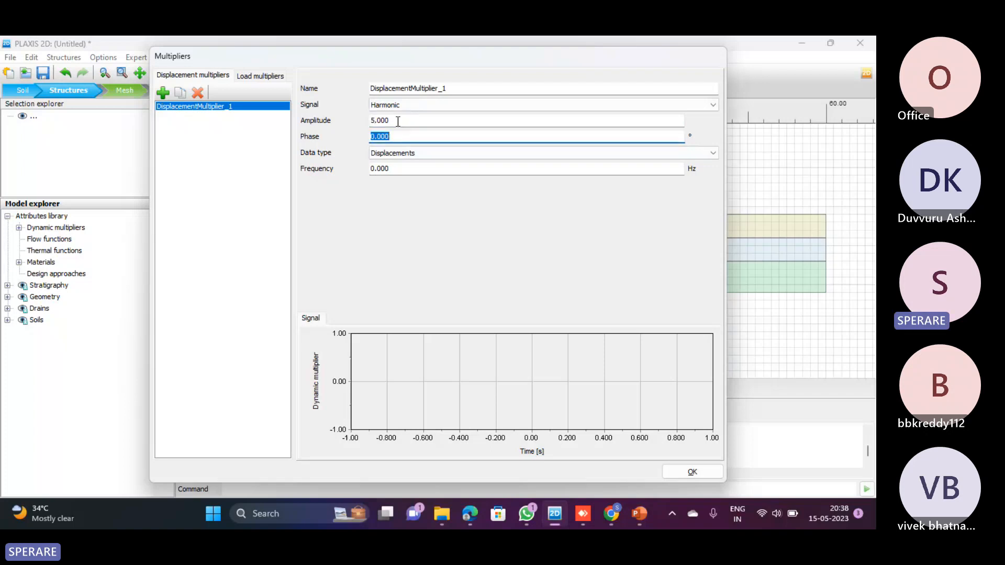
text(5)
key(Tab)
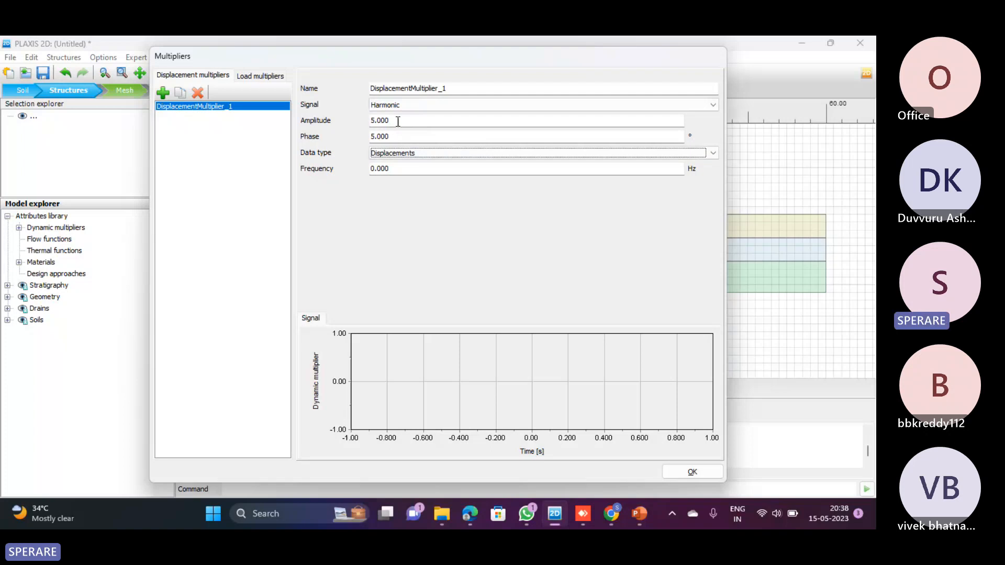
Set the harmonic displacement multiplier's frequency to 5 Hz
click(402, 172)
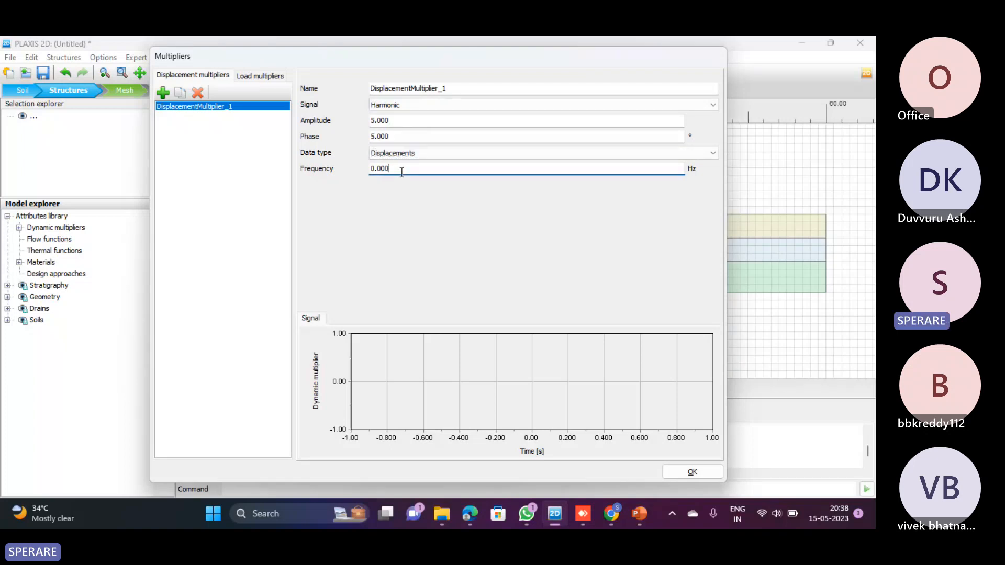
key(BackSpace)
key(BackSpace)
key(BackSpace)
key(BackSpace)
key(BackSpace)
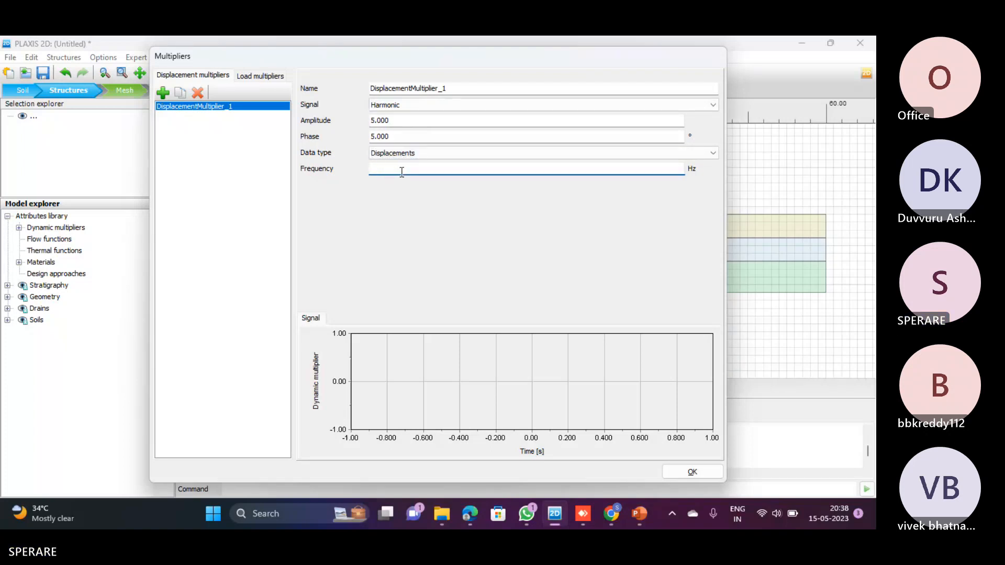
text(5)
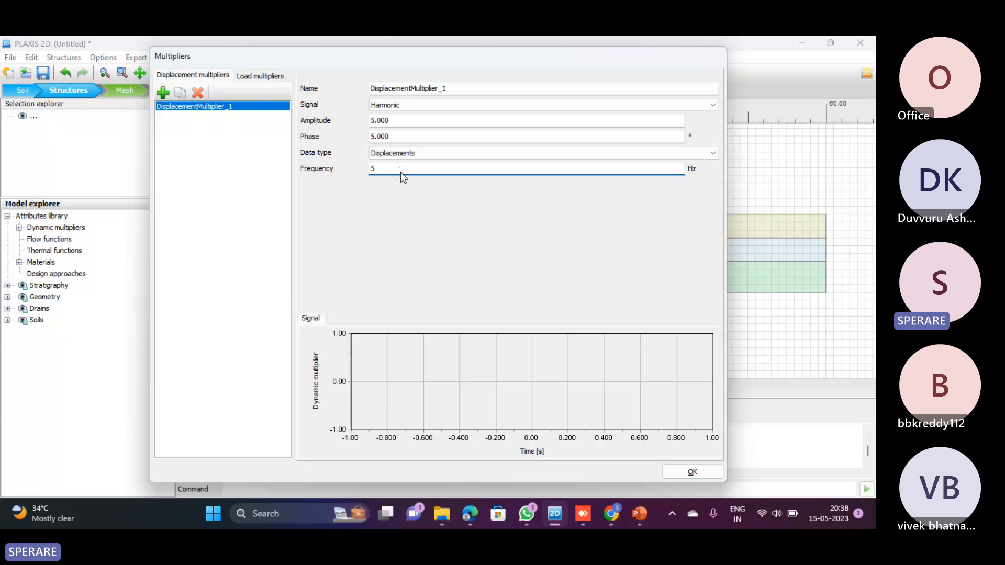
Review the multiplier's data type options, compare them with the equation of motion on the PowerPoint slide, and return to the amplitude in PLAXIS 2D
click(485, 152)
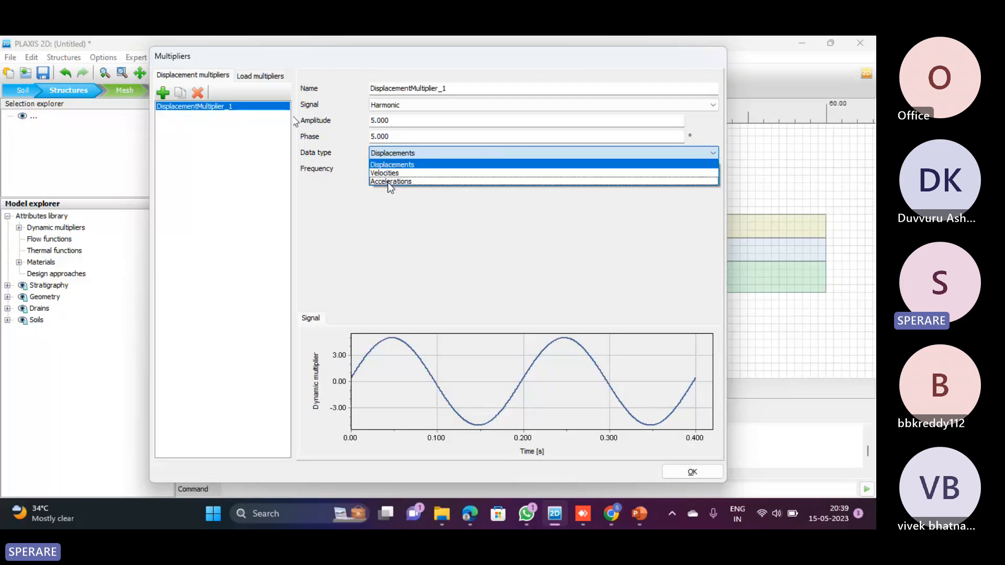
key(alt+Tab)
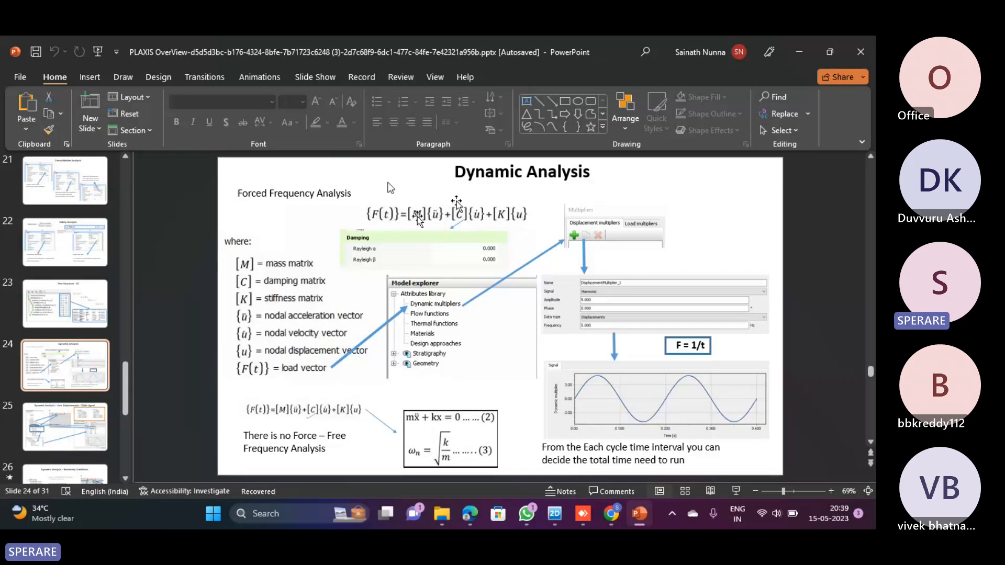
key(alt+Tab)
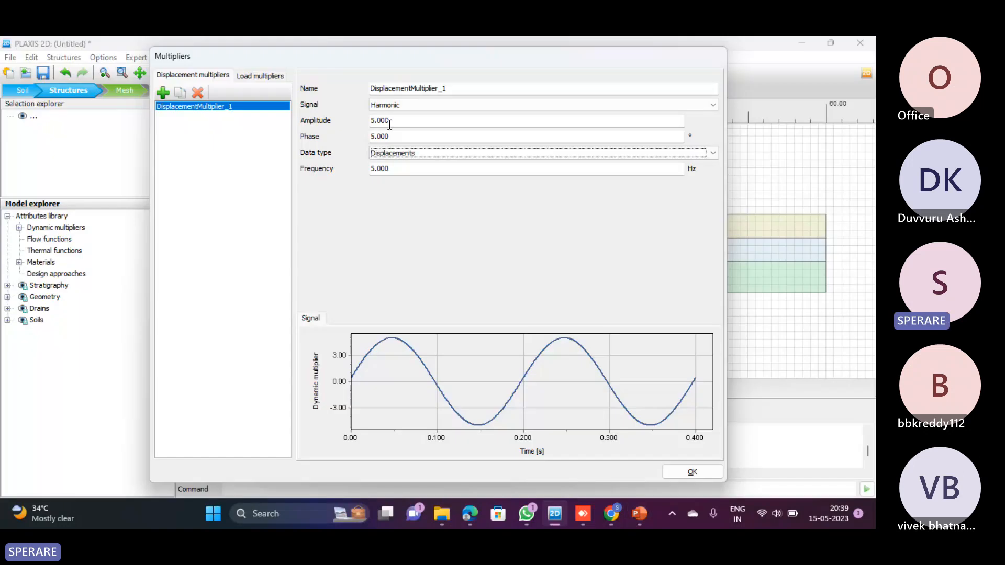
drag(391, 120, 370, 122)
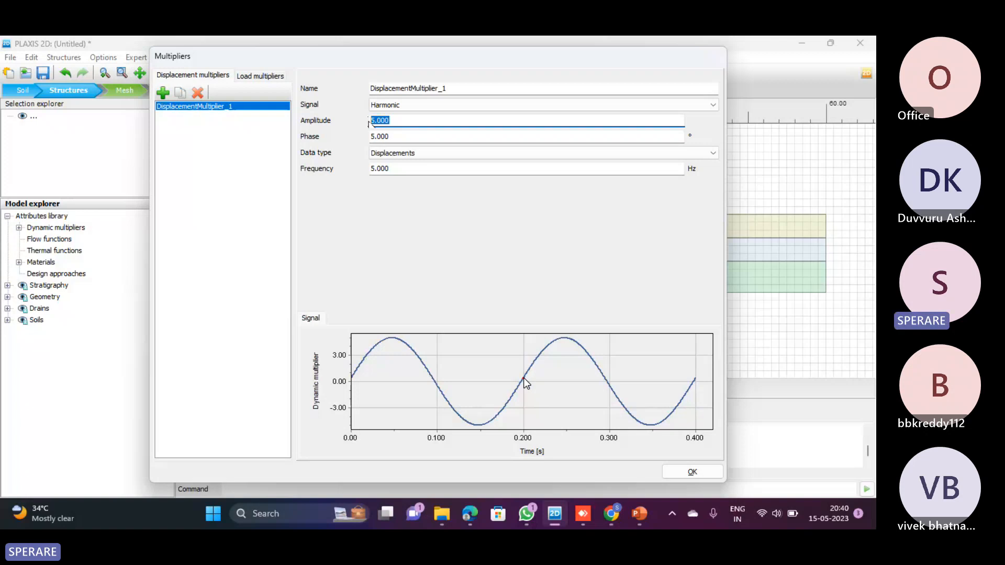
Open Calculator and compute the signal's period by dividing 1 by the 5 Hz frequency
key(super+r)
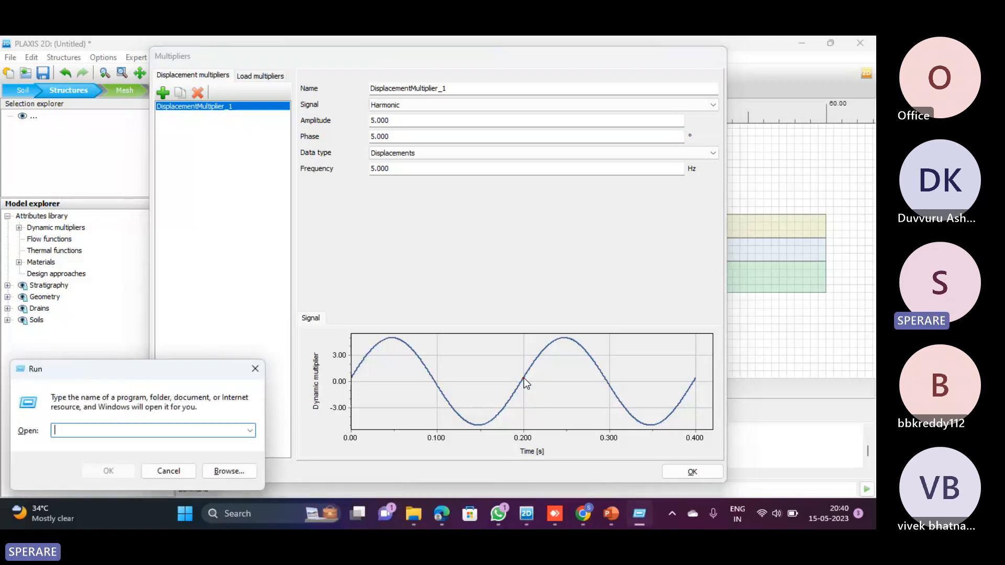
text(calc)
key(Return)
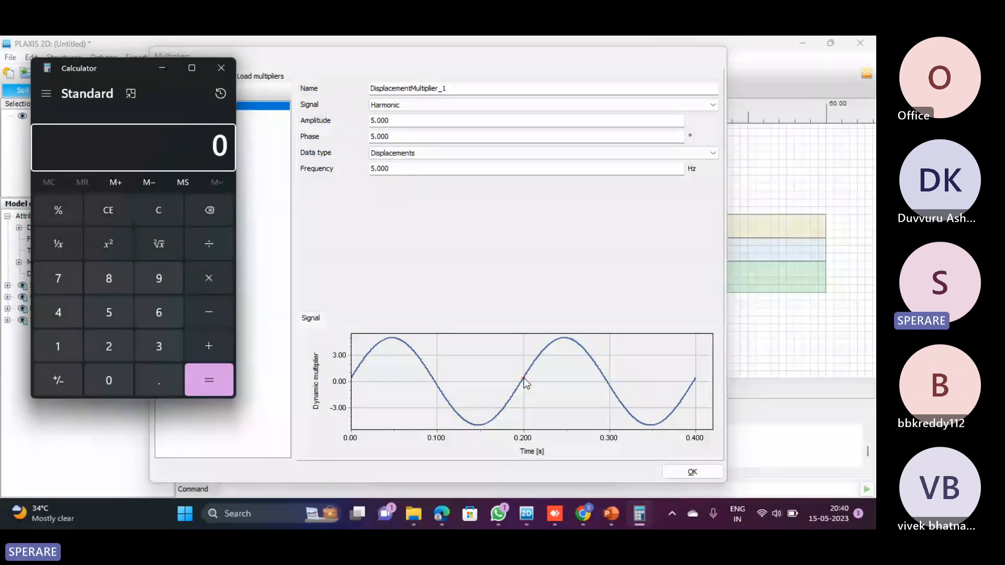
text(1)
key(slash)
text(5)
key(Return)
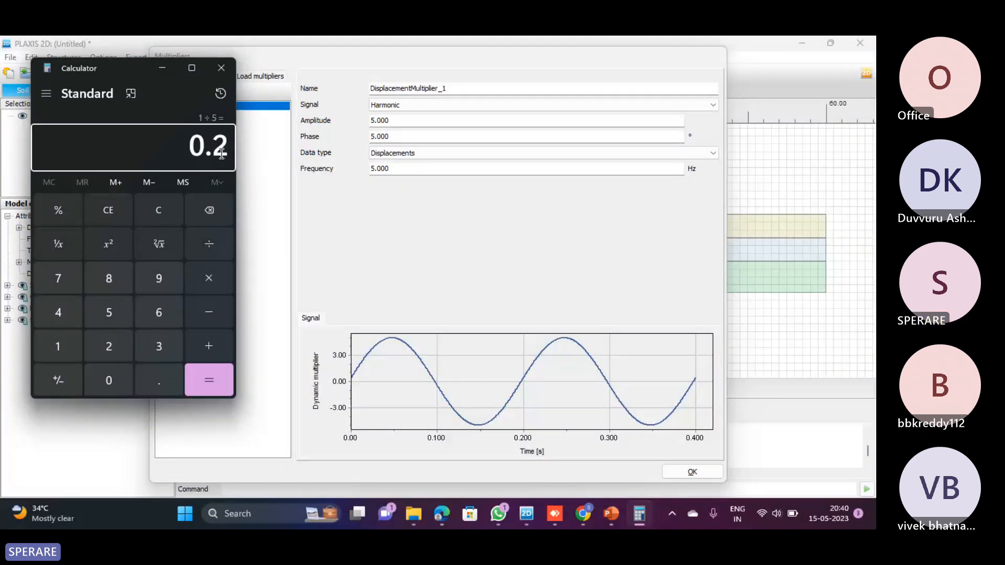
Check the F = 1/t relation on the PowerPoint slide, and return to the multiplier's frequency in PLAXIS 2D
key(alt+Tab)
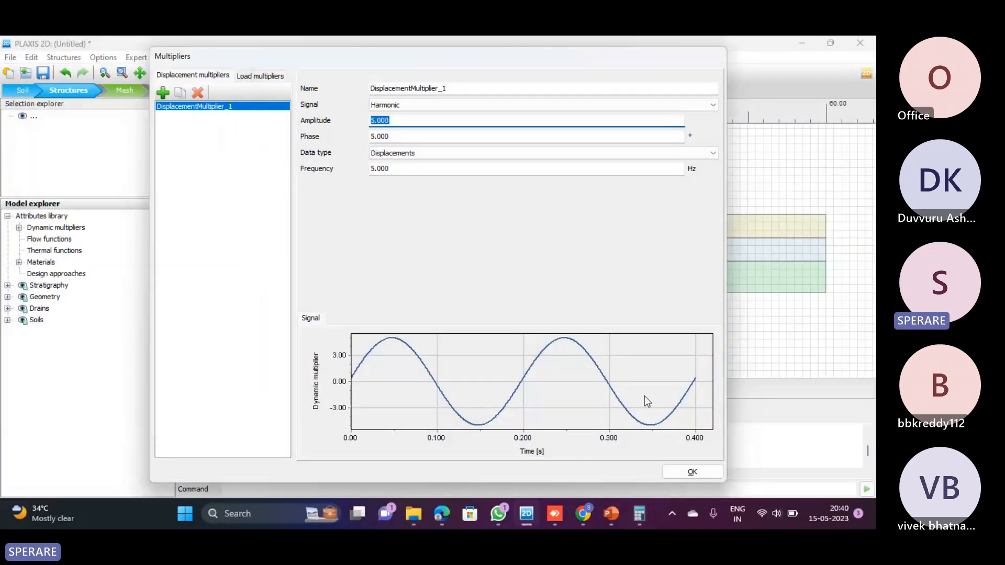
click(611, 513)
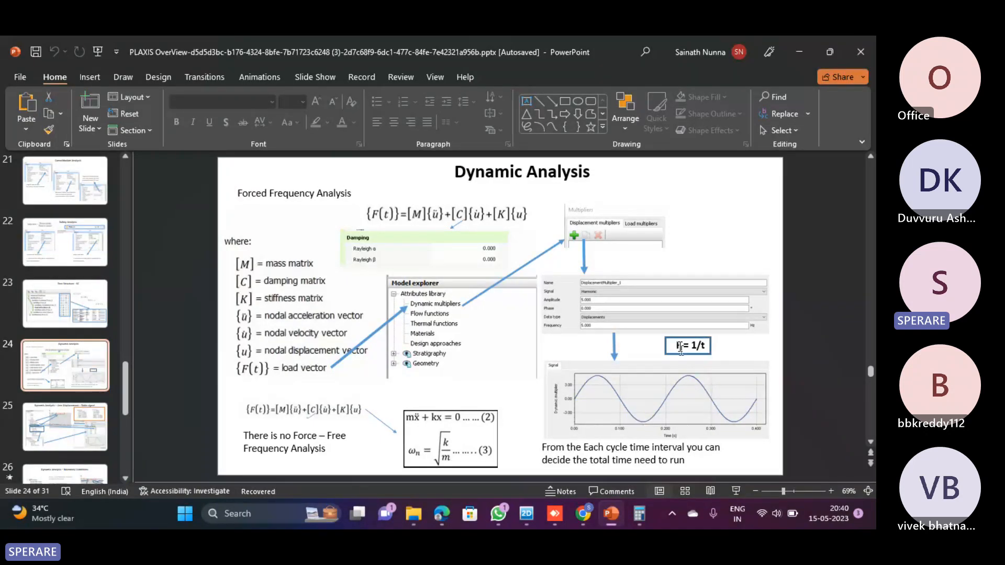
key(alt+Tab)
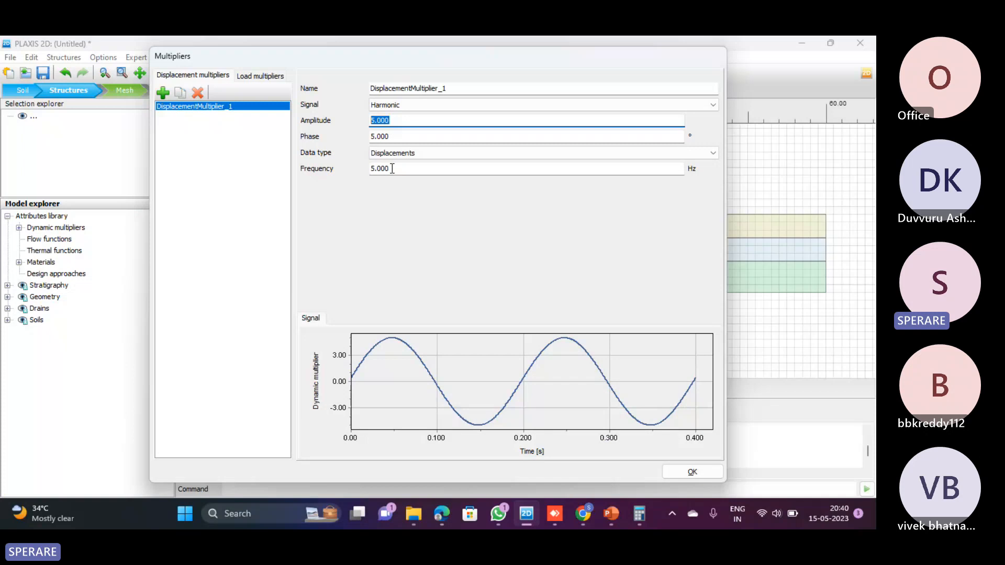
Switch to Calculator and compute the signal's period for a 10 Hz frequency by dividing 1 by 10
click(638, 502)
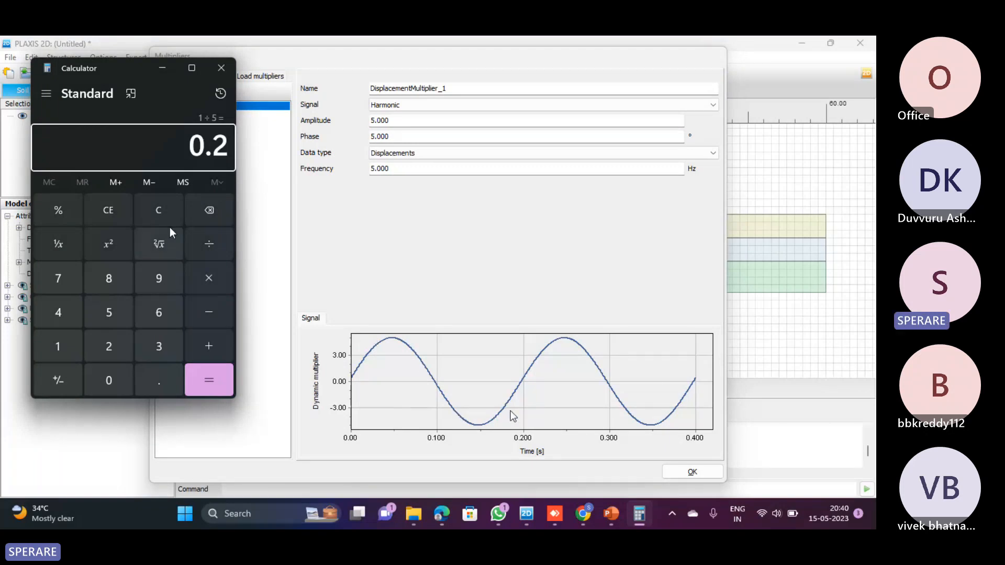
click(158, 212)
text(1/)
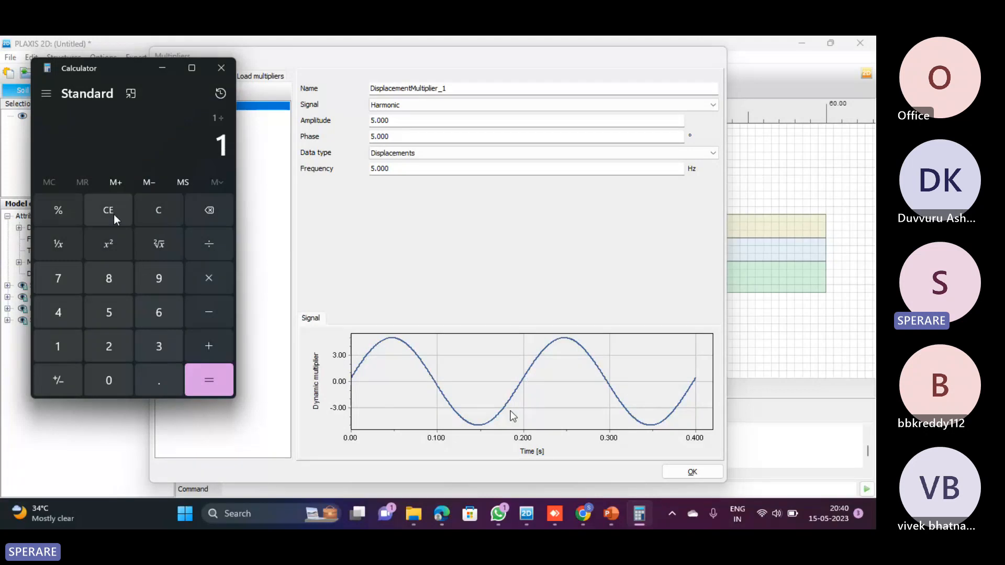
text(0)
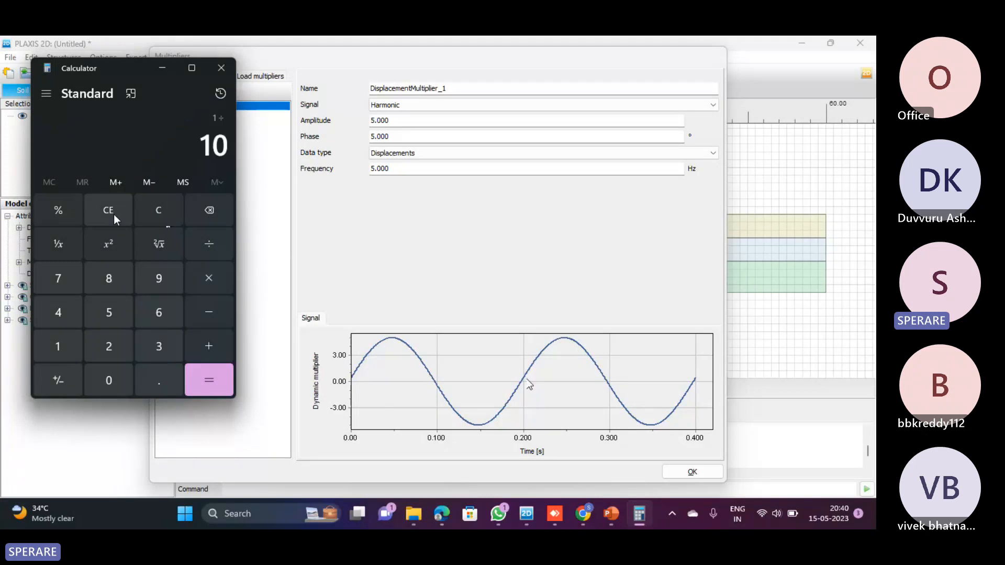
key(Return)
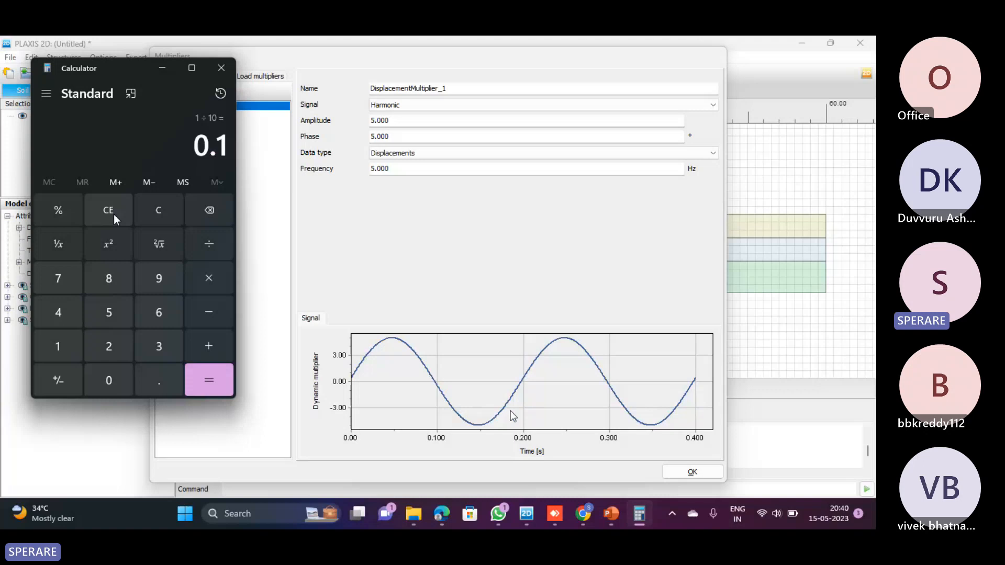
Return to PLAXIS 2D and set the harmonic displacement multiplier's frequency to 10 Hz
click(419, 168)
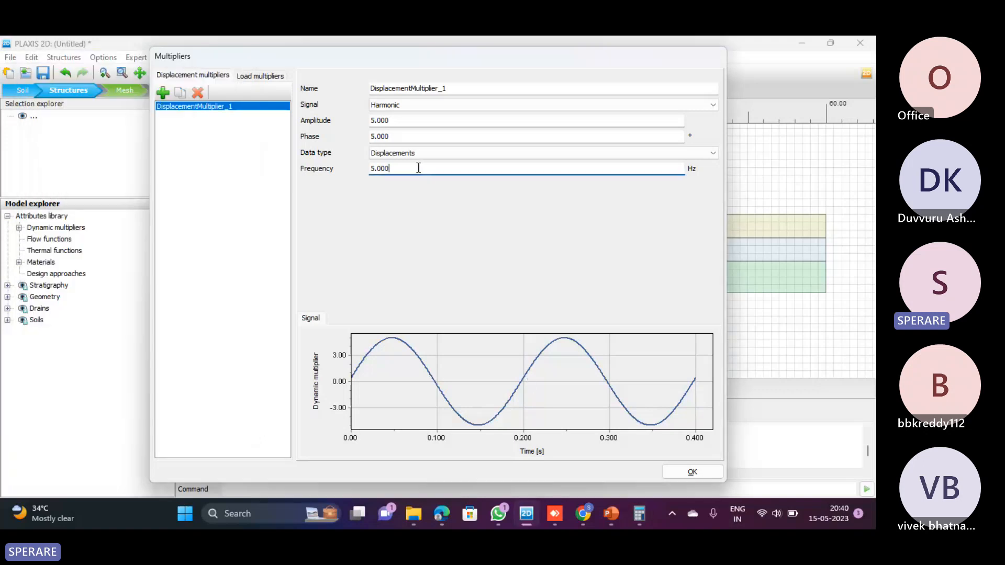
key(BackSpace)
key(BackSpace)
key(BackSpace)
key(BackSpace)
key(BackSpace)
text(10)
click(416, 137)
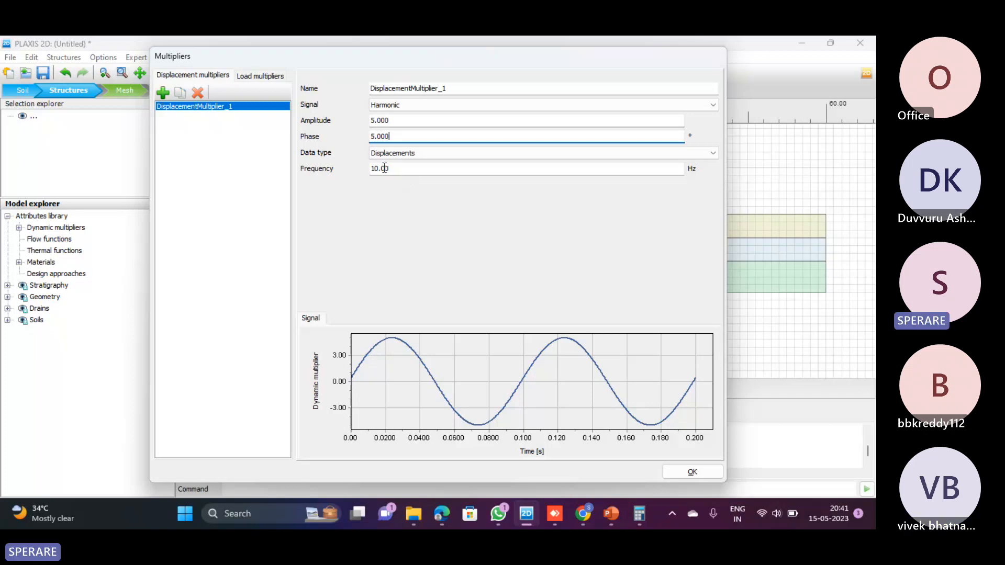
Review the multiplier's data type options, check the equation of motion on the PowerPoint slide, and return to the signal plot in PLAXIS 2D
key(Tab)
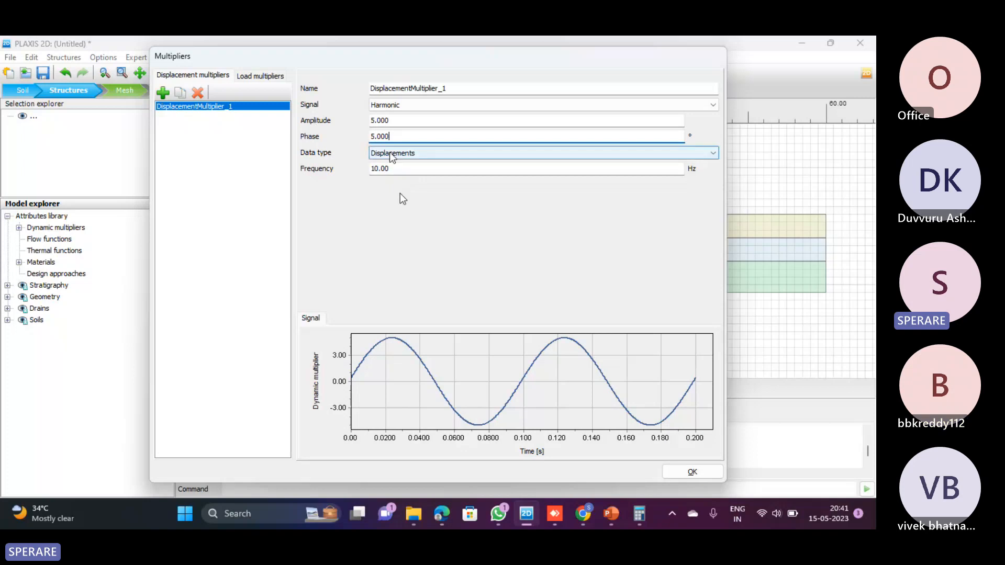
key(alt+Down)
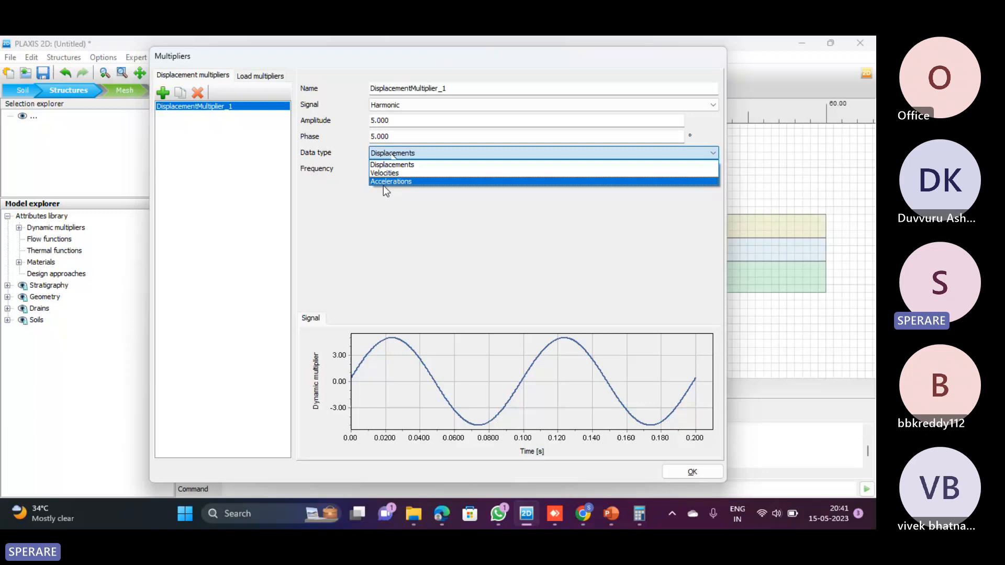
click(612, 516)
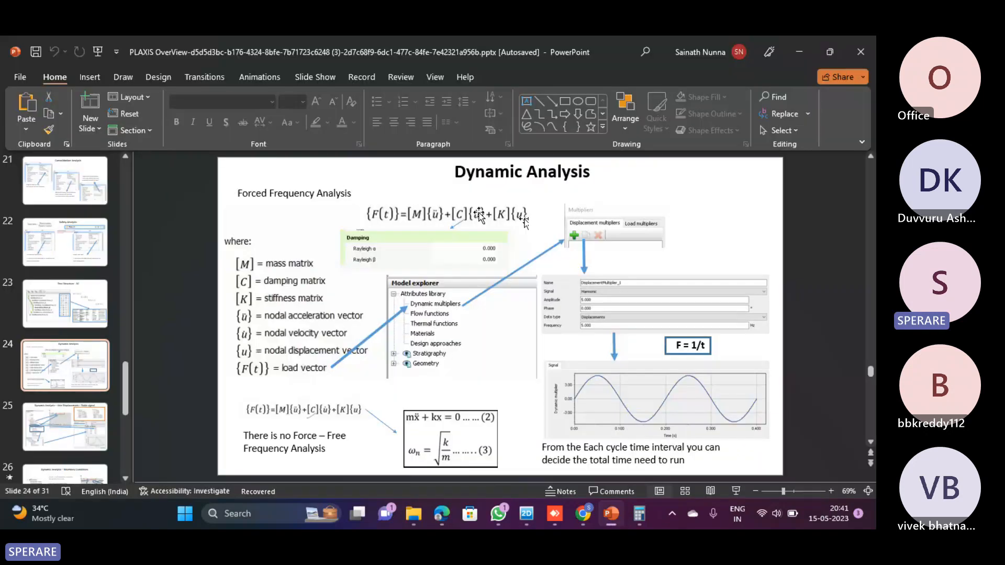
key(alt+Tab)
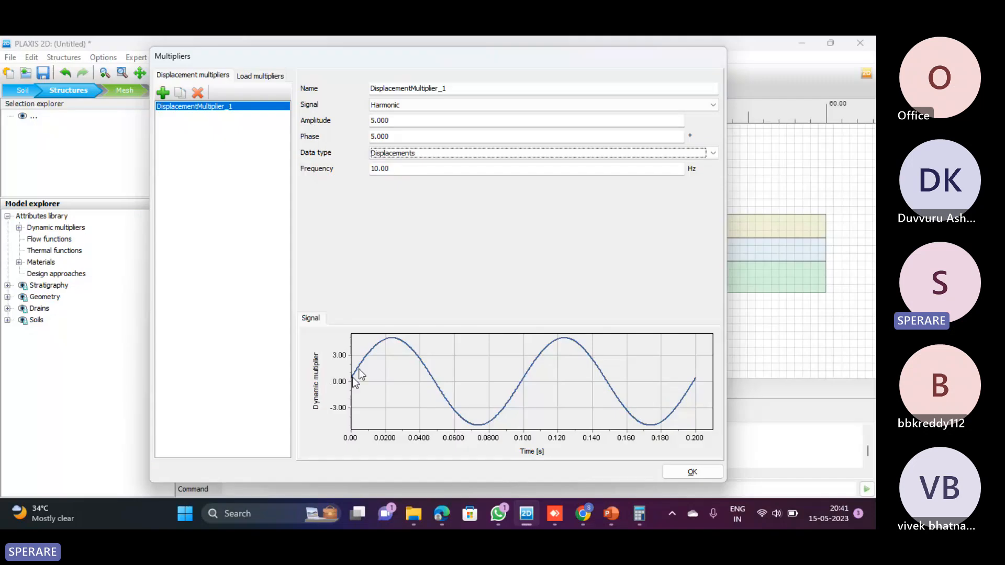
click(392, 341)
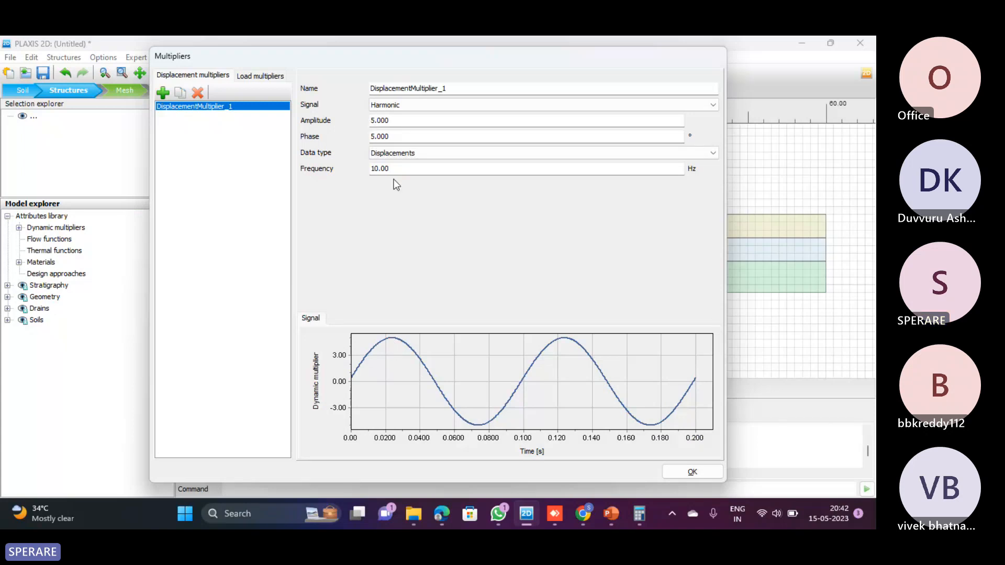
Set the displacement multiplier's amplitude to 10 and then to 15 to compare the harmonic signal
drag(390, 120, 361, 117)
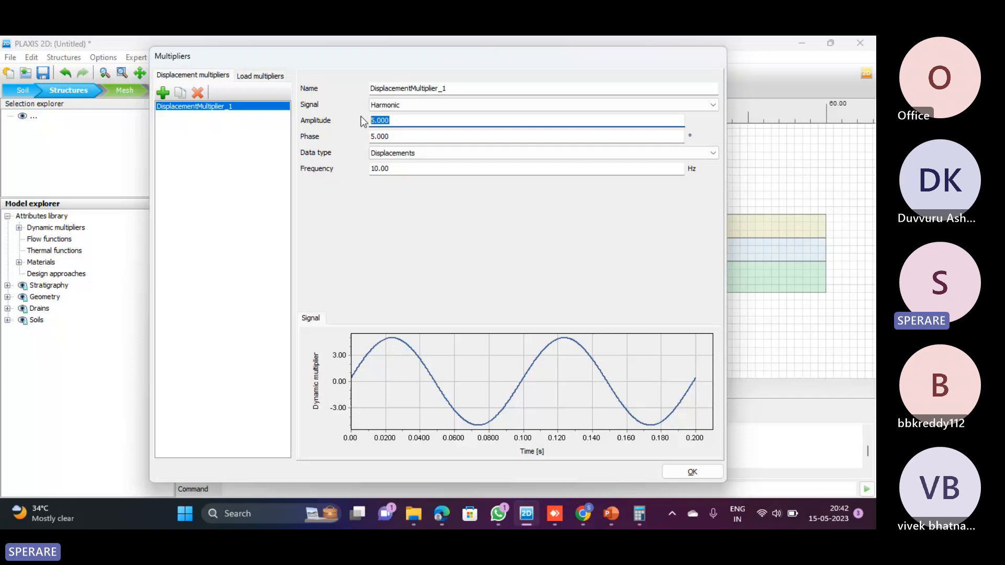
key(Return)
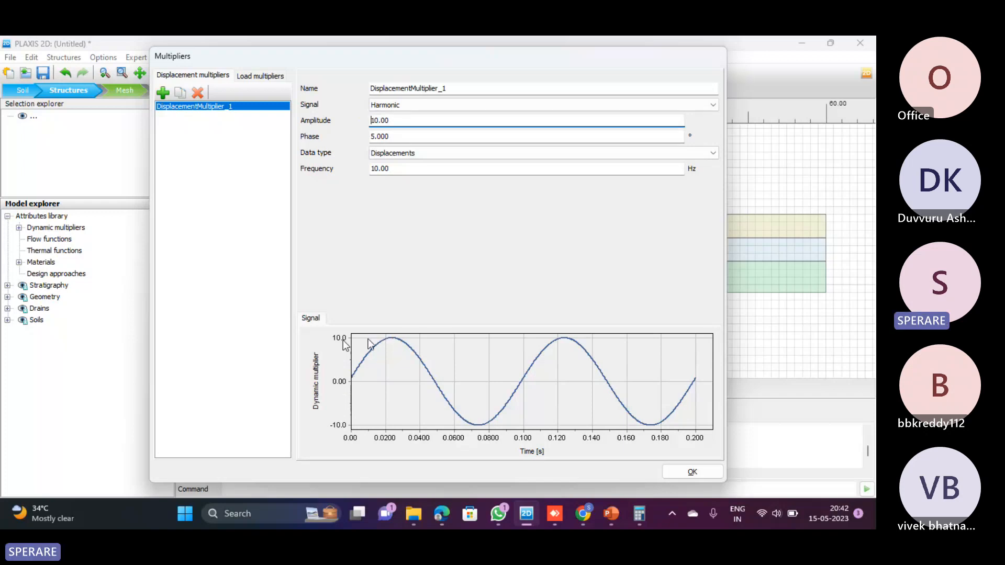
double_click(391, 119)
text(15)
key(Return)
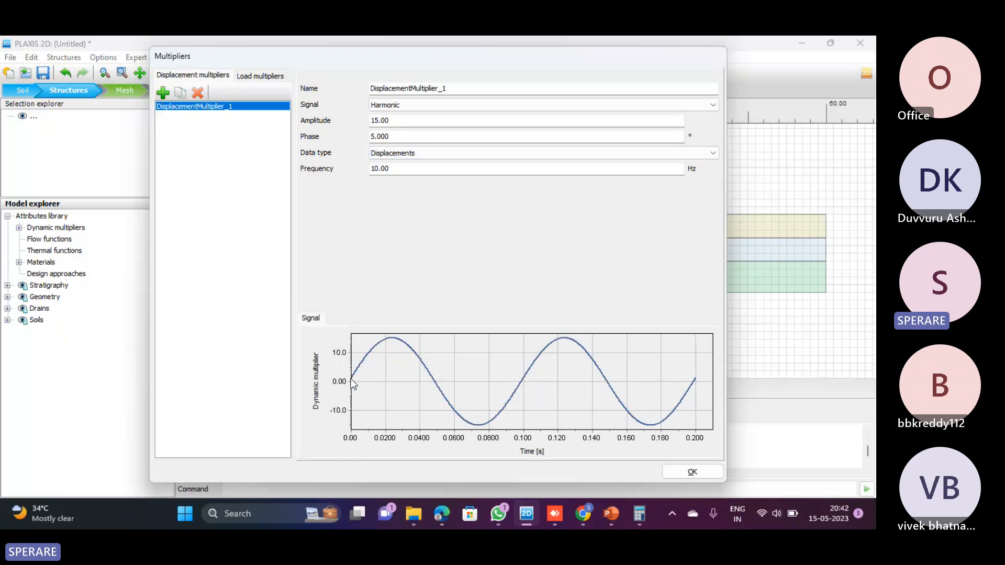
Set the displacement multiplier's amplitude to 20, and compare the amplitude and frequency with the signal plot
click(384, 126)
double_click(384, 125)
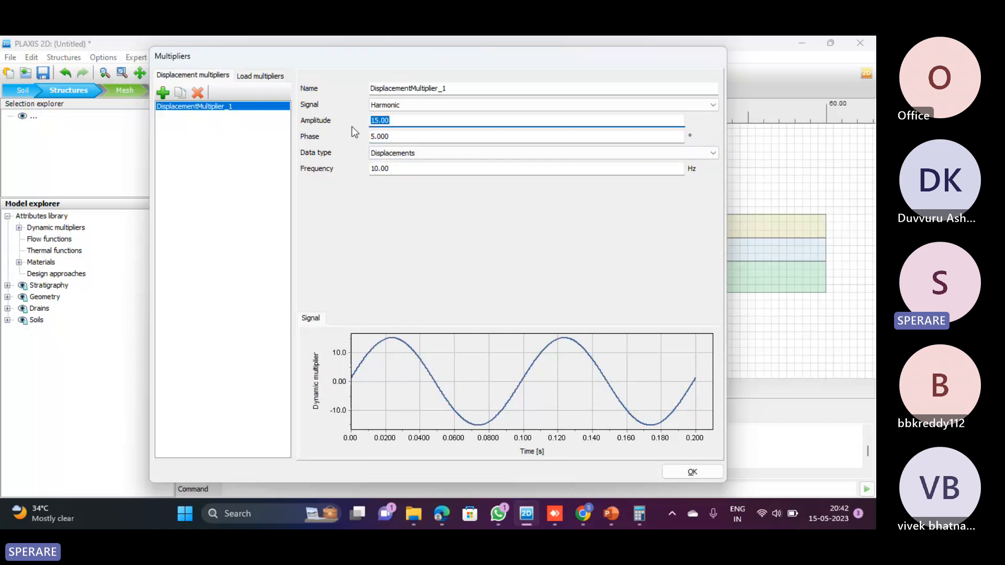
text(20)
click(415, 168)
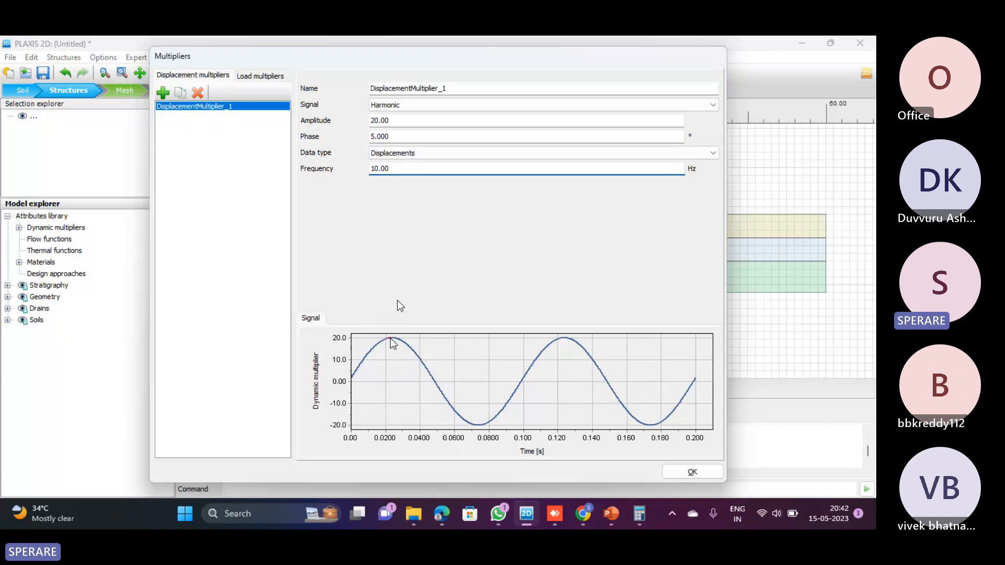
click(392, 123)
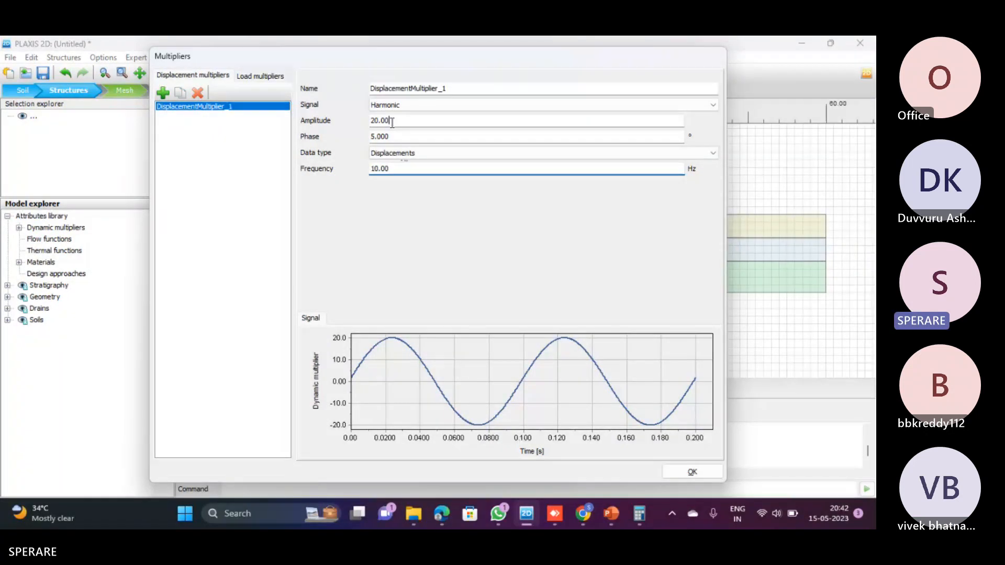
double_click(392, 122)
double_click(374, 170)
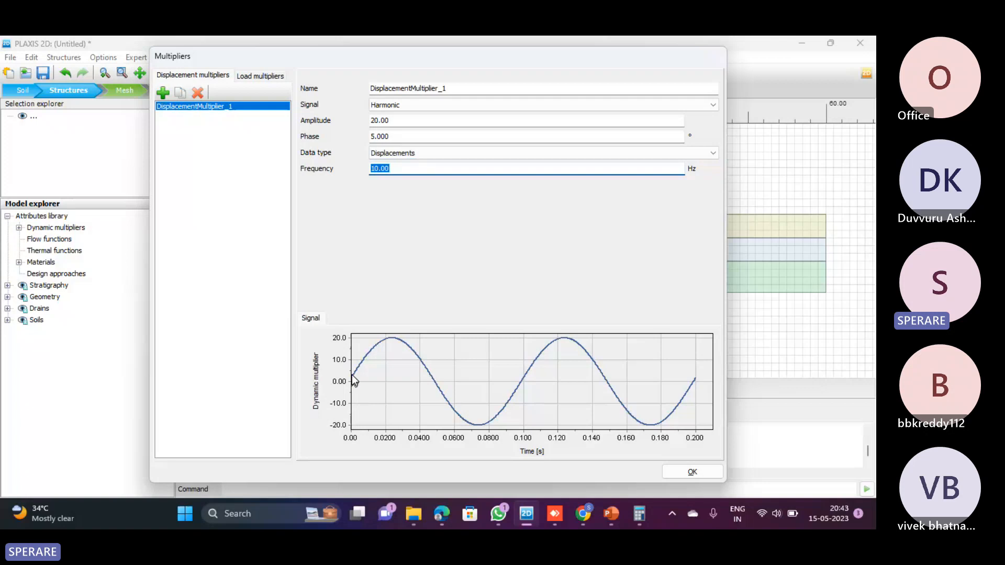
Set the displacement multiplier's phase to 0° and then to 10° to compare the start of the signal
click(368, 138)
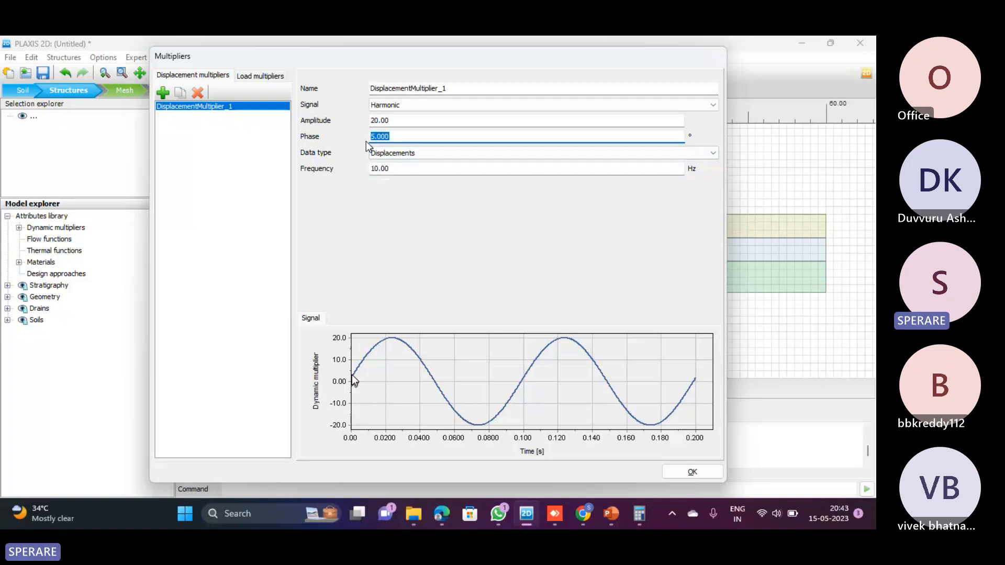
text(0)
click(392, 169)
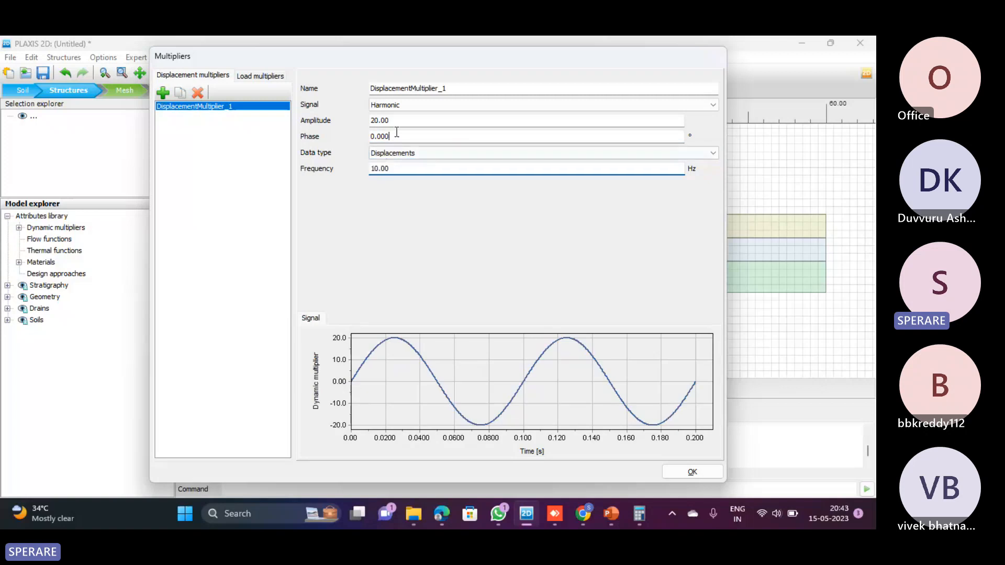
click(373, 137)
text(10)
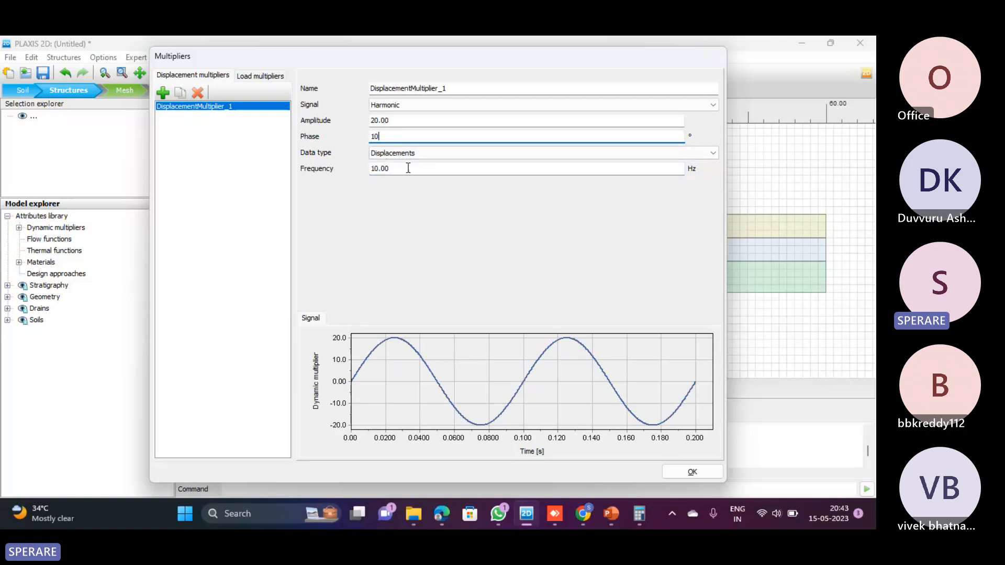
click(408, 168)
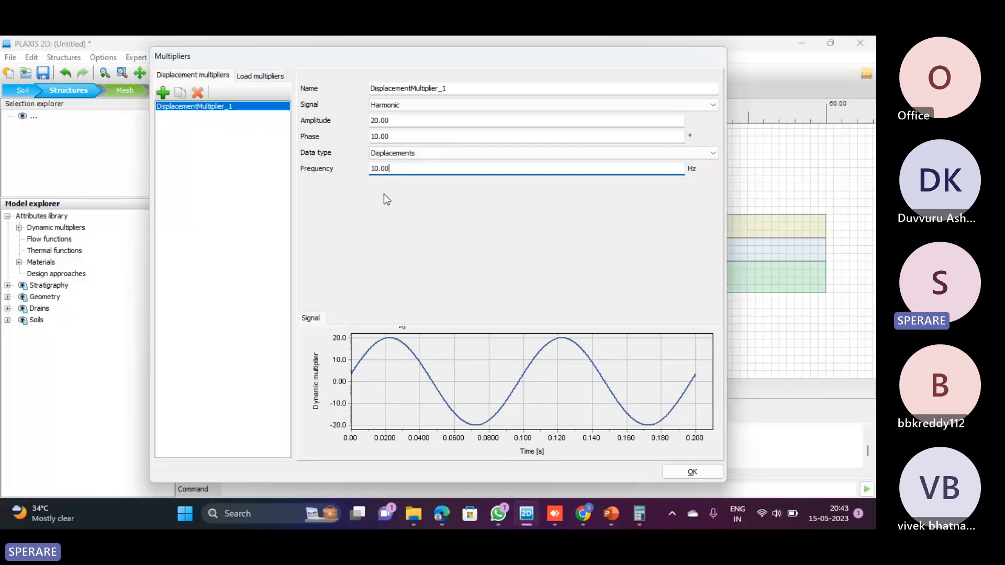
Try larger phase angles for the displacement multiplier, setting 45° and then 90°
click(362, 137)
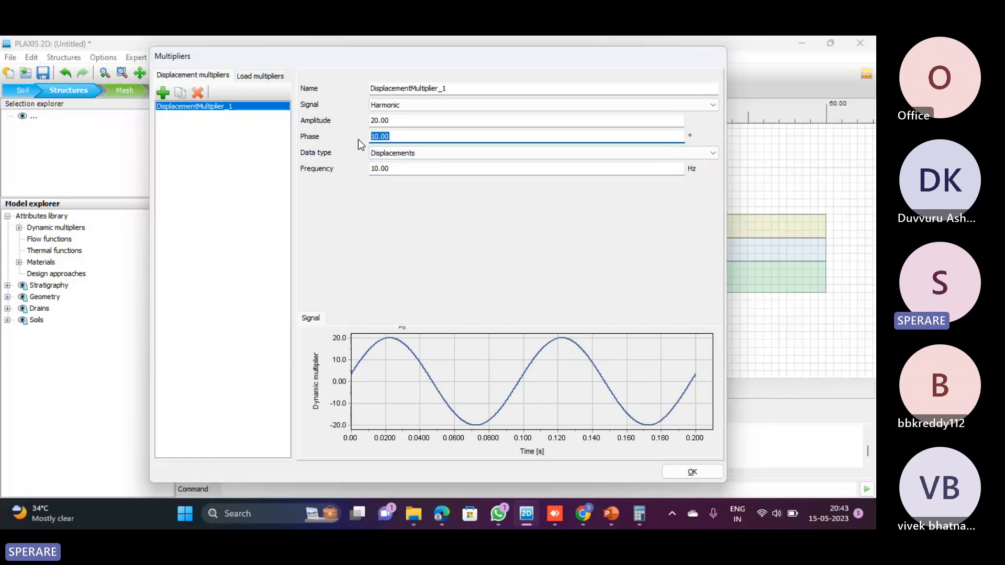
text(45)
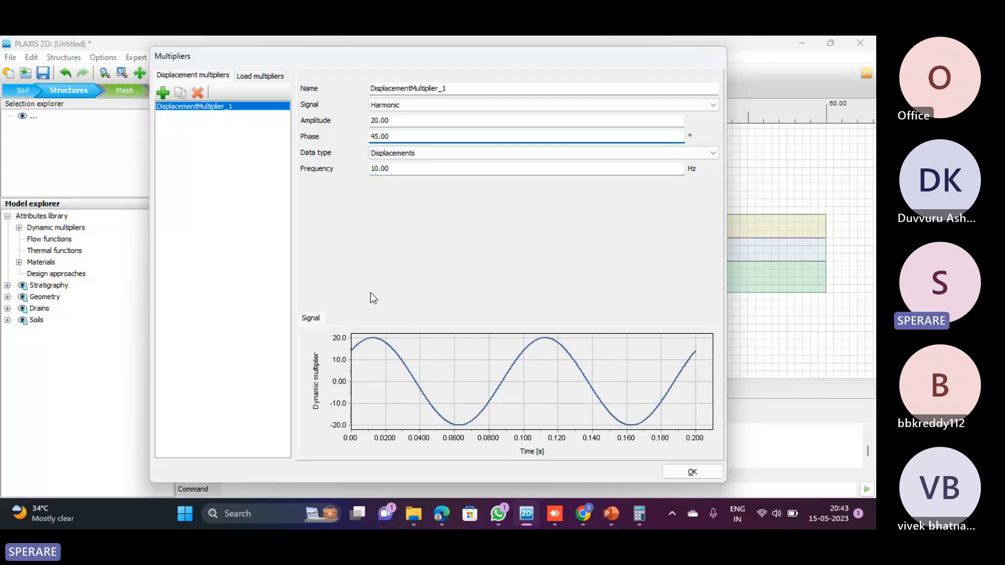
click(395, 137)
drag(395, 138, 367, 139)
text(90)
key(Return)
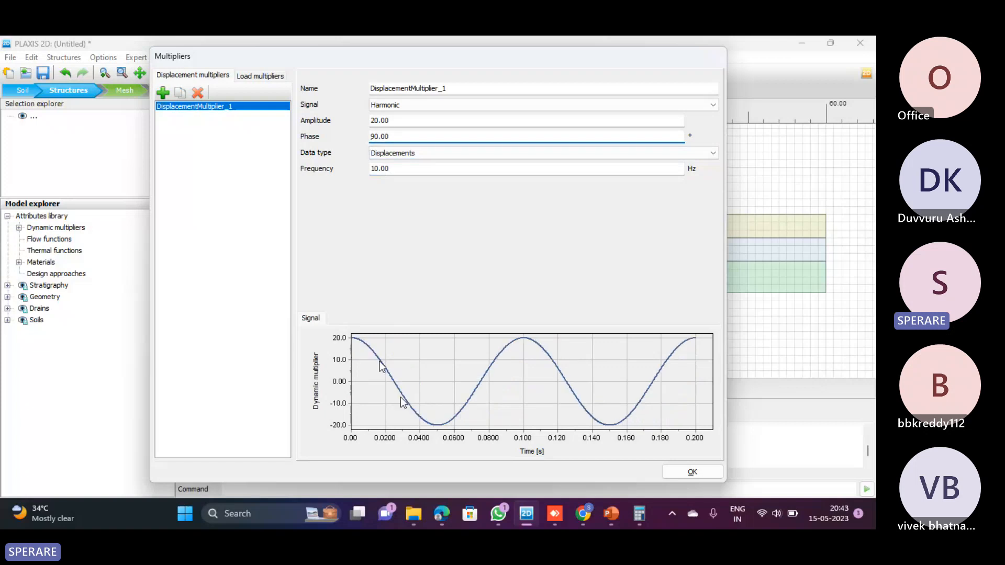
Reset the displacement multiplier's phase to 0°, and set it to 10° again to show the shift
drag(394, 137, 350, 136)
text(0)
key(Tab)
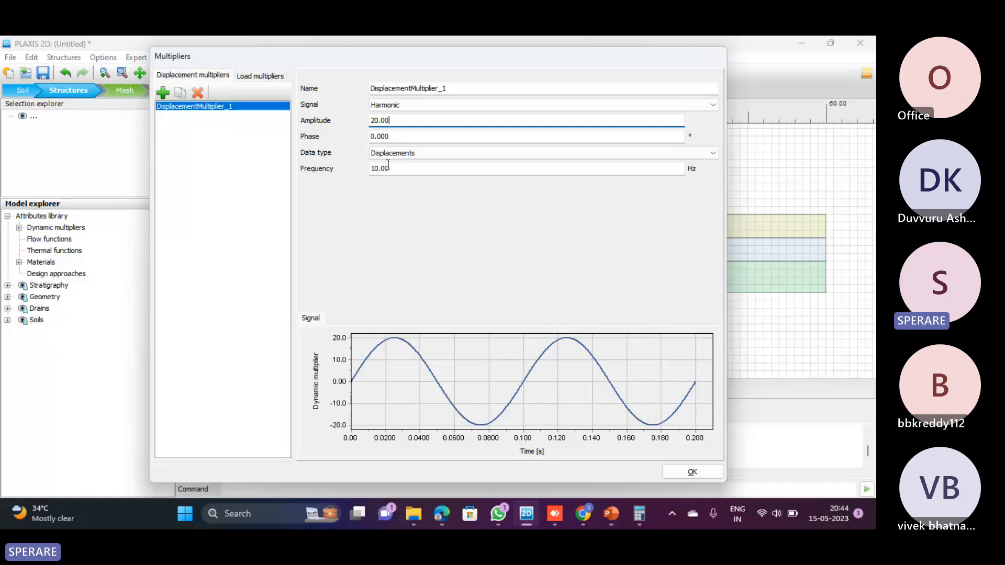
key(Tab)
text(1)
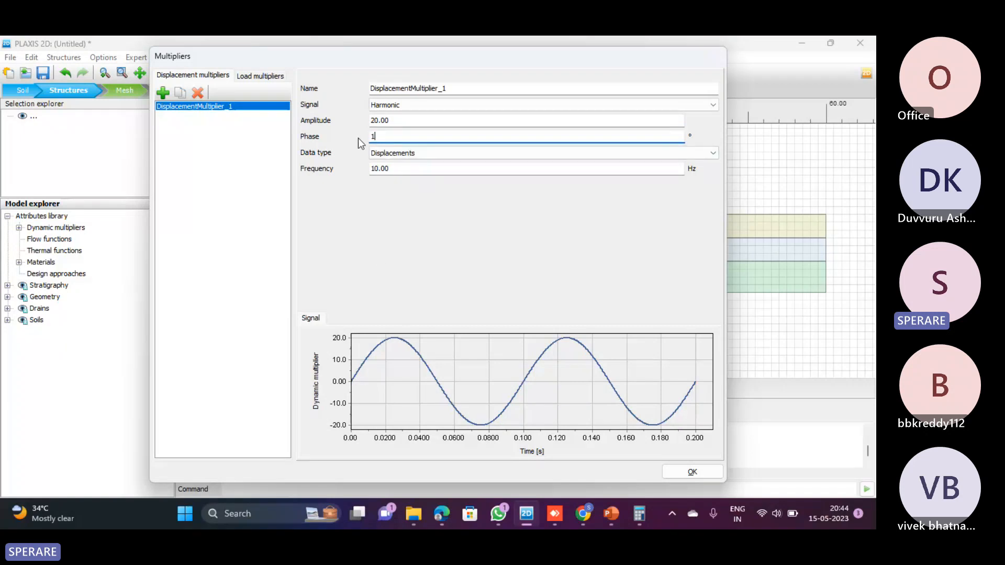
text(0)
key(Return)
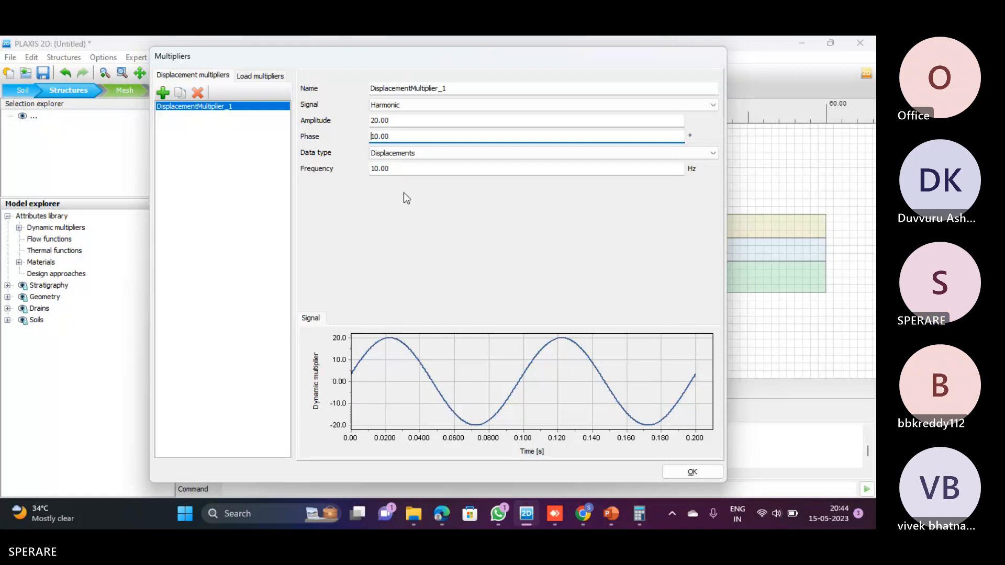
Set the displacement multiplier's phase to 0° and accept the multiplier settings
drag(390, 136, 359, 144)
text(0)
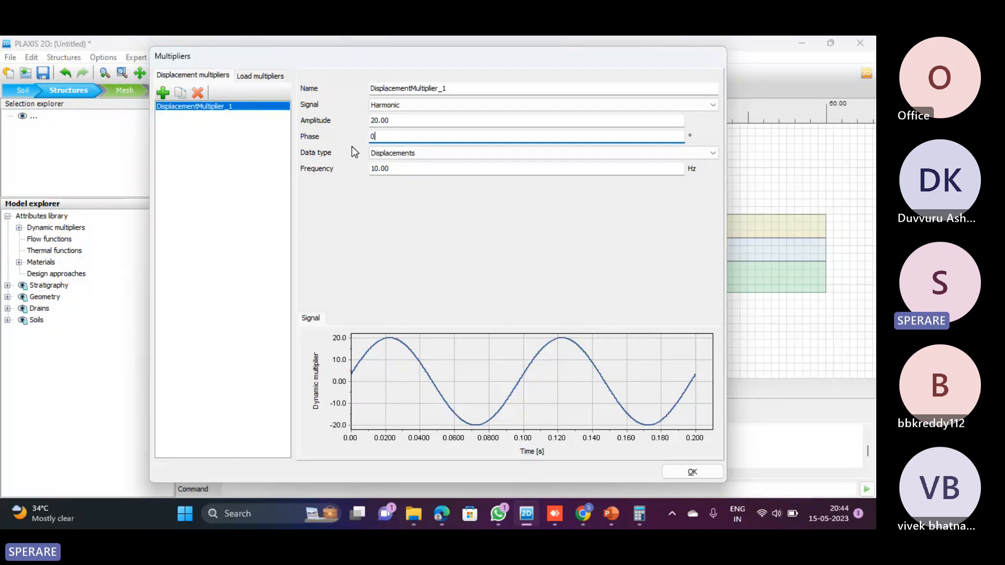
click(415, 168)
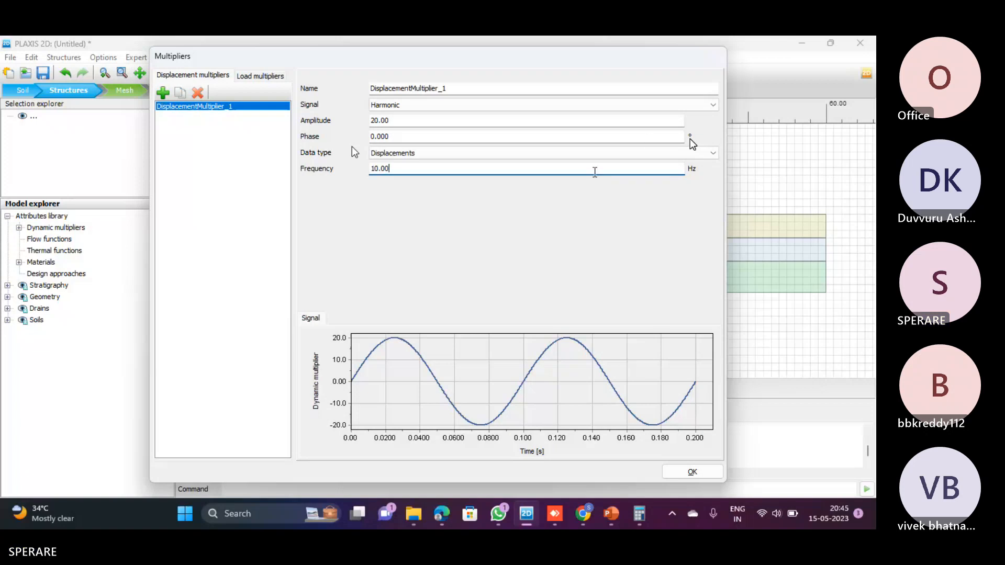
key(shift+Tab)
key(shift+Tab)
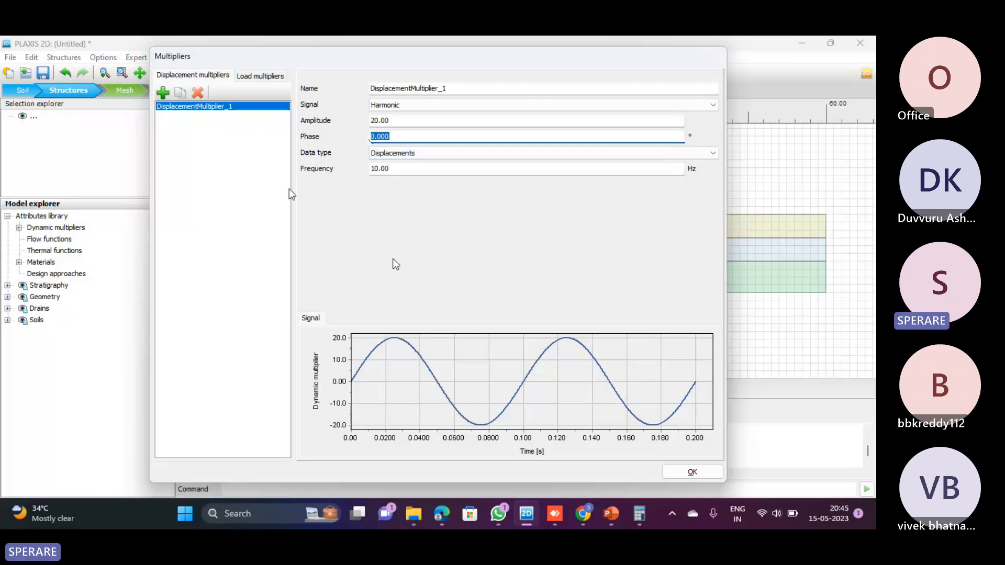
click(681, 474)
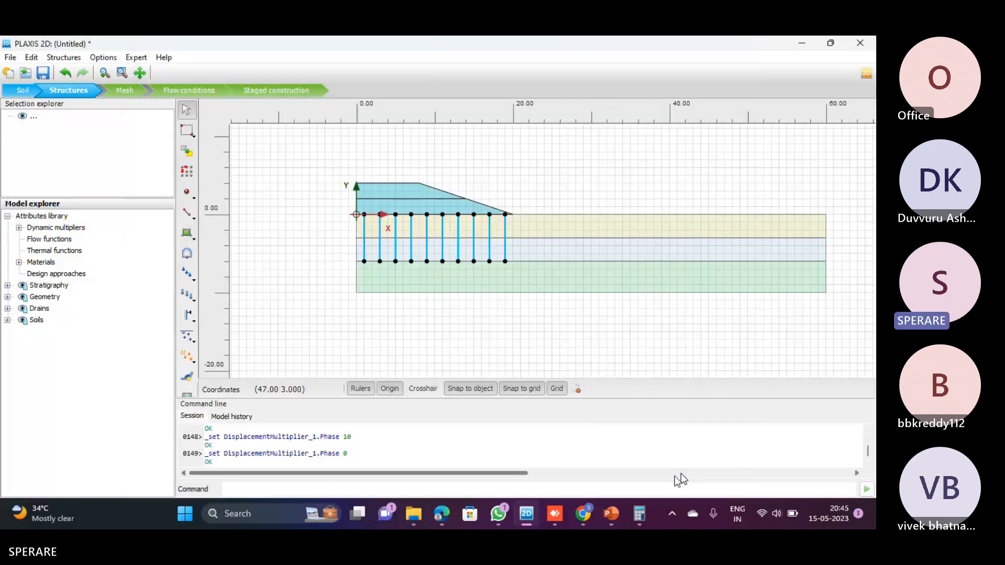
Add a second displacement multiplier from the dynamic multipliers and set its signal to Table
click(18, 227)
right_click(57, 228)
click(82, 252)
click(168, 93)
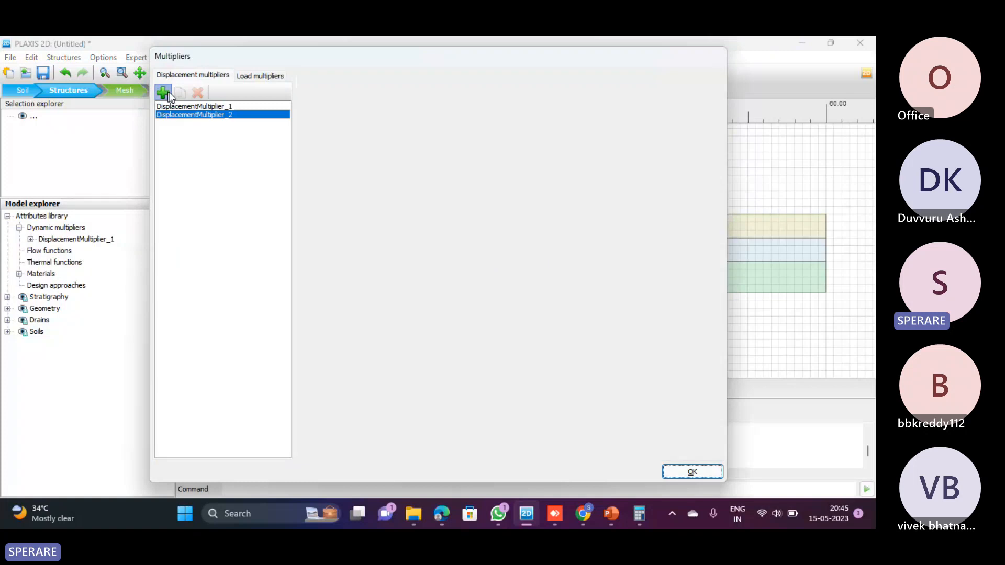
click(403, 107)
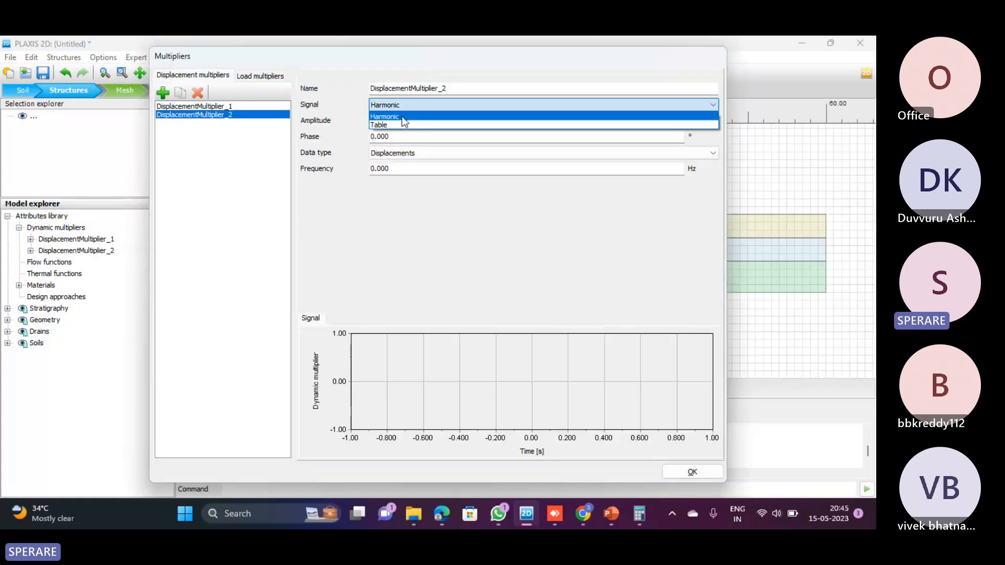
click(402, 125)
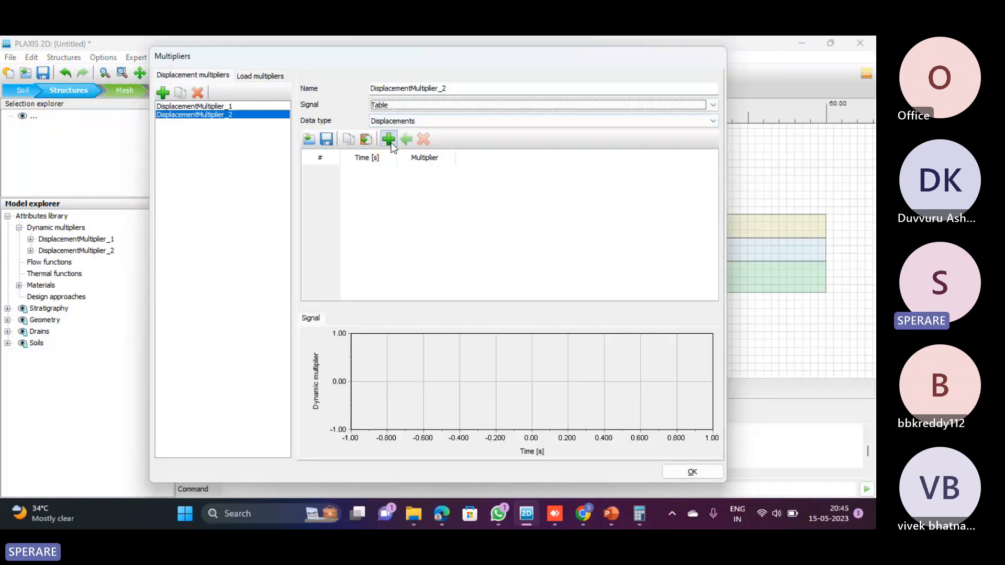
Add five rows to the second displacement multiplier's signal table
click(391, 142)
click(391, 142)
click(391, 142)
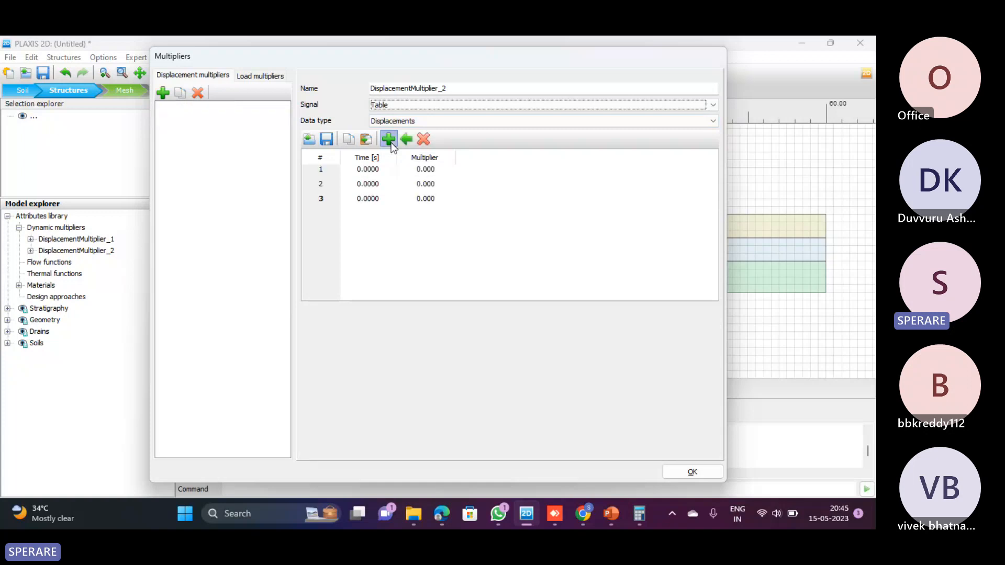
click(391, 142)
click(391, 142)
click(380, 169)
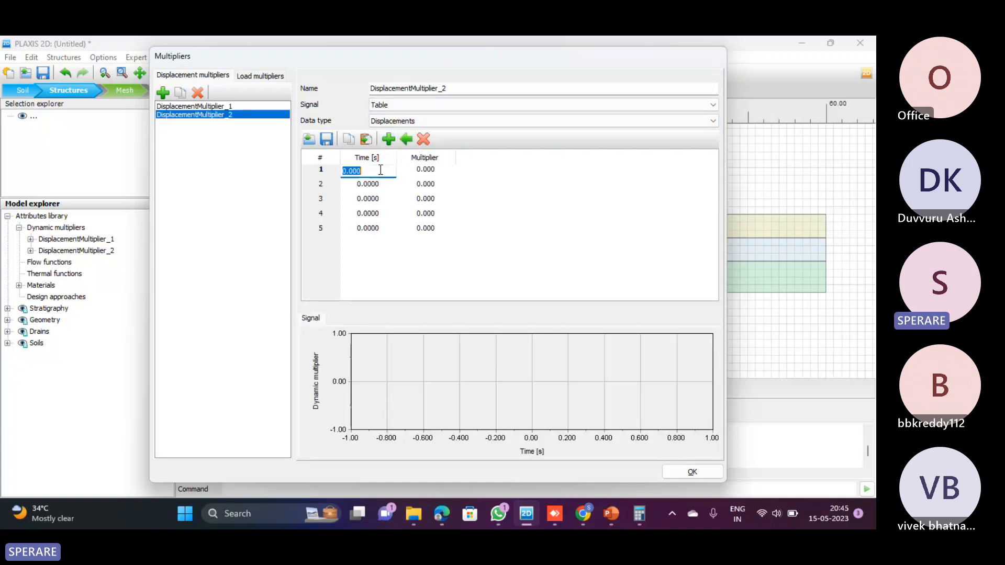
click(413, 169)
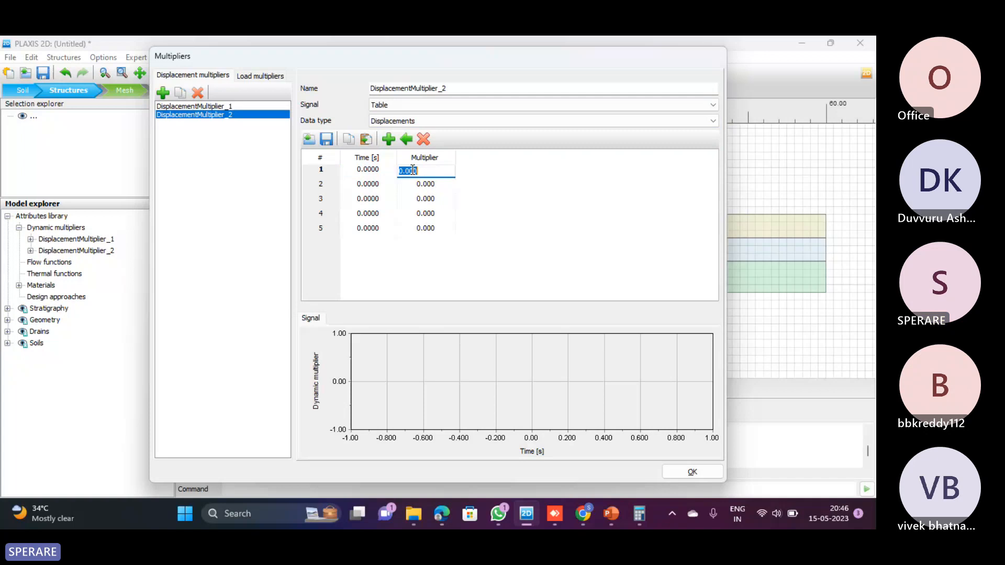
click(410, 121)
click(409, 121)
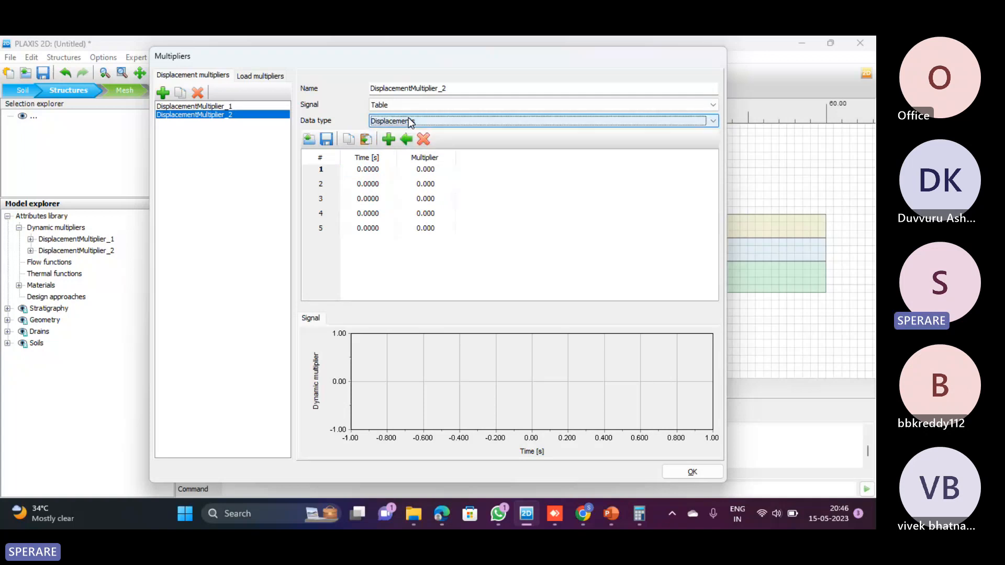
Fill the first two table rows with multiplier 0.001 at 0 s and multiplier 0.01 at 0.1 s
click(425, 170)
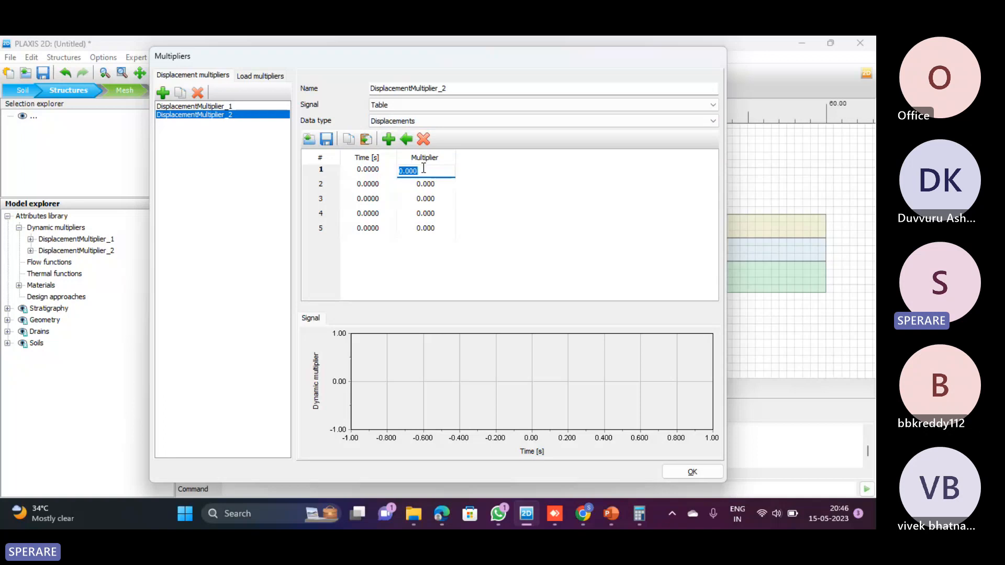
text(0.)
key(Tab)
text(0.)
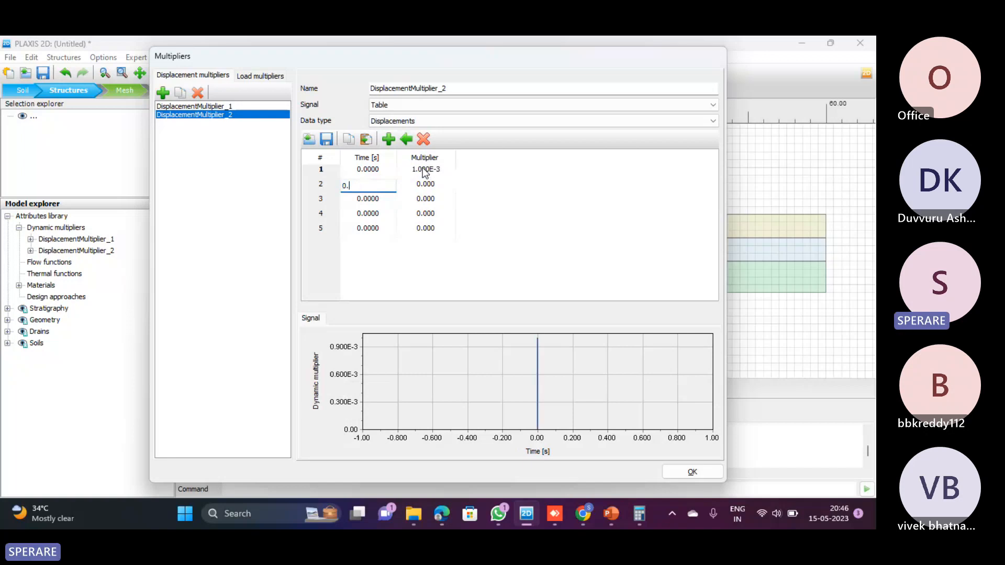
text(1)
key(Tab)
text(0.)
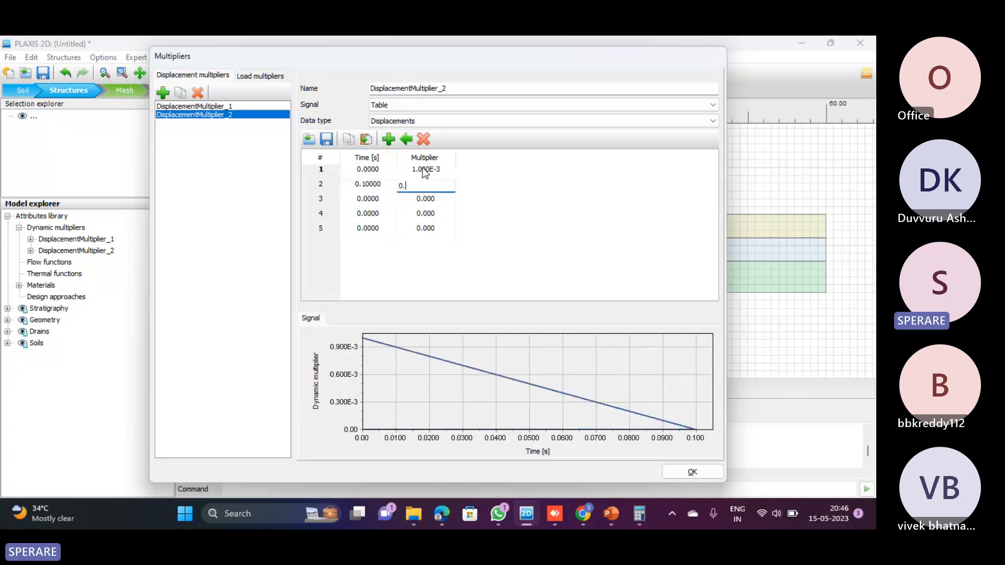
text(01)
key(Tab)
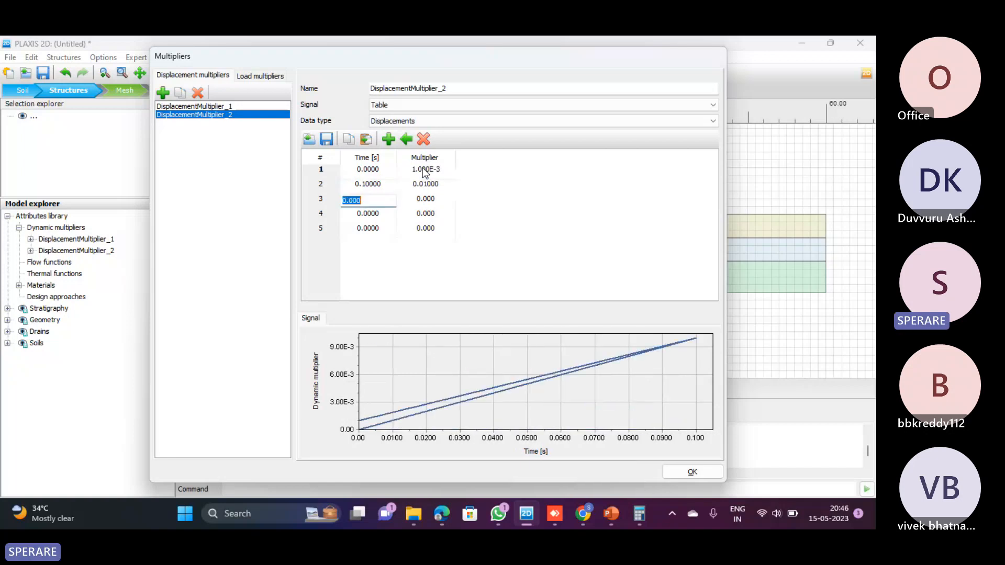
Fill the third and fourth table rows with multiplier 0.5 at 0.5 s and 0.45 at 0.9 s
text(0.5)
key(Tab)
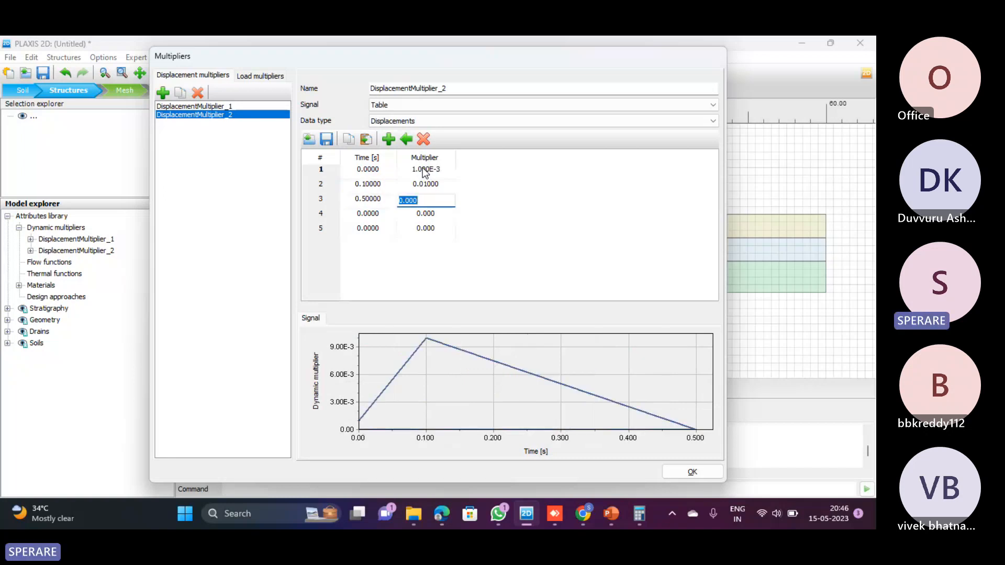
text(0.5)
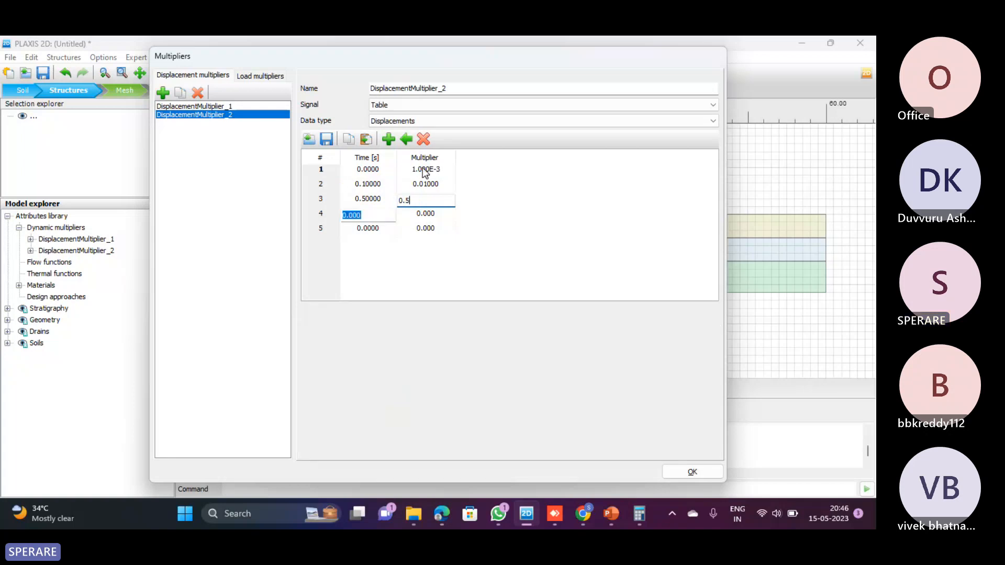
key(Tab)
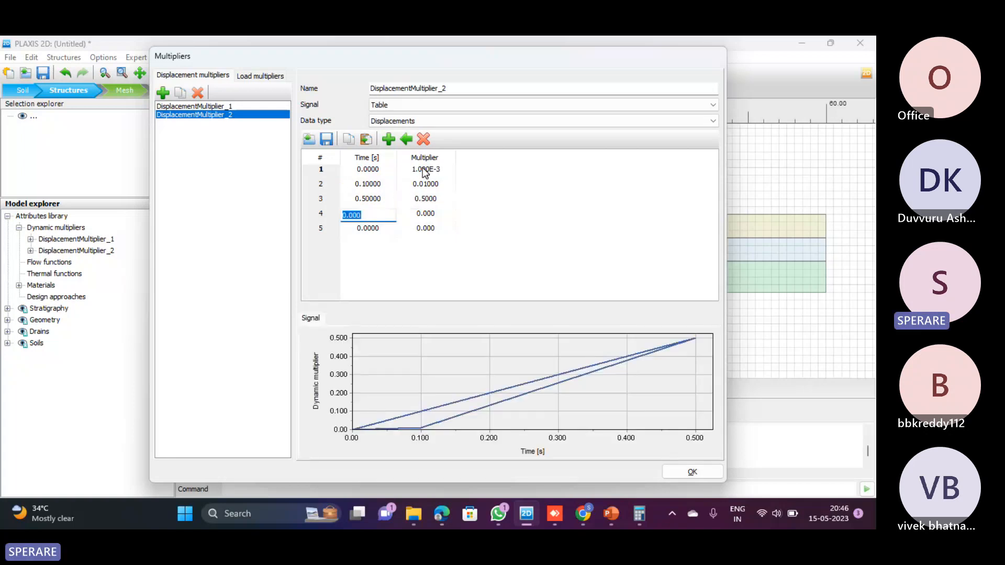
text(0.9)
key(Tab)
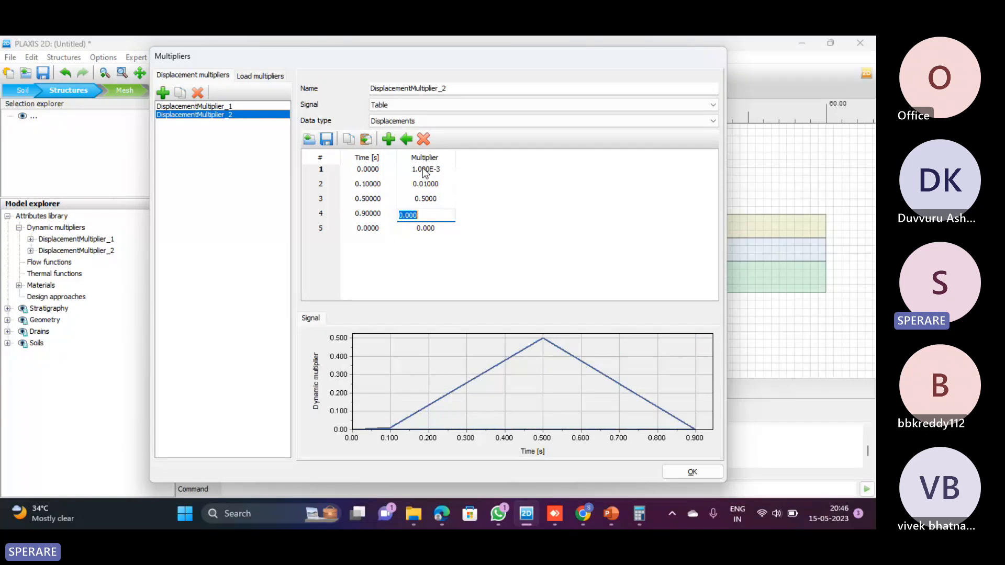
text(0.45)
key(Tab)
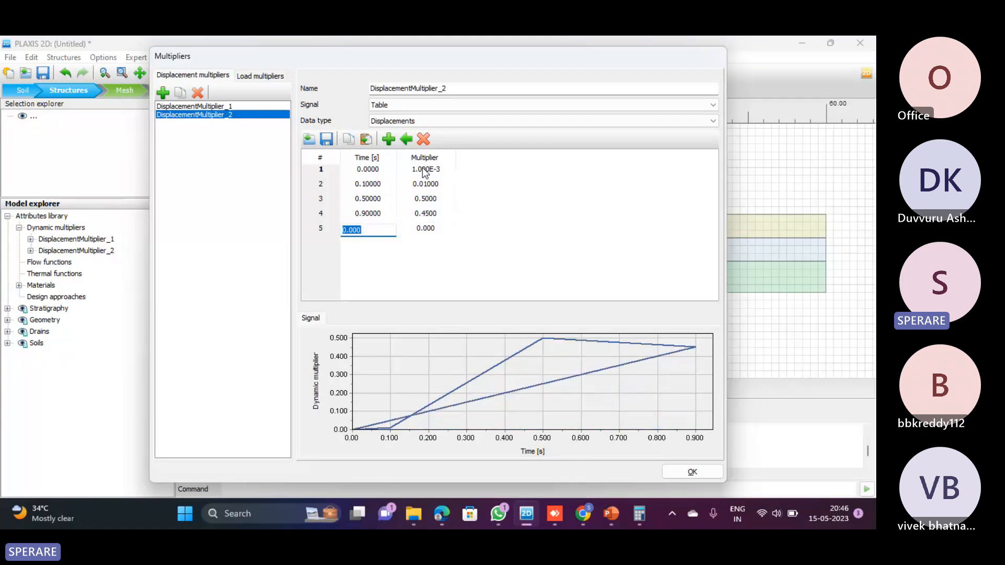
Fill the fifth table row with time 1 s and multiplier 0.6
text(1)
key(Tab)
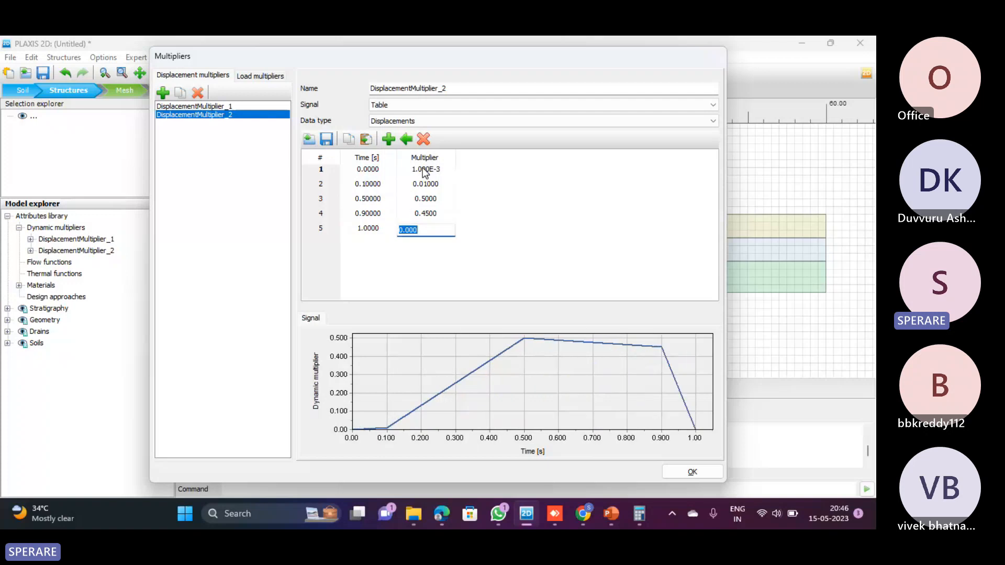
text(0)
key(Up)
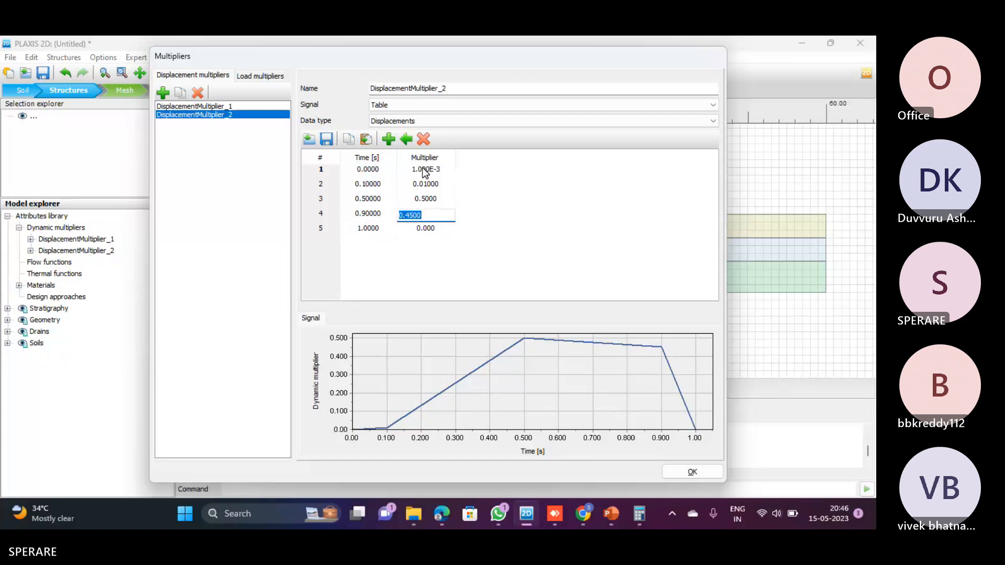
key(Down)
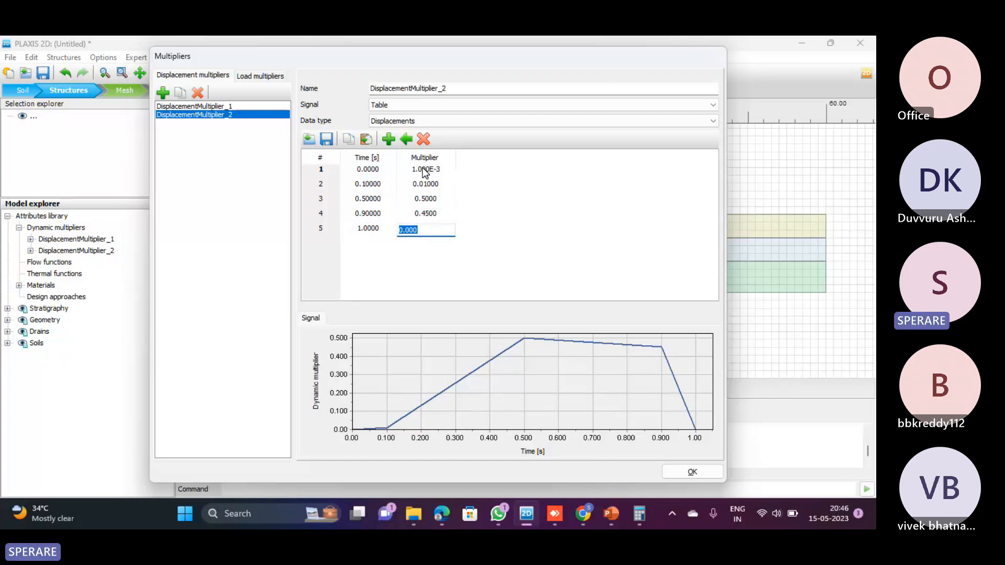
text(0.6)
key(Tab)
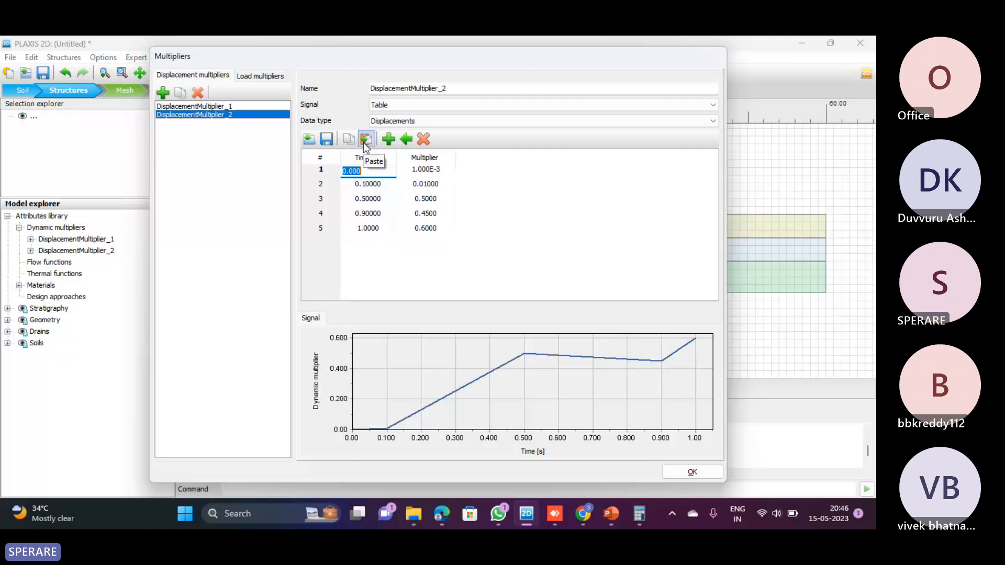
Check which file types can be imported as signal data, and close the file dialog without opening anything
click(309, 141)
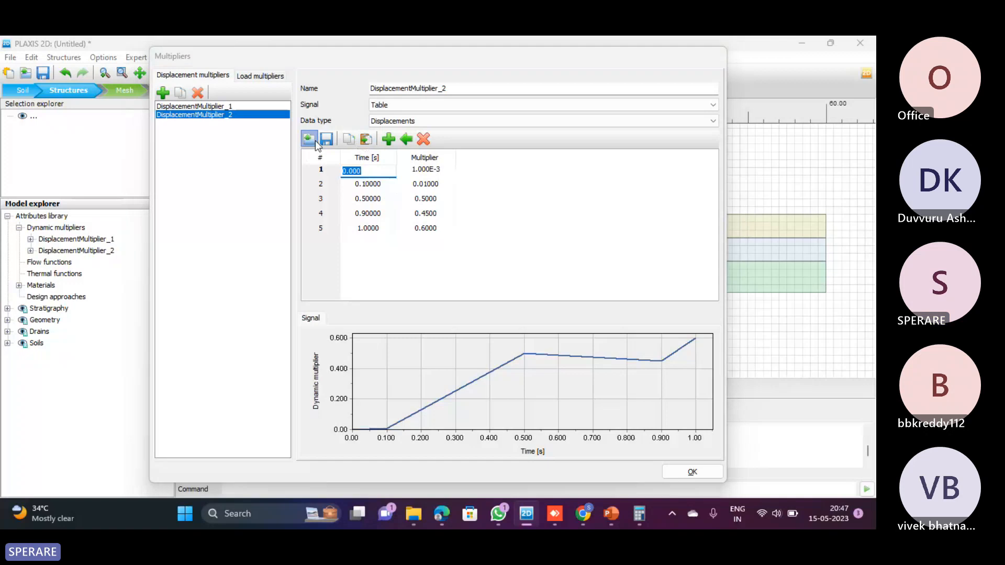
click(360, 332)
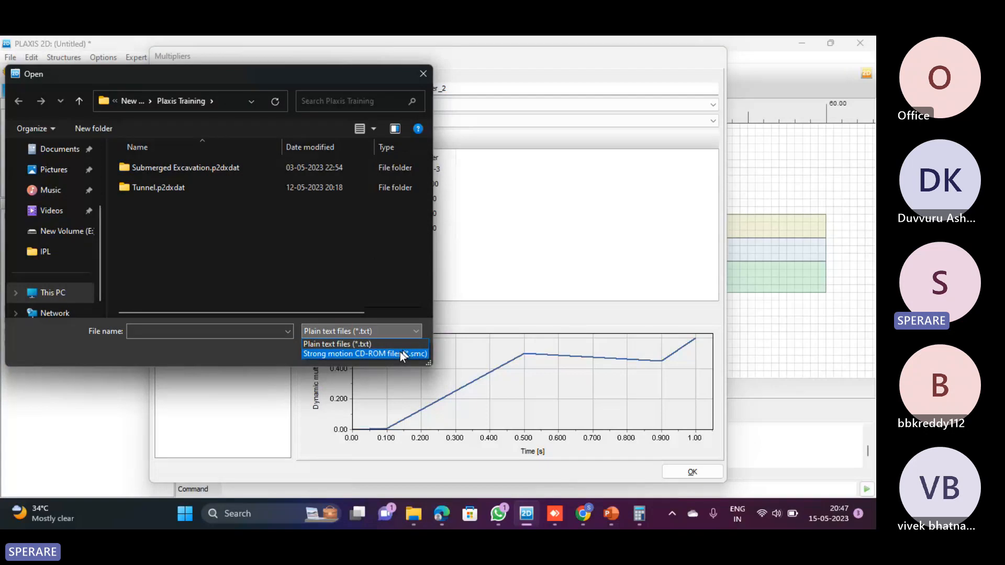
click(423, 73)
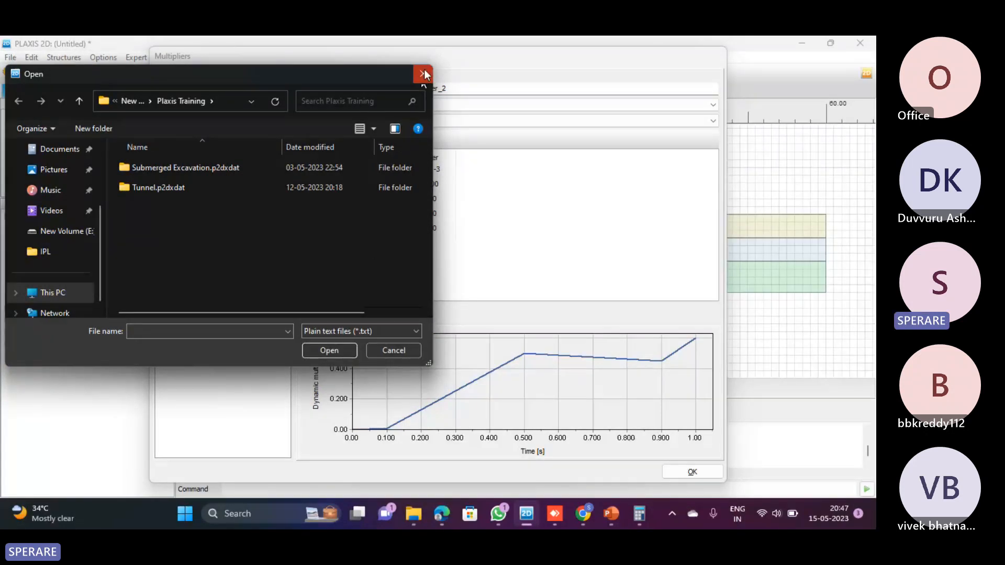
click(424, 74)
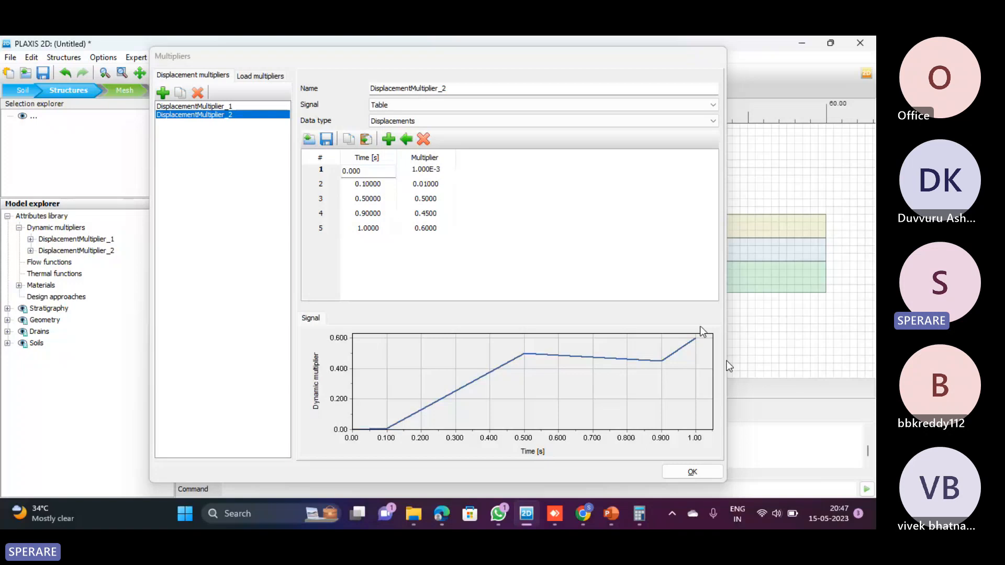
View the load multipliers list and switch to the Dynamic Analysis slide in PowerPoint
click(245, 76)
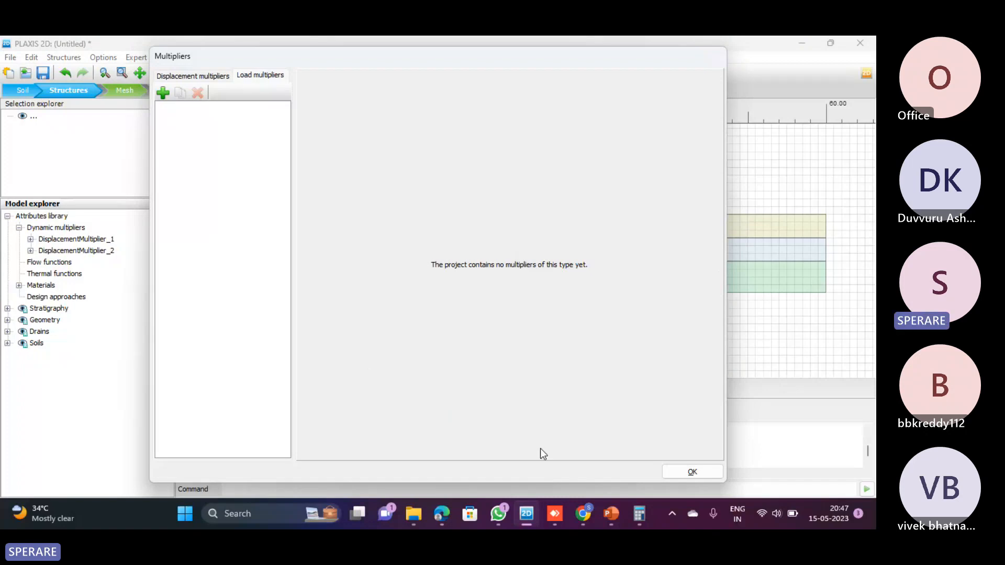
click(620, 516)
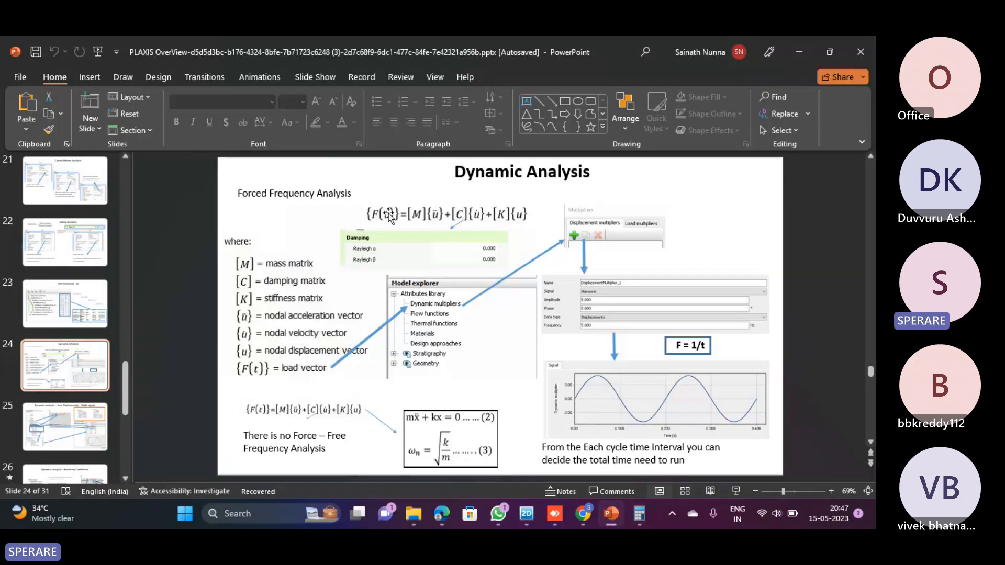